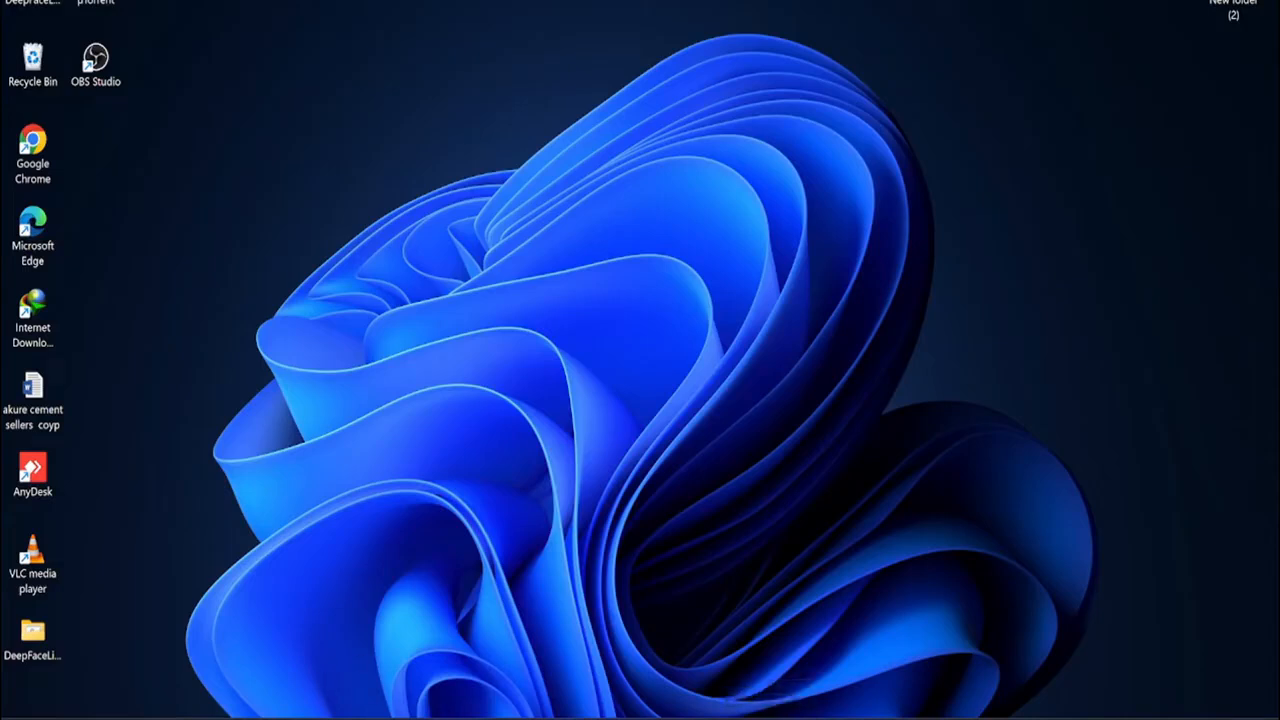
Open Task Manager, examine the performance details of GPU 1, and close it.
{"action": "key", "text": "super+s"}
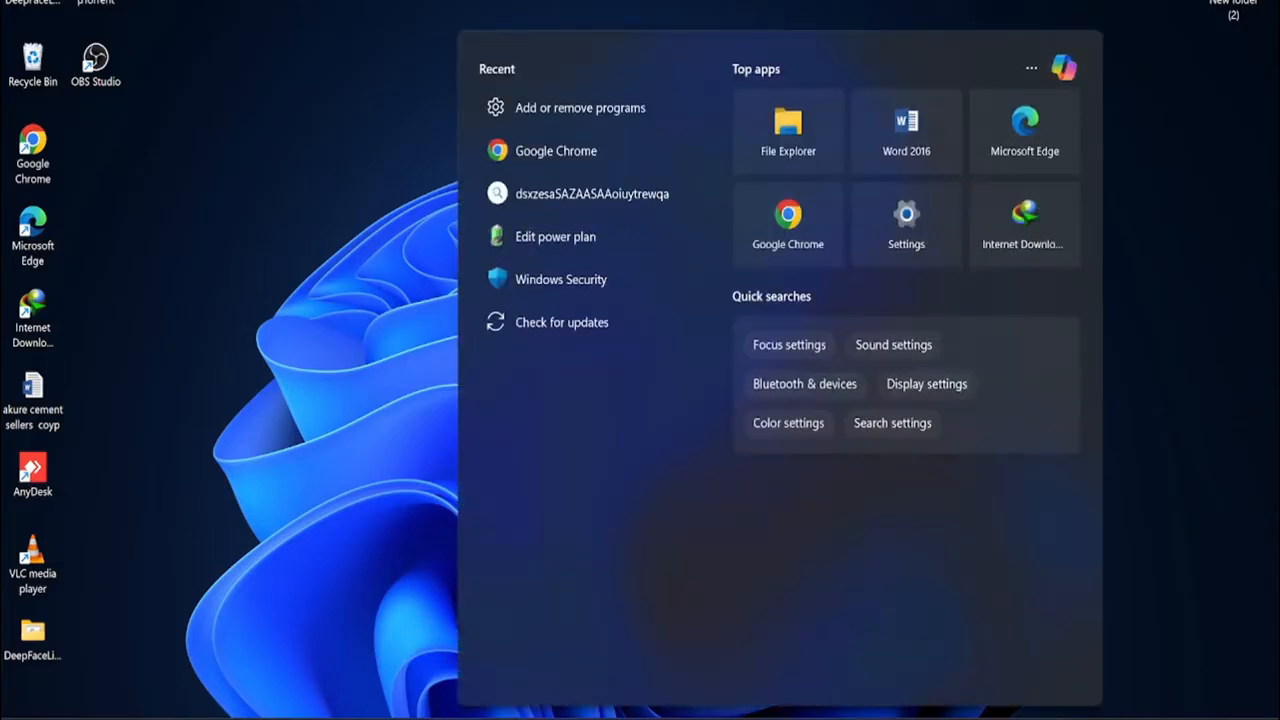
{"action": "type", "text": "tas"}
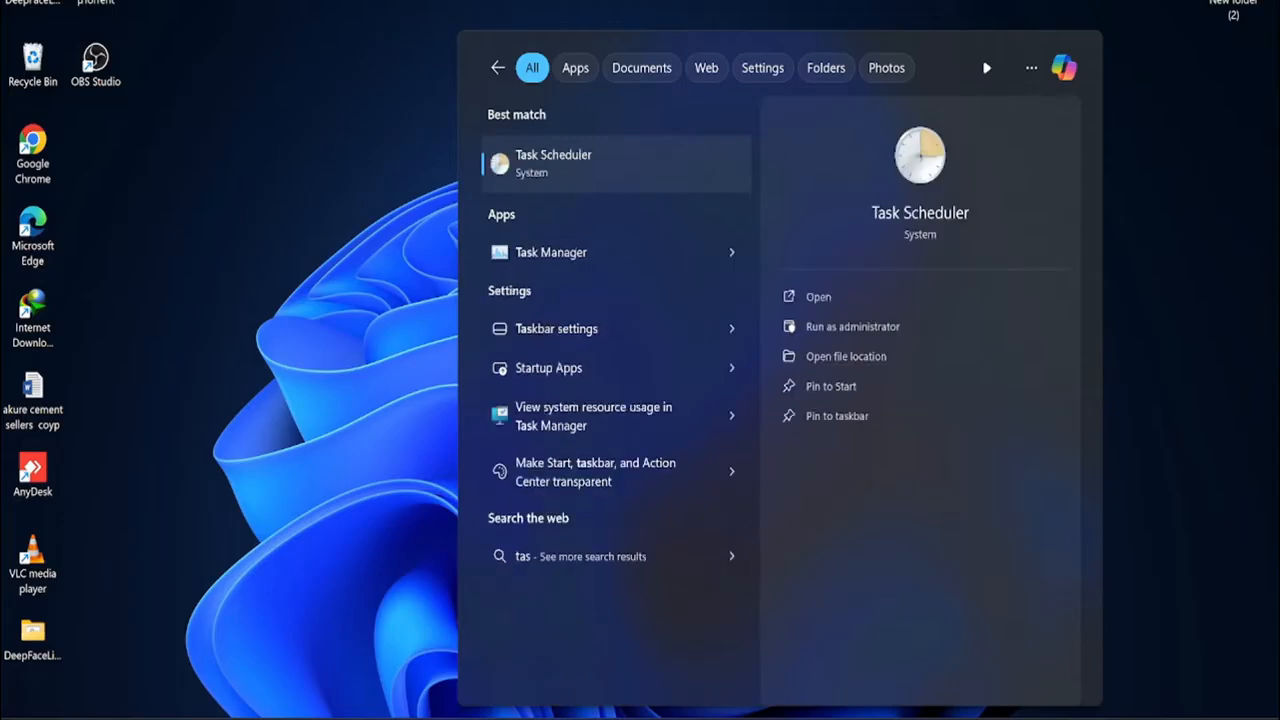
{"action": "left_click", "coordinate": [571, 258]}
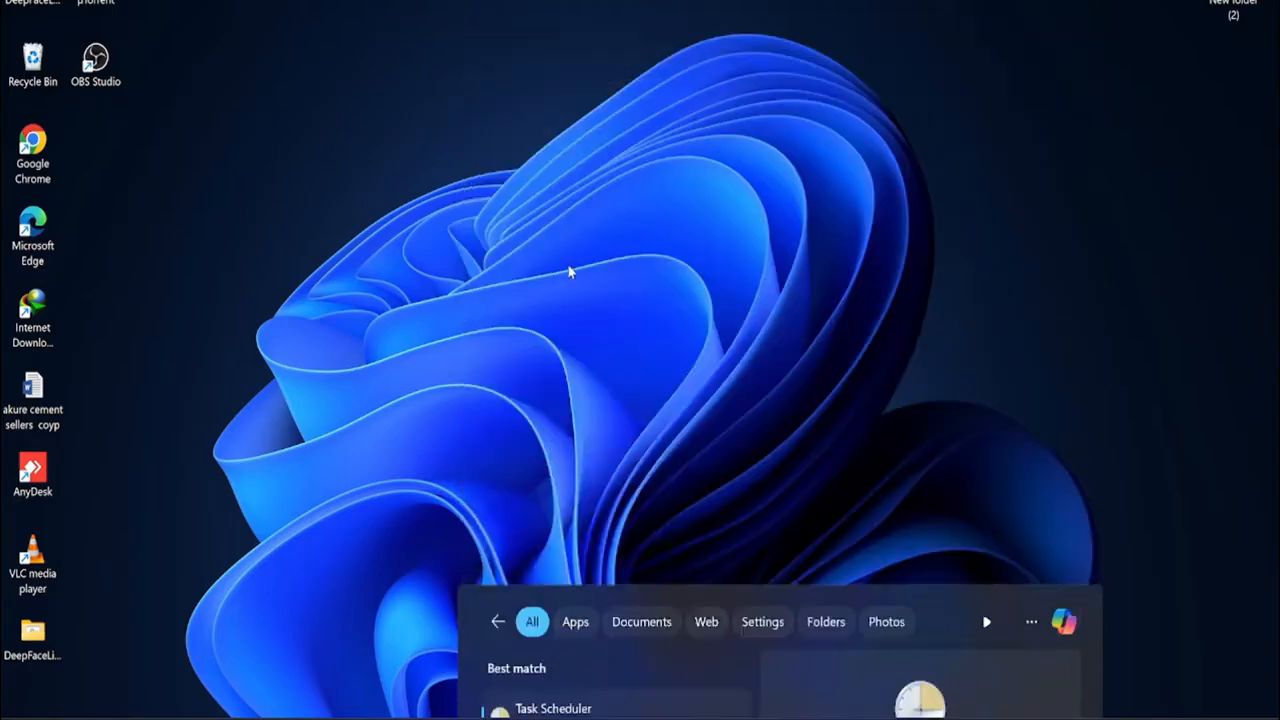
{"action": "left_click", "coordinate": [646, 39]}
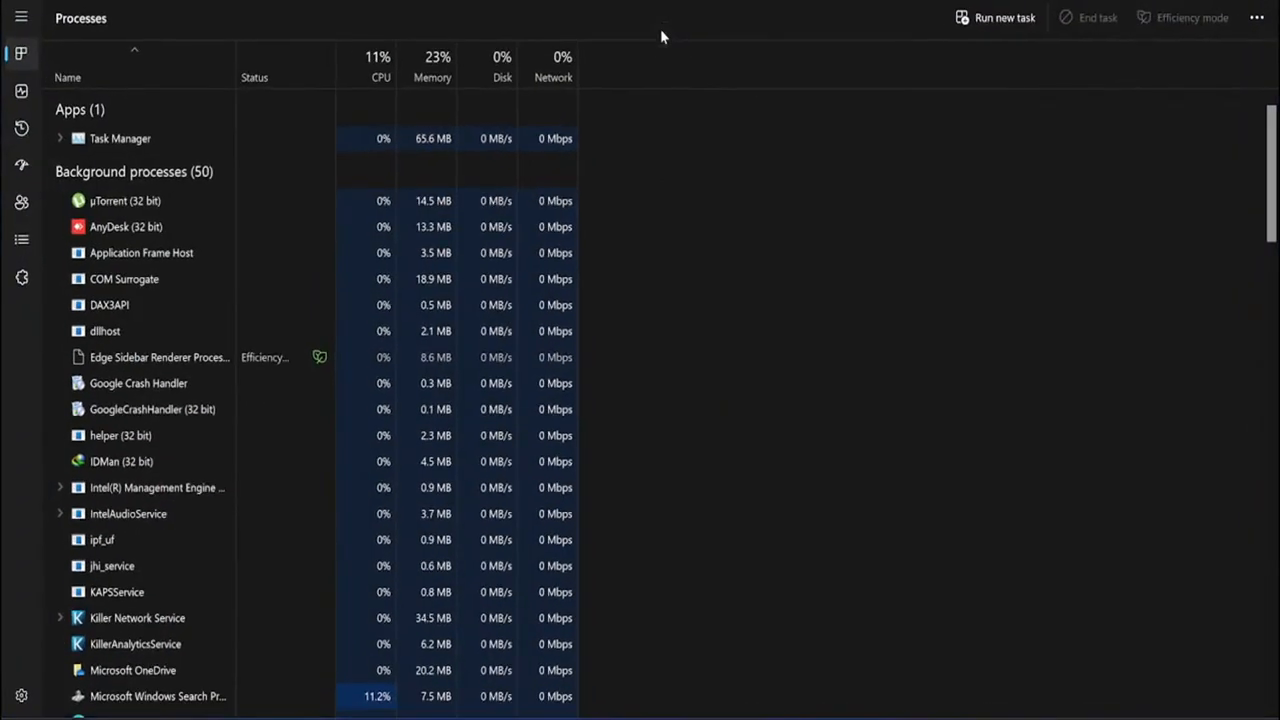
{"action": "left_click", "coordinate": [21, 90]}
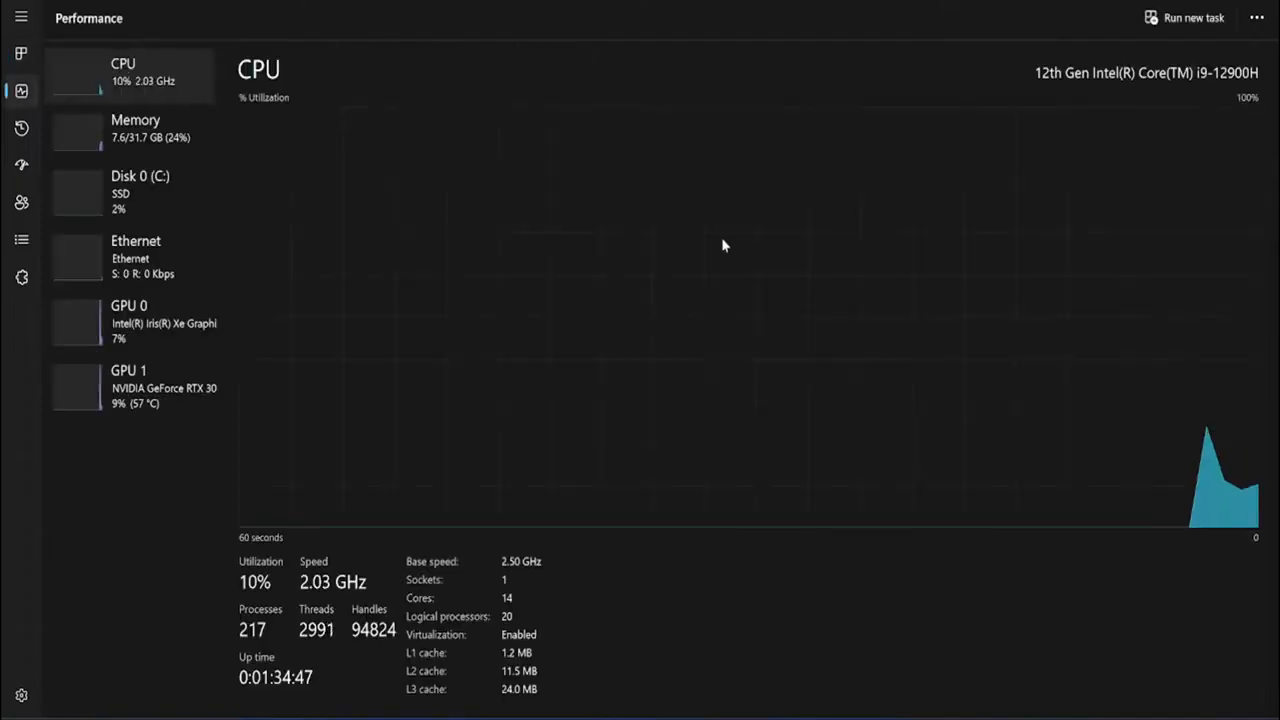
{"action": "left_click", "coordinate": [170, 369]}
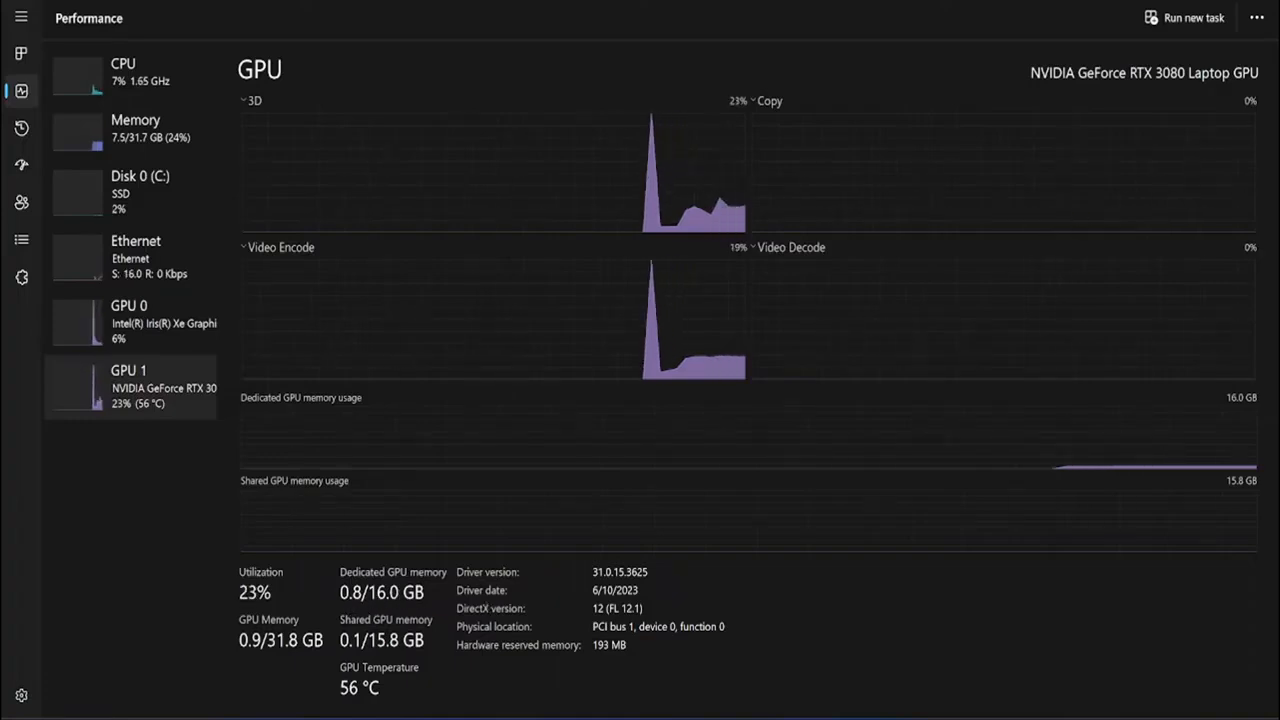
{"action": "left_click", "coordinate": [1258, 2]}
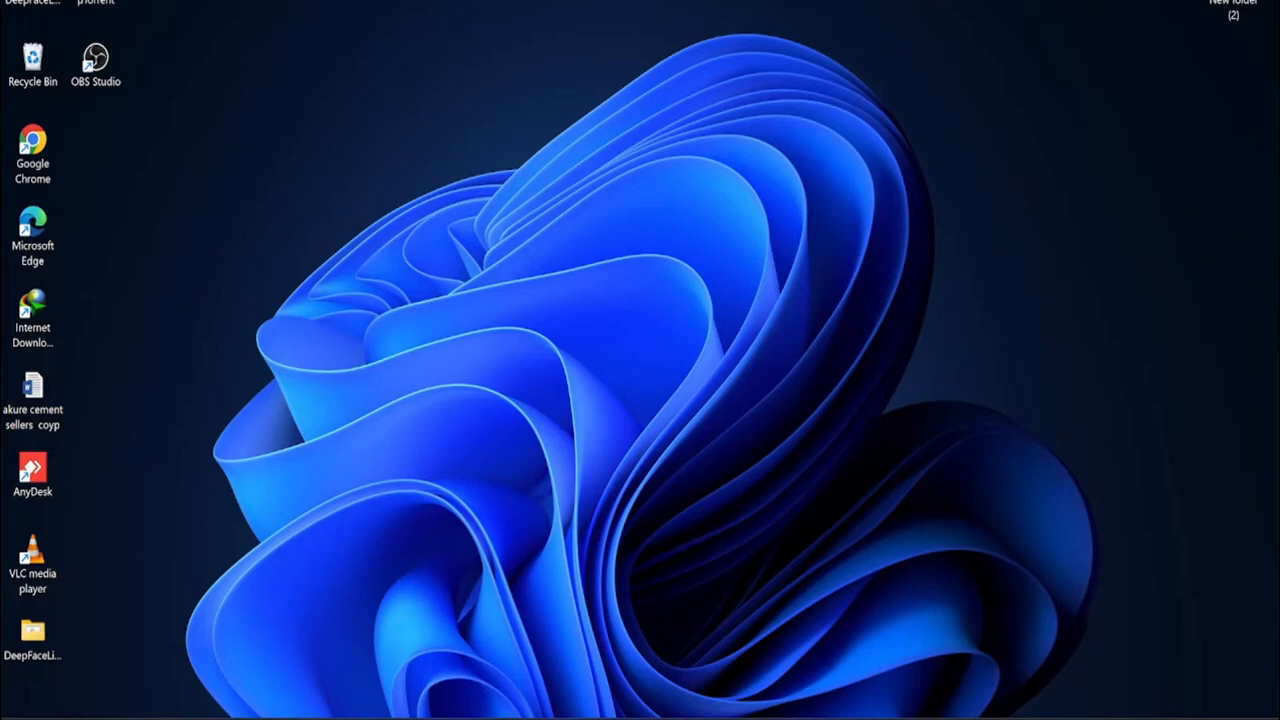
In Chrome, search Google for git and open the official Git site's Download for Windows page.
{"action": "left_click", "coordinate": [780, 718]}
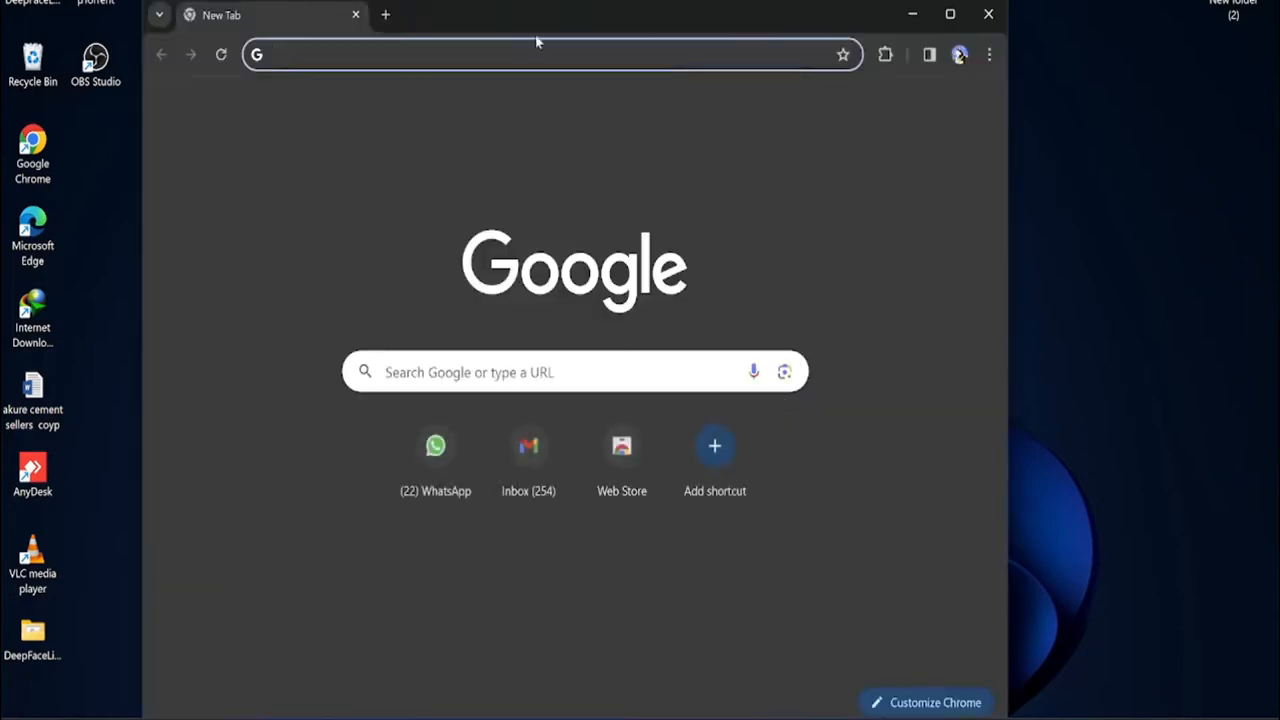
{"action": "left_click", "coordinate": [950, 14]}
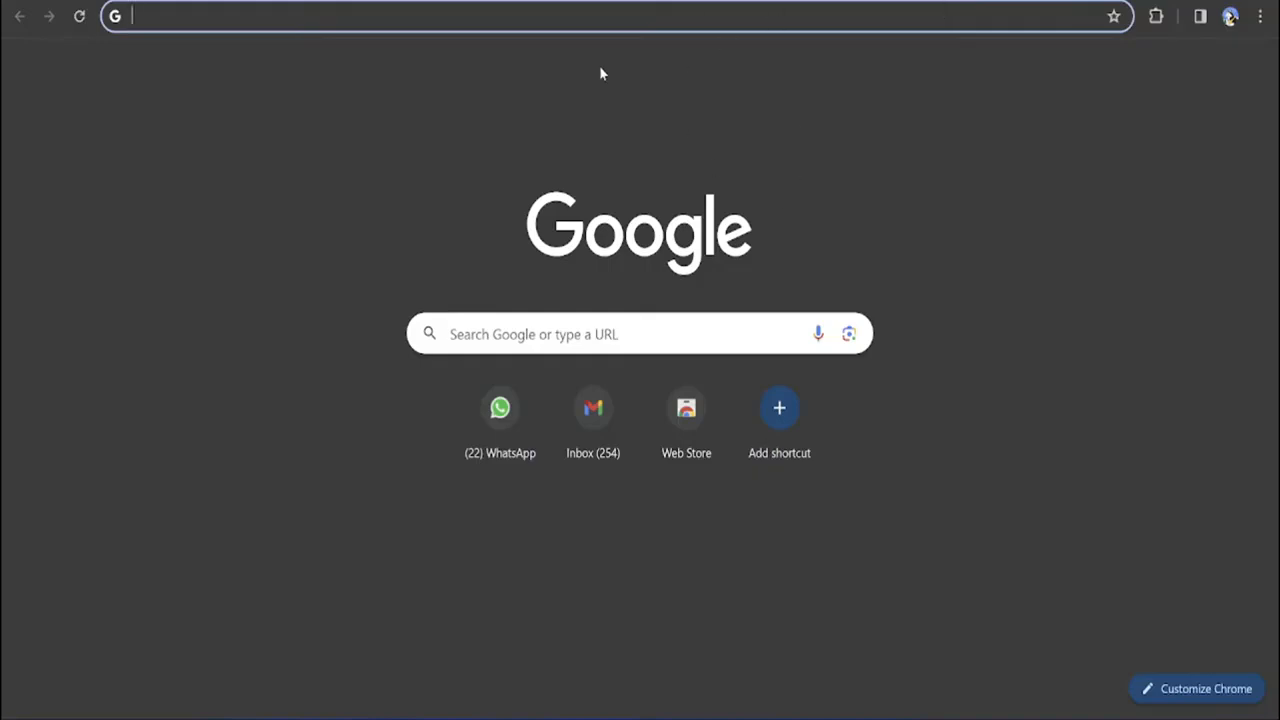
{"action": "left_click", "coordinate": [520, 30]}
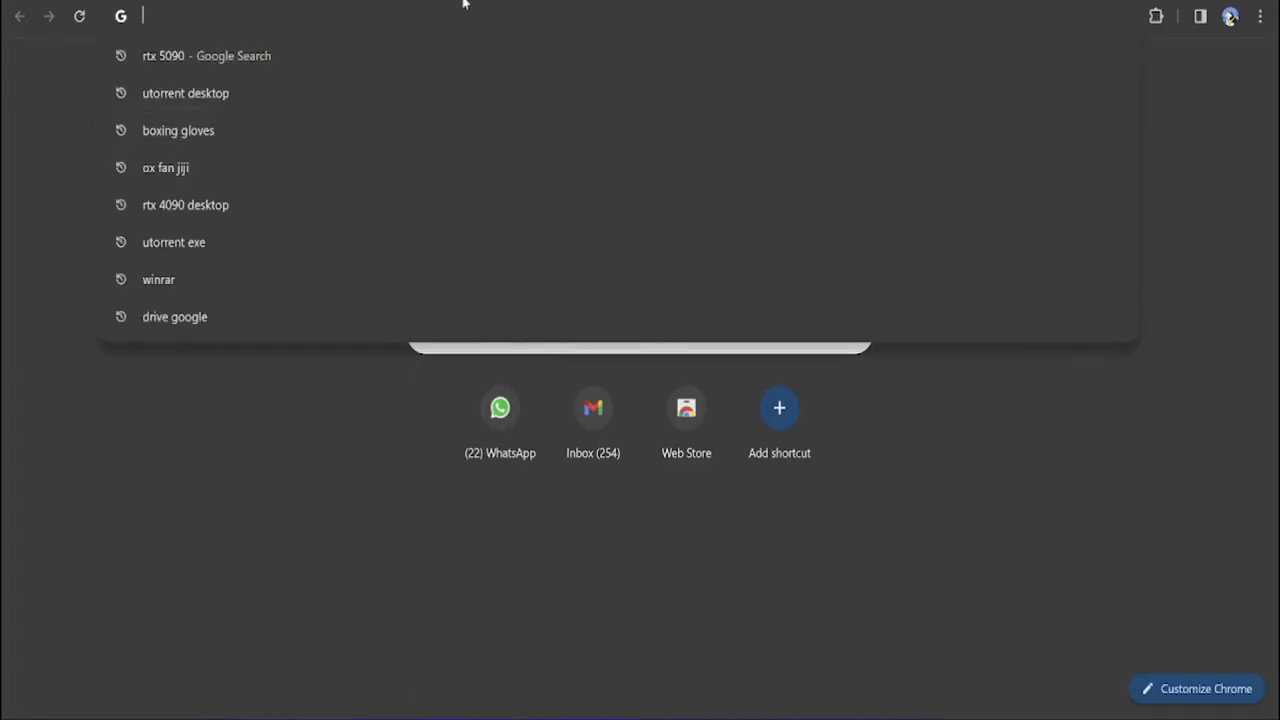
{"action": "type", "text": "git"}
{"action": "key", "text": "Return"}
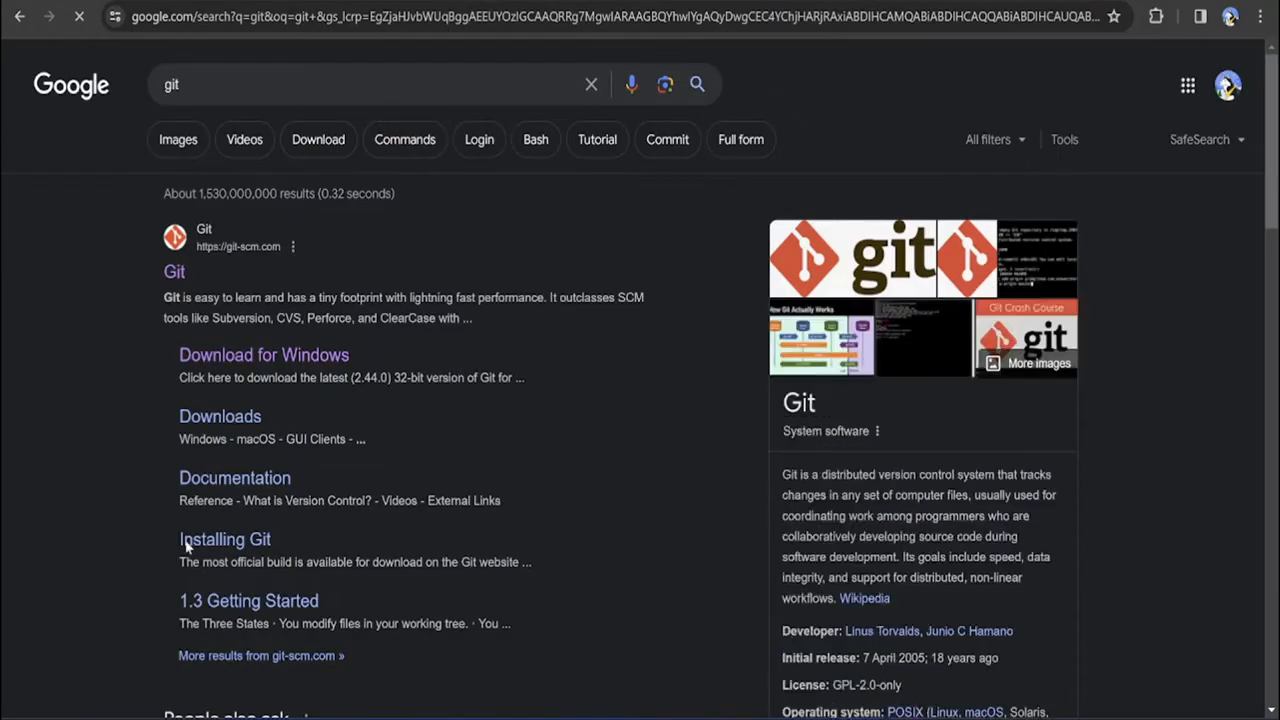
{"action": "left_click", "coordinate": [172, 275]}
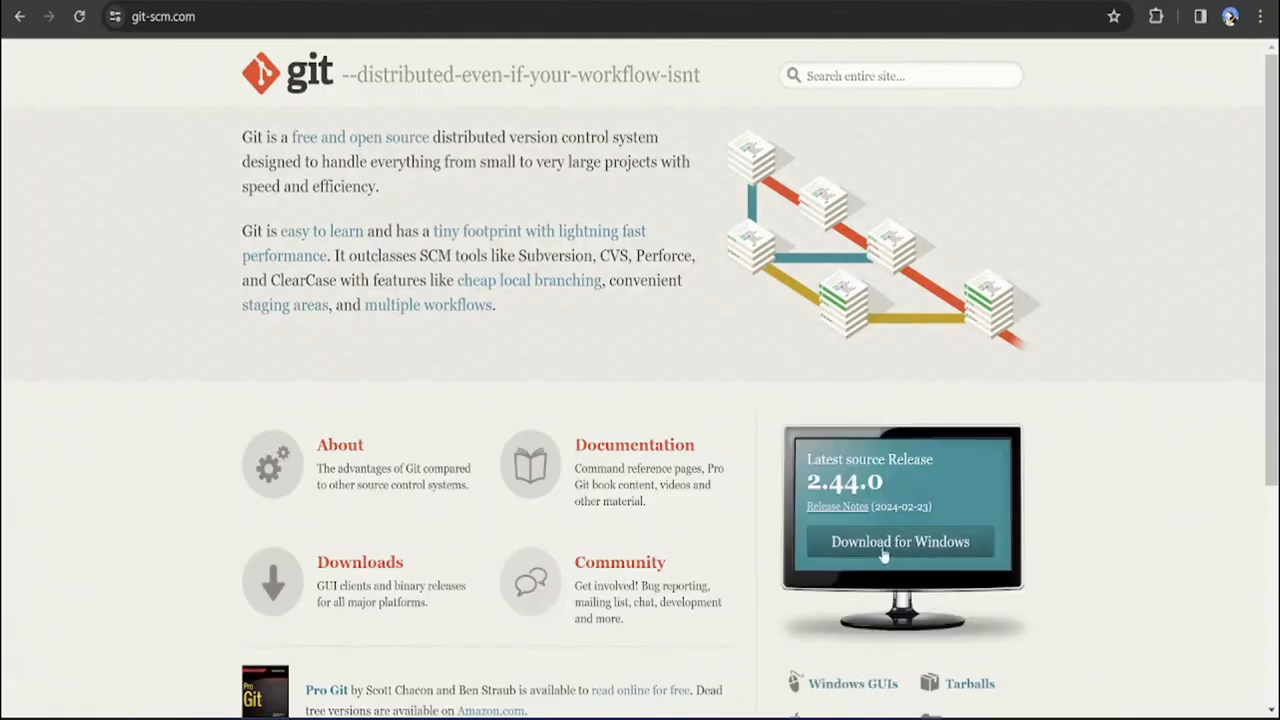
{"action": "scroll", "coordinate": [889, 557], "scroll_direction": "down", "scroll_amount": 3}
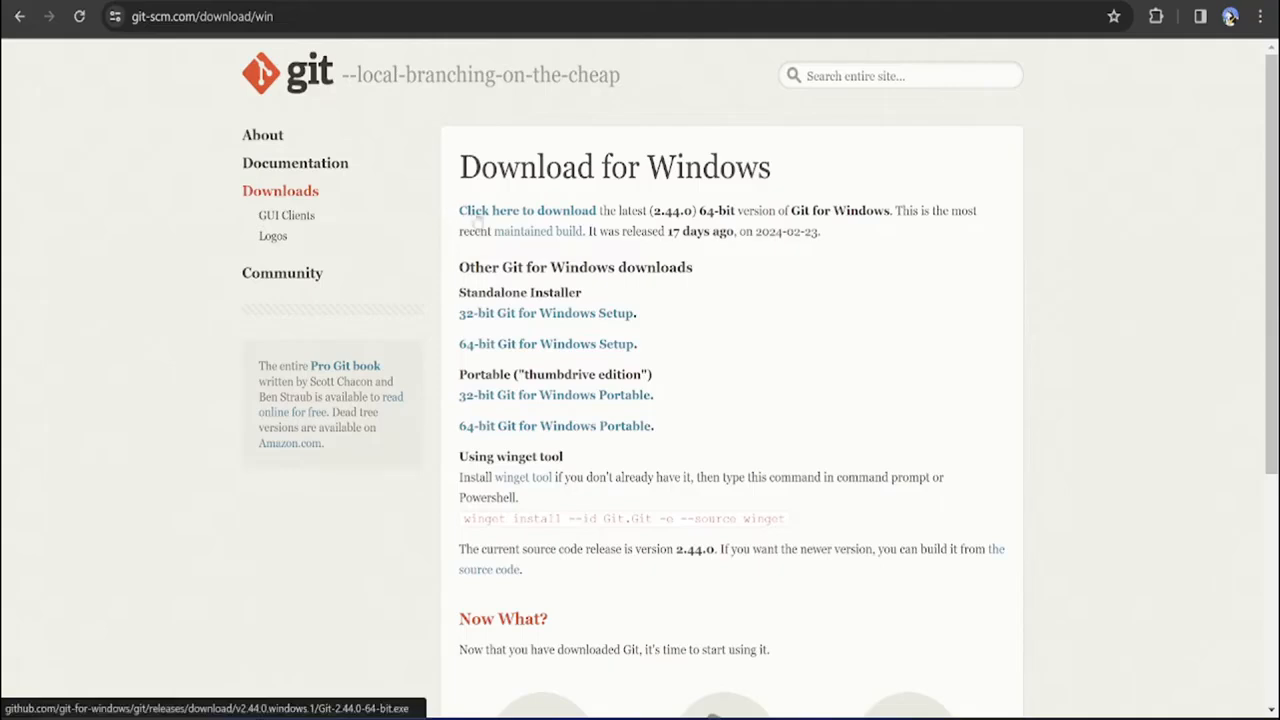
Copy the link address of the latest 64-bit Git for Windows installer and cancel the started download.
{"action": "right_click", "coordinate": [484, 218]}
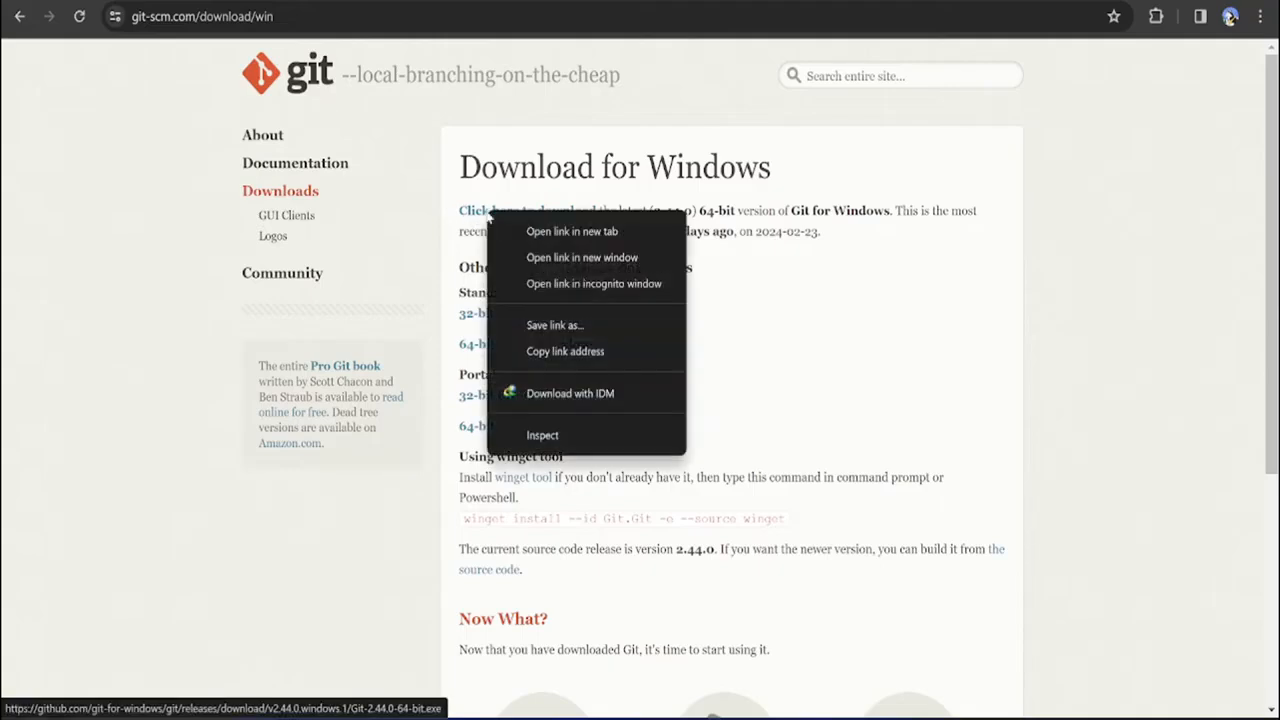
{"action": "left_click", "coordinate": [555, 349]}
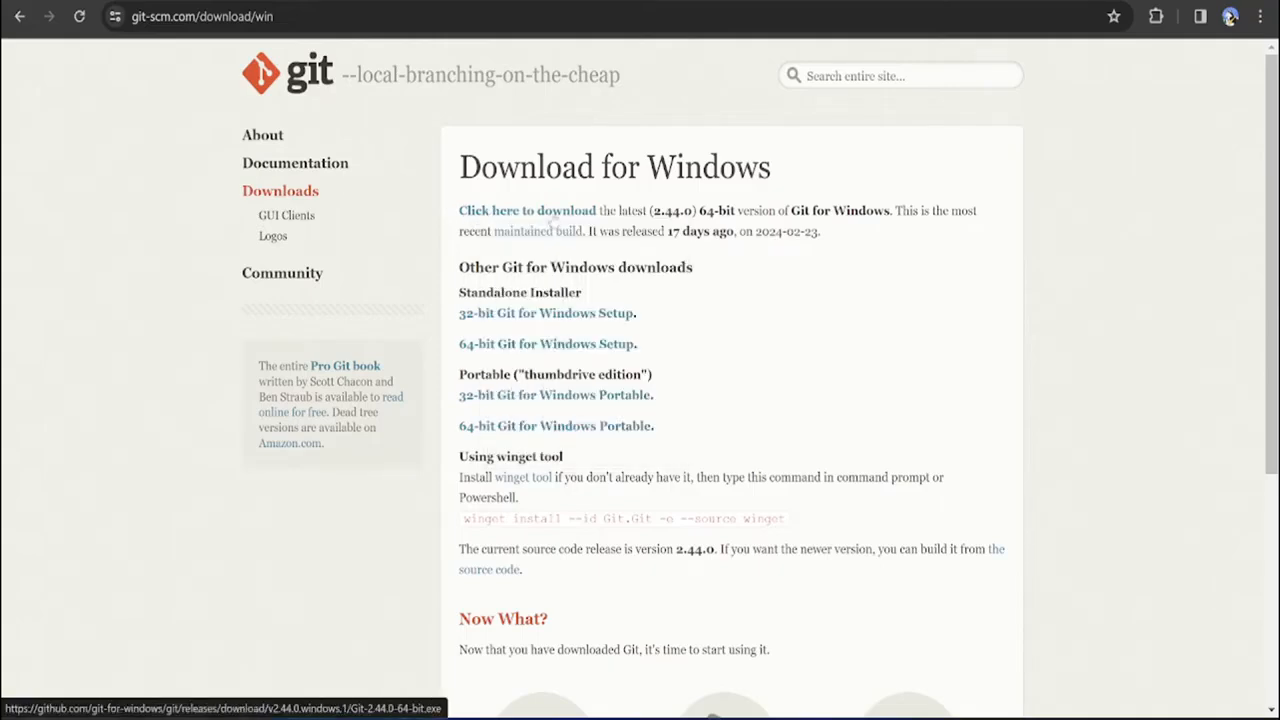
{"action": "left_click", "coordinate": [556, 213]}
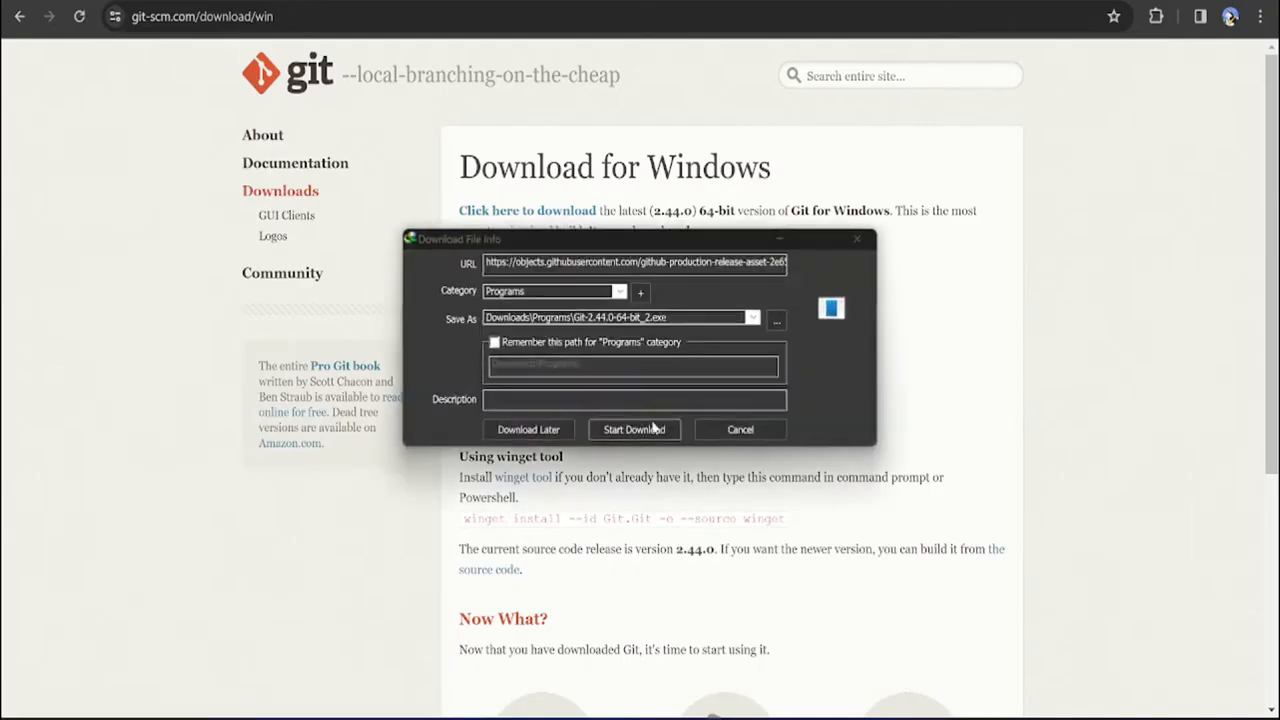
{"action": "left_click", "coordinate": [738, 429]}
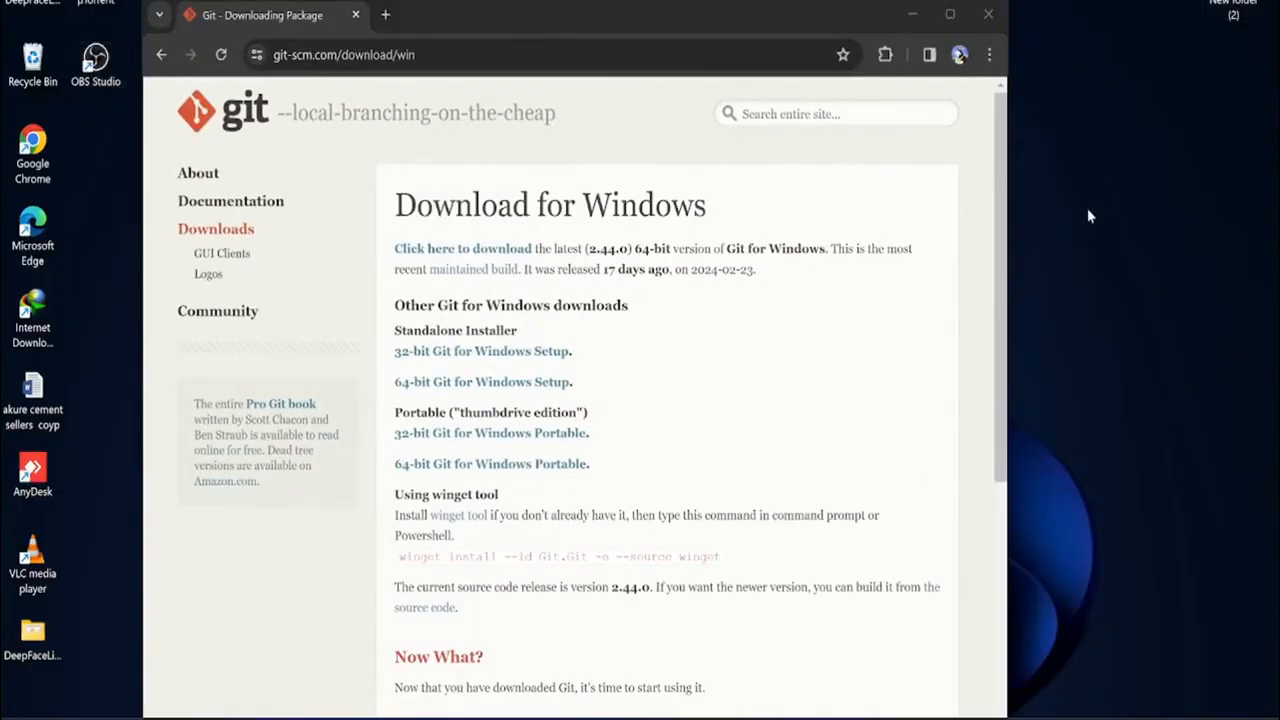
Create a new text document on the desktop and open it.
{"action": "right_click", "coordinate": [1087, 209]}
{"action": "mouse_move", "coordinate": [1051, 356]}
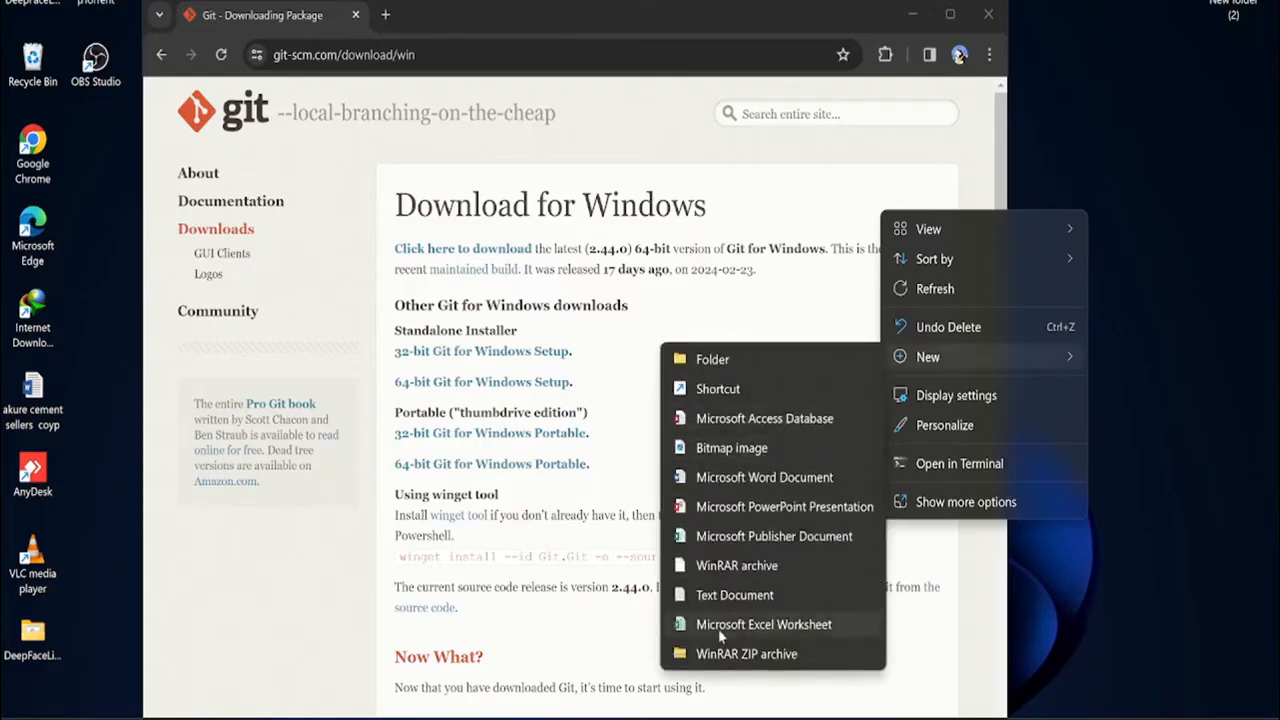
{"action": "left_click", "coordinate": [743, 596]}
{"action": "left_click", "coordinate": [1117, 231]}
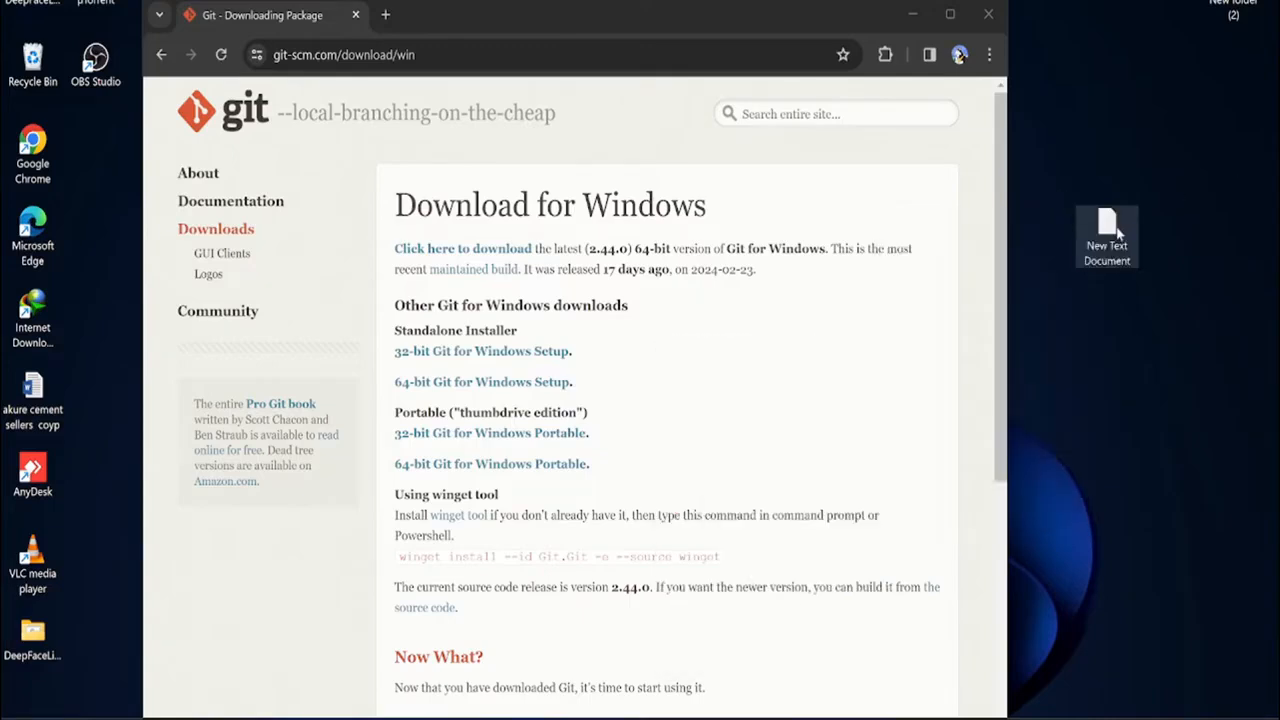
{"action": "double_click", "coordinate": [1117, 231]}
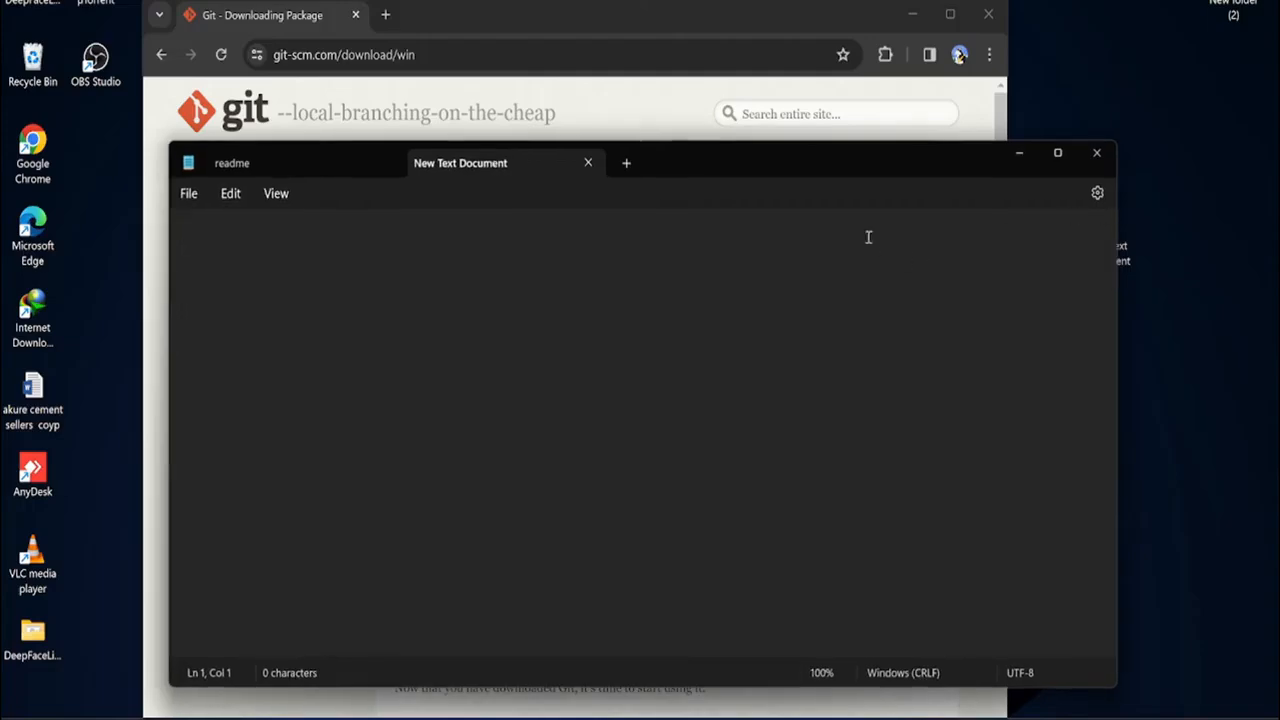
Snap the empty note's window to the upper-right quarter of the desktop and make it taller.
{"action": "double_click", "coordinate": [870, 158]}
{"action": "left_click_drag", "start_coordinate": [870, 158], "coordinate": [1279, 2]}
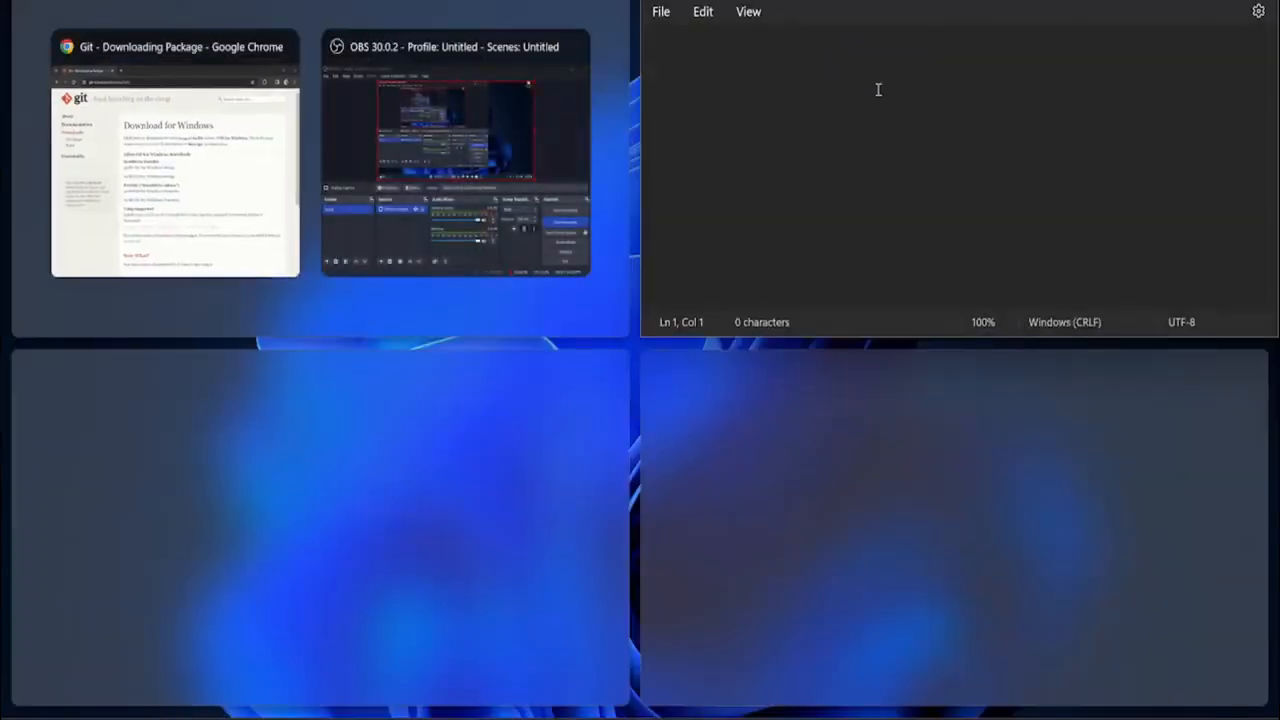
{"action": "left_click", "coordinate": [881, 80]}
{"action": "left_click_drag", "start_coordinate": [890, 338], "coordinate": [890, 556]}
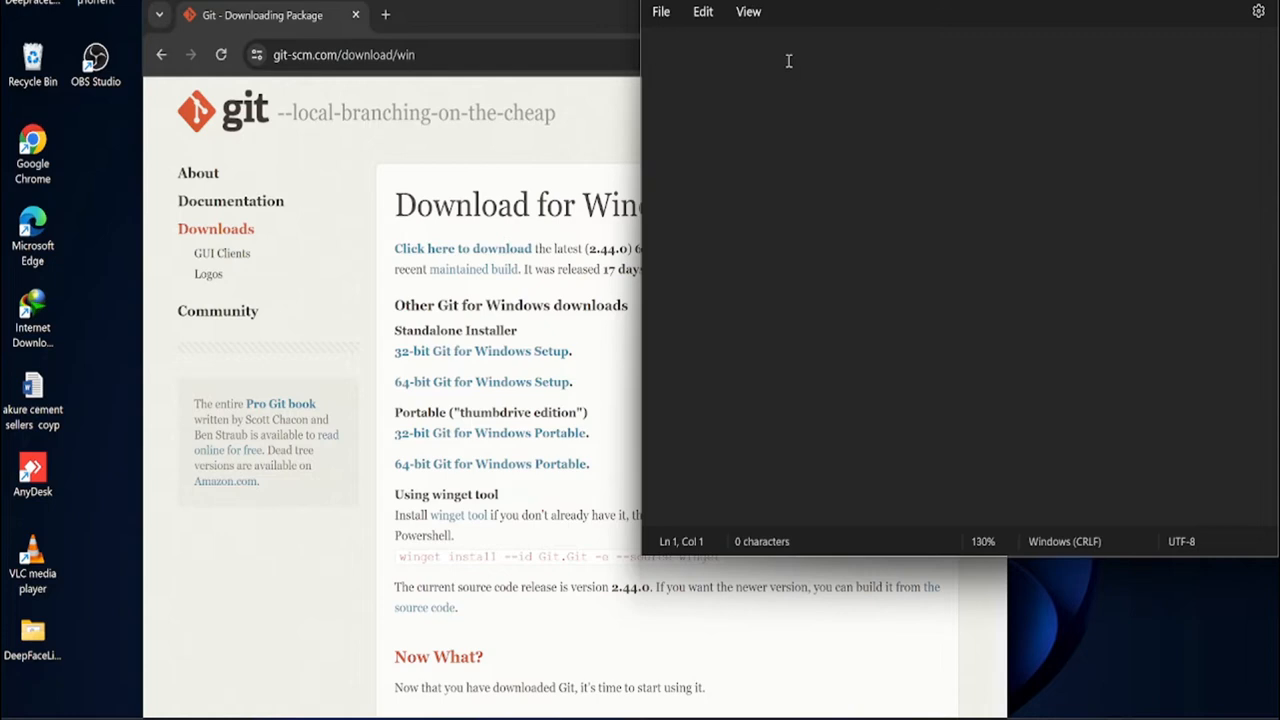
Write "Download GIT :" followed by the copied installer link in the note, and leave a blank line below.
{"action": "type", "text": "Diownload"}
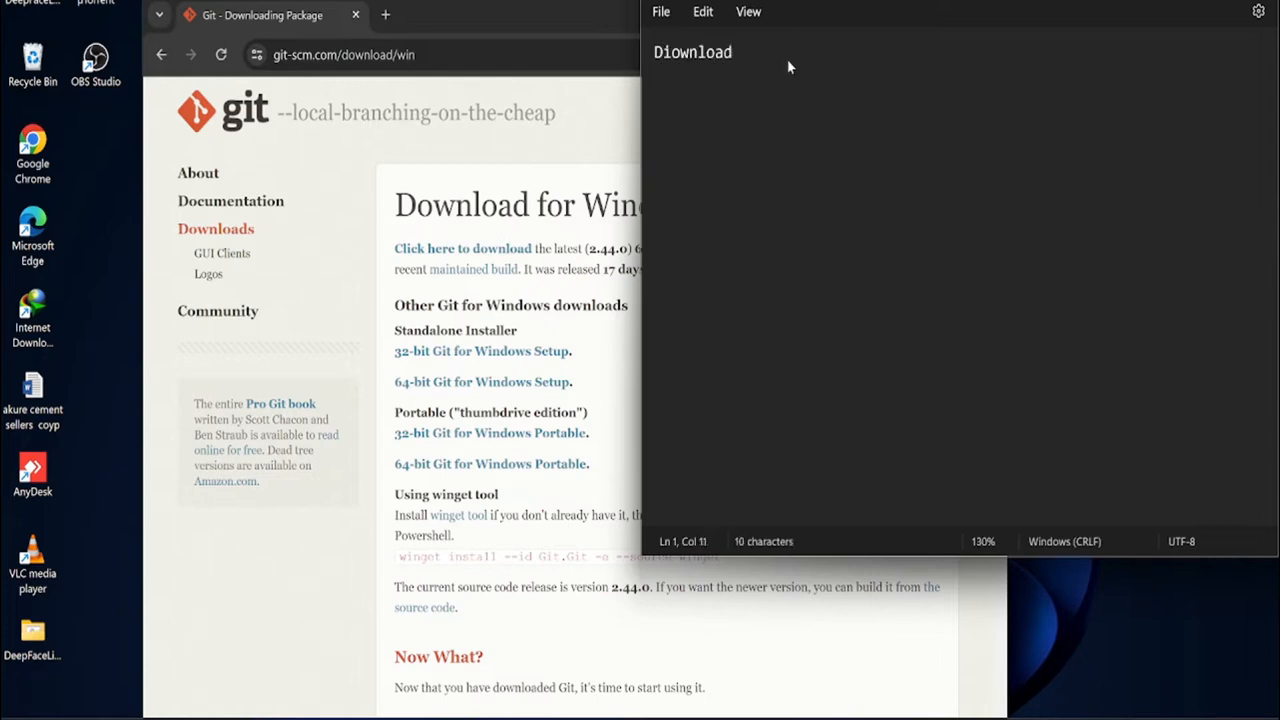
{"action": "key", "text": "BackSpace"}
{"action": "key", "text": "BackSpace"}
{"action": "key", "text": "BackSpace"}
{"action": "key", "text": "BackSpace"}
{"action": "key", "text": "BackSpace"}
{"action": "key", "text": "BackSpace"}
{"action": "key", "text": "BackSpace"}
{"action": "key", "text": "BackSpace"}
{"action": "key", "text": "BackSpace"}
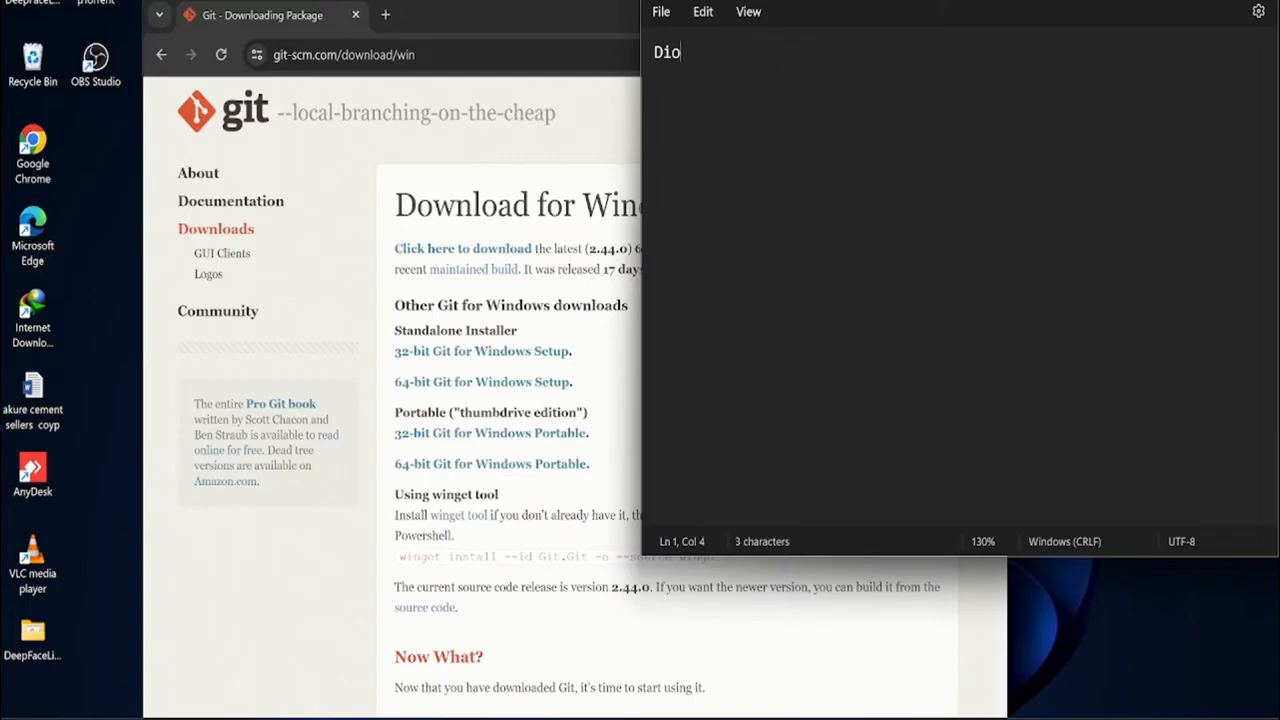
{"action": "type", "text": "ownload GIT"}
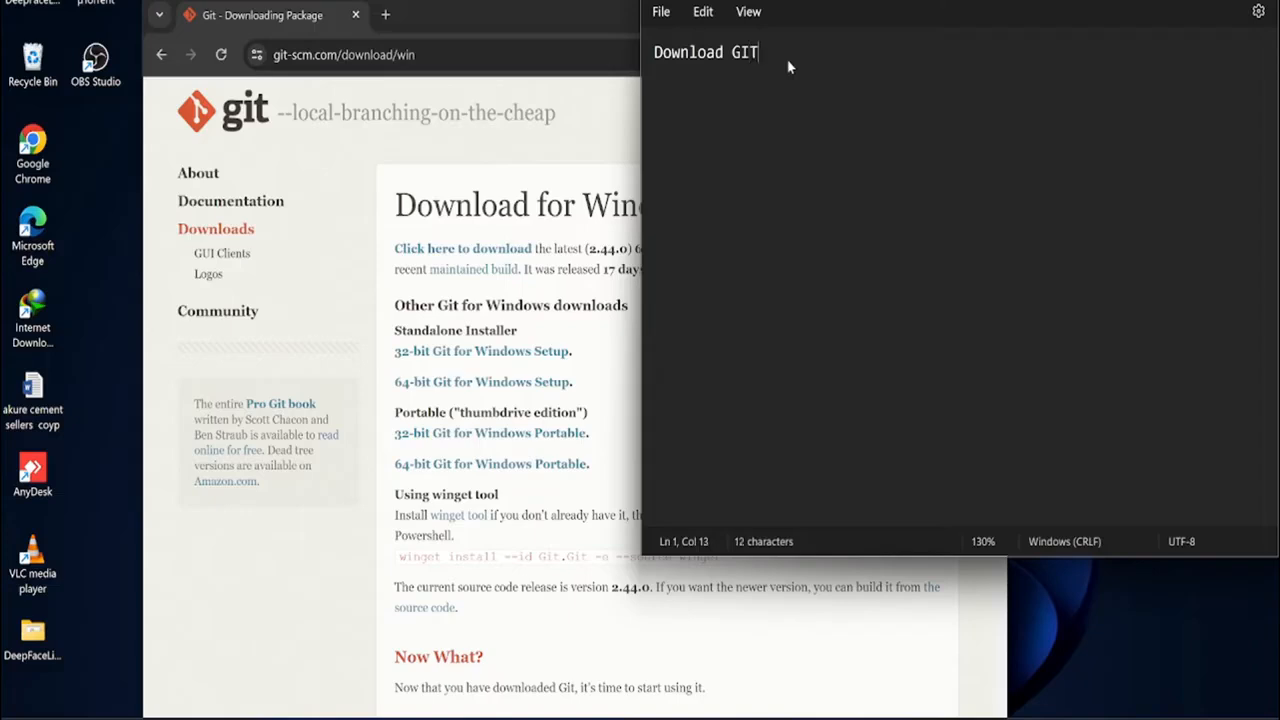
{"action": "type", "text": " :"}
{"action": "key", "text": "ctrl+v"}
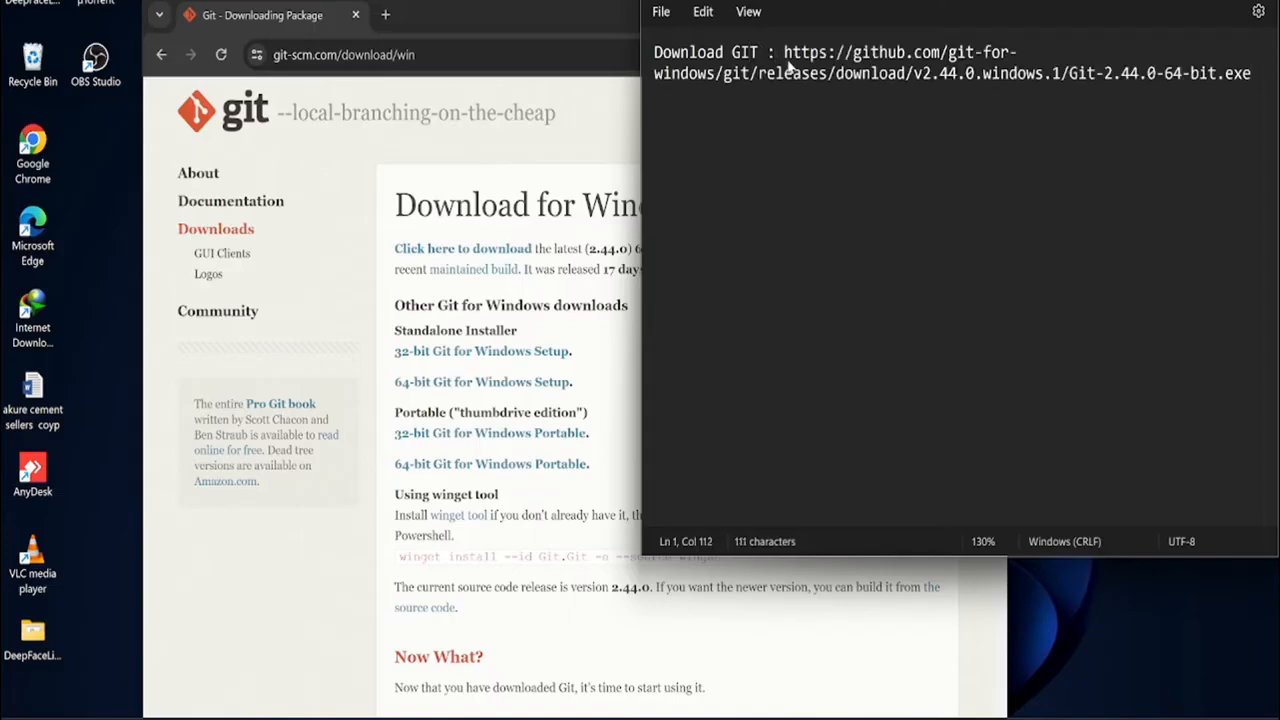
{"action": "key", "text": "Return"}
{"action": "key", "text": "Return"}
Search Windows for git to check for installed Git apps, and return to the note.
{"action": "left_click_drag", "start_coordinate": [561, 14], "coordinate": [558, 11]}
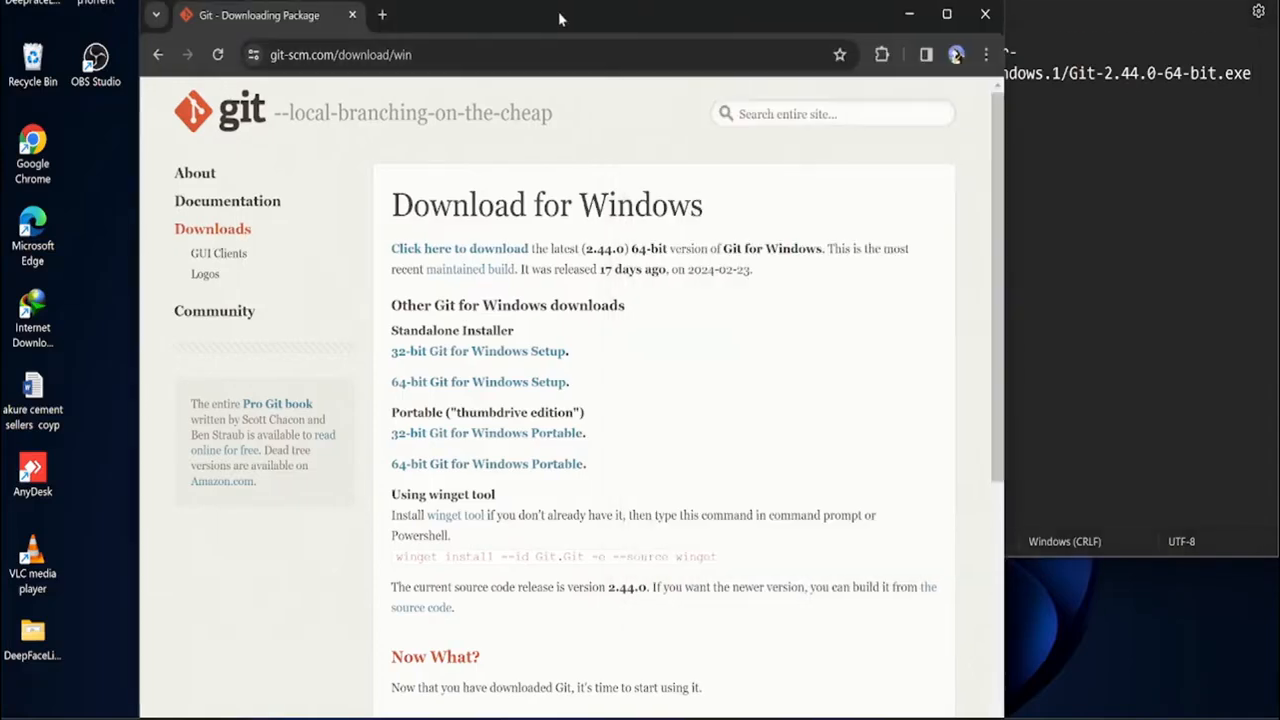
{"action": "key", "text": "super+s"}
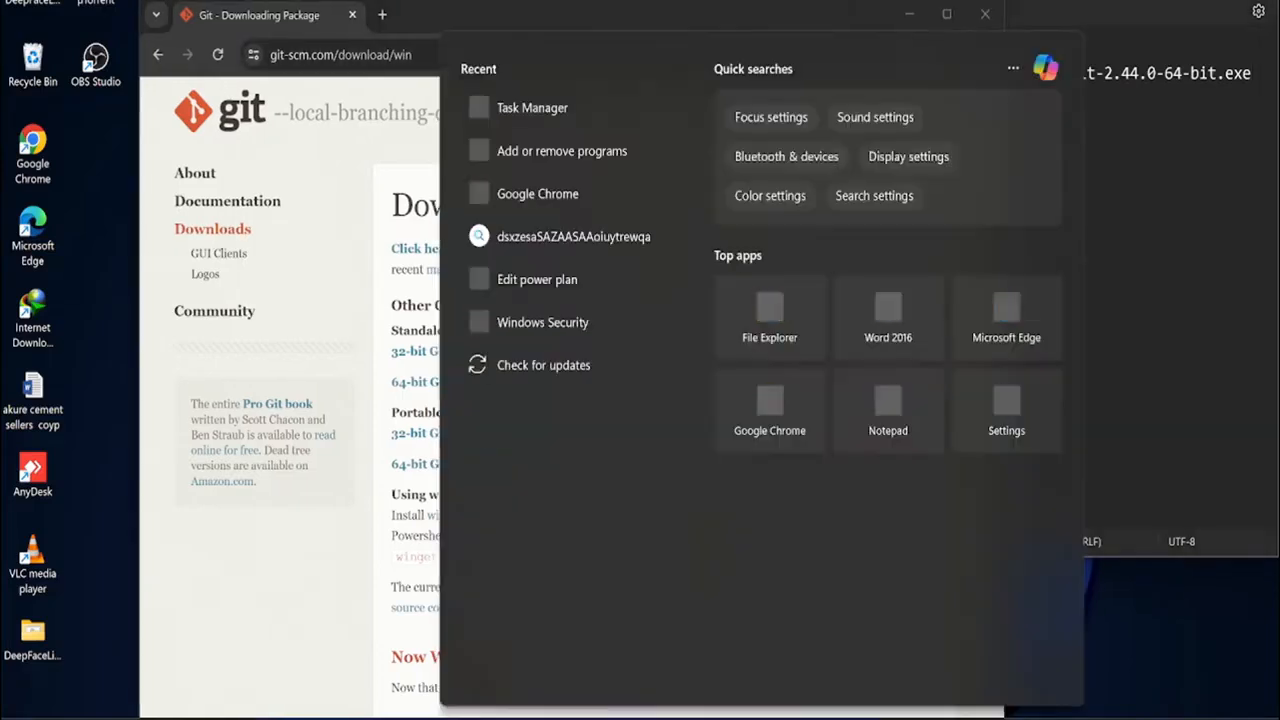
{"action": "type", "text": "git"}
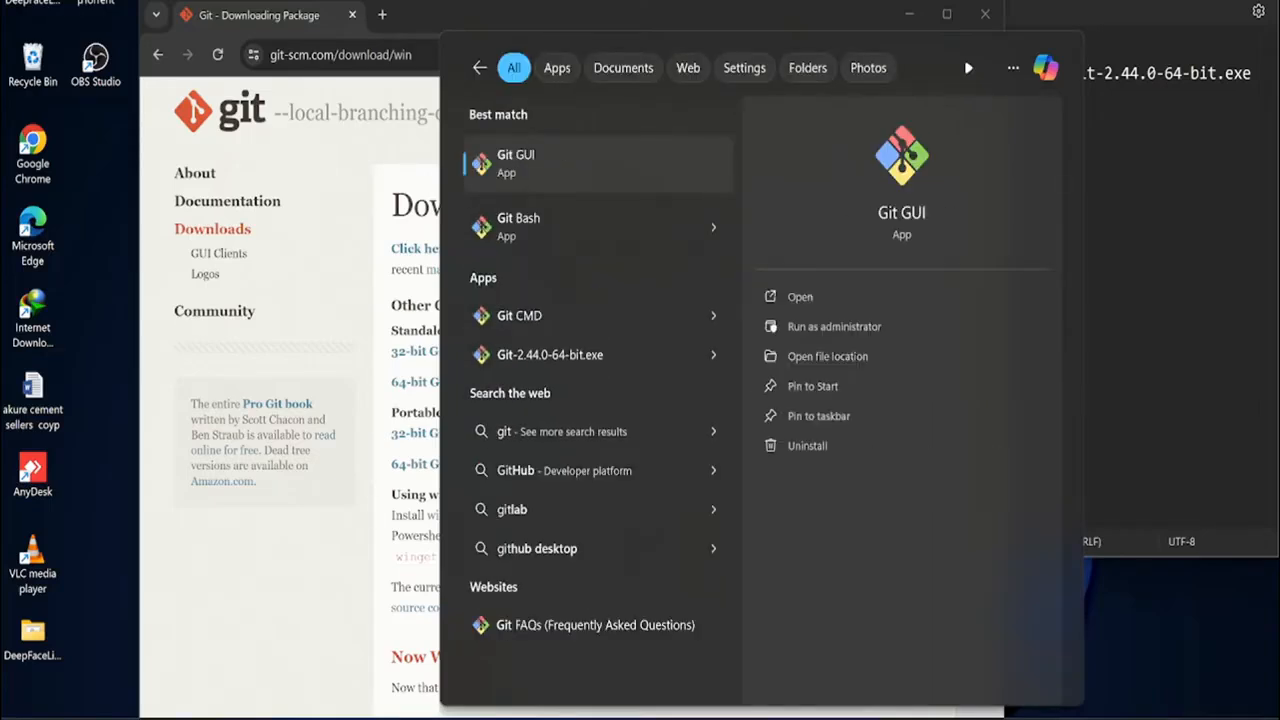
{"action": "left_click", "coordinate": [1122, 224]}
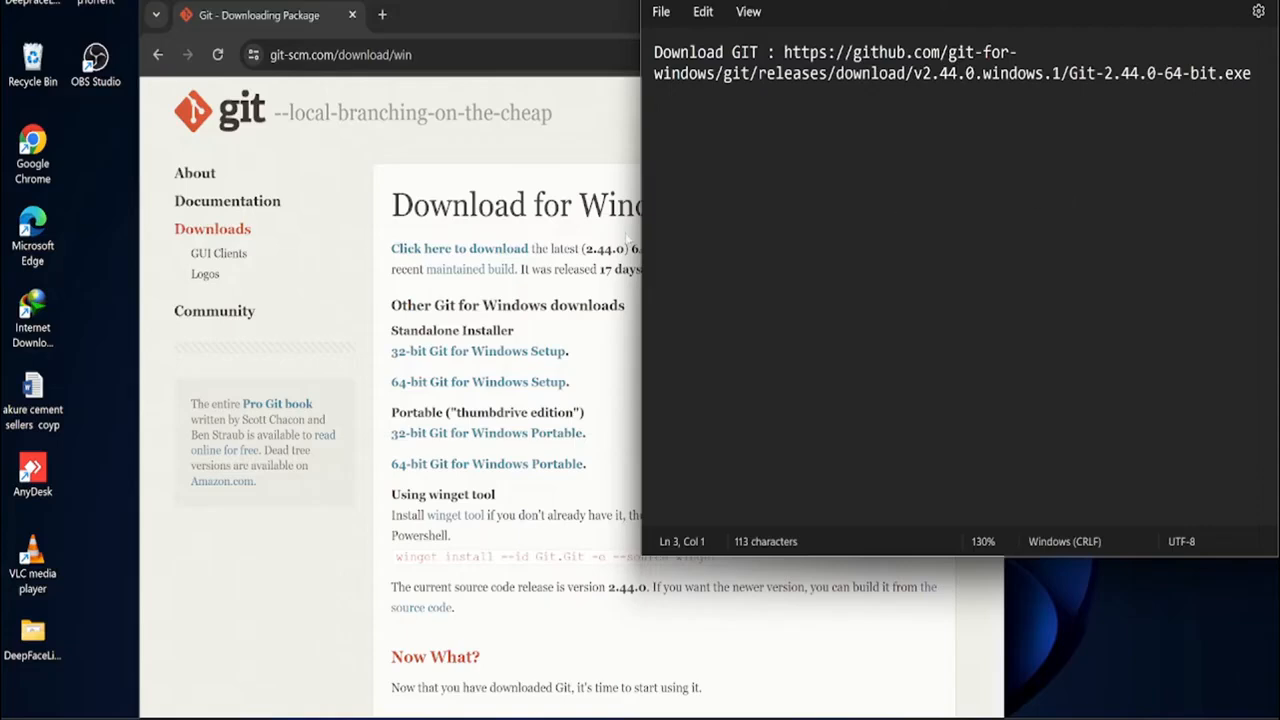
Add the line "install GIT" to the note, followed by a blank line.
{"action": "type", "text": "install GIT"}
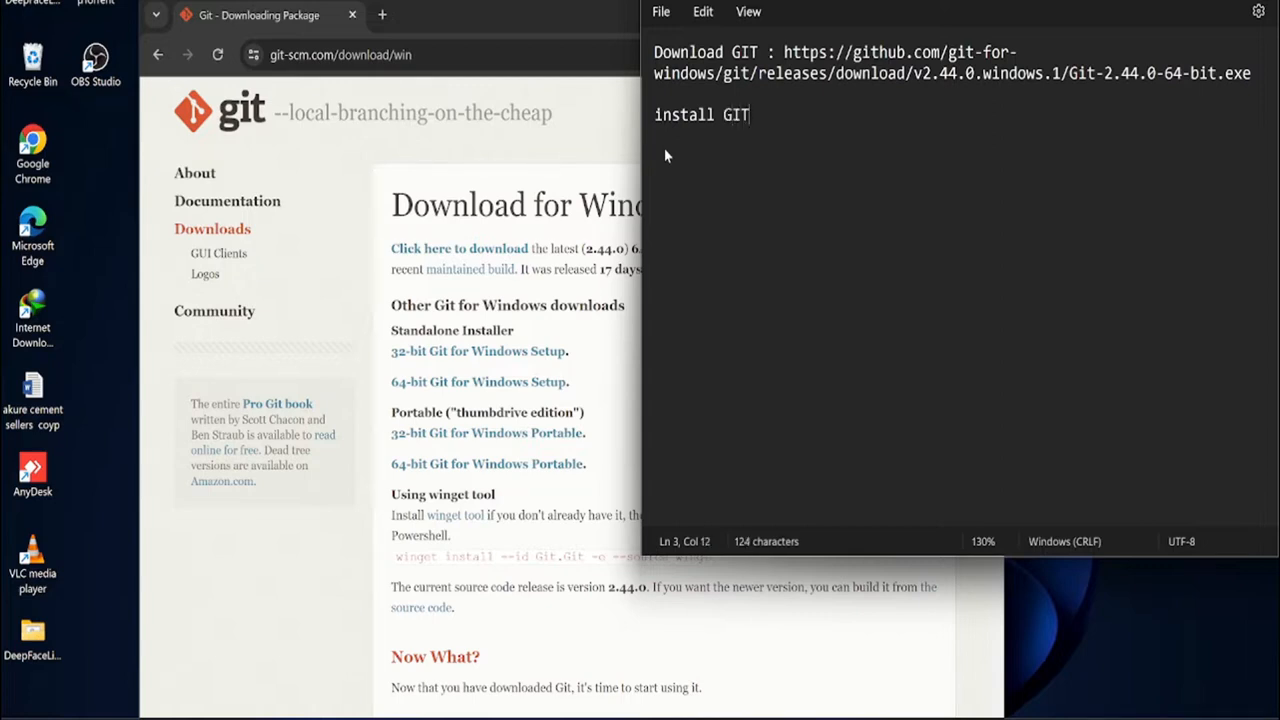
{"action": "key", "text": "Return"}
{"action": "key", "text": "Return"}
Switch back to Chrome and search Google for miniconda.
{"action": "left_click", "coordinate": [539, 20]}
{"action": "left_click", "coordinate": [548, 56]}
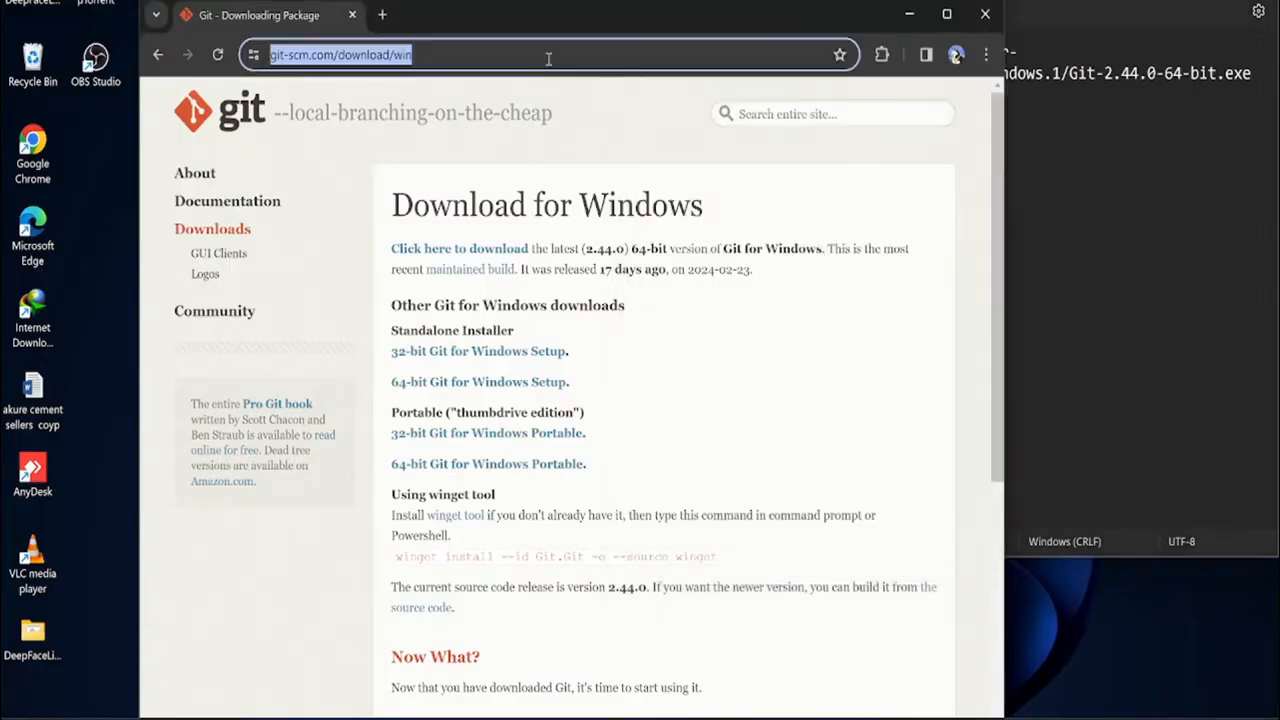
{"action": "type", "text": "minicond"}
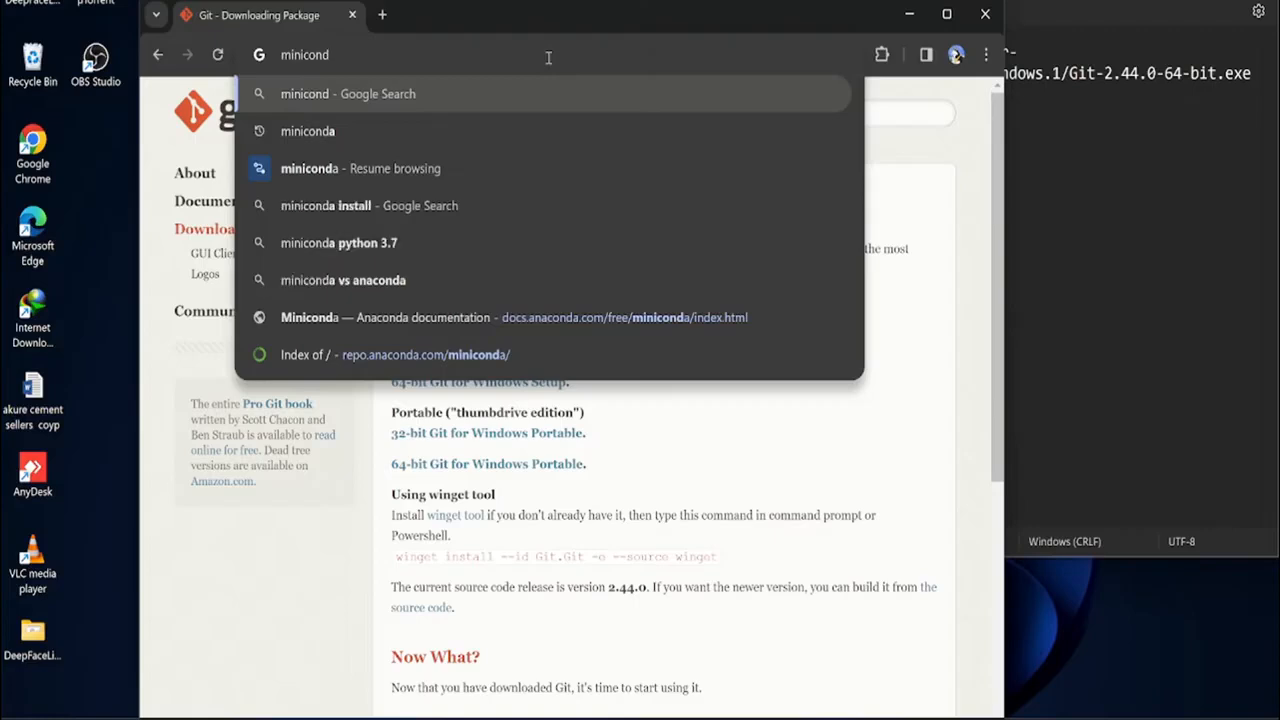
{"action": "key", "text": "Down"}
{"action": "key", "text": "Return"}
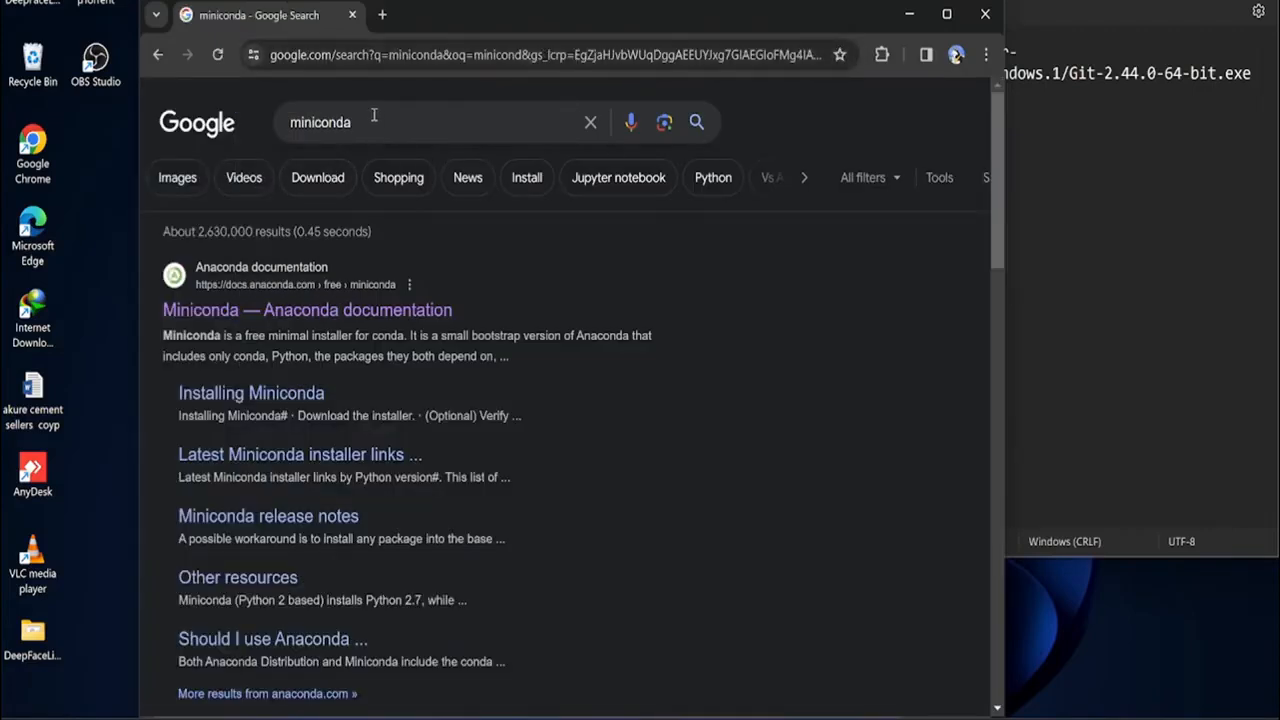
{"action": "left_click_drag", "start_coordinate": [373, 128], "coordinate": [445, 158]}
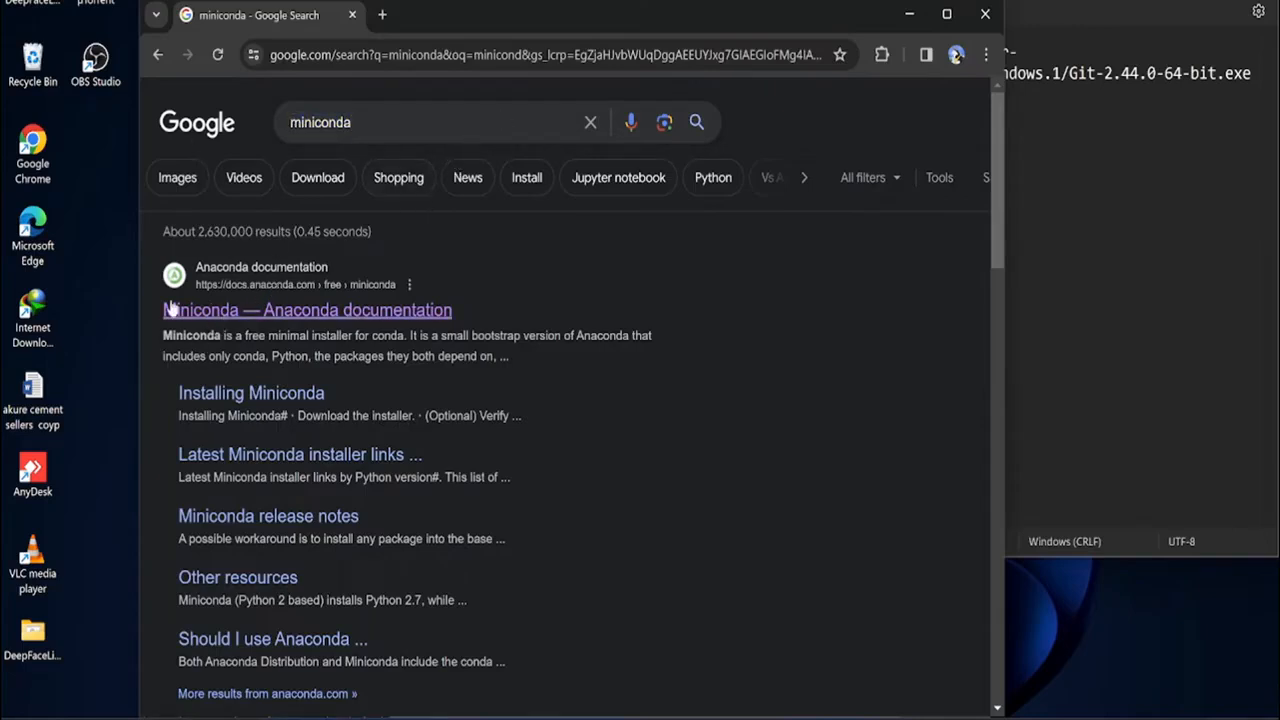
Open the Miniconda page of the Anaconda documentation in a maximized window and reject its cookies.
{"action": "left_click", "coordinate": [203, 312]}
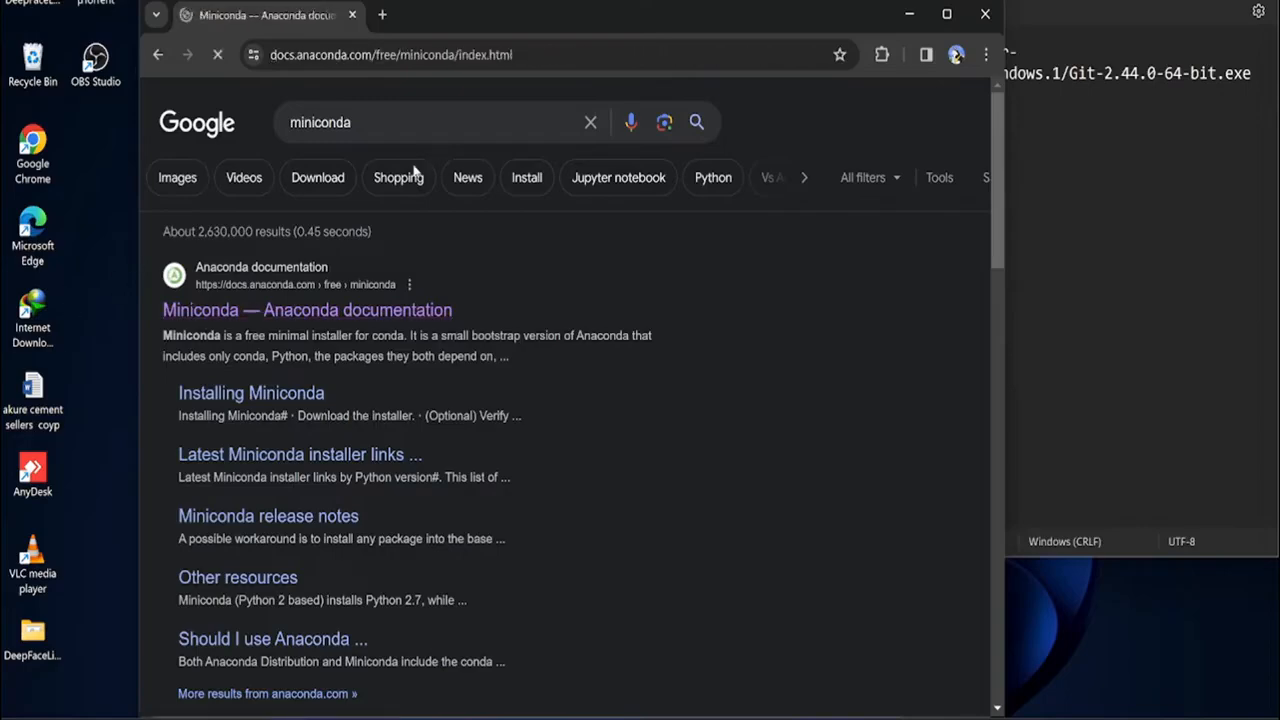
{"action": "left_click", "coordinate": [946, 14]}
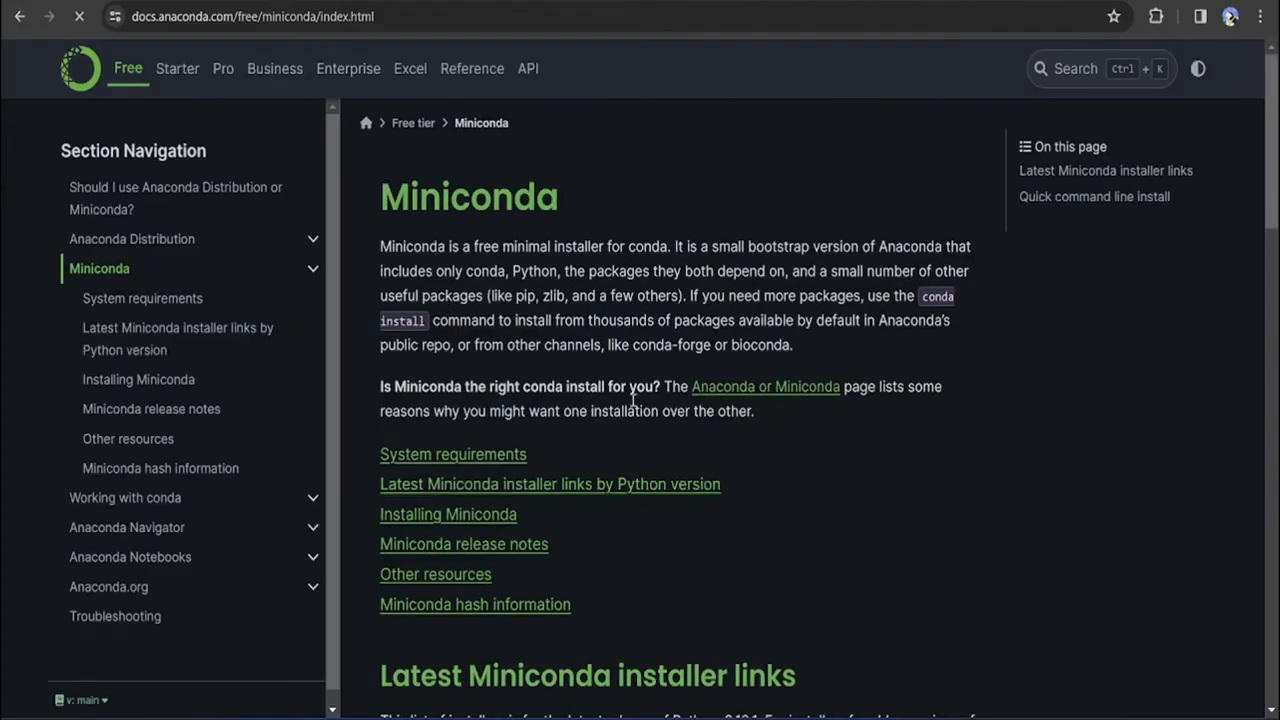
{"action": "scroll", "coordinate": [636, 325], "scroll_direction": "down", "scroll_amount": 1}
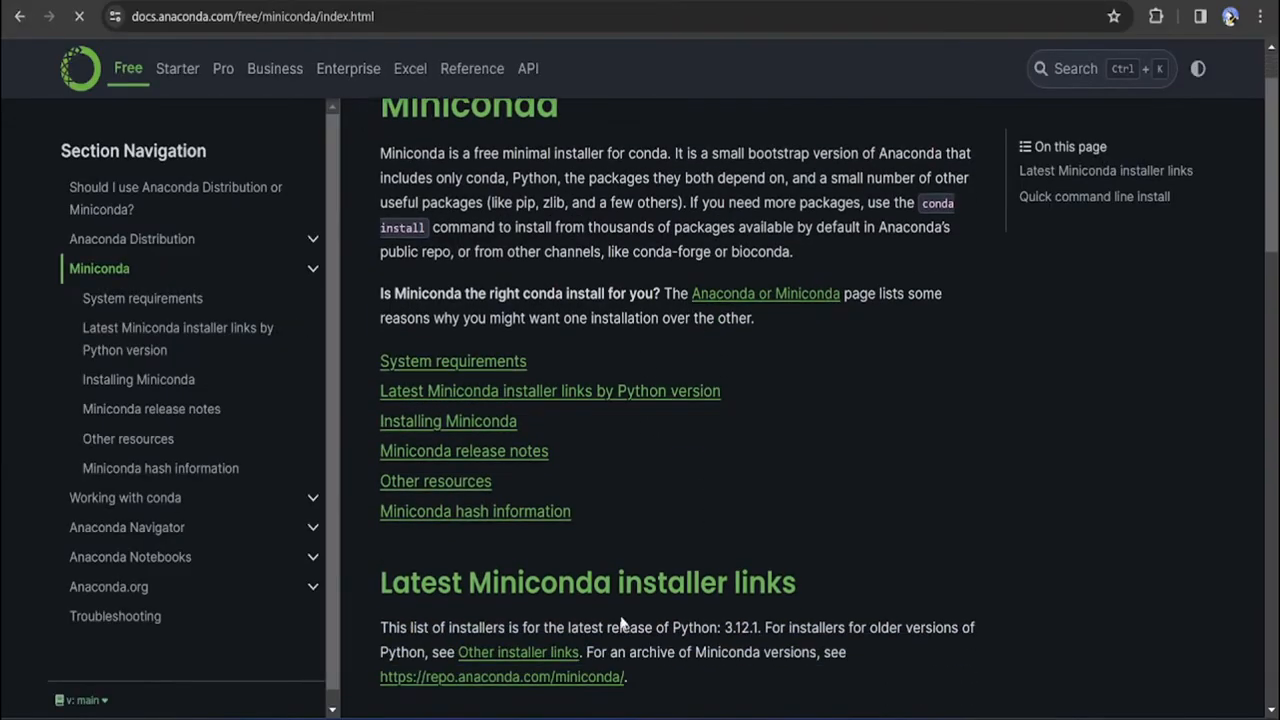
{"action": "scroll", "coordinate": [560, 400], "scroll_direction": "down", "scroll_amount": 4}
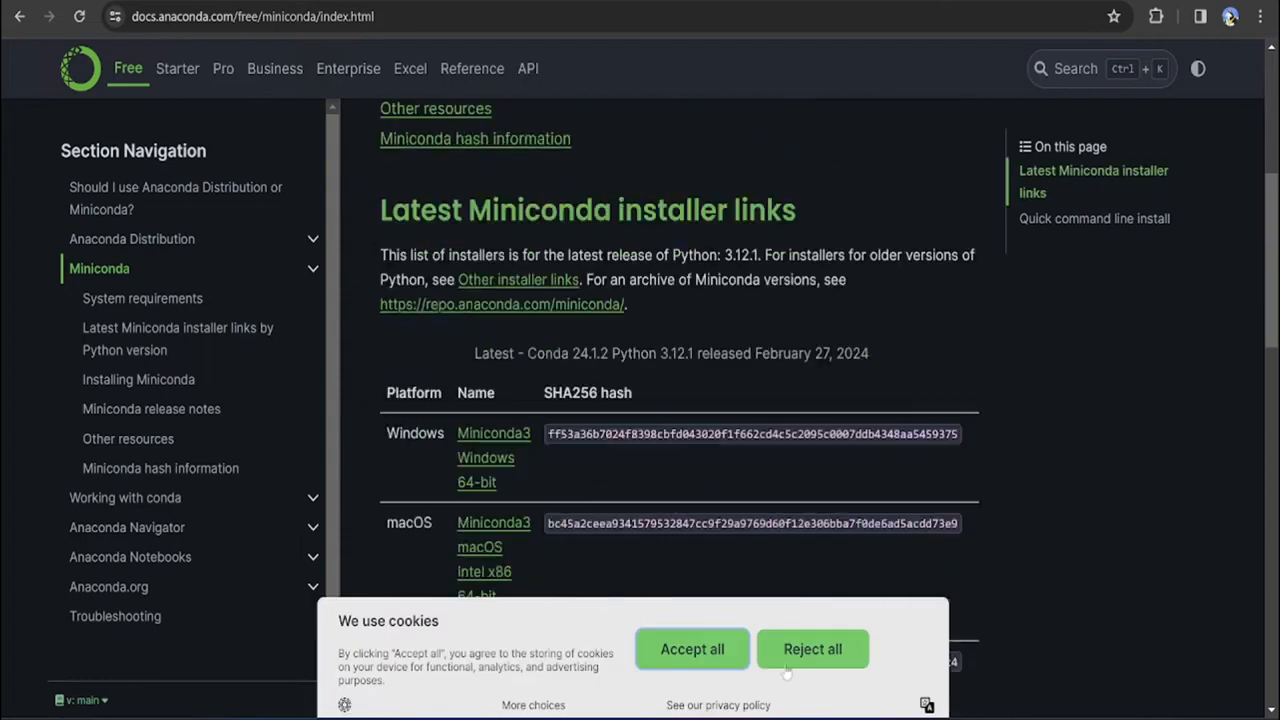
{"action": "left_click", "coordinate": [790, 660]}
Look through the Miniconda page's latest installer links and the Windows quick command line install section.
{"action": "scroll", "coordinate": [643, 515], "scroll_direction": "down", "scroll_amount": 4}
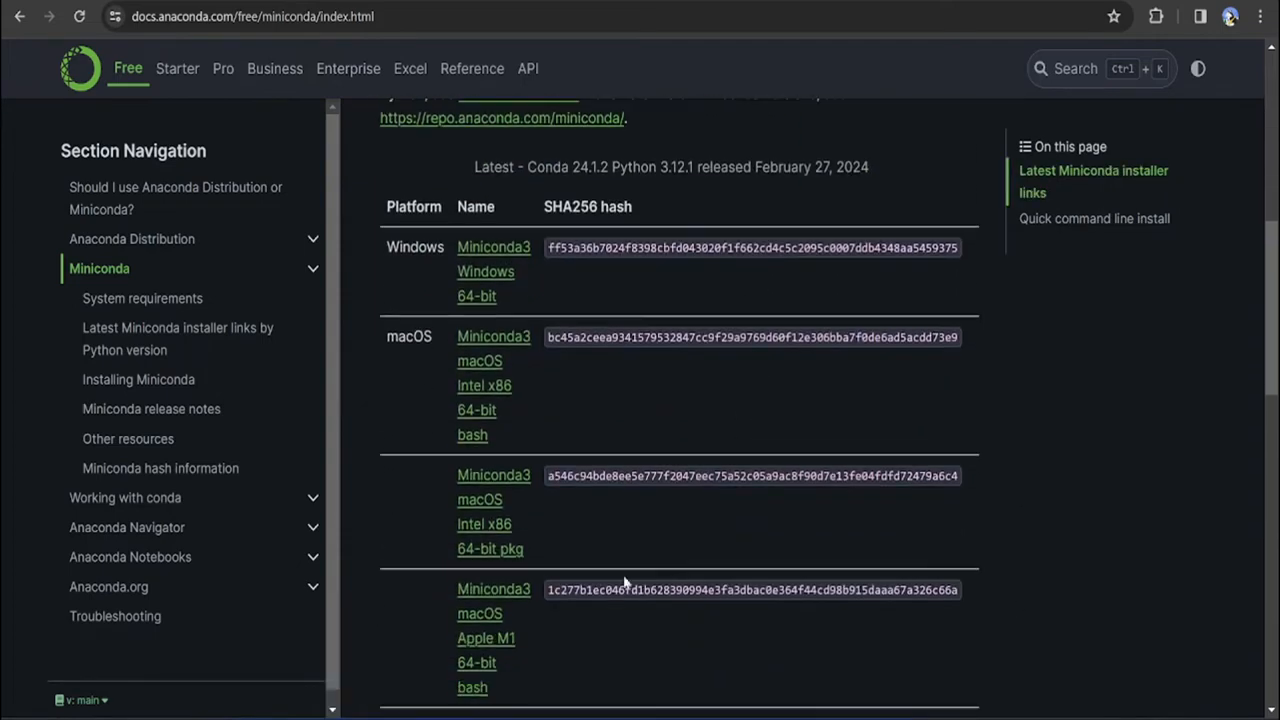
{"action": "scroll", "coordinate": [513, 602], "scroll_direction": "down", "scroll_amount": 10}
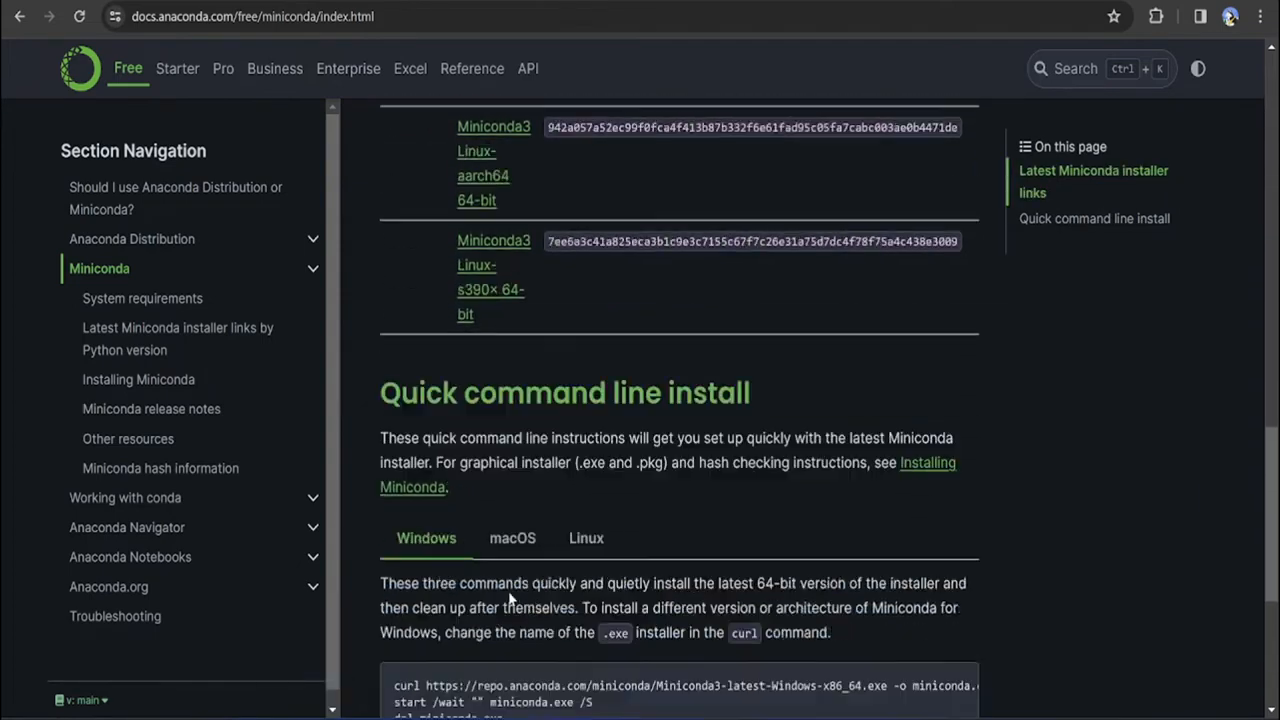
{"action": "scroll", "coordinate": [510, 581], "scroll_direction": "up", "scroll_amount": 2}
{"action": "scroll", "coordinate": [510, 581], "scroll_direction": "down", "scroll_amount": 2}
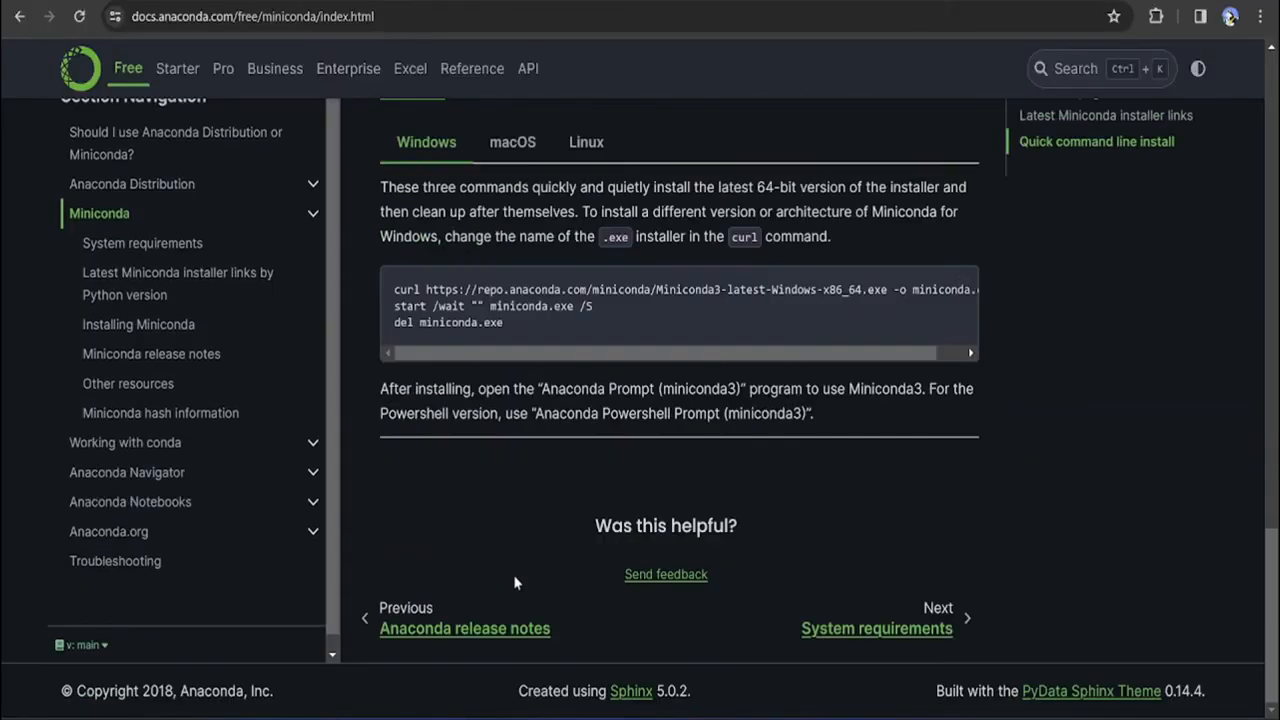
{"action": "scroll", "coordinate": [520, 565], "scroll_direction": "up", "scroll_amount": 6}
{"action": "scroll", "coordinate": [527, 558], "scroll_direction": "up", "scroll_amount": 10}
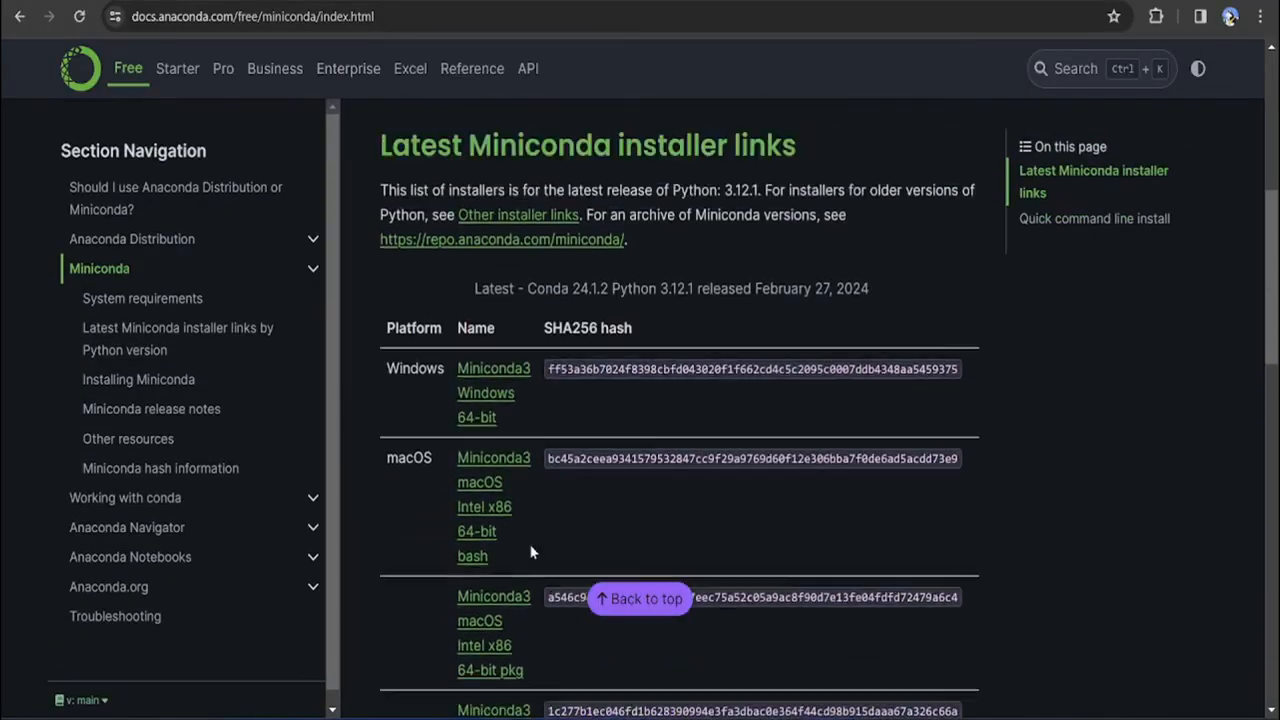
{"action": "scroll", "coordinate": [535, 540], "scroll_direction": "up", "scroll_amount": 1}
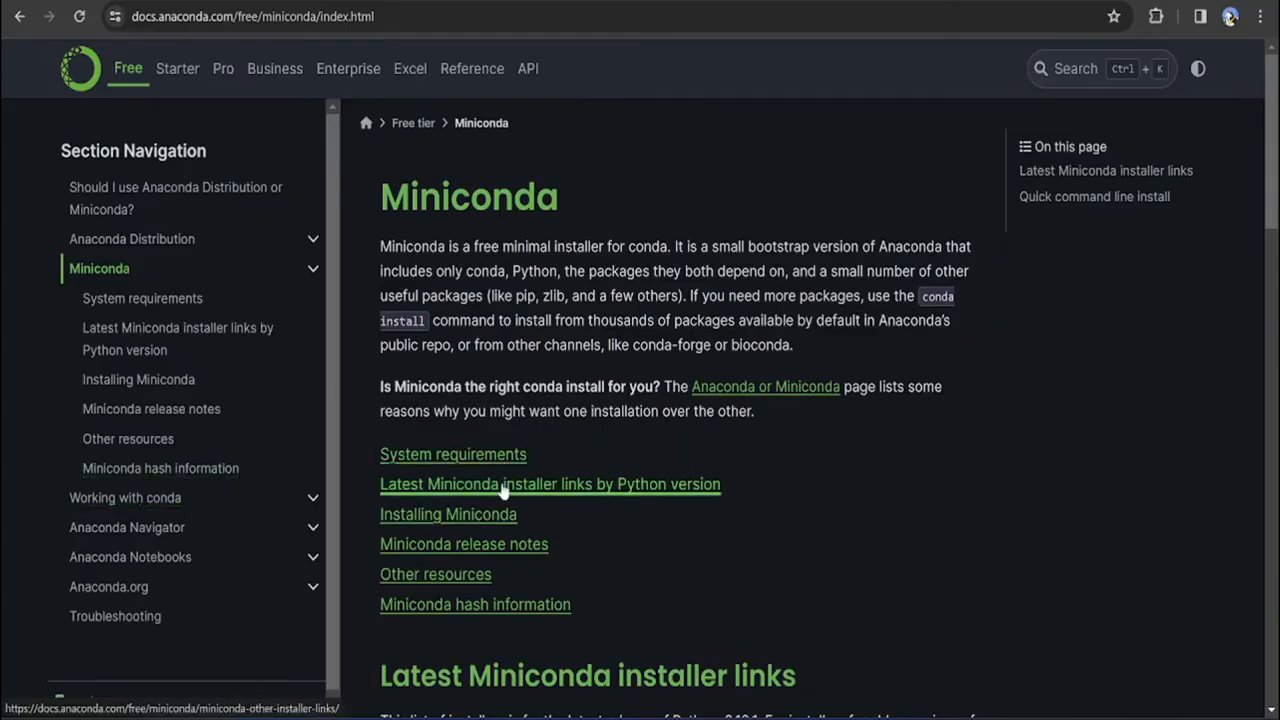
In the repo.anaconda.com/miniconda archive, copy the link address of Miniconda3-py38_23.11.0-2-Windows-x86_64.exe.
{"action": "scroll", "coordinate": [523, 480], "scroll_direction": "down", "scroll_amount": 3}
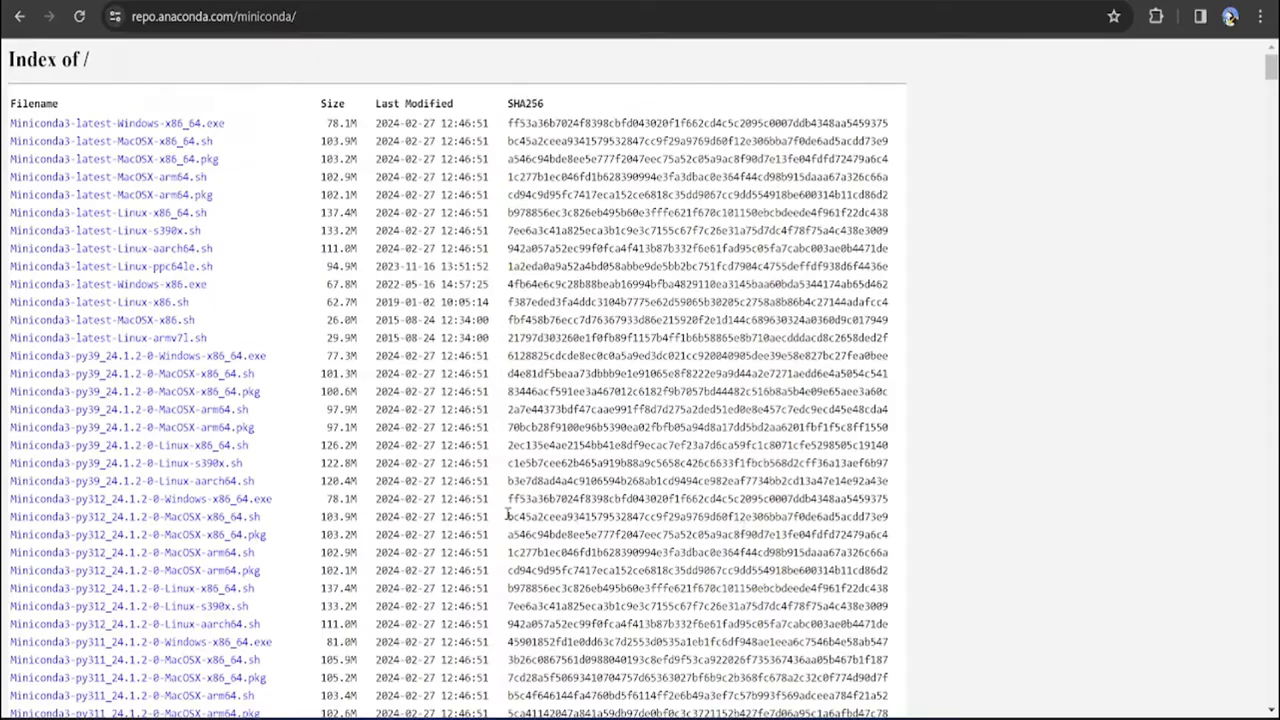
{"action": "scroll", "coordinate": [508, 514], "scroll_direction": "down", "scroll_amount": 3}
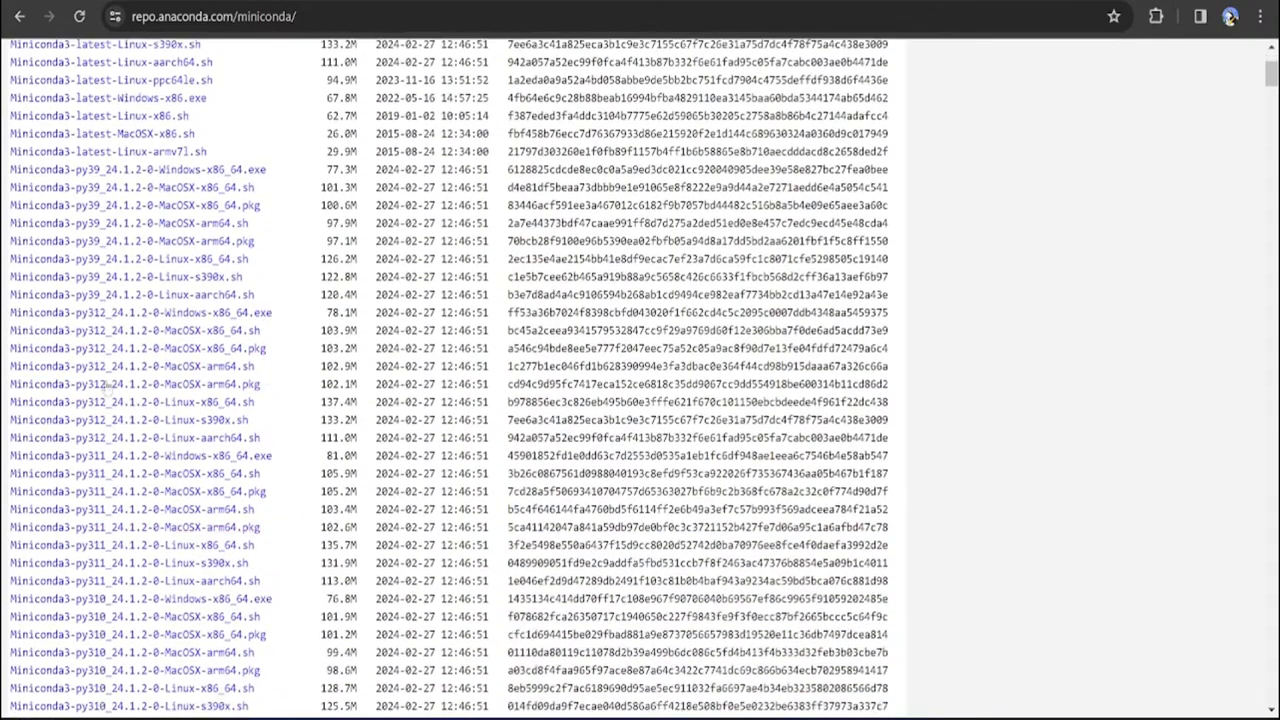
{"action": "scroll", "coordinate": [105, 390], "scroll_direction": "down", "scroll_amount": 8}
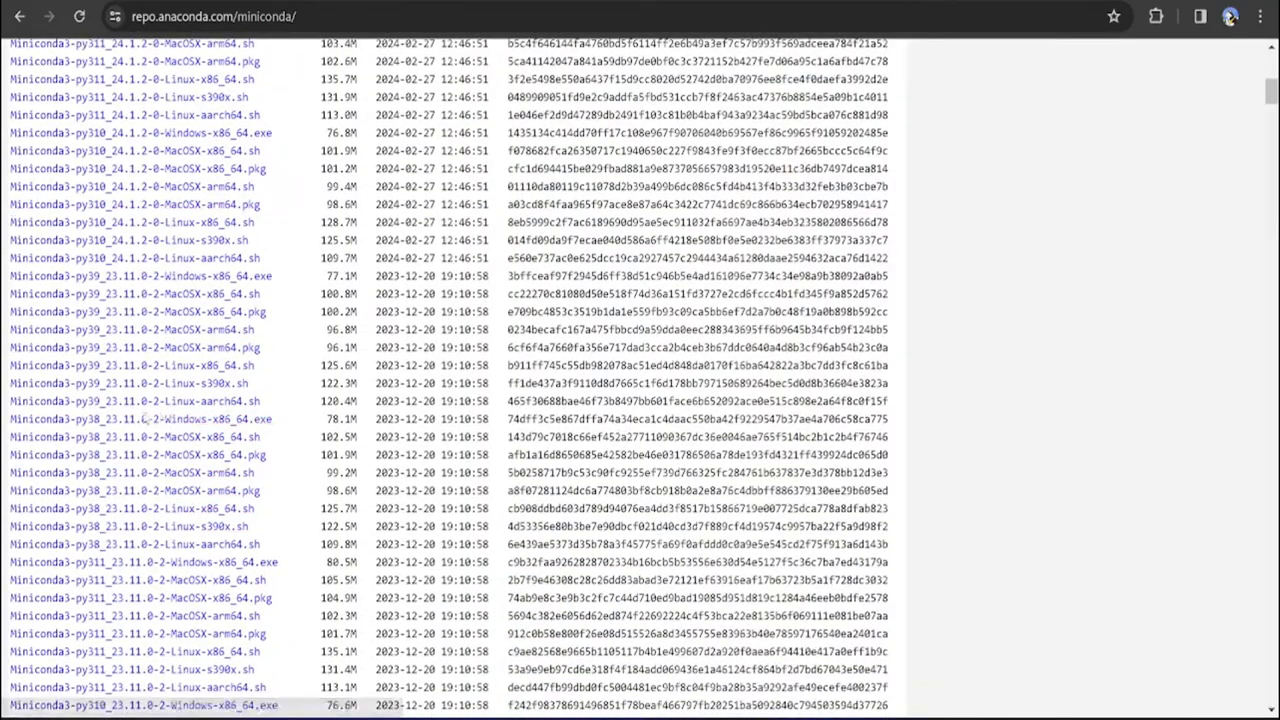
{"action": "right_click", "coordinate": [131, 426]}
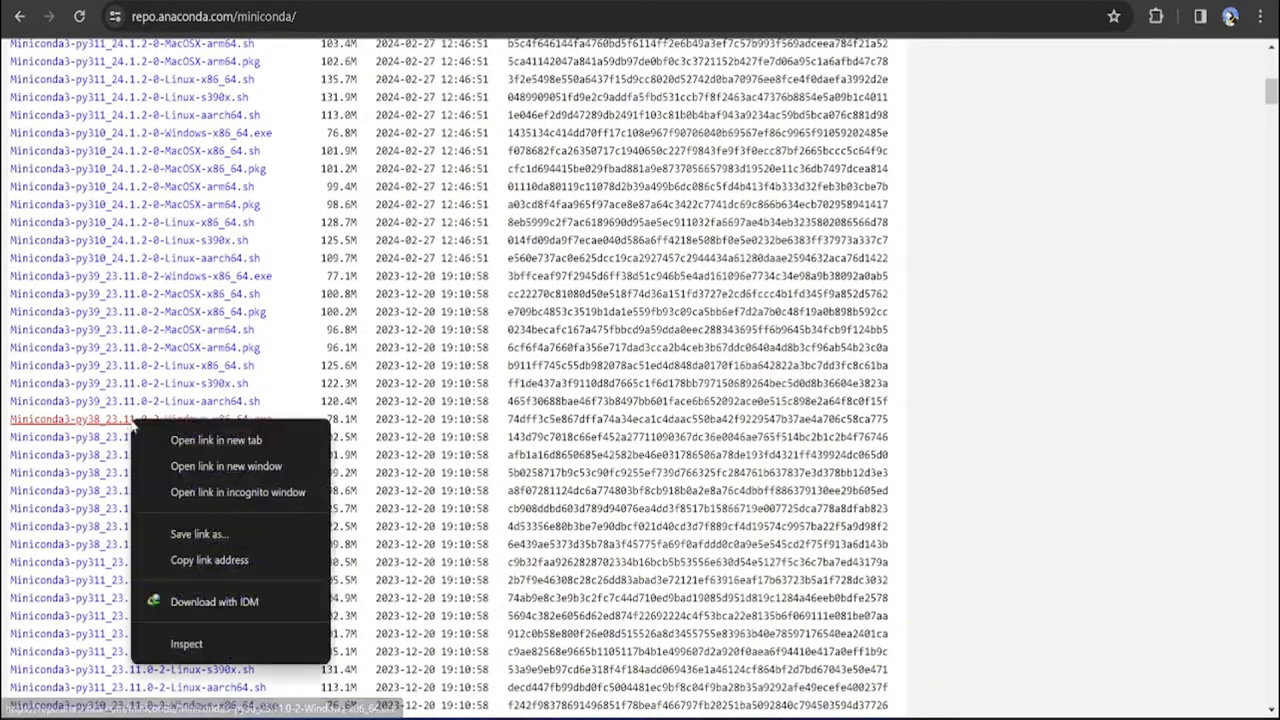
{"action": "left_click", "coordinate": [240, 561]}
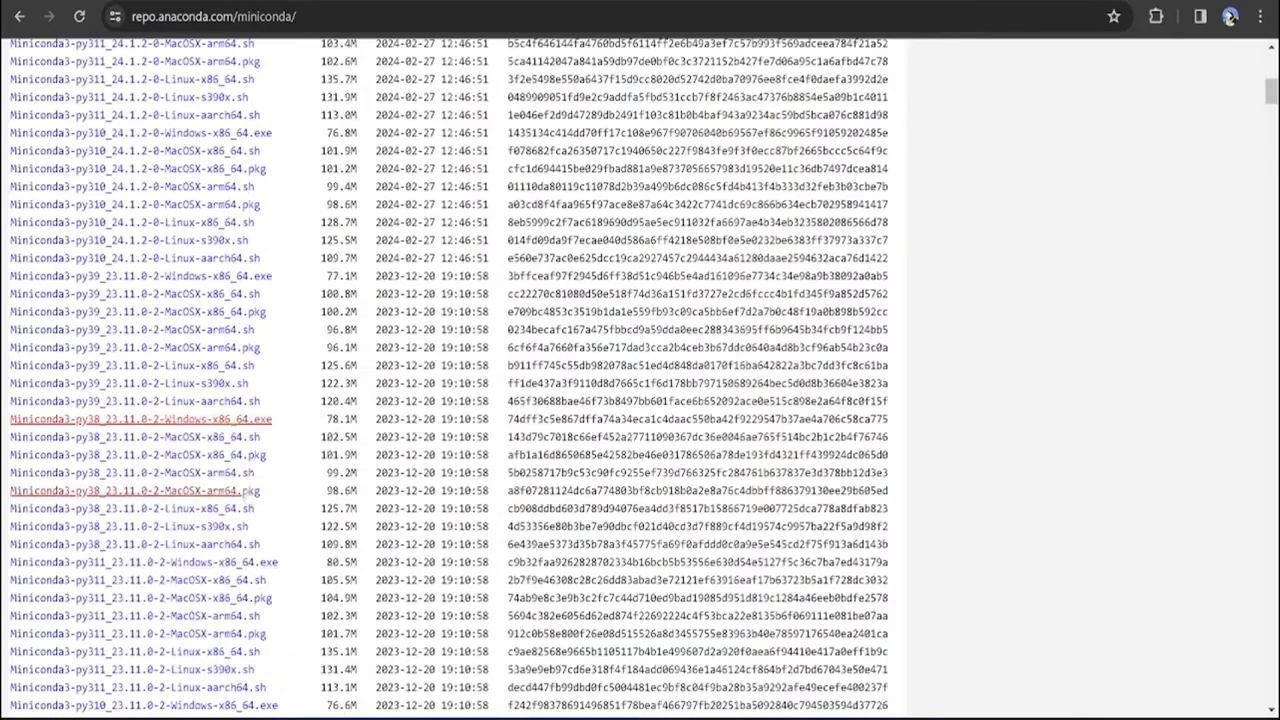
{"action": "left_click", "coordinate": [185, 424]}
{"action": "left_click", "coordinate": [680, 411]}
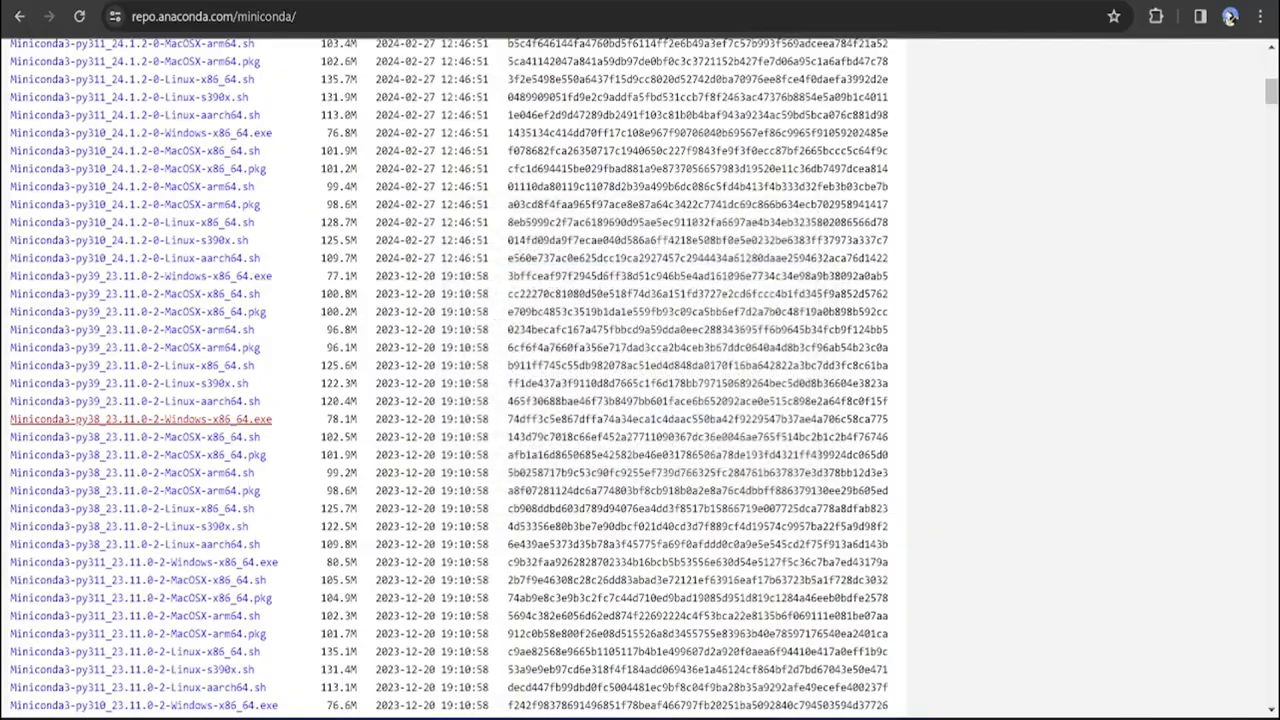
Return to the note, paste the copied Miniconda installer link below "install GIT", and put "miniconda" in front of it.
{"action": "left_click", "coordinate": [859, 717]}
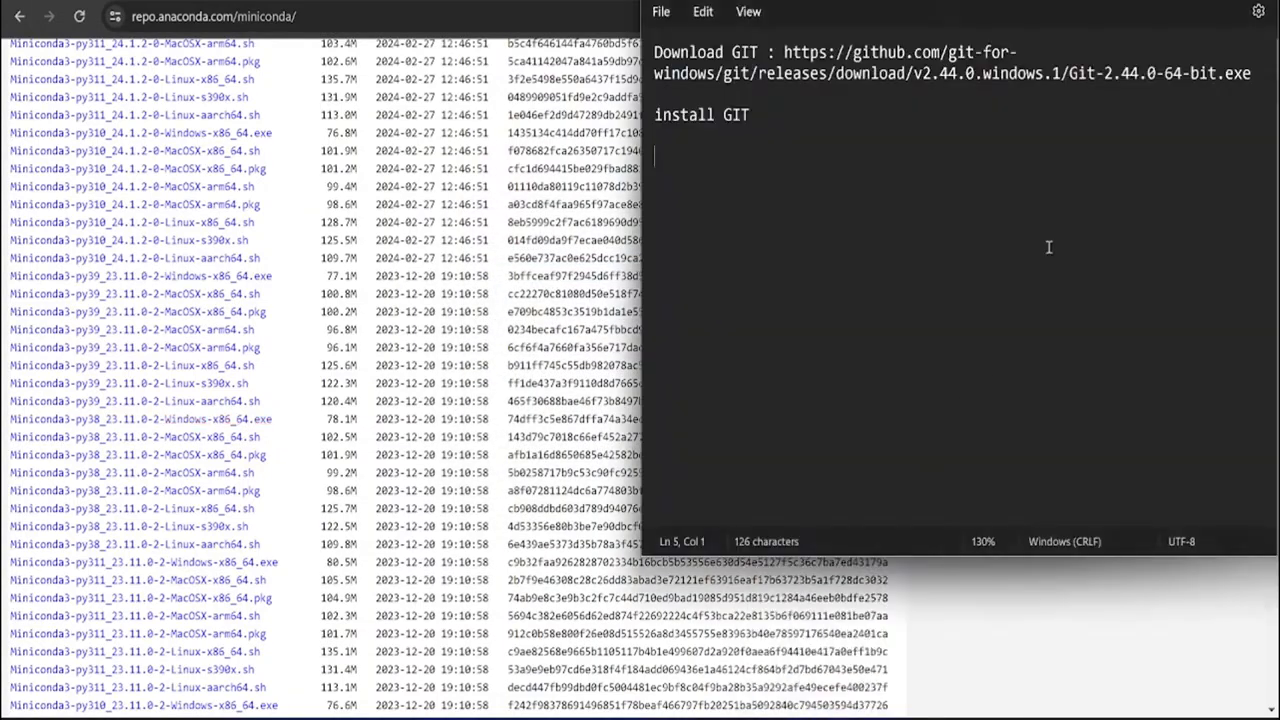
{"action": "type", "text": "https://repo.anaconda.com/miniconda/Miniconda3-py38_23.11.0-2-Windows-x86_64.exe"}
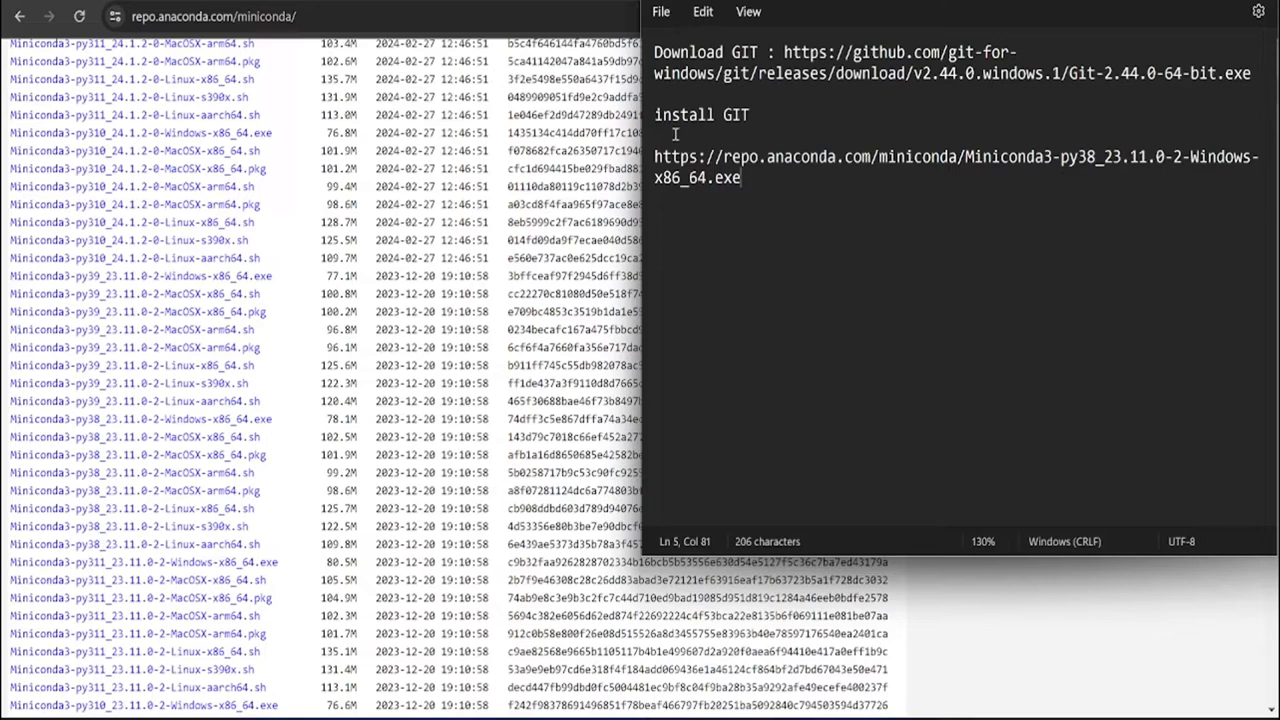
{"action": "left_click", "coordinate": [660, 162]}
{"action": "type", "text": "miniconda"}
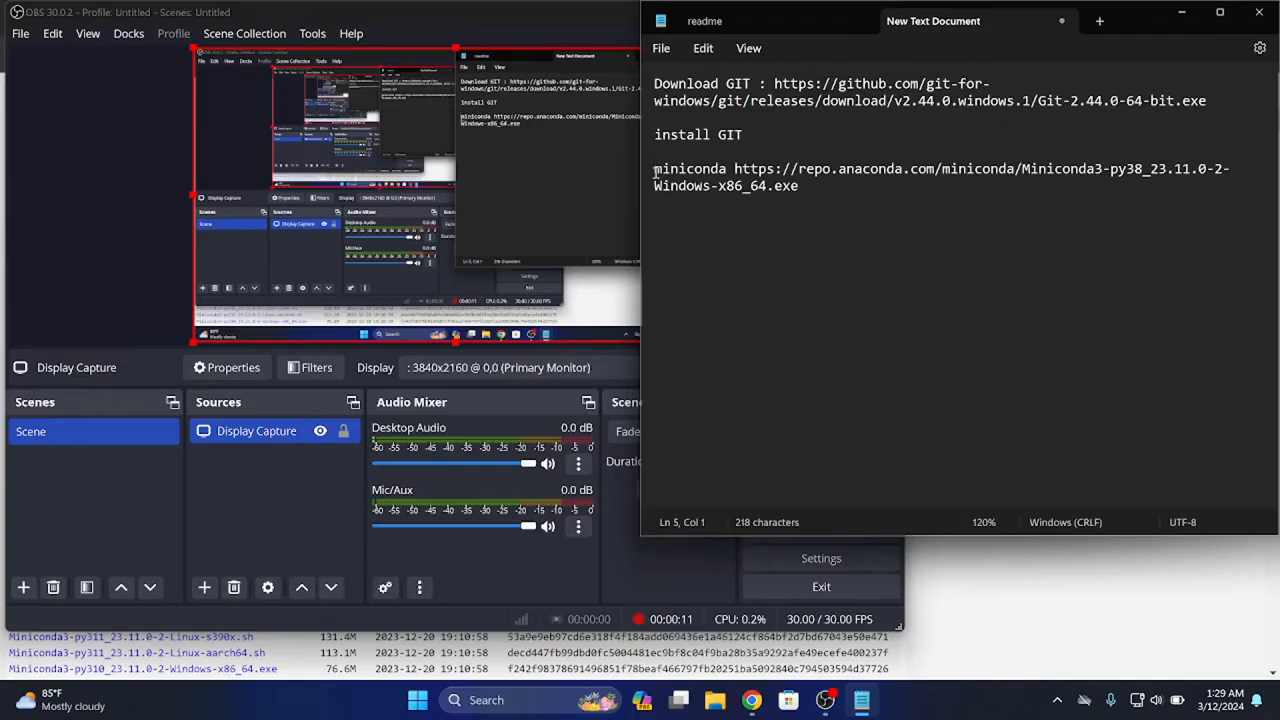
Add "dowload miniconda 3.8 ;" at the start of the Miniconda line and leave a blank line below the link.
{"action": "type", "text": "dowload "}
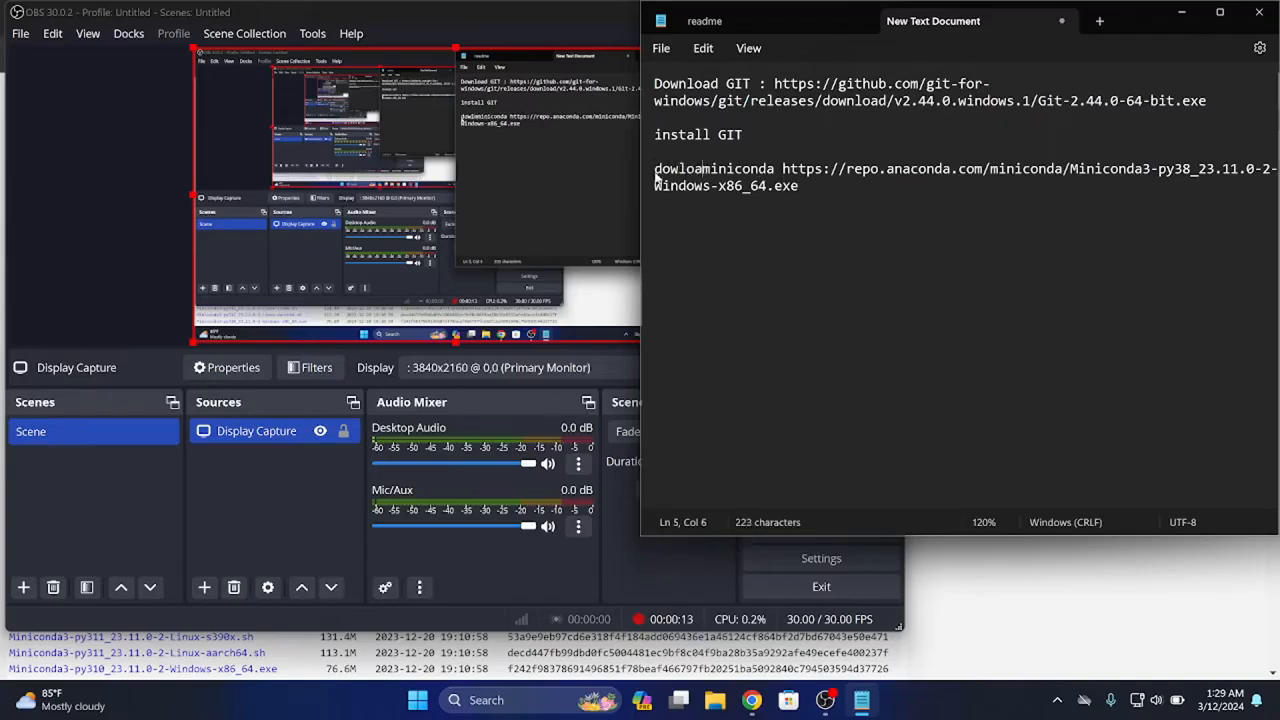
{"action": "type", "text": "minicond"}
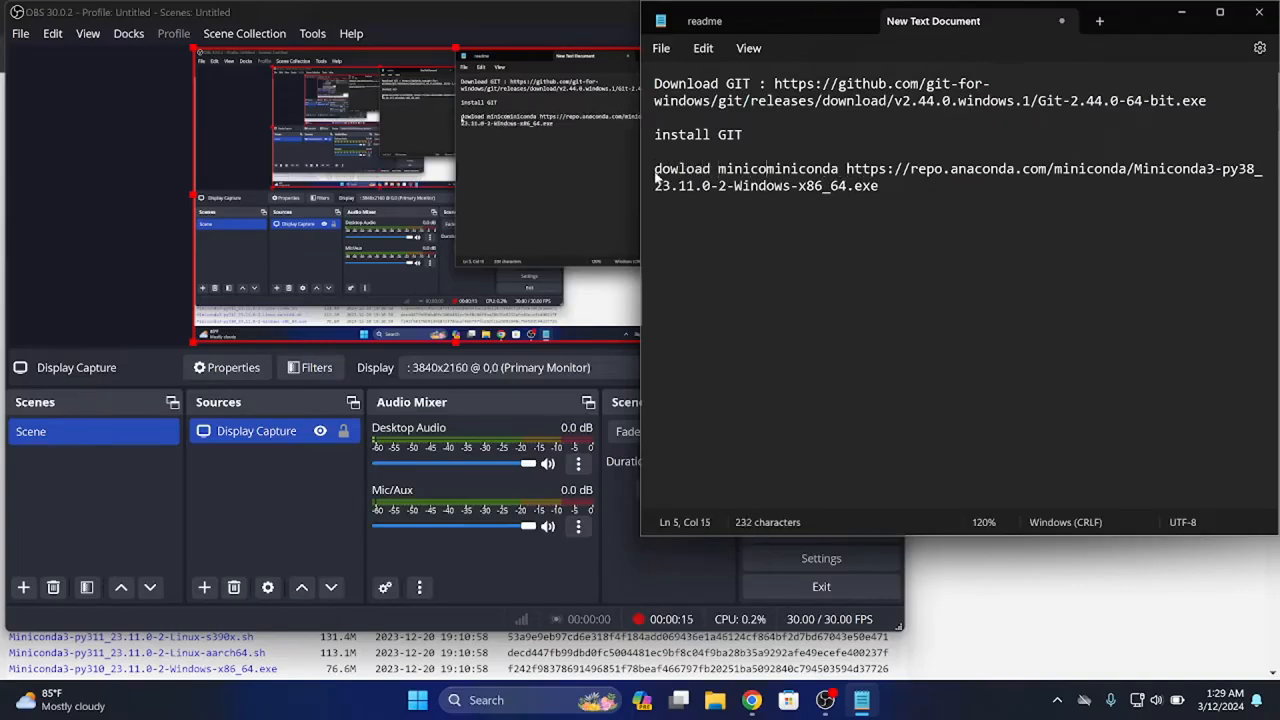
{"action": "type", "text": "a 3."}
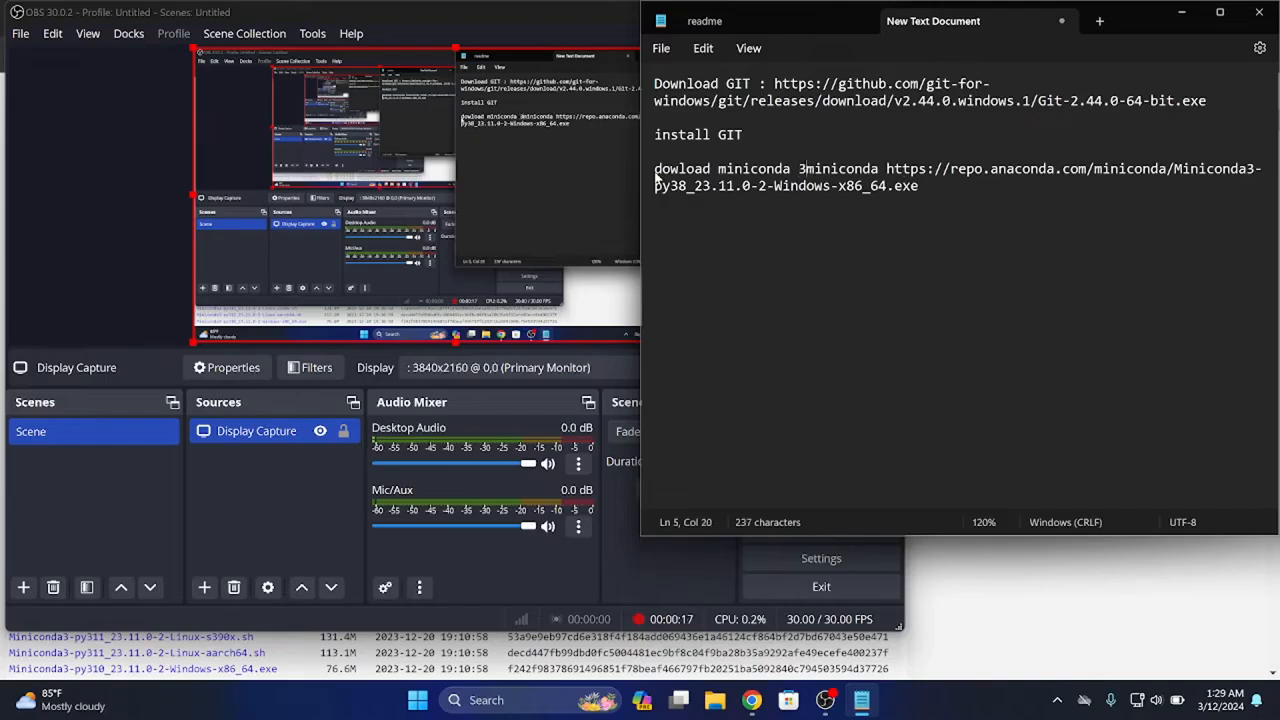
{"action": "type", "text": "8"}
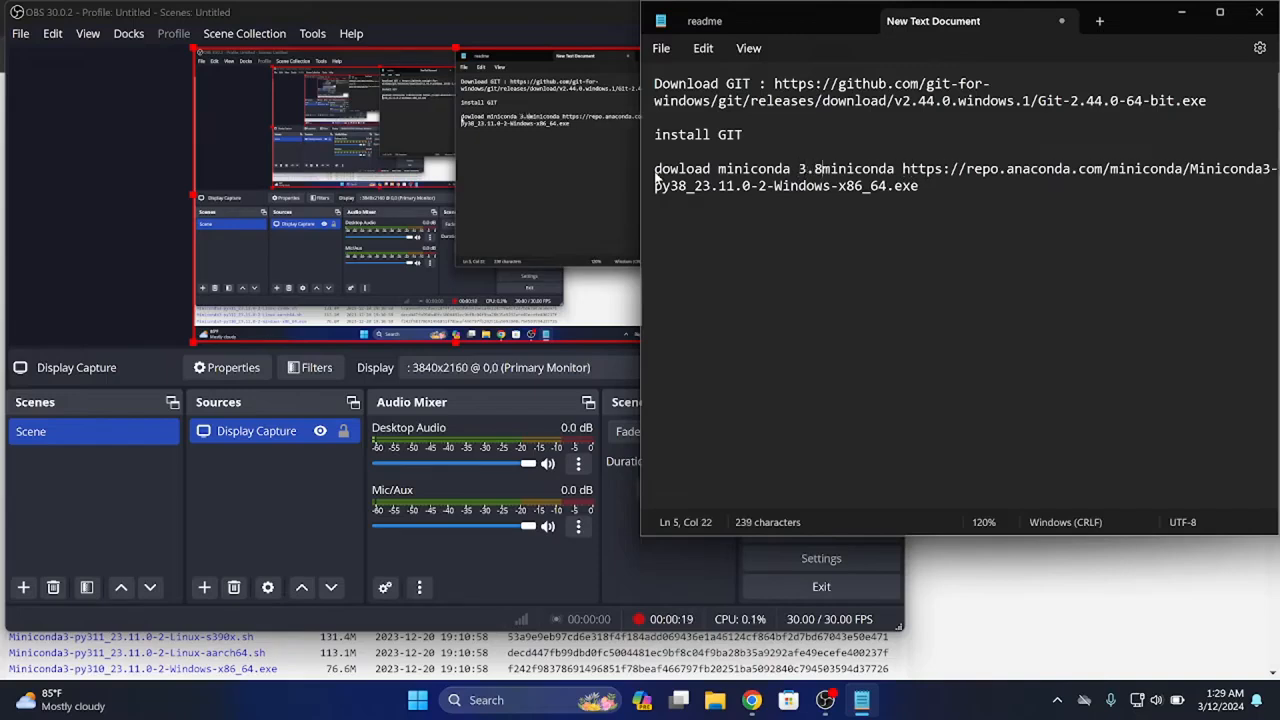
{"action": "type", "text": " ;"}
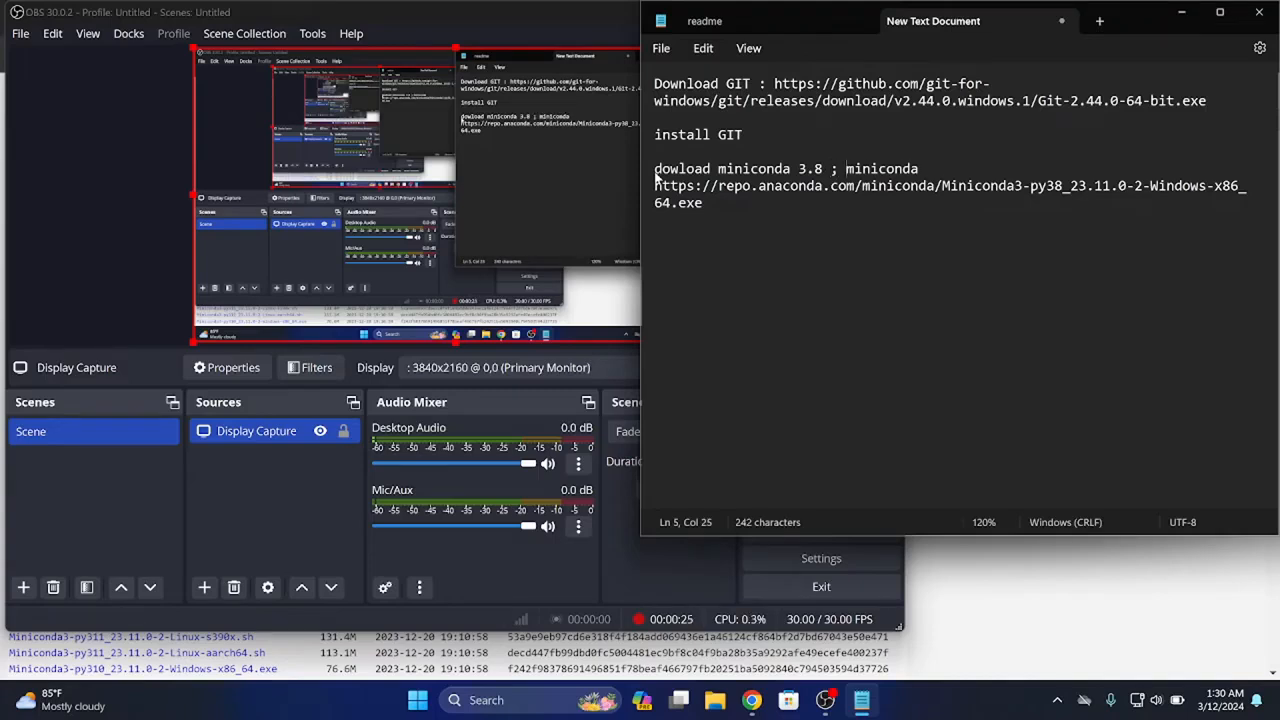
{"action": "left_click", "coordinate": [766, 224]}
{"action": "key", "text": "Return"}
{"action": "key", "text": "Return"}
Minimize the OBS Studio and Chrome windows to clear the desktop around the note.
{"action": "key", "text": "alt+Tab"}
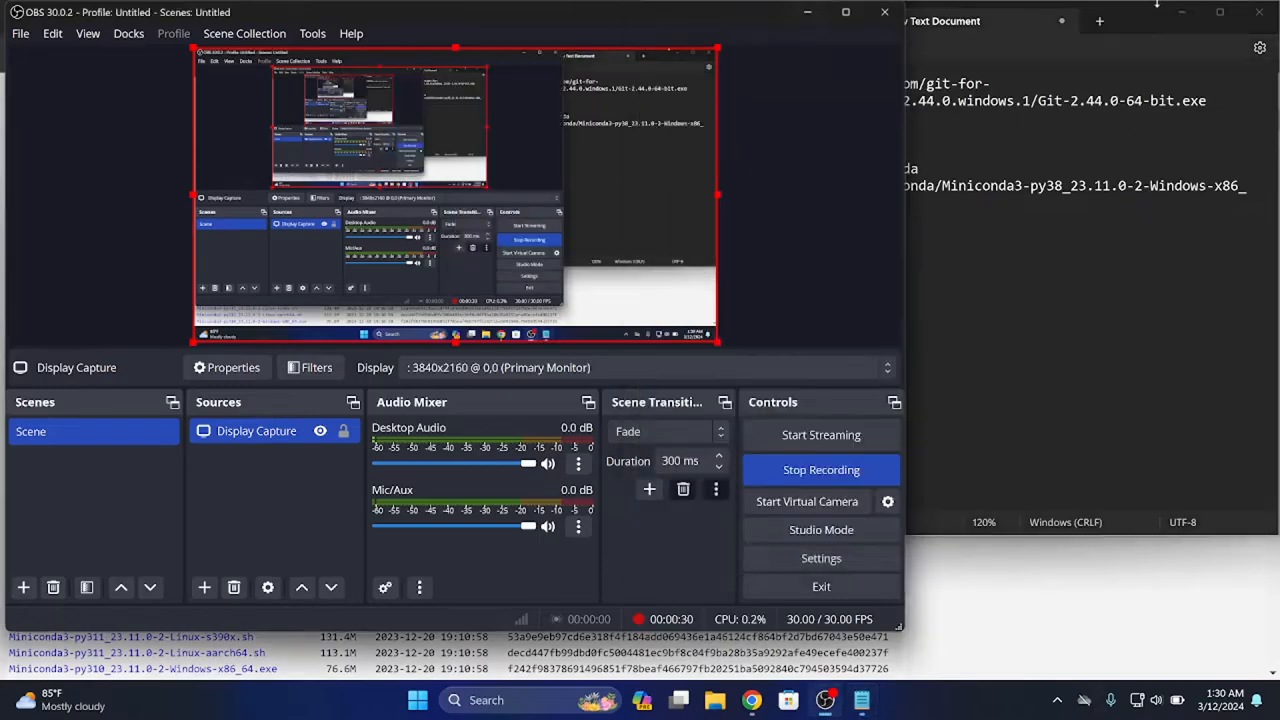
{"action": "left_click", "coordinate": [807, 12]}
{"action": "left_click", "coordinate": [1181, 12]}
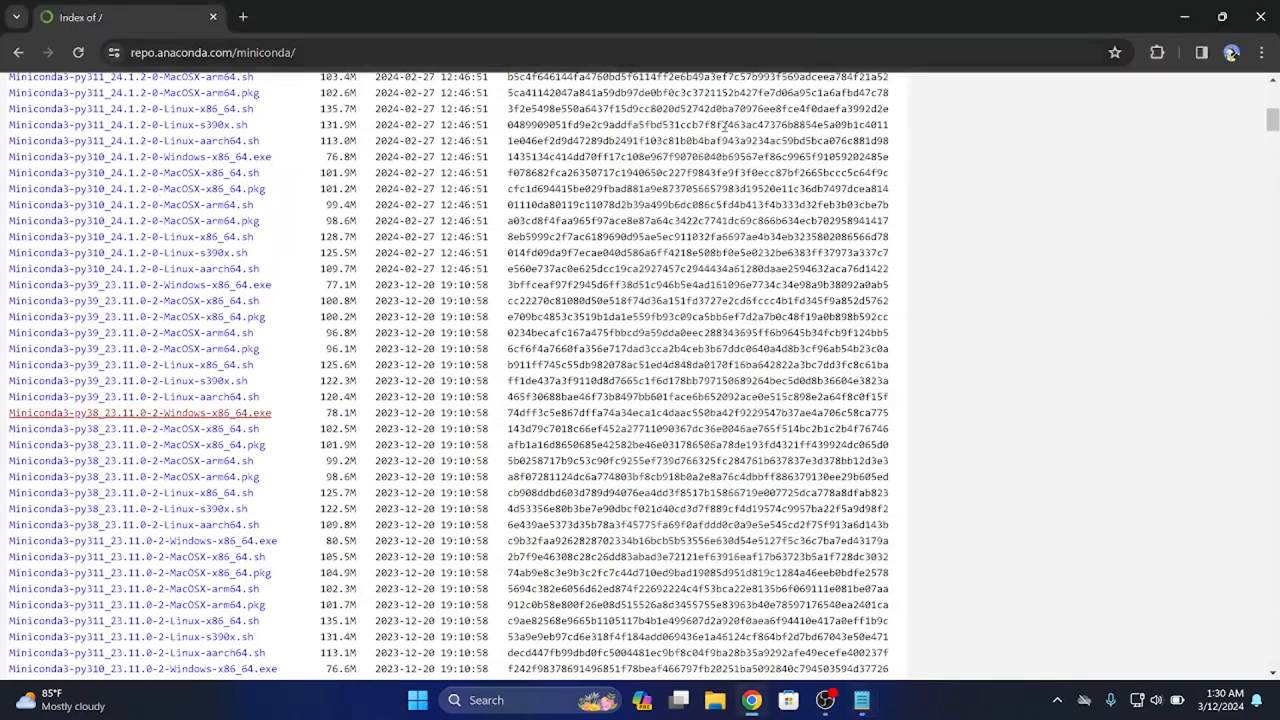
{"action": "left_click", "coordinate": [1184, 17]}
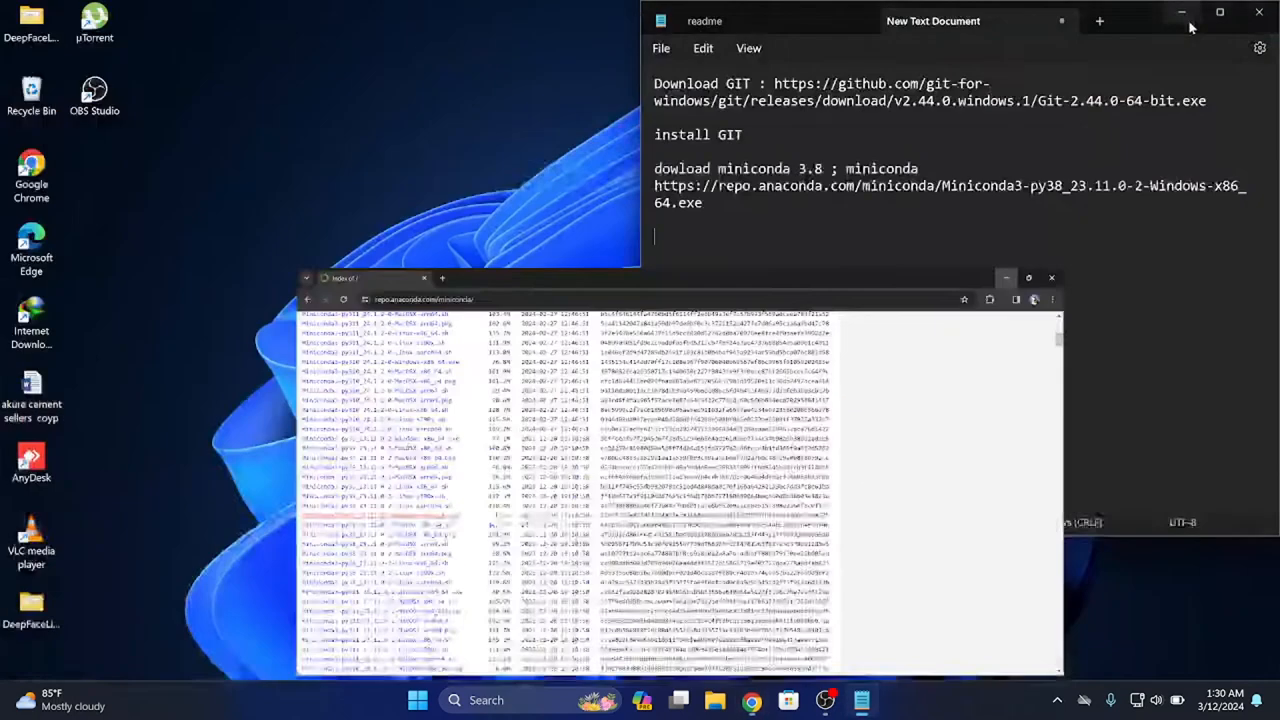
Open File Explorer and run the Miniconda3-py38_23.11.0-2 installer from the Programs folder in Downloads.
{"action": "left_click", "coordinate": [715, 700]}
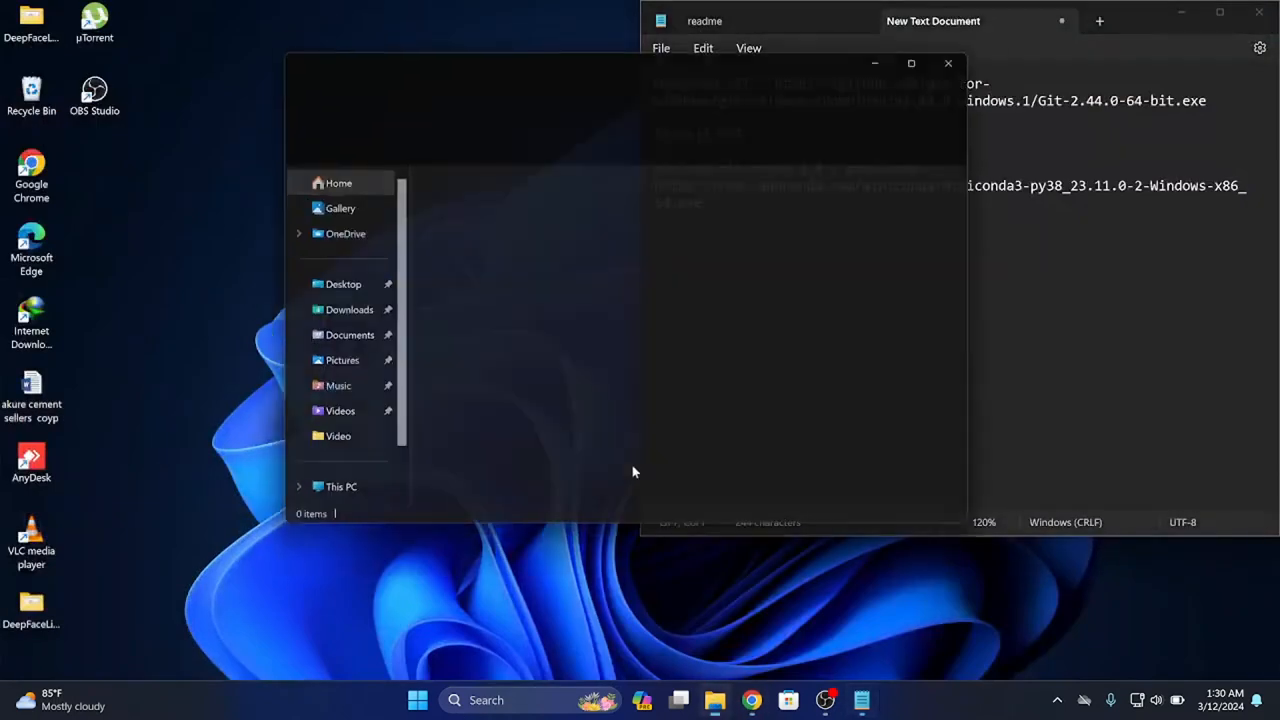
{"action": "left_click", "coordinate": [333, 312]}
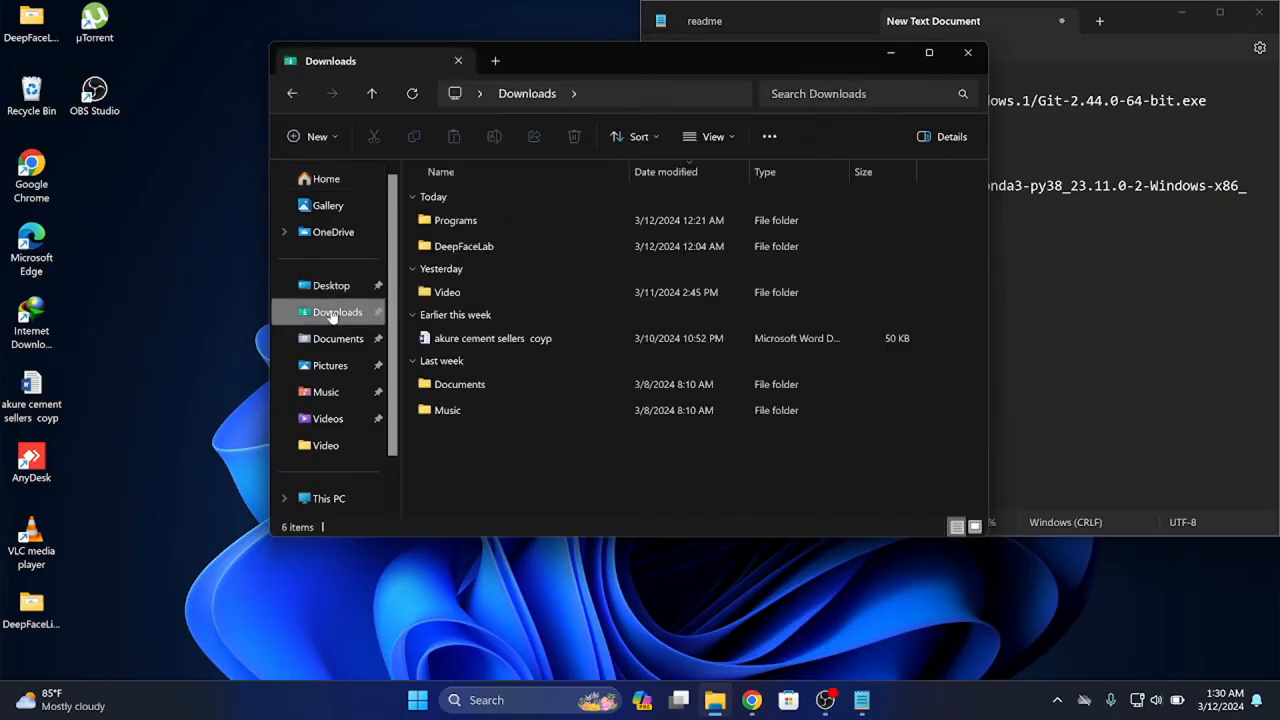
{"action": "double_click", "coordinate": [468, 222]}
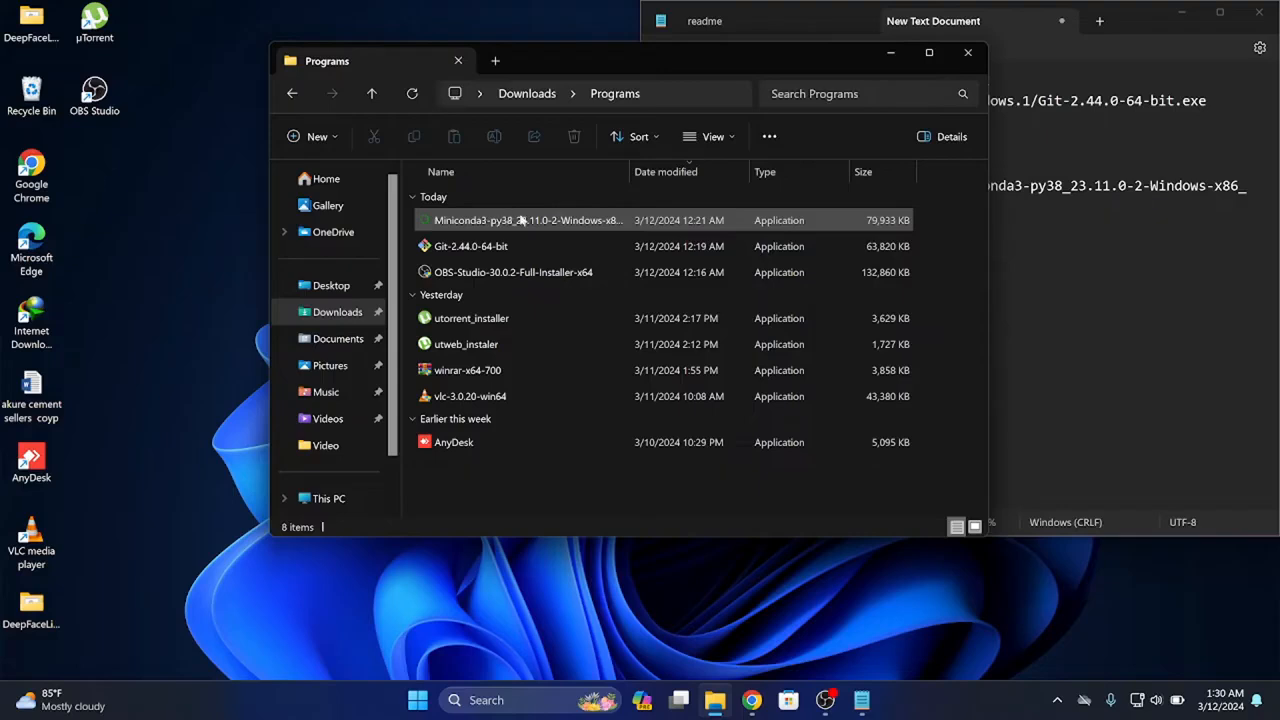
{"action": "left_click", "coordinate": [522, 220]}
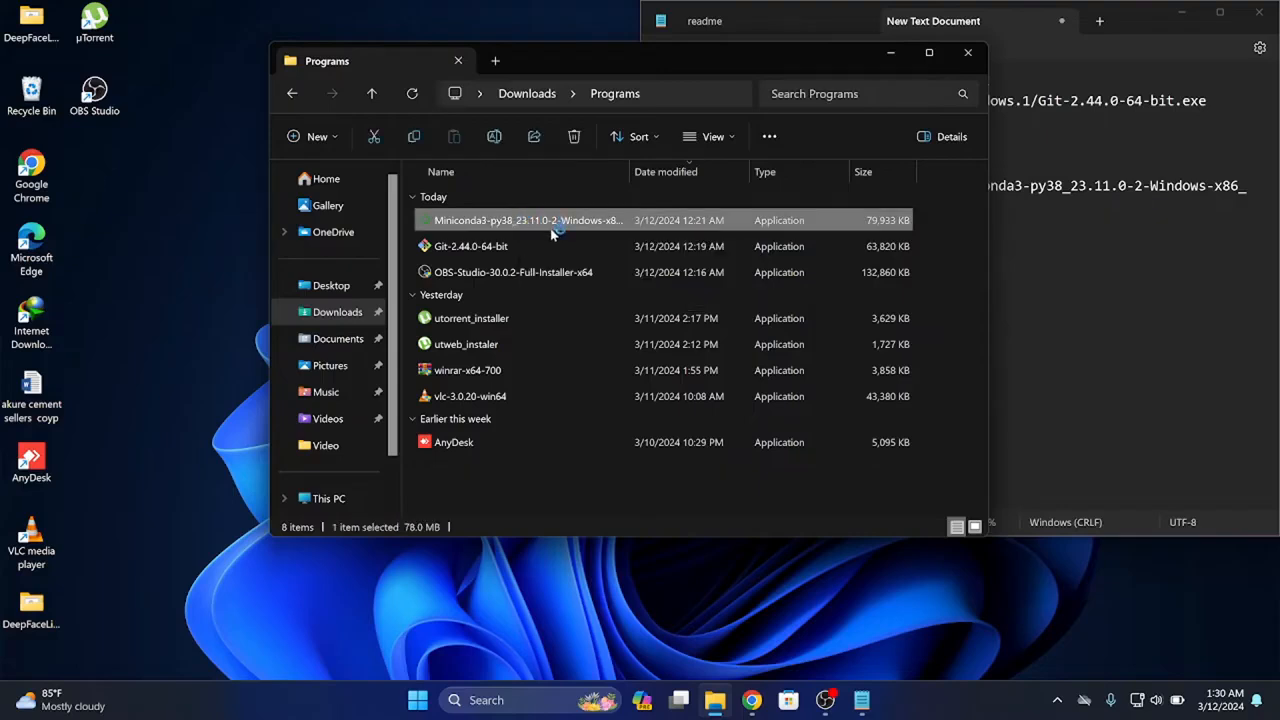
Add the line "install miniconda" to the note below the Miniconda download link.
{"action": "left_click", "coordinate": [1101, 238]}
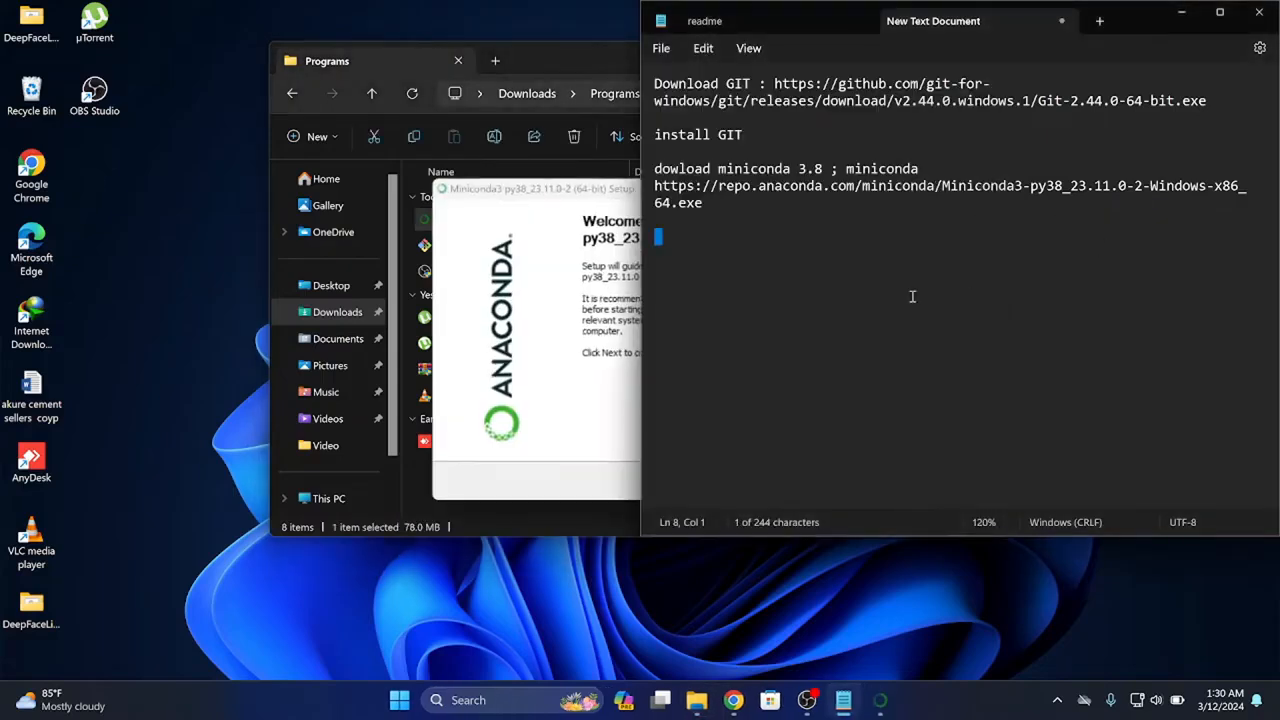
{"action": "type", "text": "insta"}
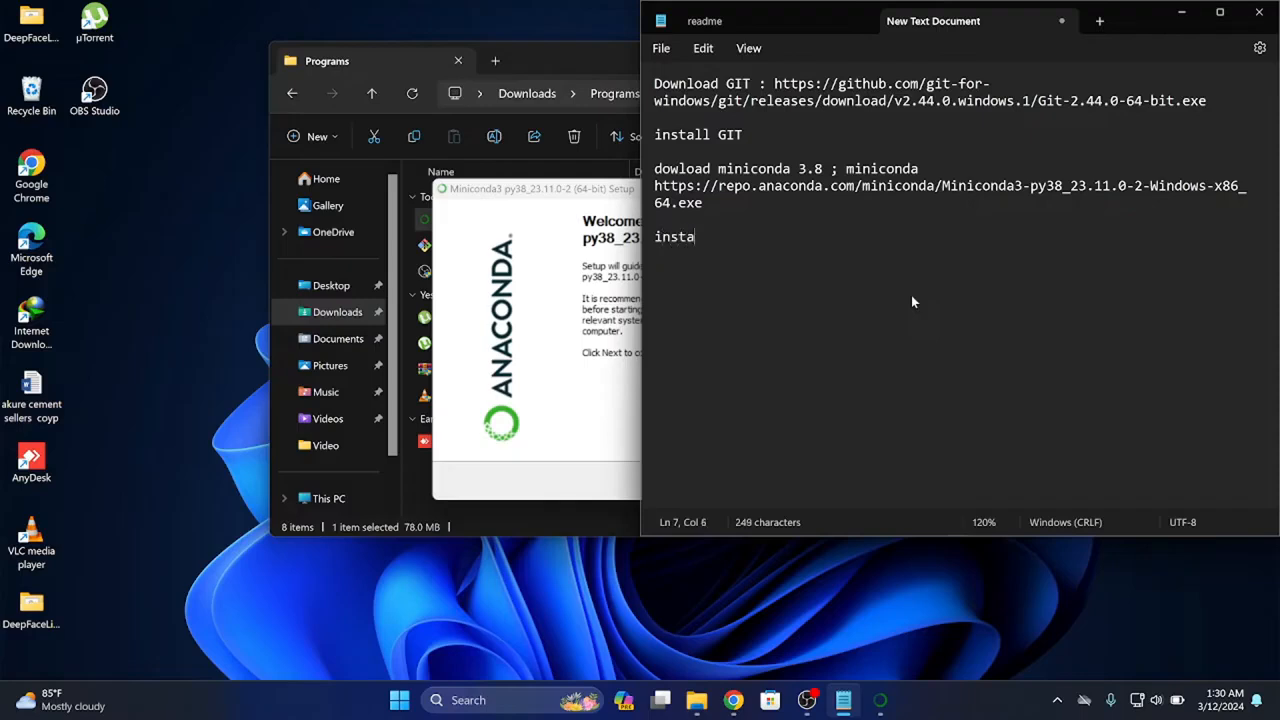
{"action": "type", "text": "ll miniconda"}
Return to the Miniconda3 setup, continue past the welcome page and accept the license agreement.
{"action": "left_click", "coordinate": [486, 400]}
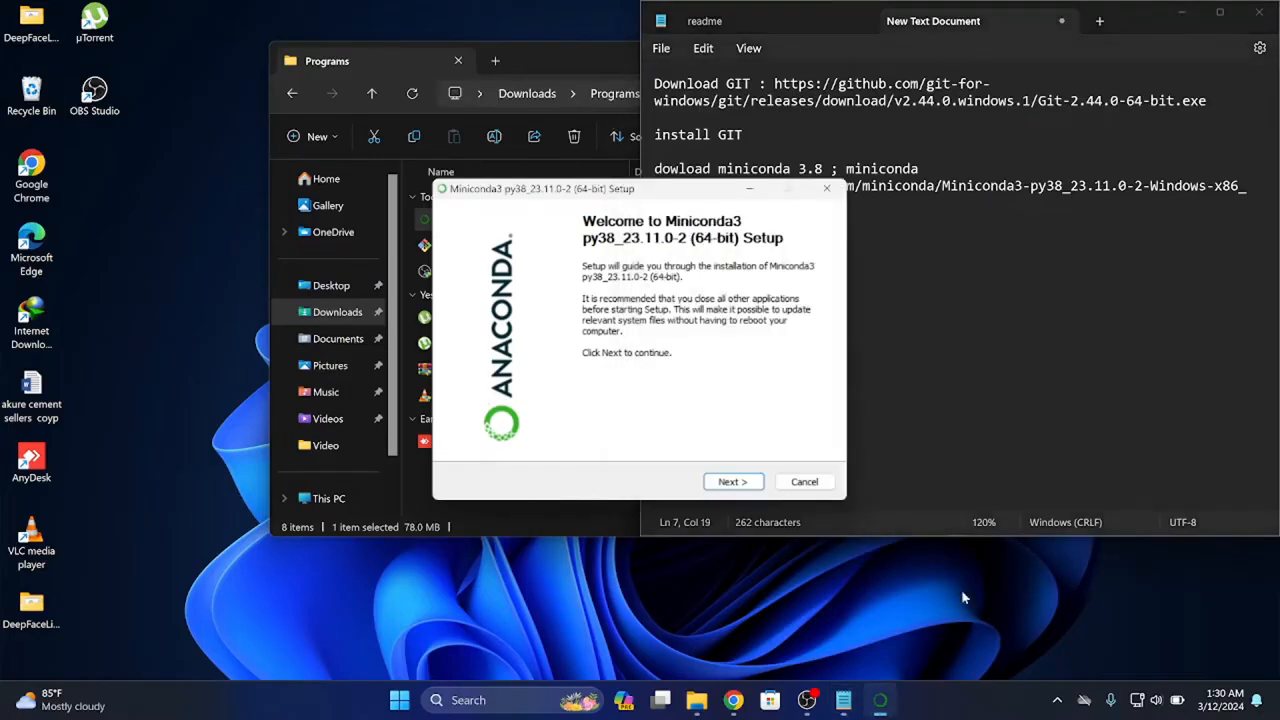
{"action": "left_click", "coordinate": [736, 483]}
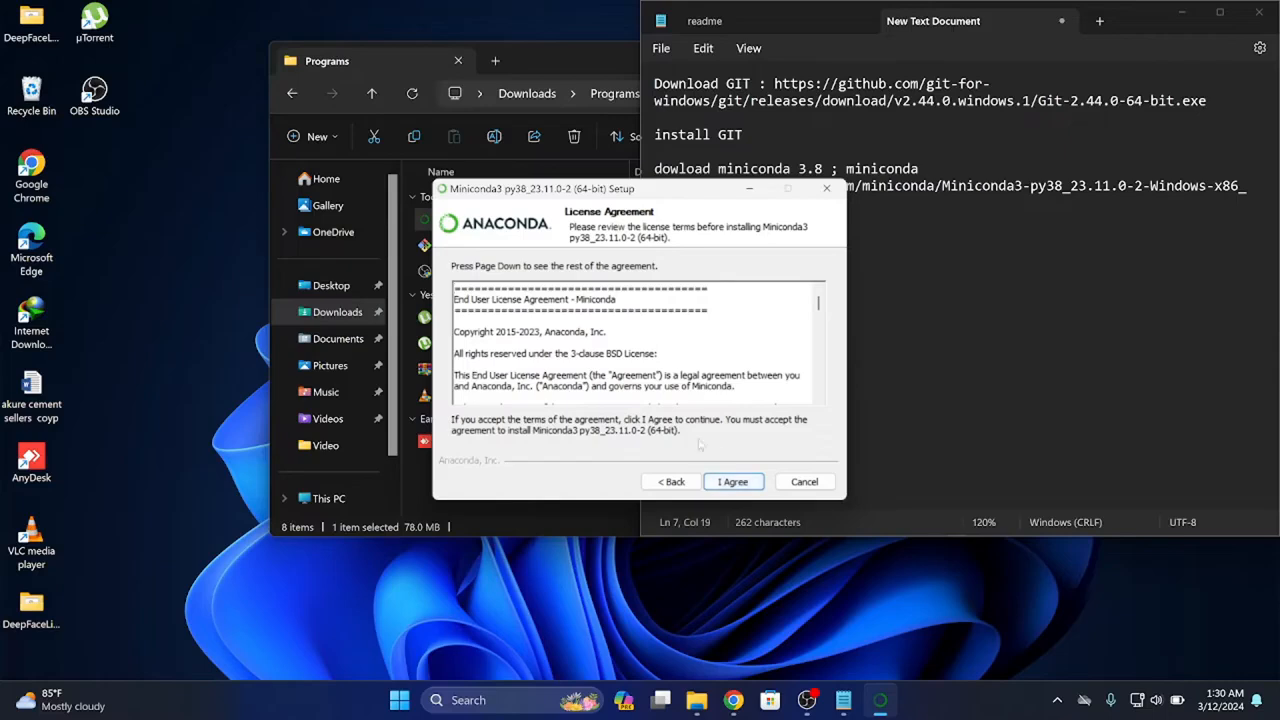
{"action": "left_click", "coordinate": [757, 482]}
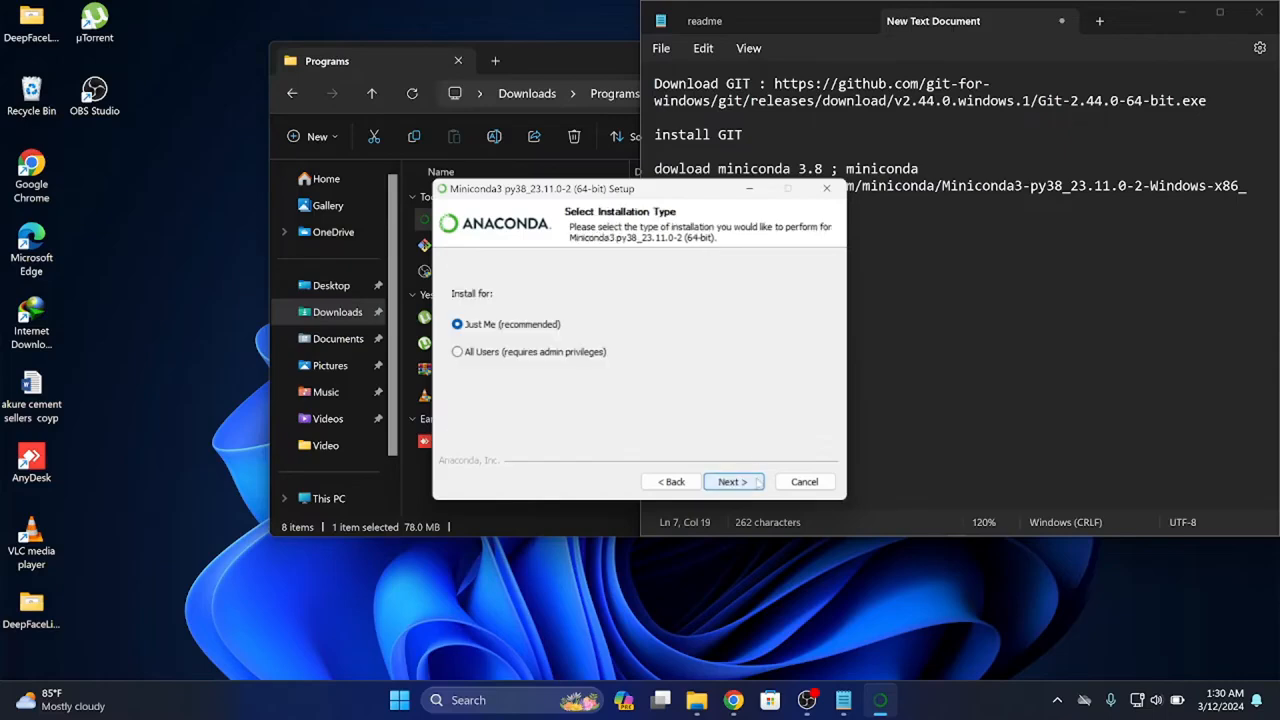
Choose the Just Me (recommended) installation type and accept the default destination folder.
{"action": "left_click", "coordinate": [480, 351]}
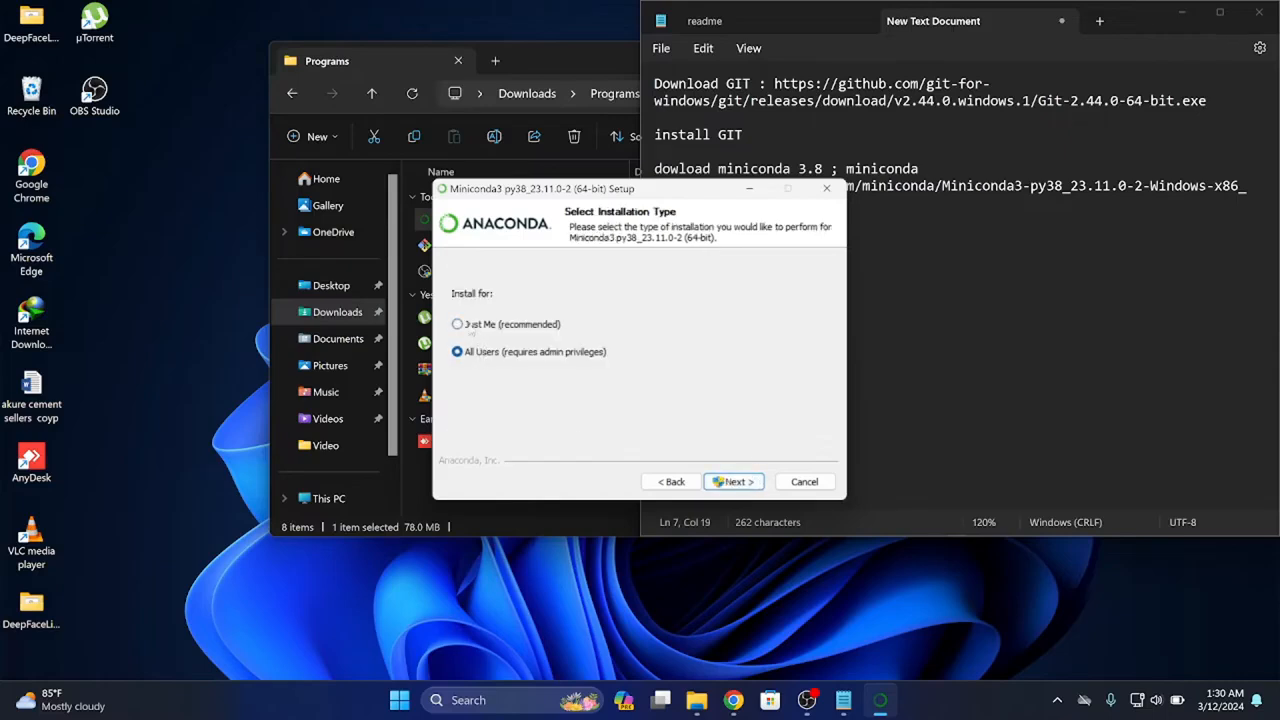
{"action": "left_click", "coordinate": [467, 326]}
{"action": "left_click", "coordinate": [731, 481]}
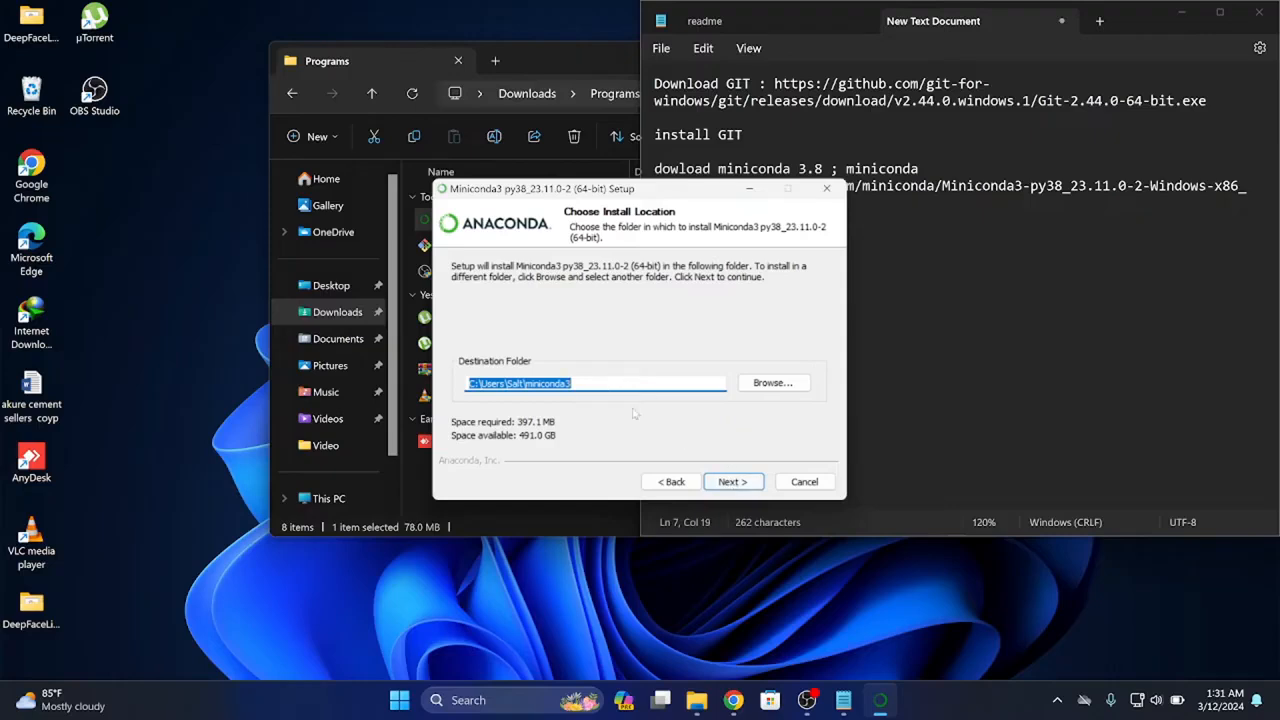
{"action": "left_click", "coordinate": [736, 483]}
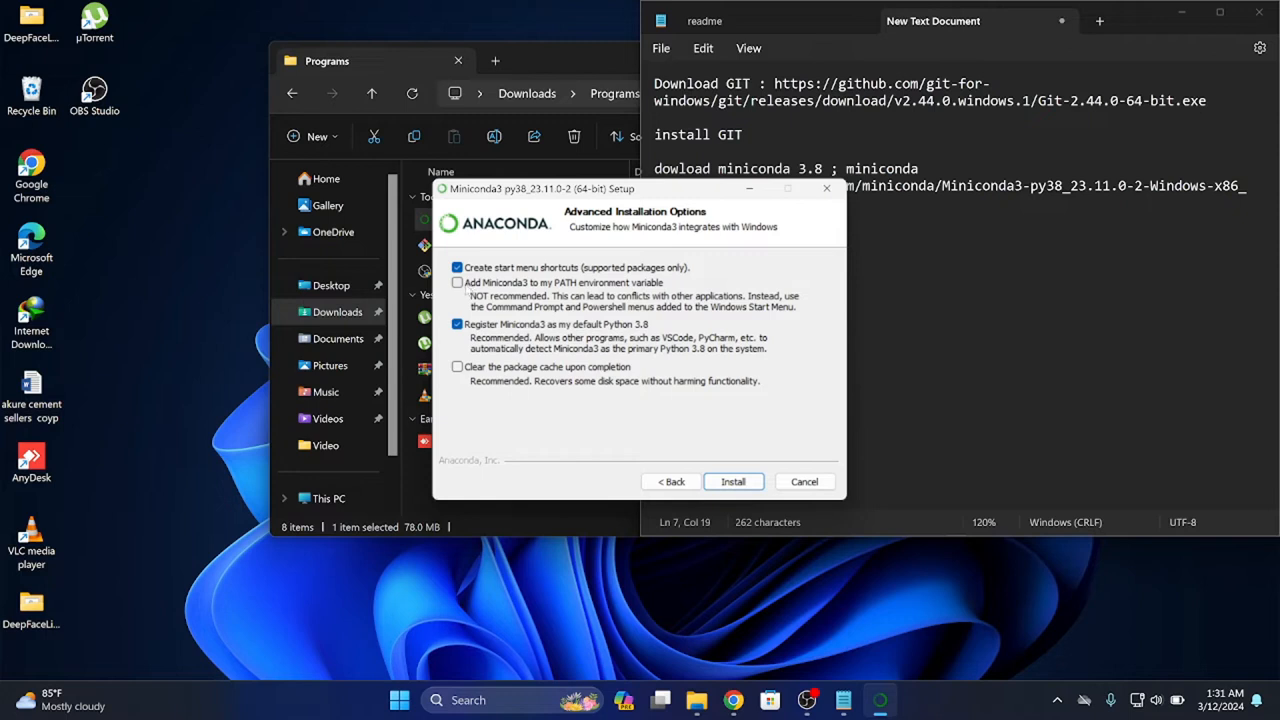
Enable adding Miniconda3 to the PATH environment variable and clearing the package cache upon completion, and start the installation.
{"action": "left_click", "coordinate": [466, 284]}
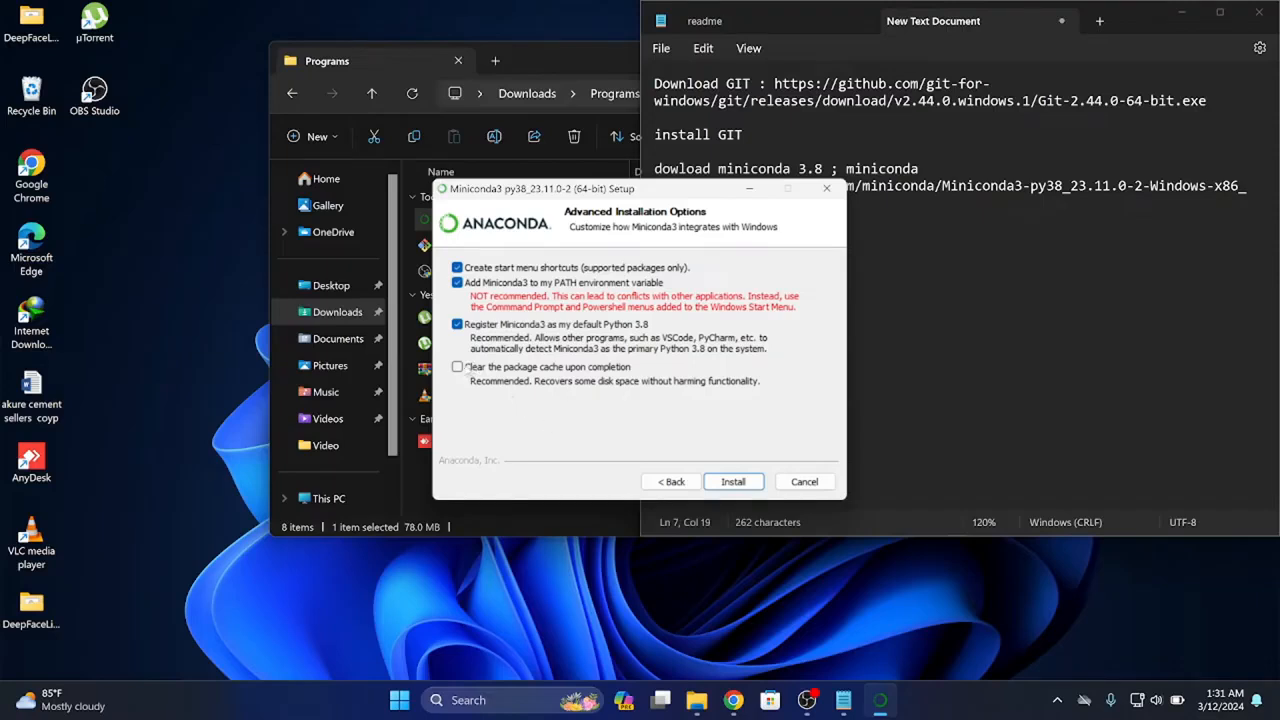
{"action": "left_click", "coordinate": [466, 367]}
{"action": "left_click", "coordinate": [731, 483]}
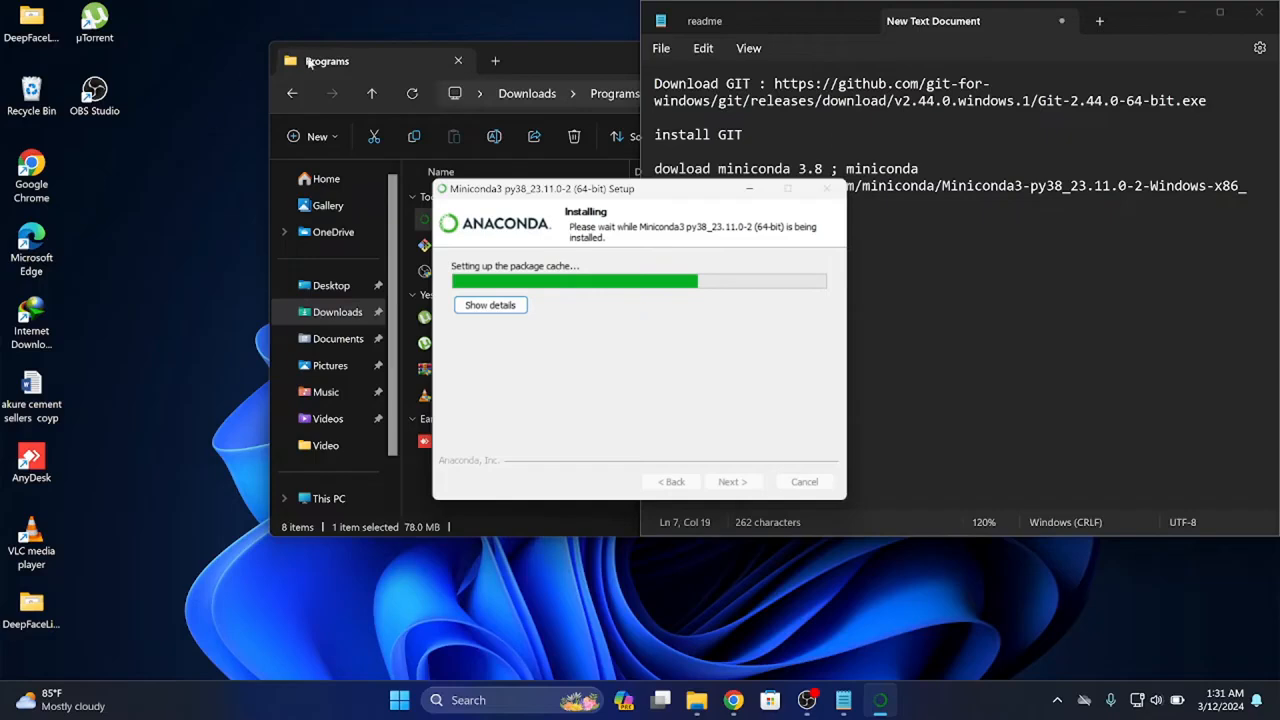
{"action": "right_click", "coordinate": [228, 219]}
{"action": "left_click", "coordinate": [229, 276]}
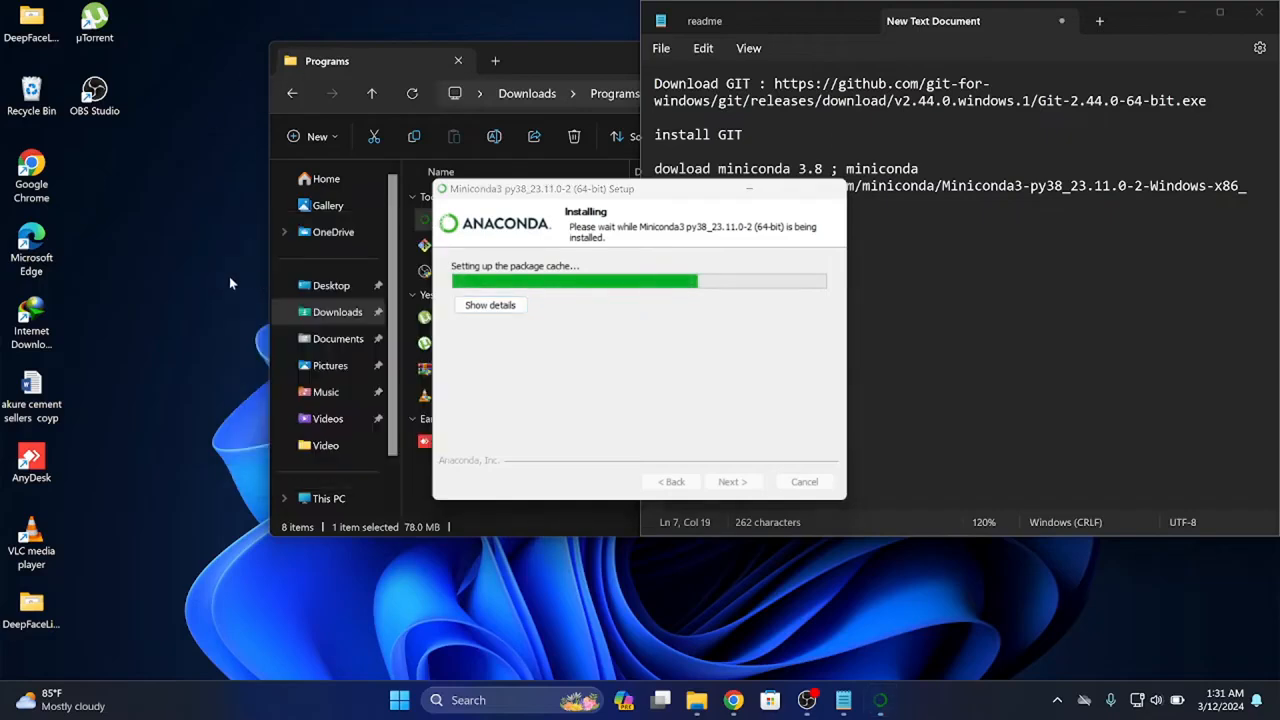
{"action": "right_click", "coordinate": [180, 296]}
{"action": "left_click", "coordinate": [202, 362]}
{"action": "right_click", "coordinate": [190, 323]}
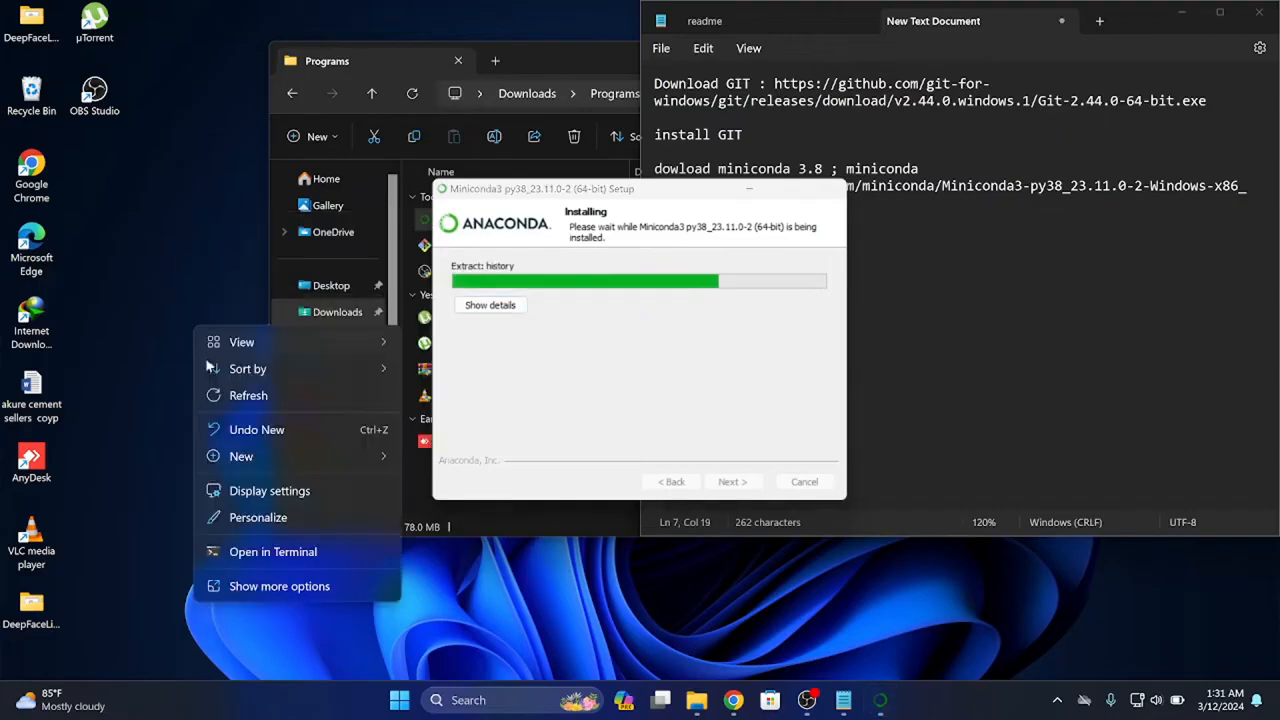
{"action": "left_click", "coordinate": [212, 395]}
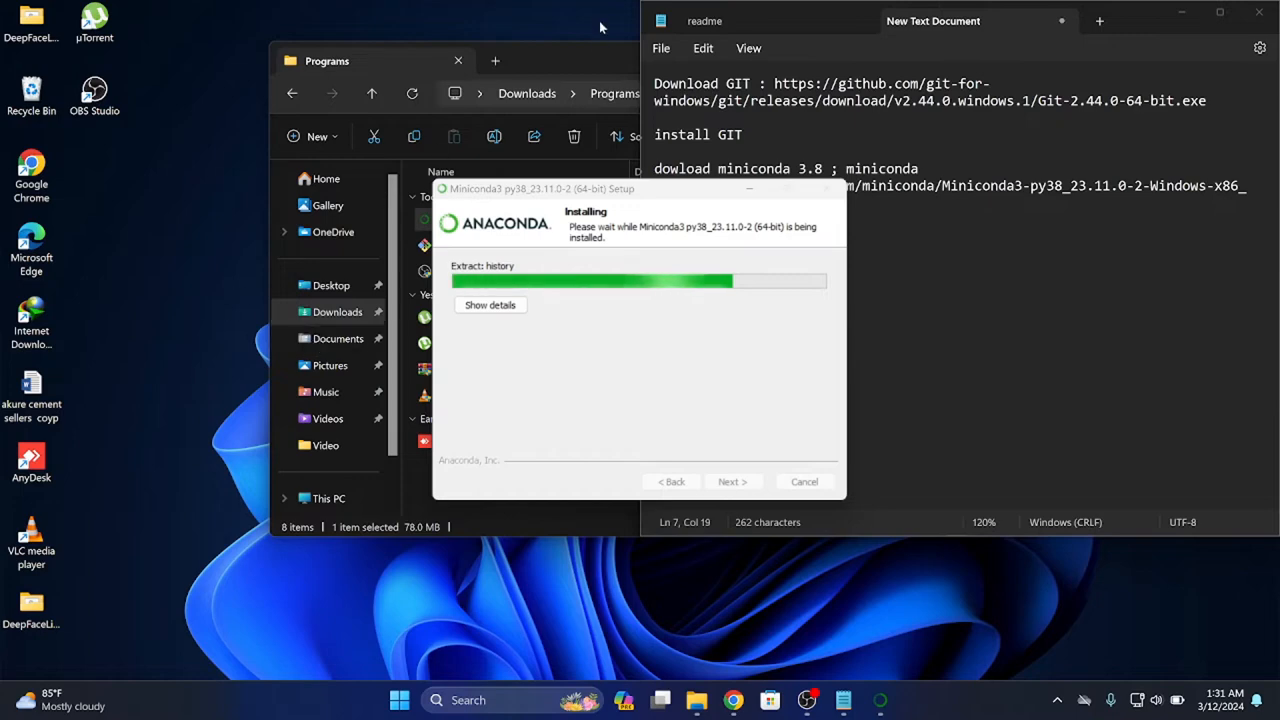
Close the Programs folder window and move the Miniconda3 setup window clear of the note.
{"action": "left_click", "coordinate": [583, 52]}
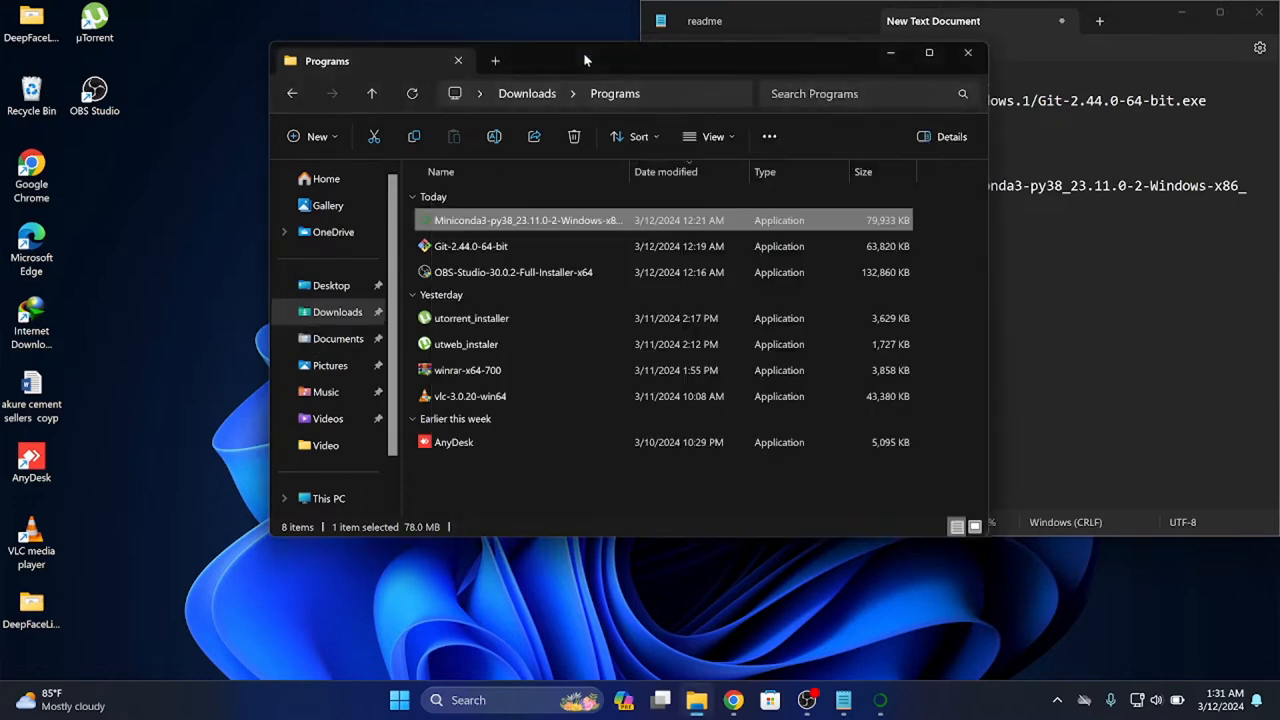
{"action": "left_click", "coordinate": [966, 53]}
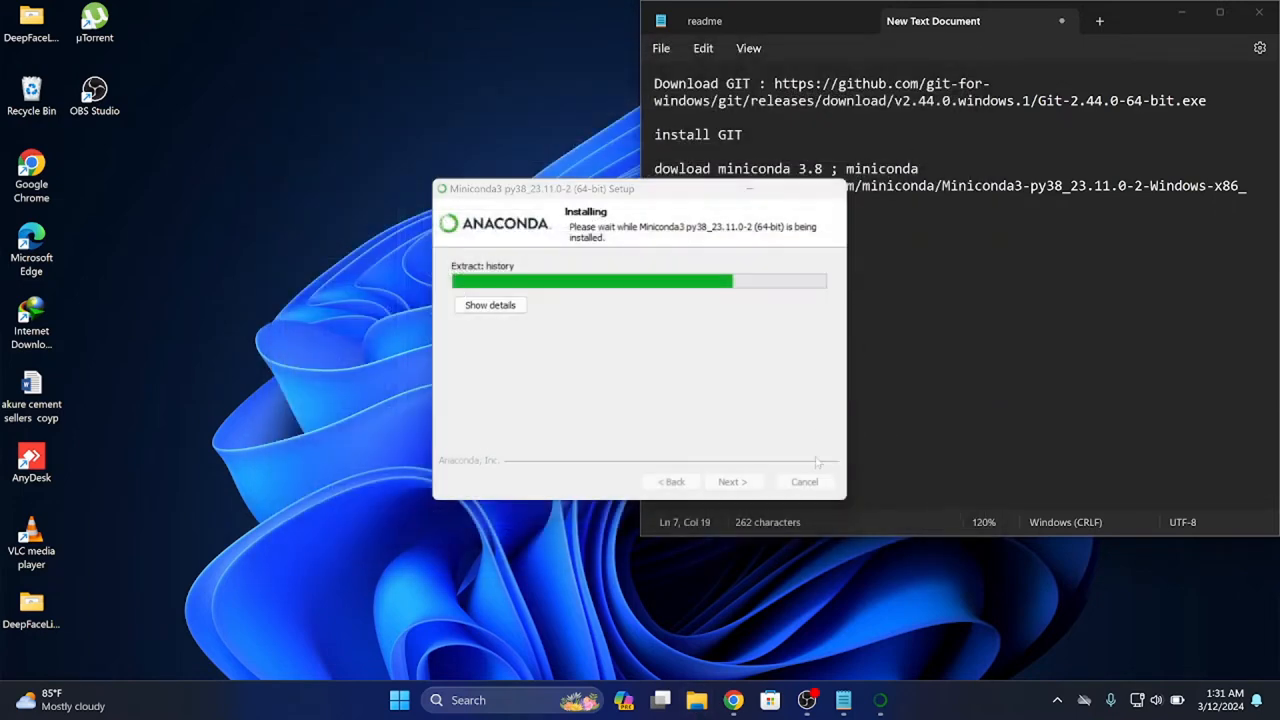
{"action": "left_click_drag", "start_coordinate": [711, 198], "coordinate": [439, 127]}
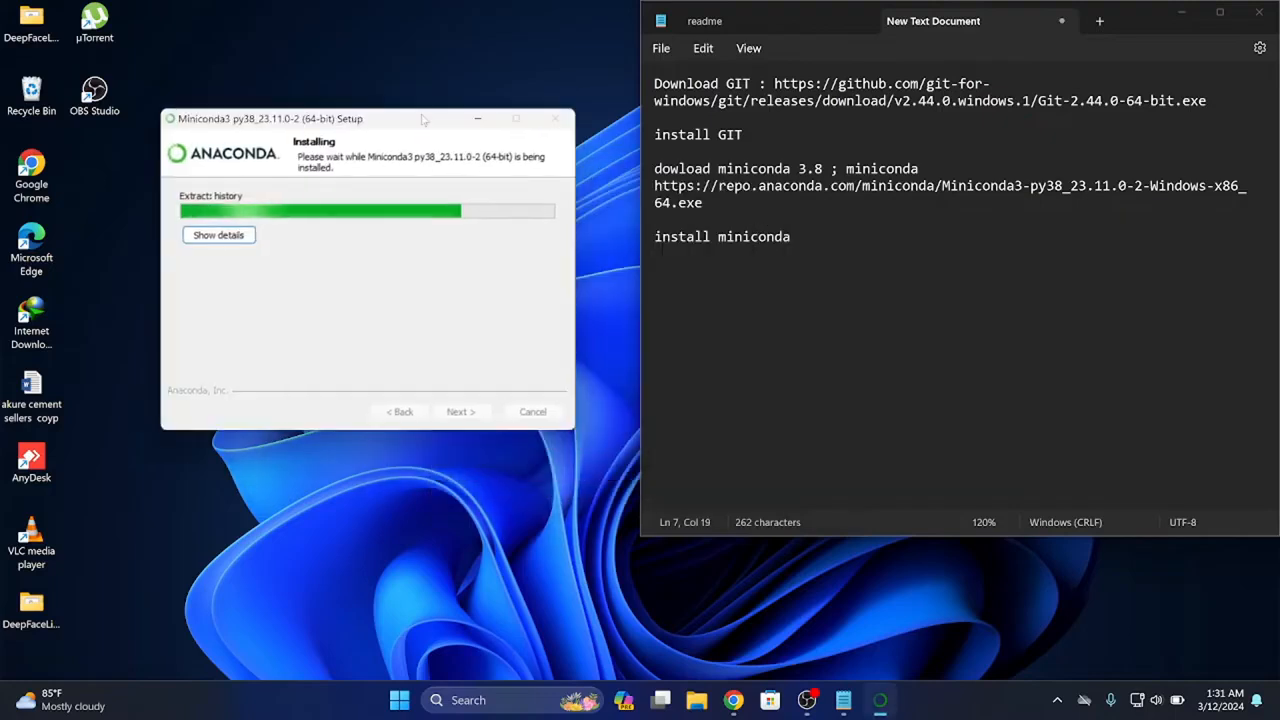
Add the line "open anaconda prompmt miniconda 3.8" below "install miniconda" in the note and save it.
{"action": "left_click", "coordinate": [817, 252]}
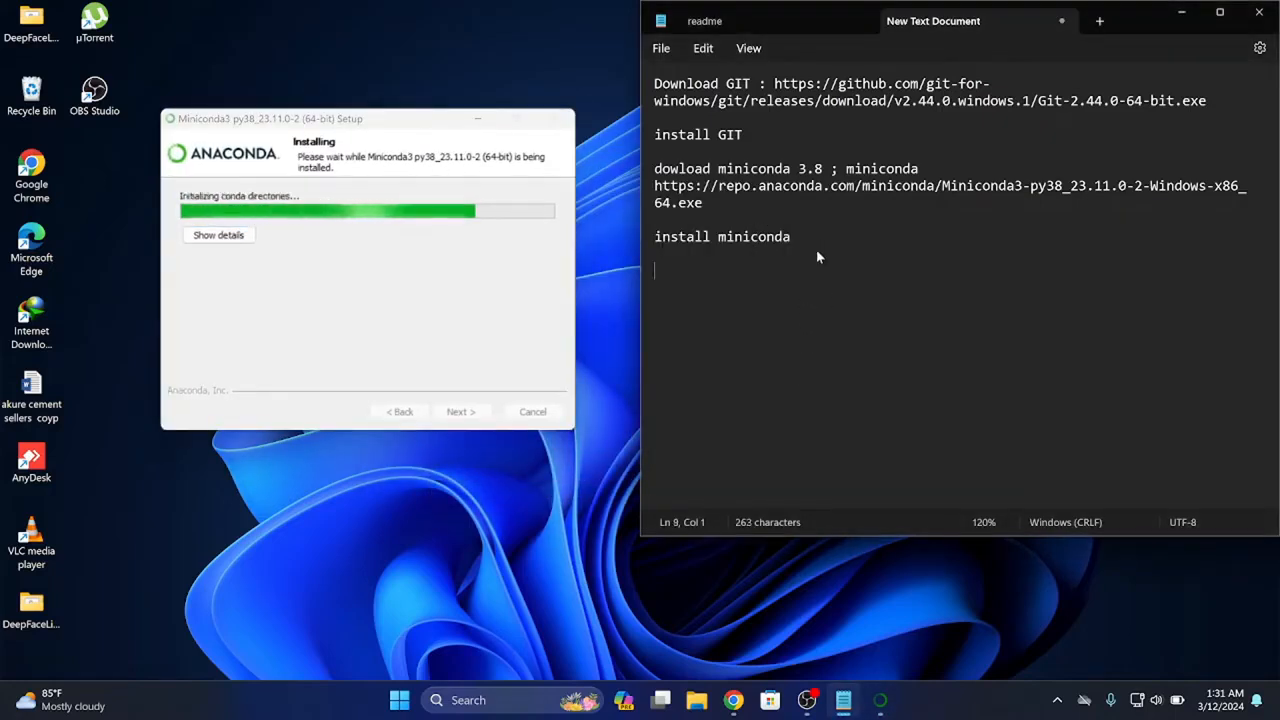
{"action": "key", "text": "Return"}
{"action": "type", "text": "op"}
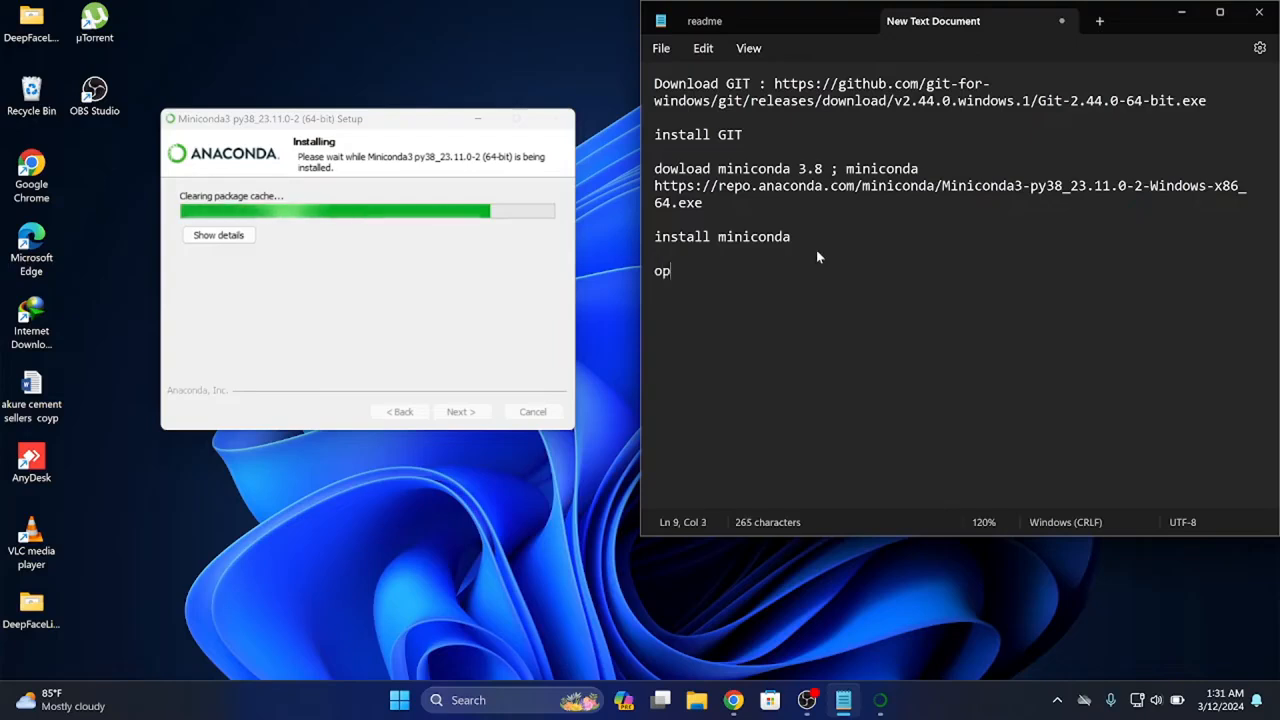
{"action": "type", "text": "en mi"}
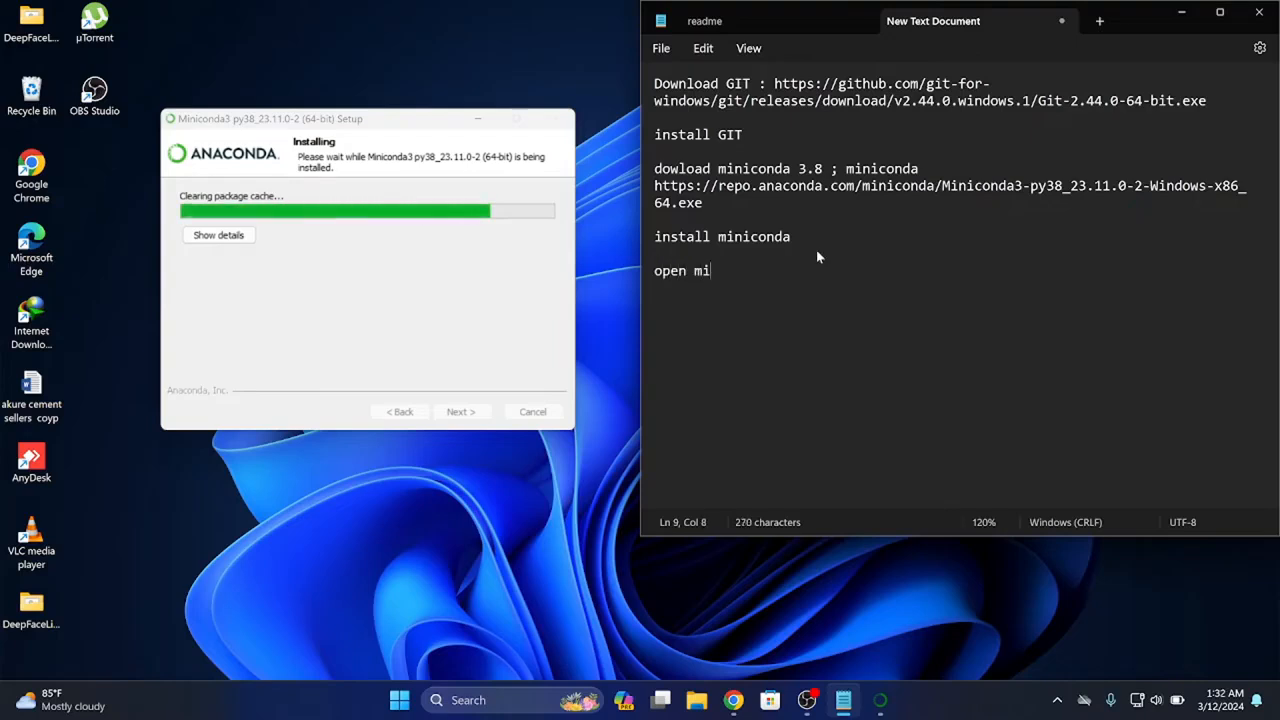
{"action": "type", "text": "ncon"}
{"action": "key", "text": "BackSpace"}
{"action": "key", "text": "BackSpace"}
{"action": "key", "text": "BackSpace"}
{"action": "key", "text": "BackSpace"}
{"action": "key", "text": "BackSpace"}
{"action": "key", "text": "BackSpace"}
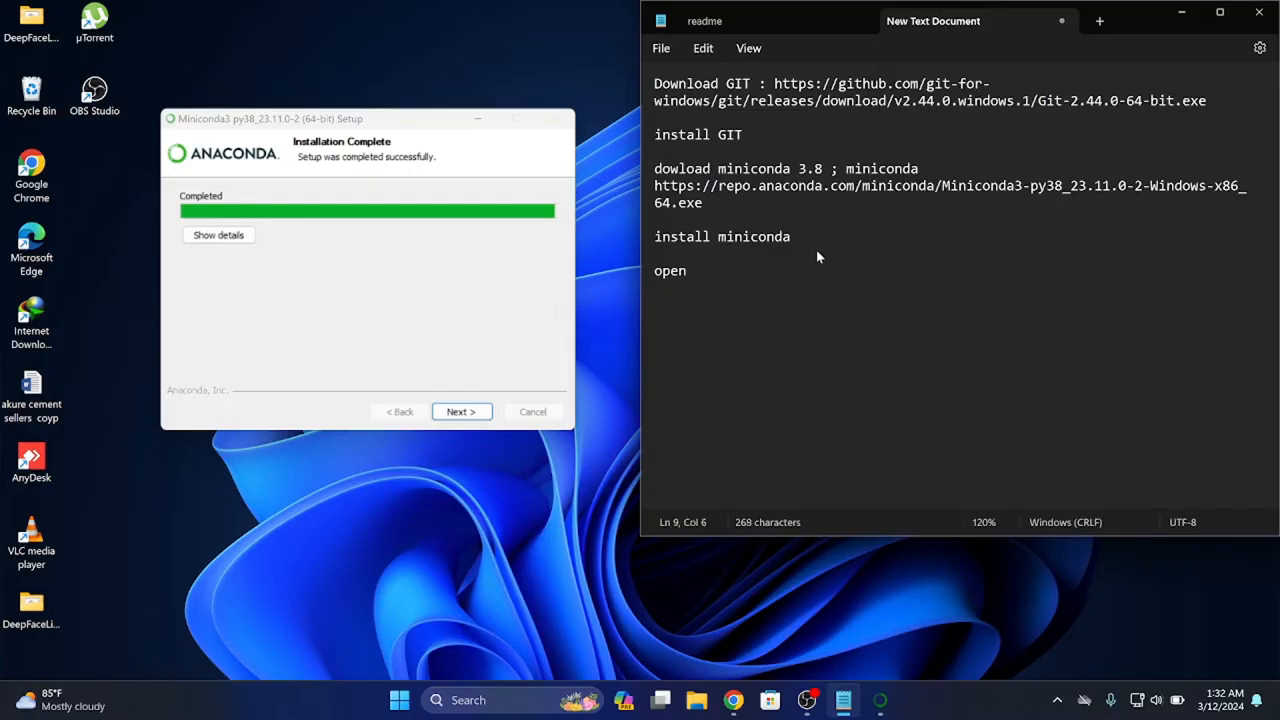
{"action": "type", "text": "anaconda prom"}
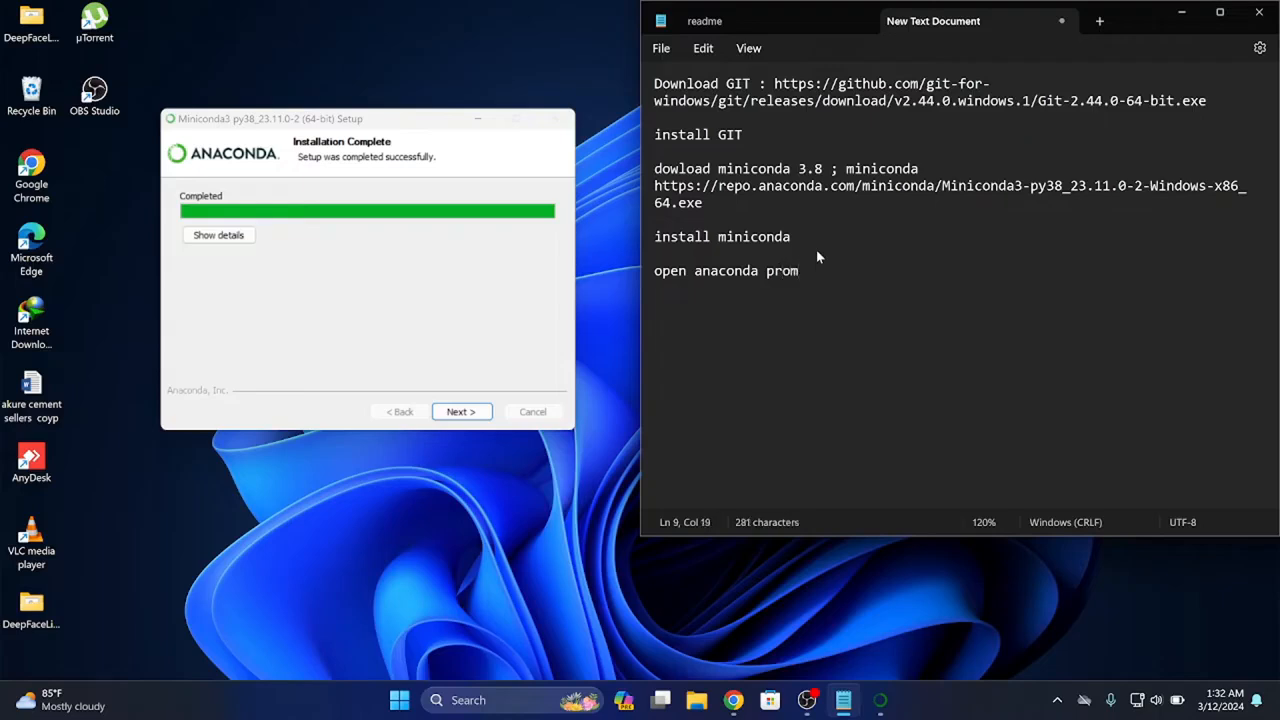
{"action": "type", "text": "p[t miniconda 3.8"}
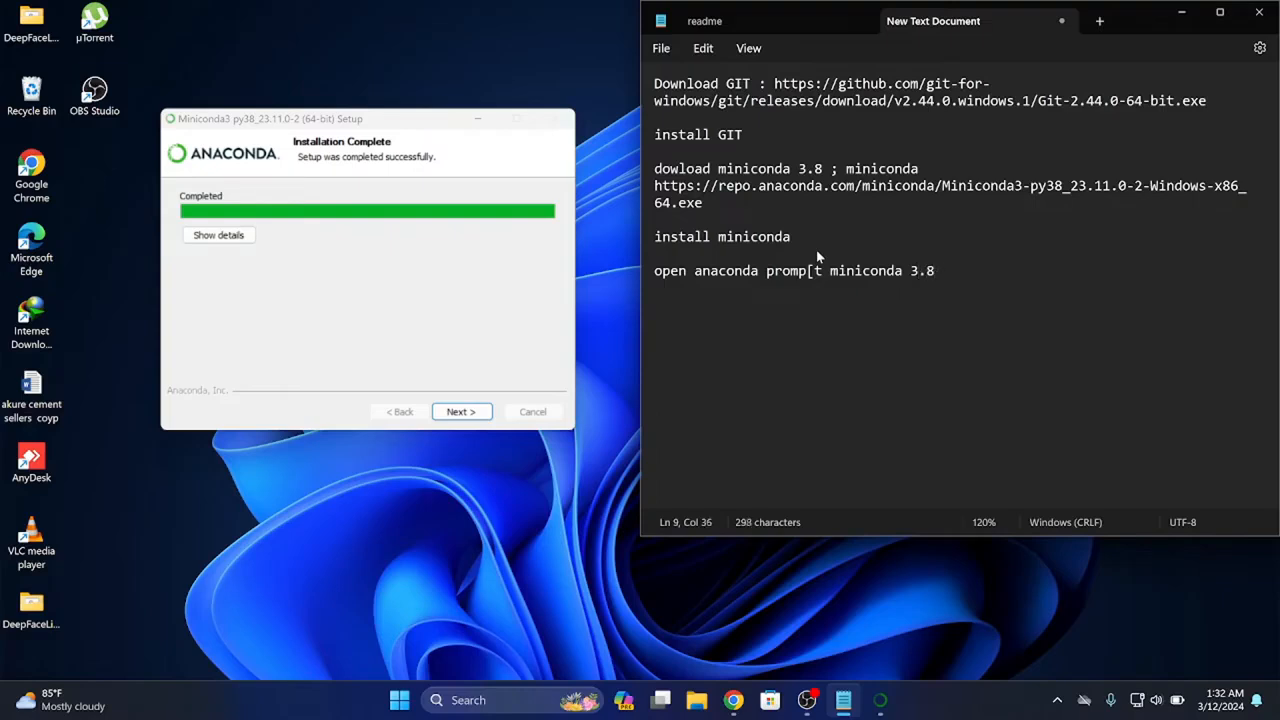
{"action": "key", "text": "Return"}
{"action": "left_click", "coordinate": [816, 271]}
Finish the Miniconda3 setup with the "Getting started with Conda" and "Welcome to Anaconda" options turned off.
{"action": "left_click", "coordinate": [413, 260]}
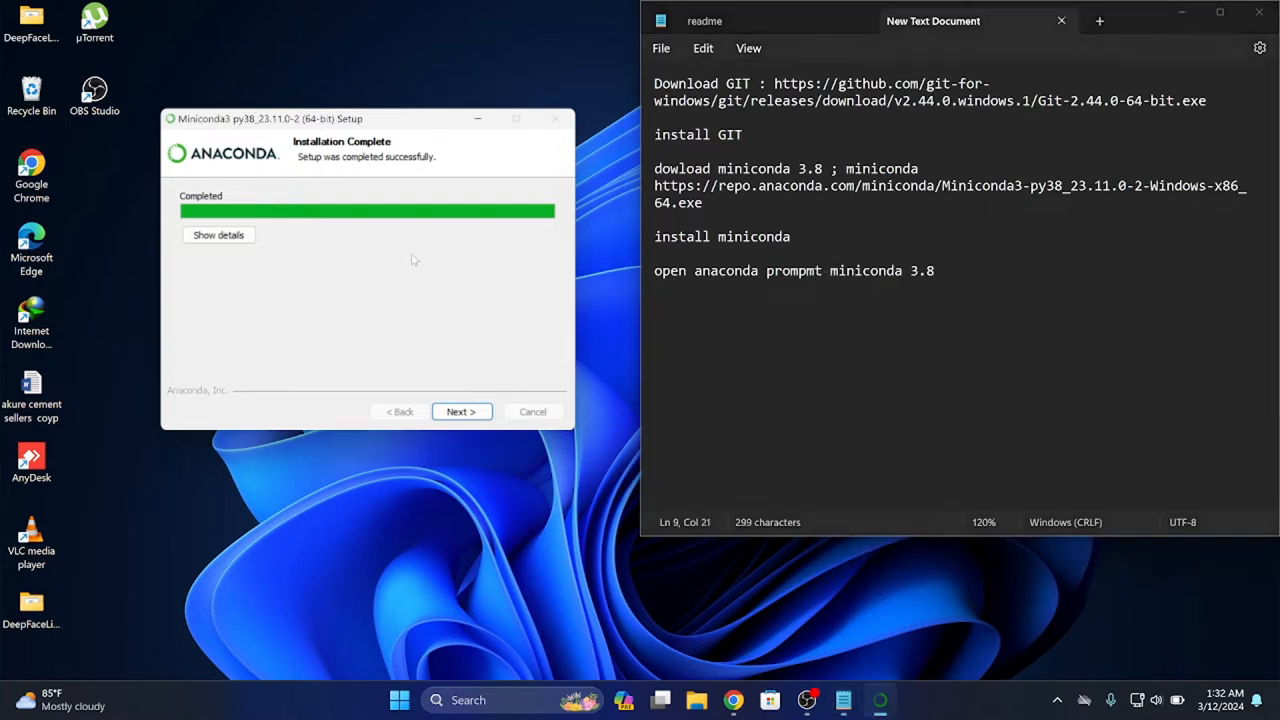
{"action": "left_click", "coordinate": [463, 408]}
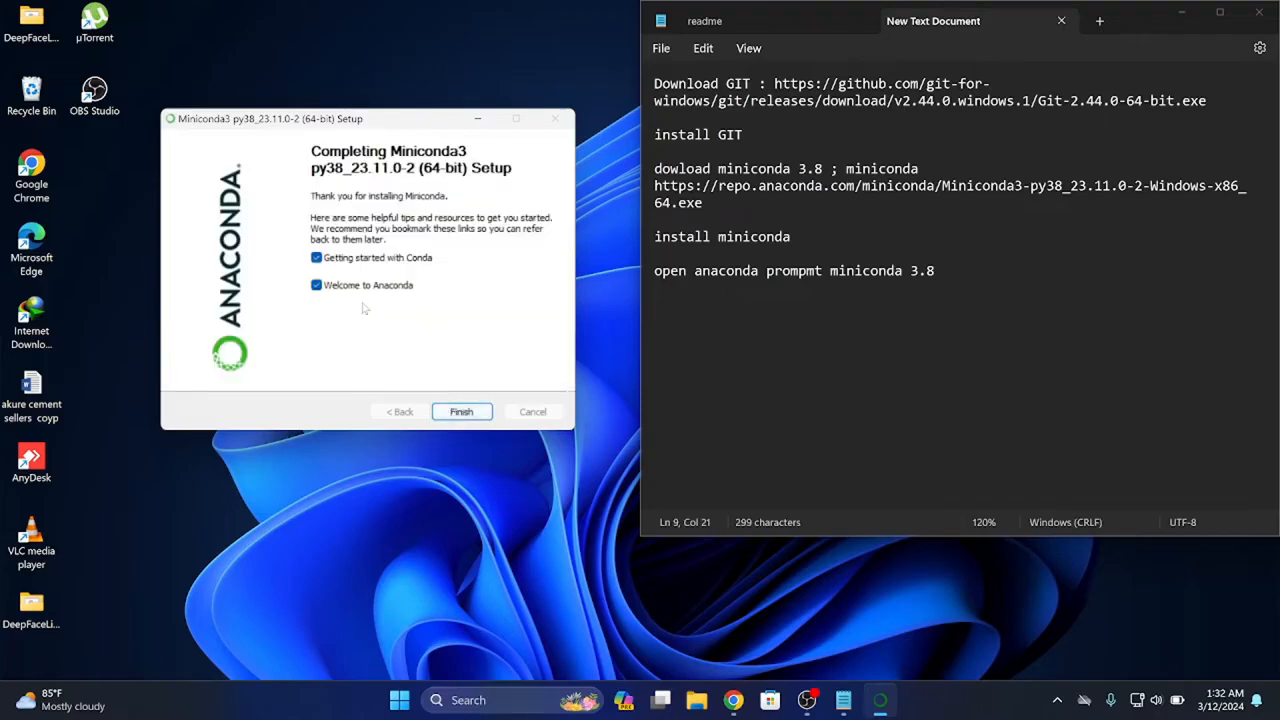
{"action": "left_click", "coordinate": [357, 285]}
{"action": "left_click", "coordinate": [338, 260]}
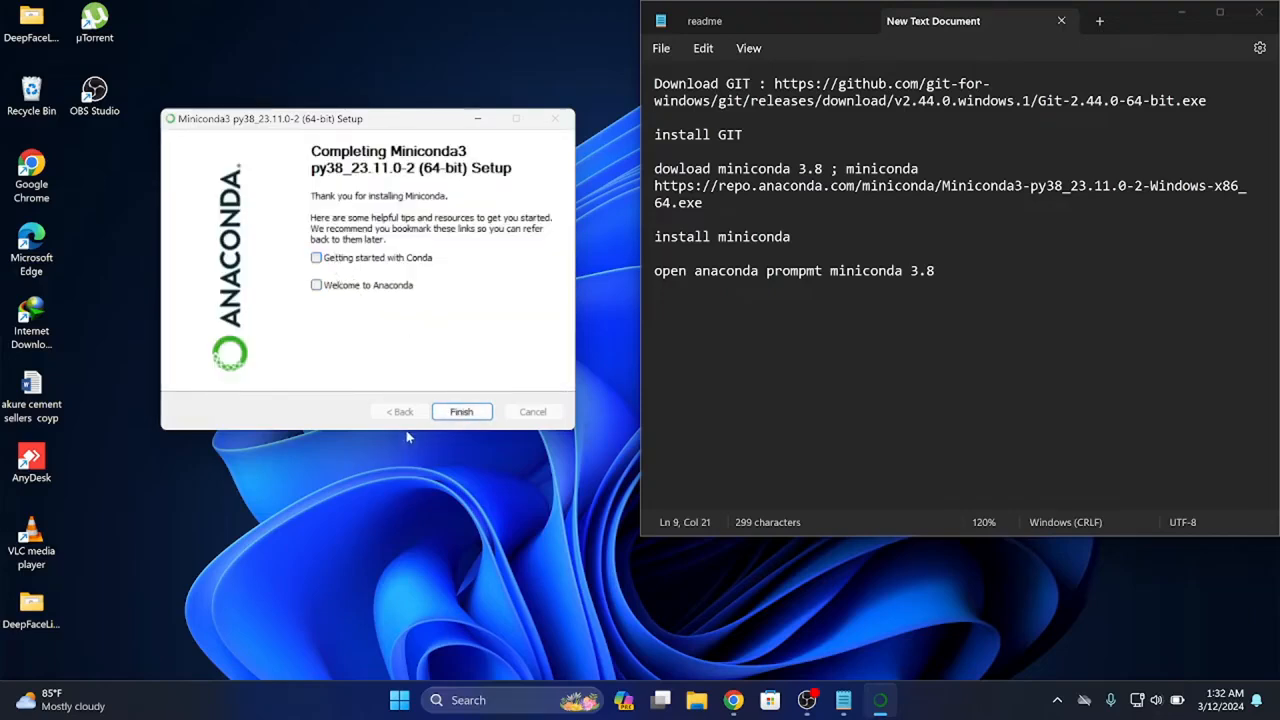
{"action": "left_click", "coordinate": [459, 412]}
{"action": "right_click", "coordinate": [390, 250]}
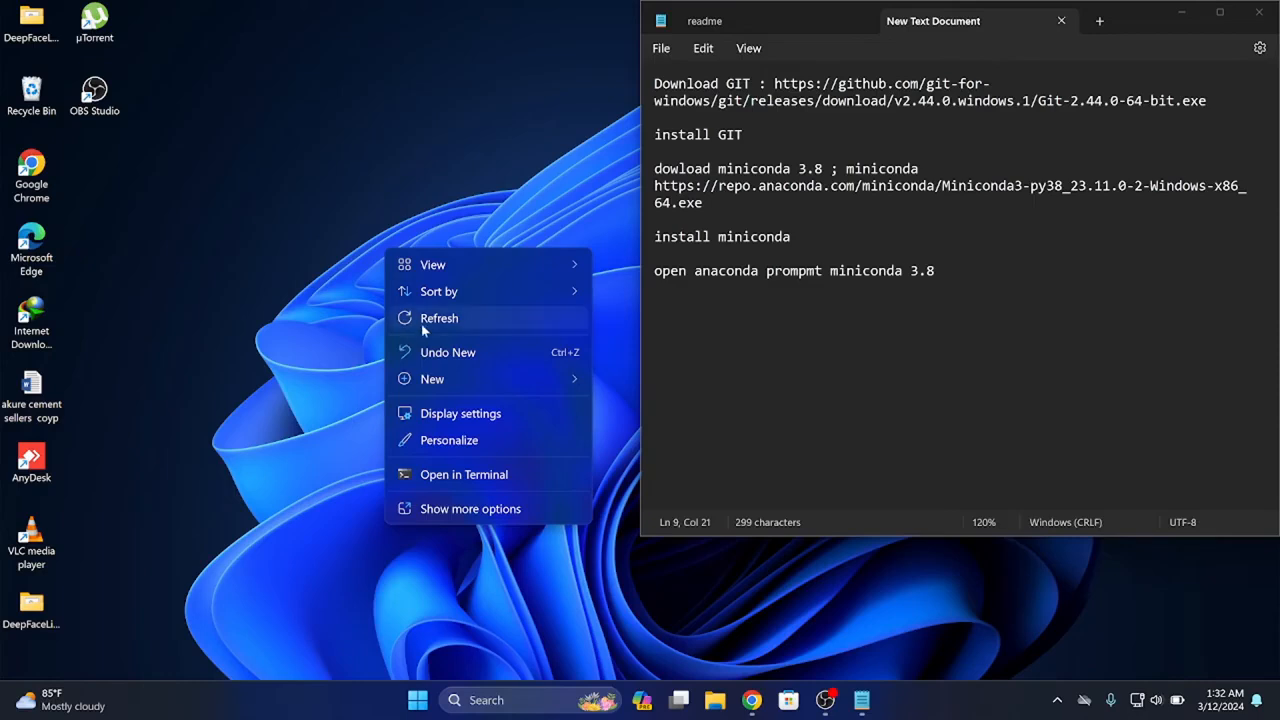
{"action": "left_click", "coordinate": [421, 320]}
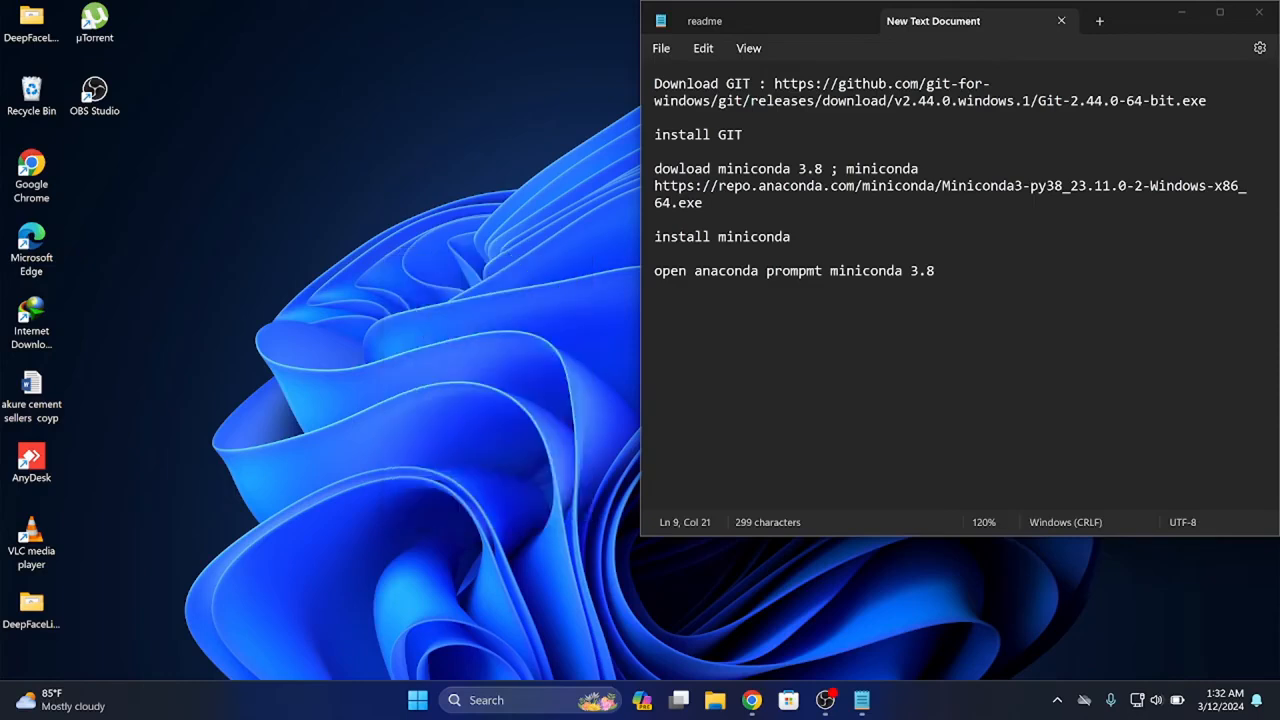
Find and open Anaconda Prompt (Miniconda3), place it side by side with the note, and extend both windows down to the taskbar.
{"action": "left_click", "coordinate": [490, 700]}
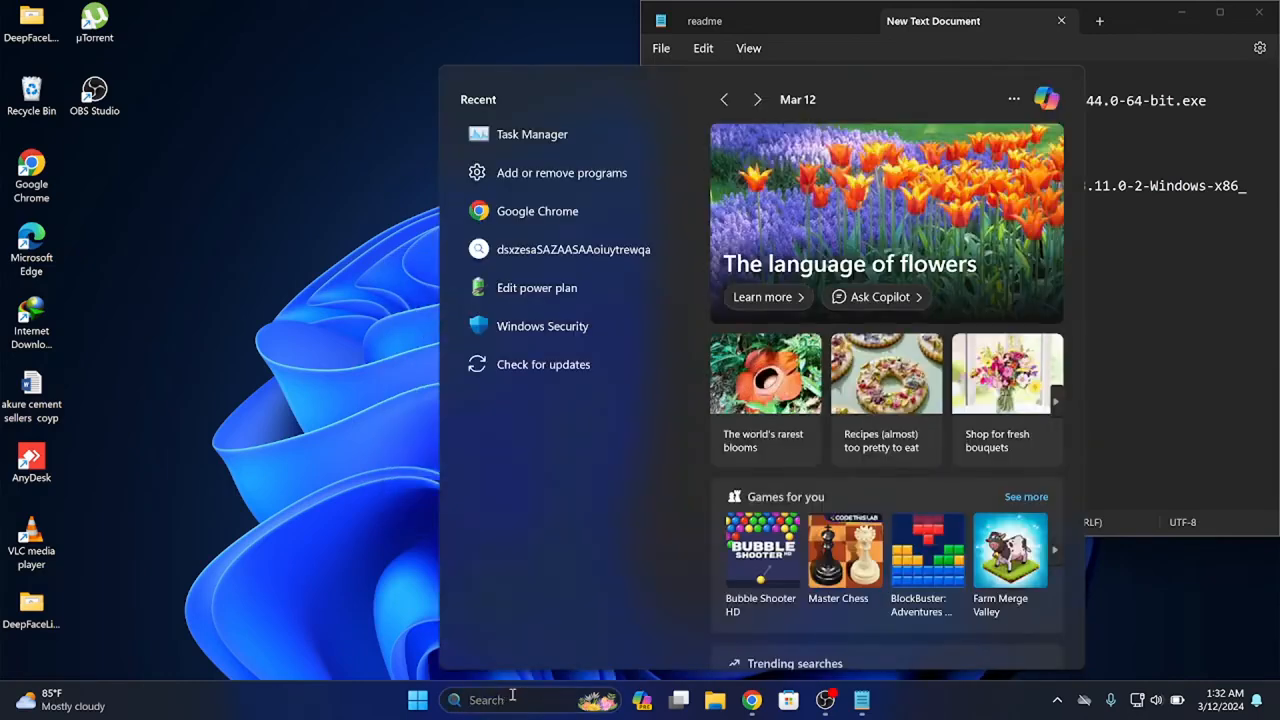
{"action": "type", "text": "mini"}
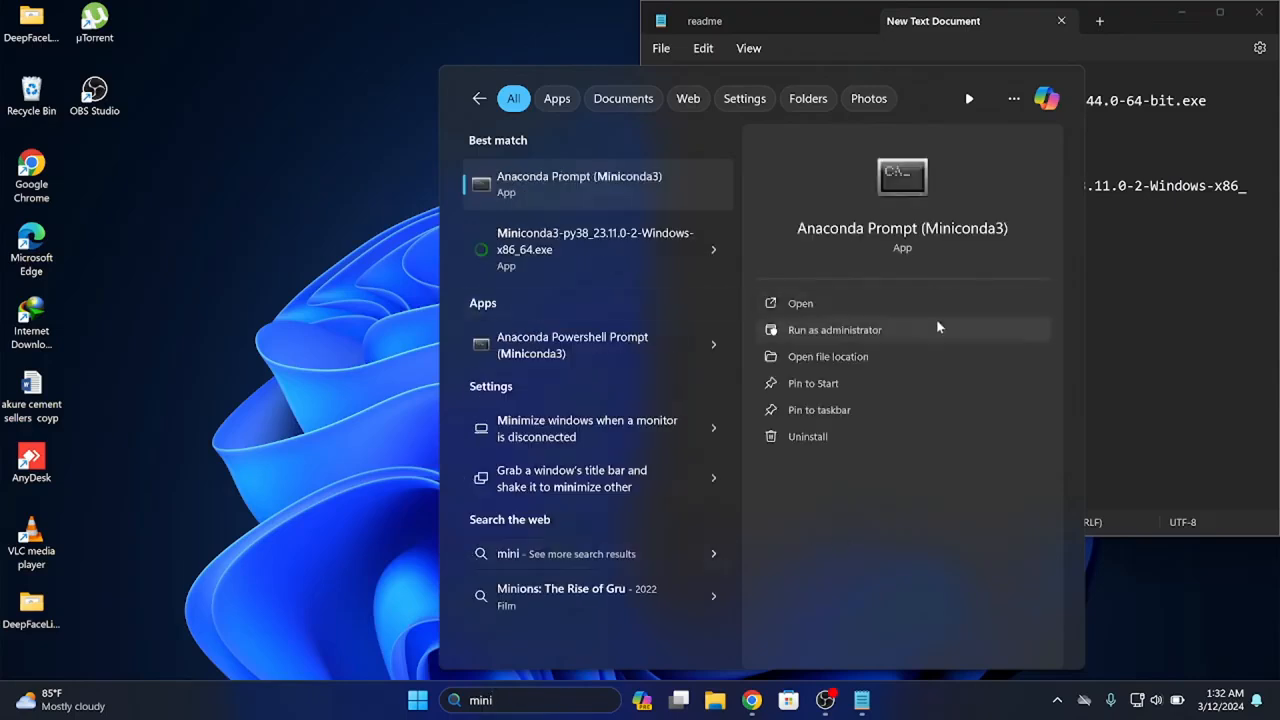
{"action": "left_click", "coordinate": [815, 304]}
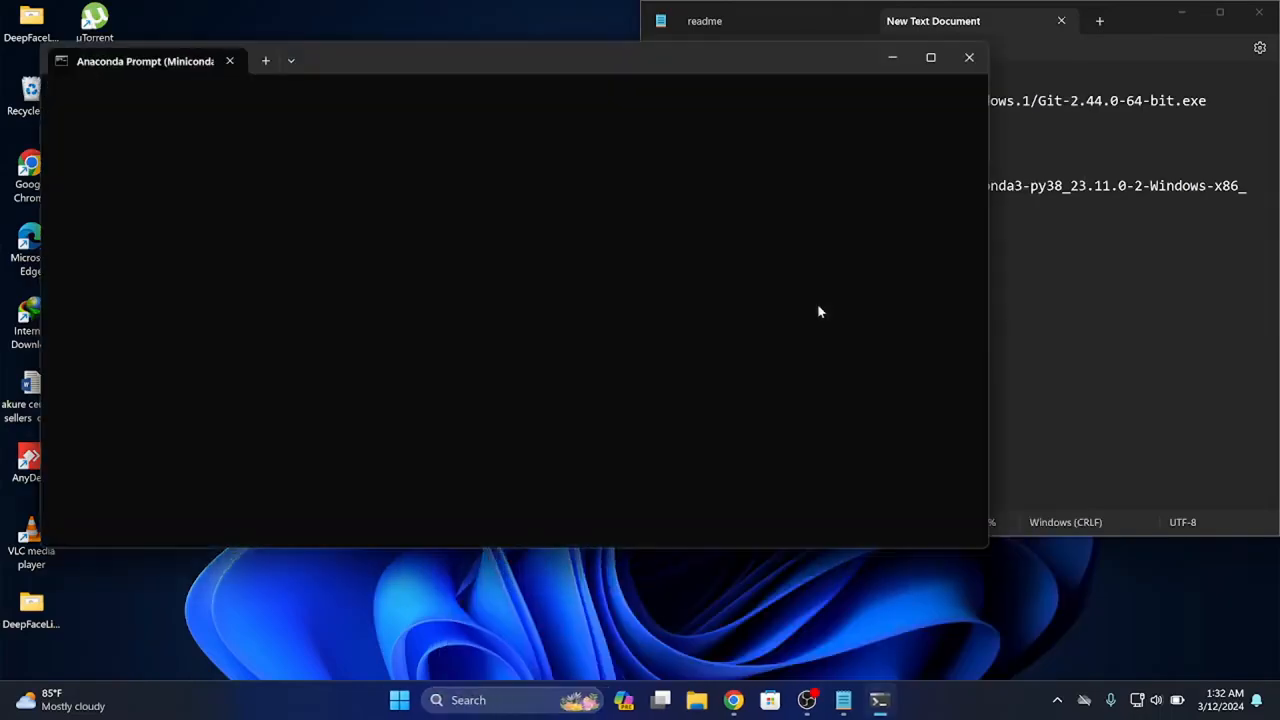
{"action": "left_click_drag", "start_coordinate": [458, 56], "coordinate": [2, 150]}
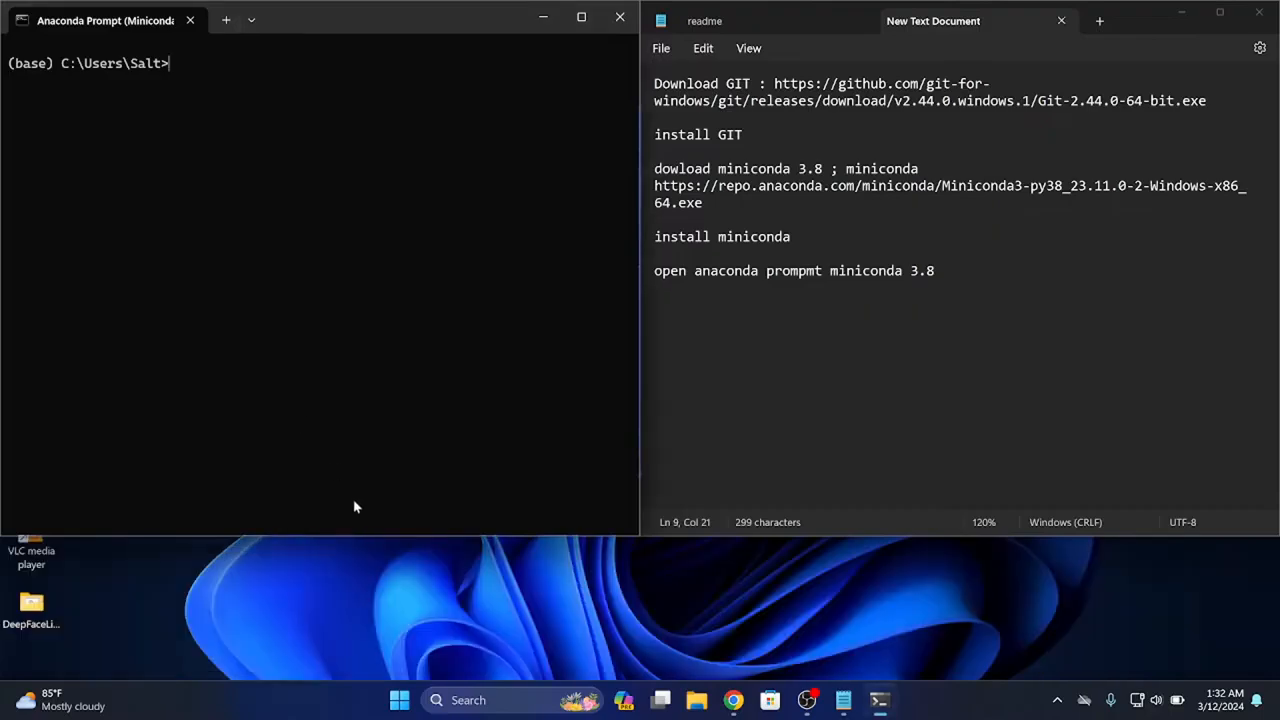
{"action": "left_click_drag", "start_coordinate": [356, 538], "coordinate": [366, 680]}
Add the line "clone avatarify folder" to the note below the Anaconda prompt line.
{"action": "left_click", "coordinate": [976, 277]}
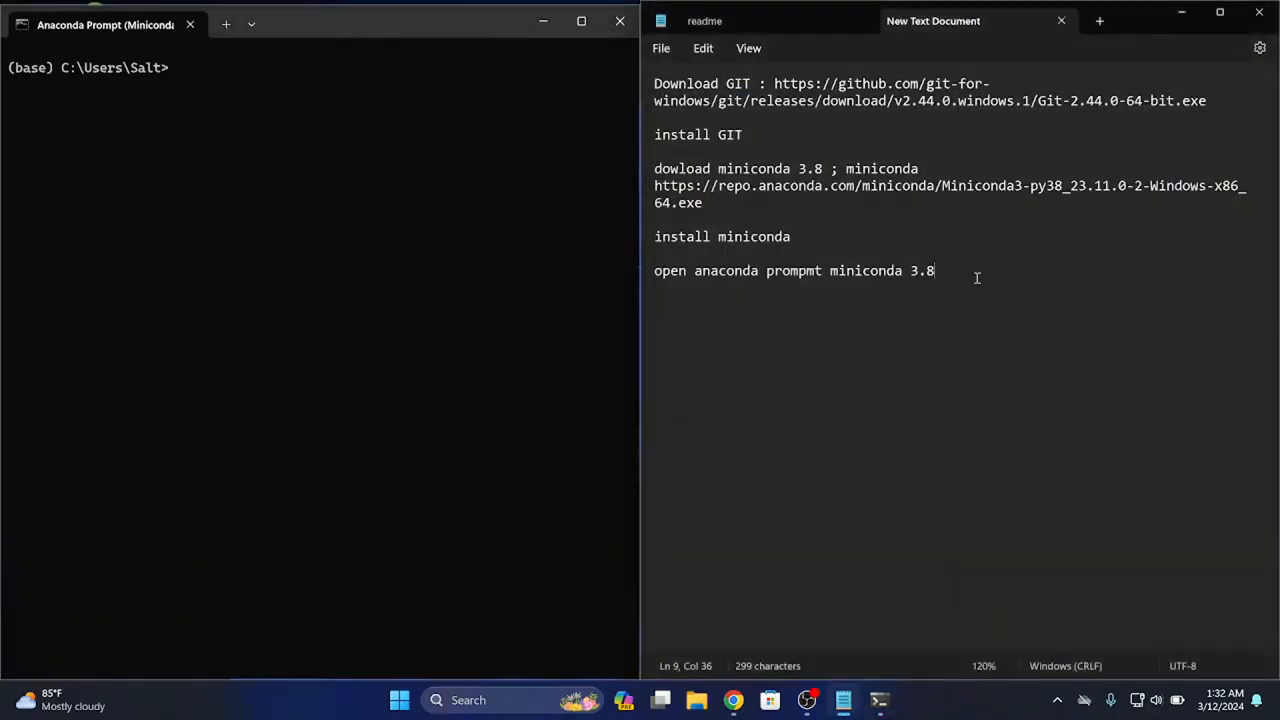
{"action": "key", "text": "Return"}
{"action": "key", "text": "Return"}
{"action": "type", "text": "clone av"}
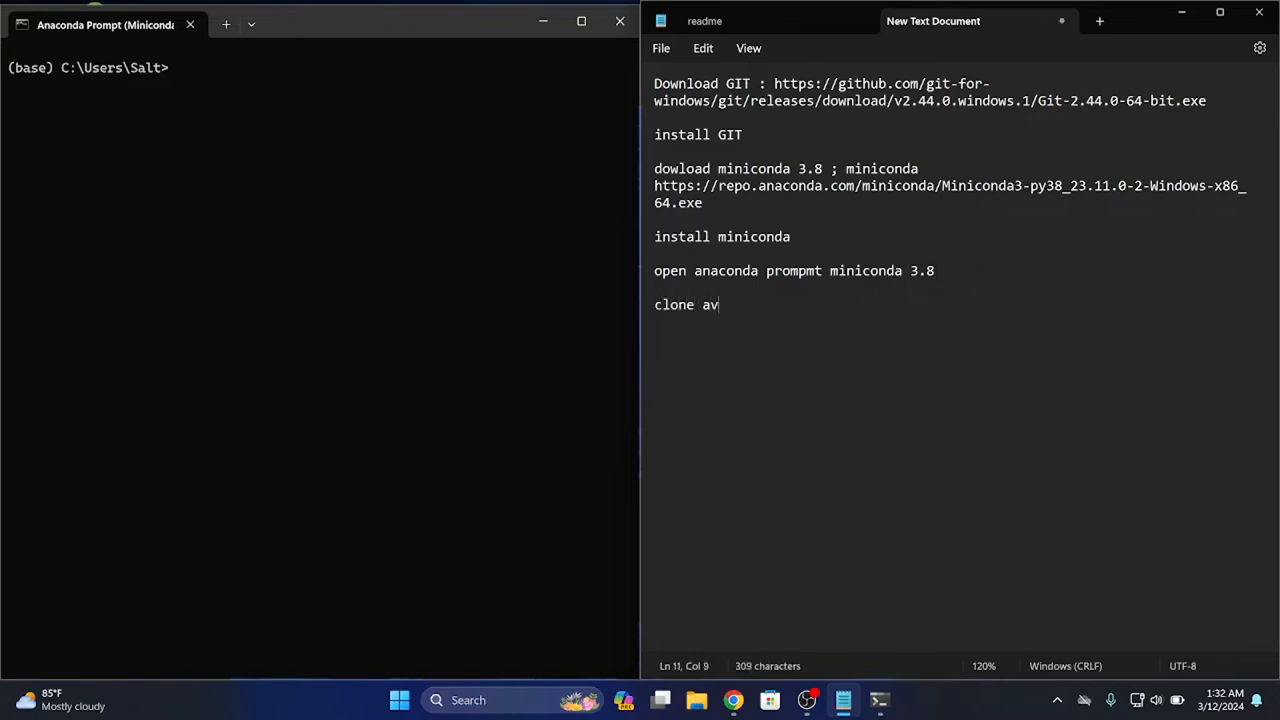
{"action": "type", "text": "atarify fo"}
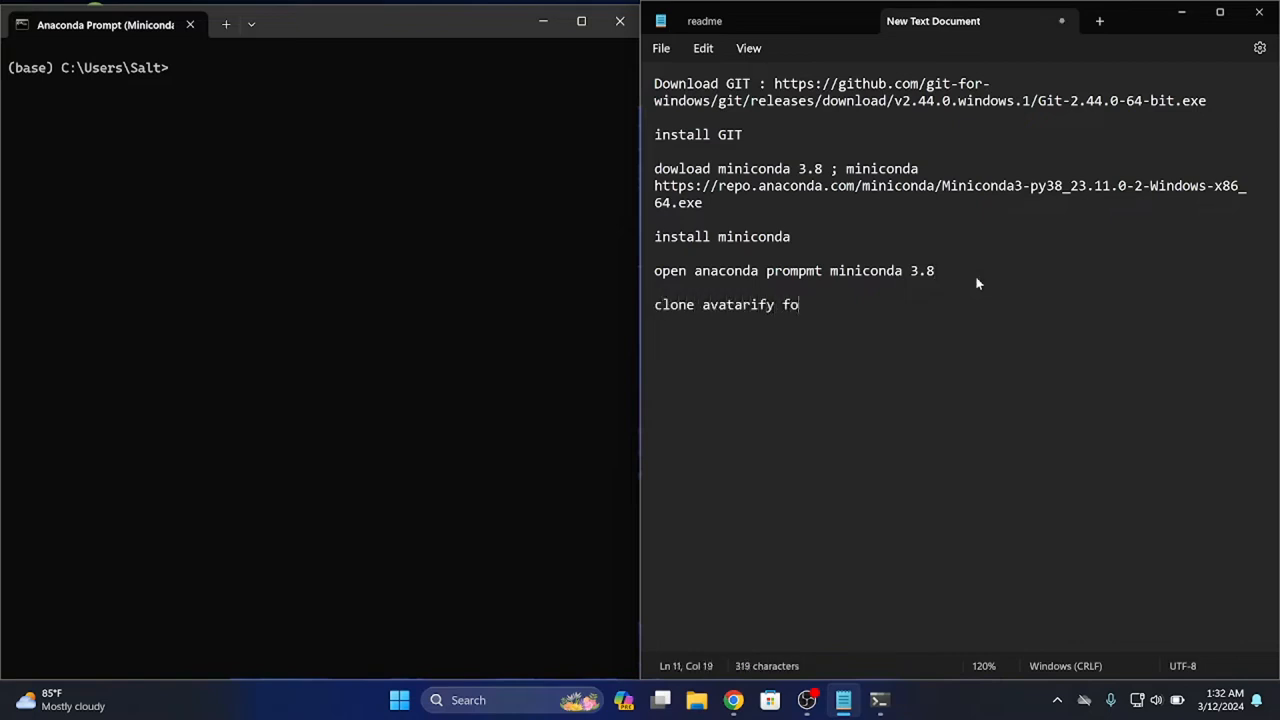
{"action": "type", "text": "lder"}
Switch to Chrome, search for "avatarify github" in a new tab, and open the alievk/avatarify-python repository.
{"action": "left_click", "coordinate": [738, 704]}
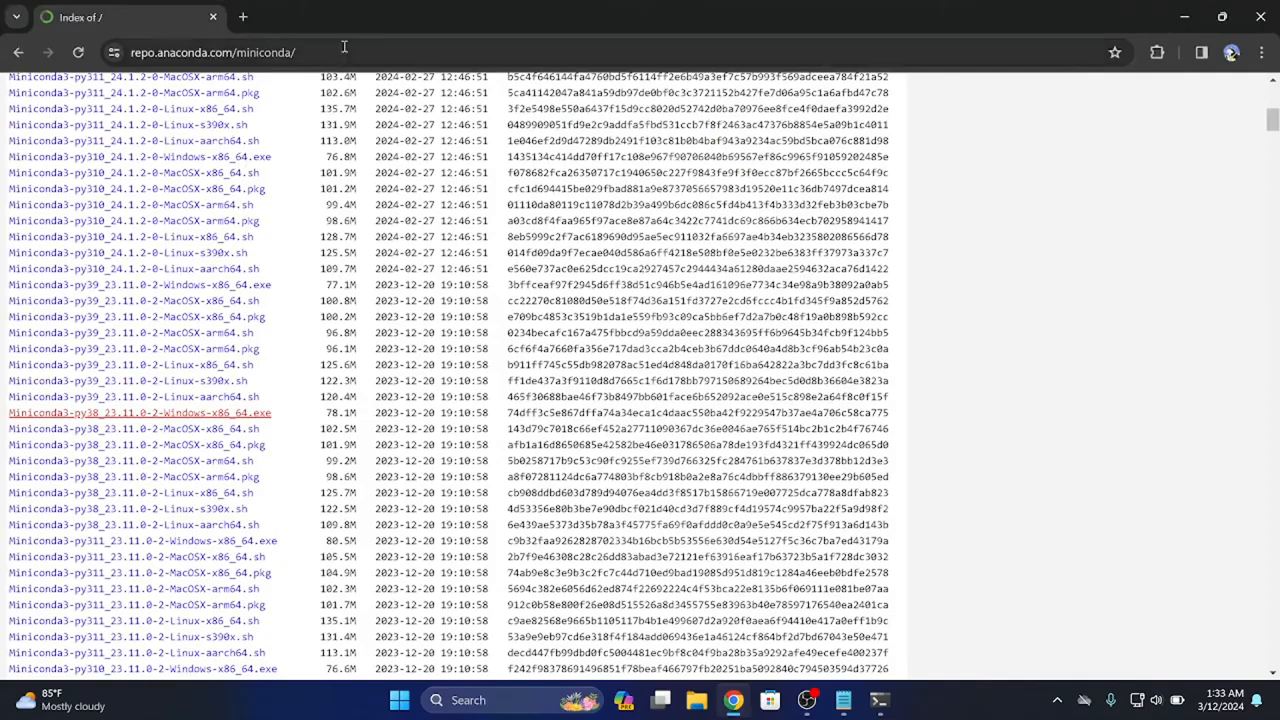
{"action": "left_click", "coordinate": [243, 17]}
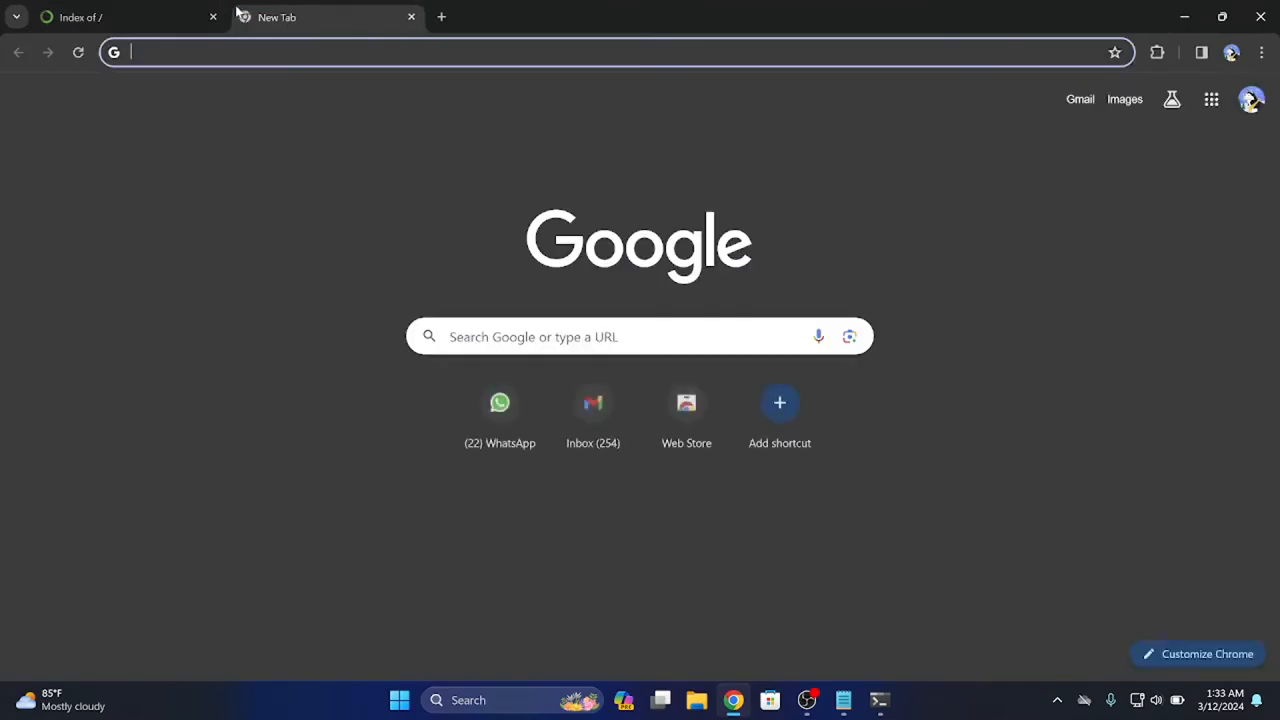
{"action": "type", "text": "avaa"}
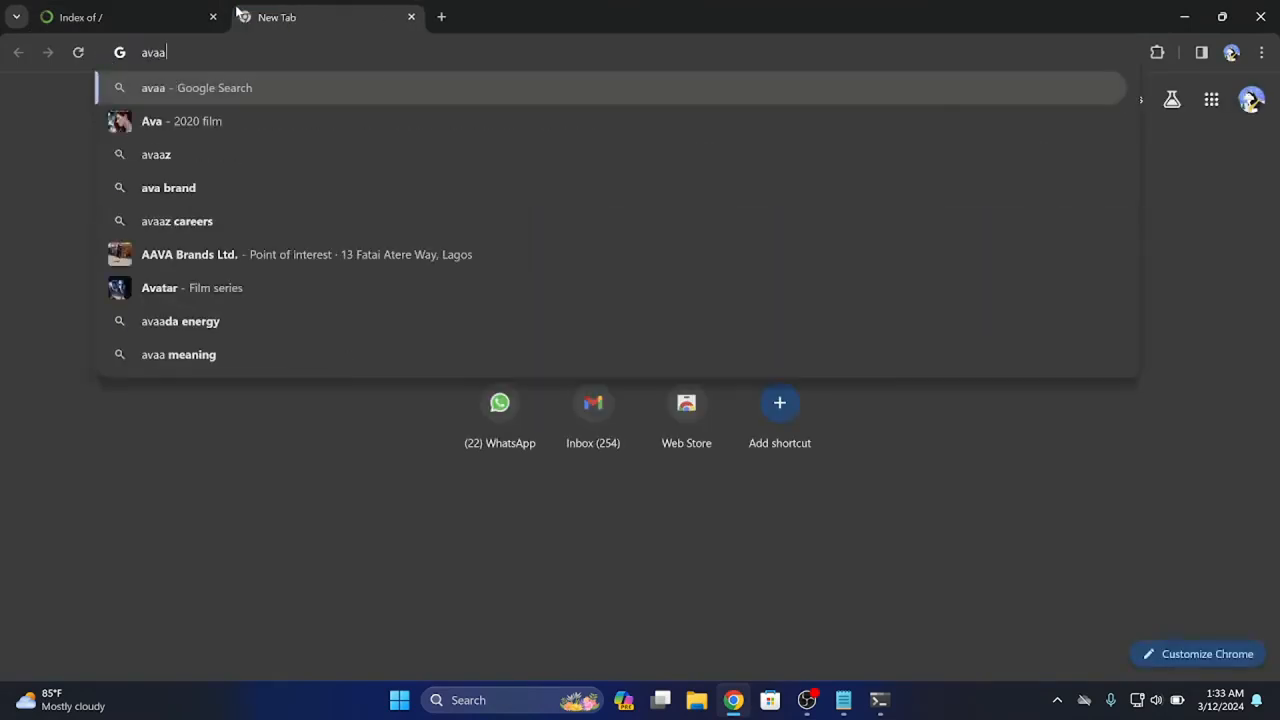
{"action": "key", "text": "BackSpace"}
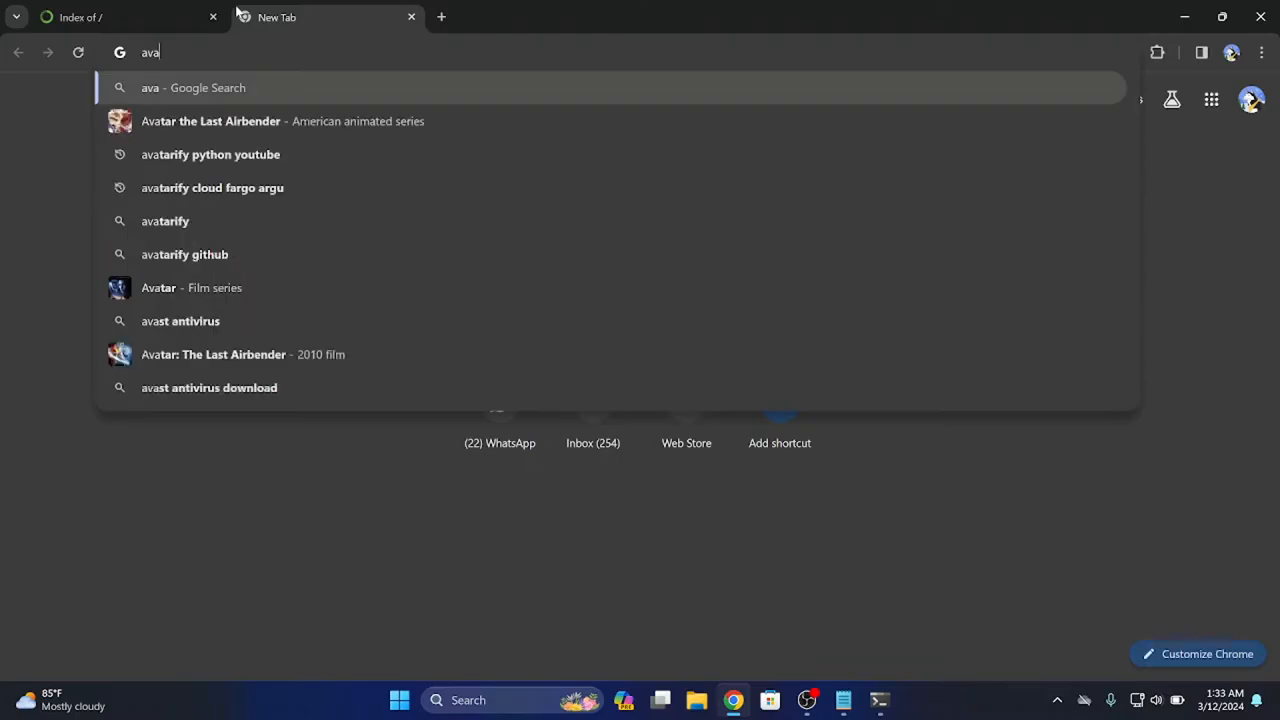
{"action": "type", "text": "tarify "}
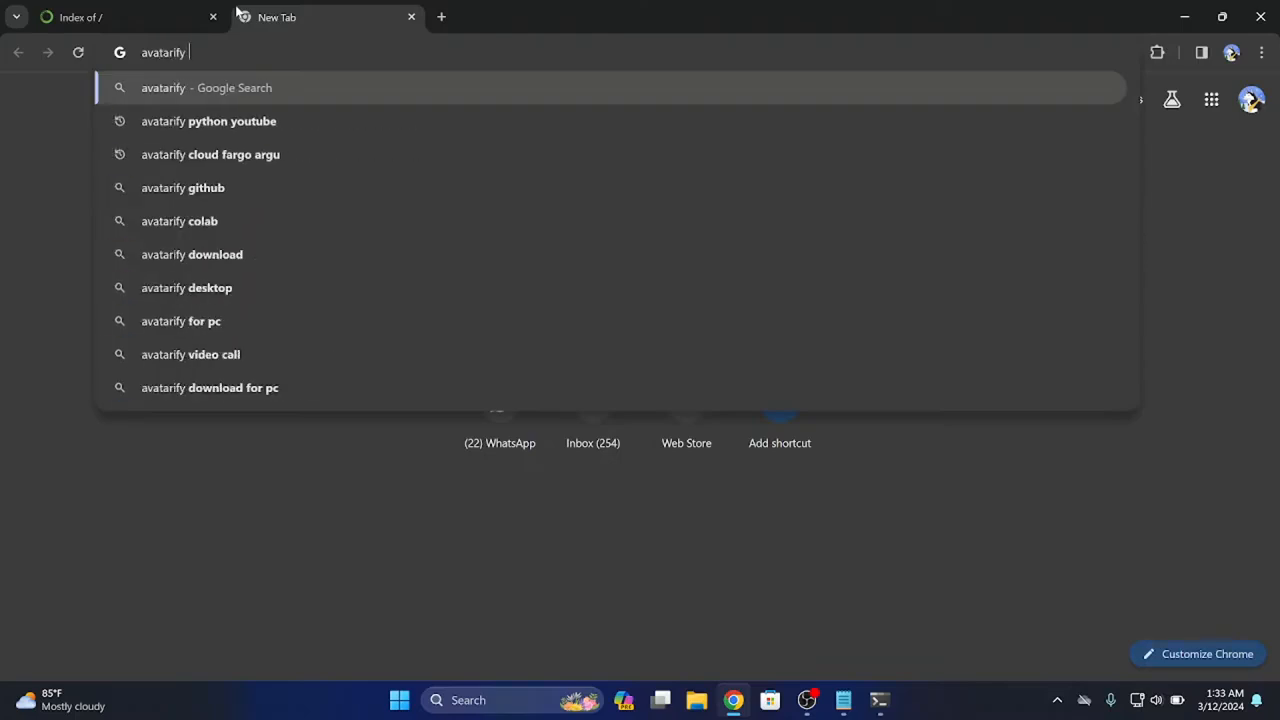
{"action": "type", "text": "gith"}
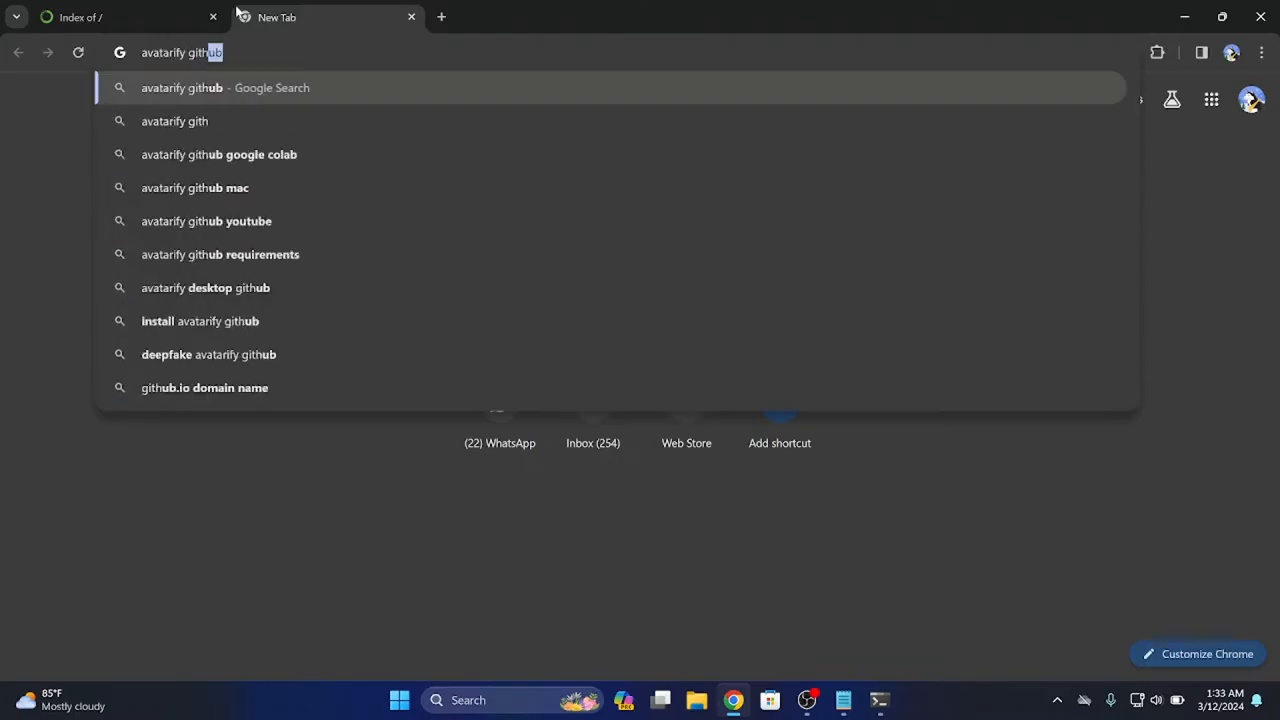
{"action": "key", "text": "Return"}
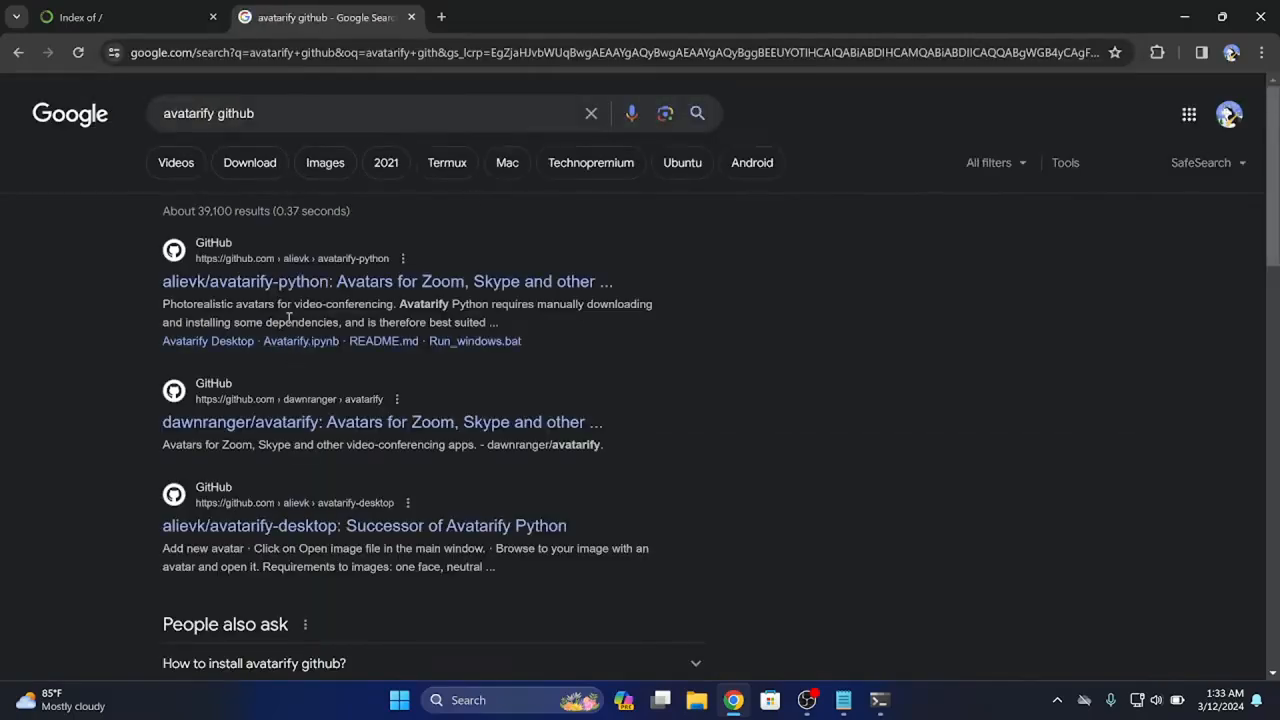
{"action": "left_click", "coordinate": [291, 286]}
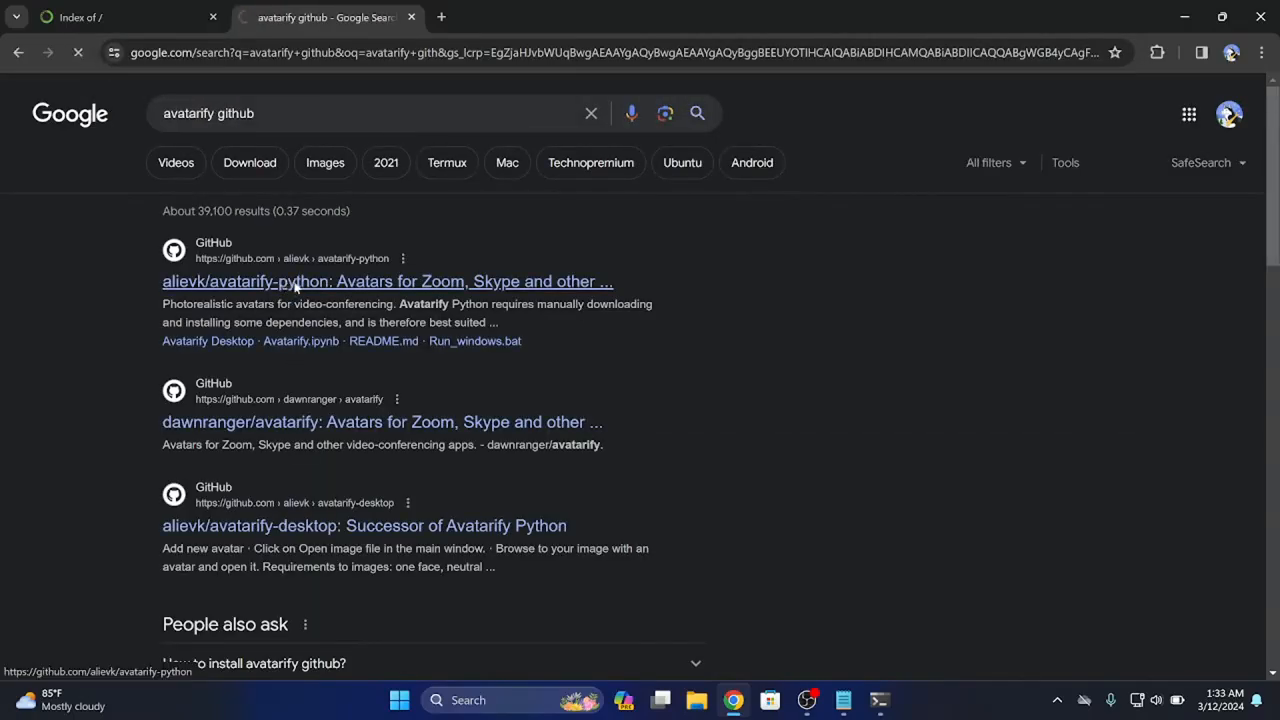
Open the install instructions from the README and copy the avatarify-python git clone command in the Linux install section.
{"action": "scroll", "coordinate": [343, 400], "scroll_direction": "down", "scroll_amount": 8}
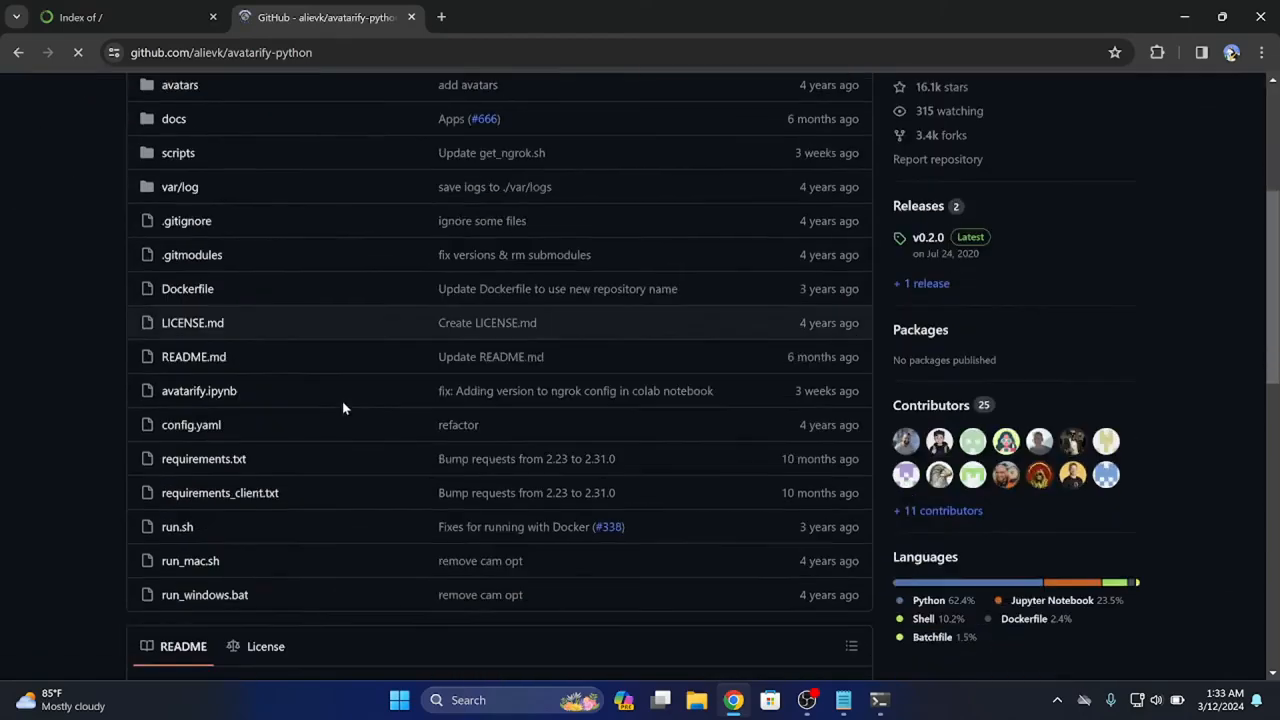
{"action": "scroll", "coordinate": [490, 440], "scroll_direction": "down", "scroll_amount": 3}
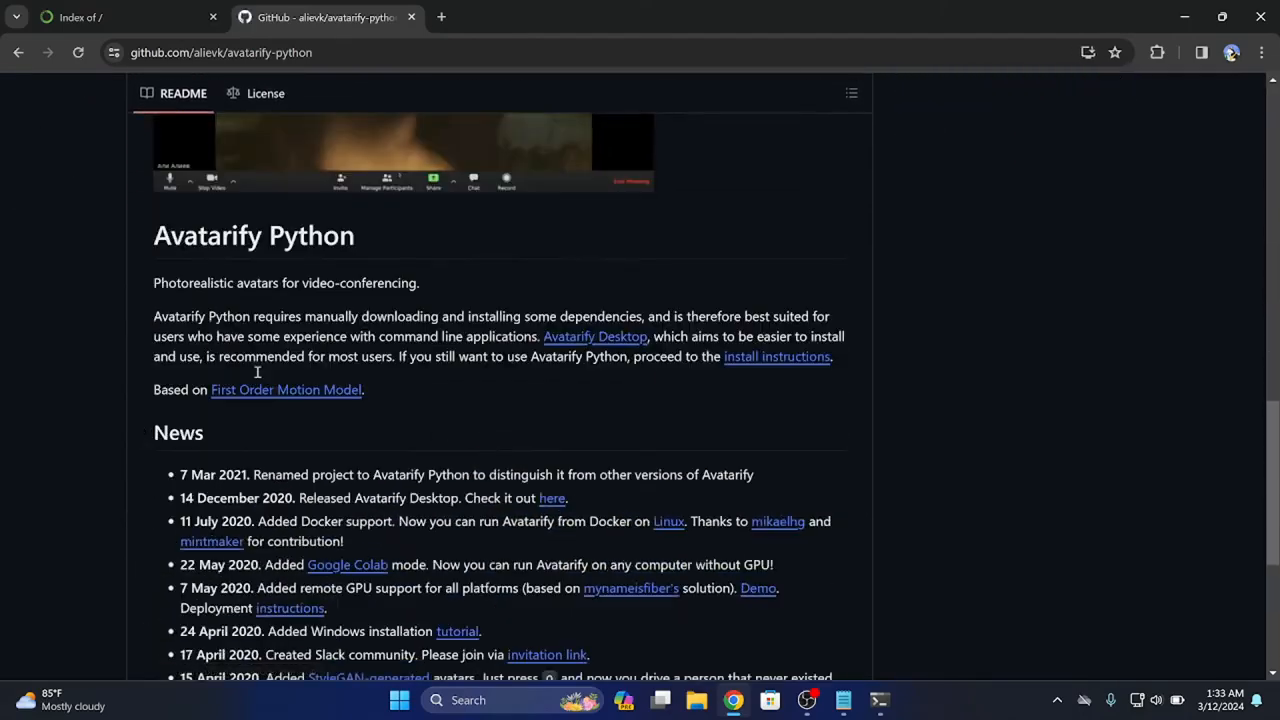
{"action": "left_click", "coordinate": [777, 360]}
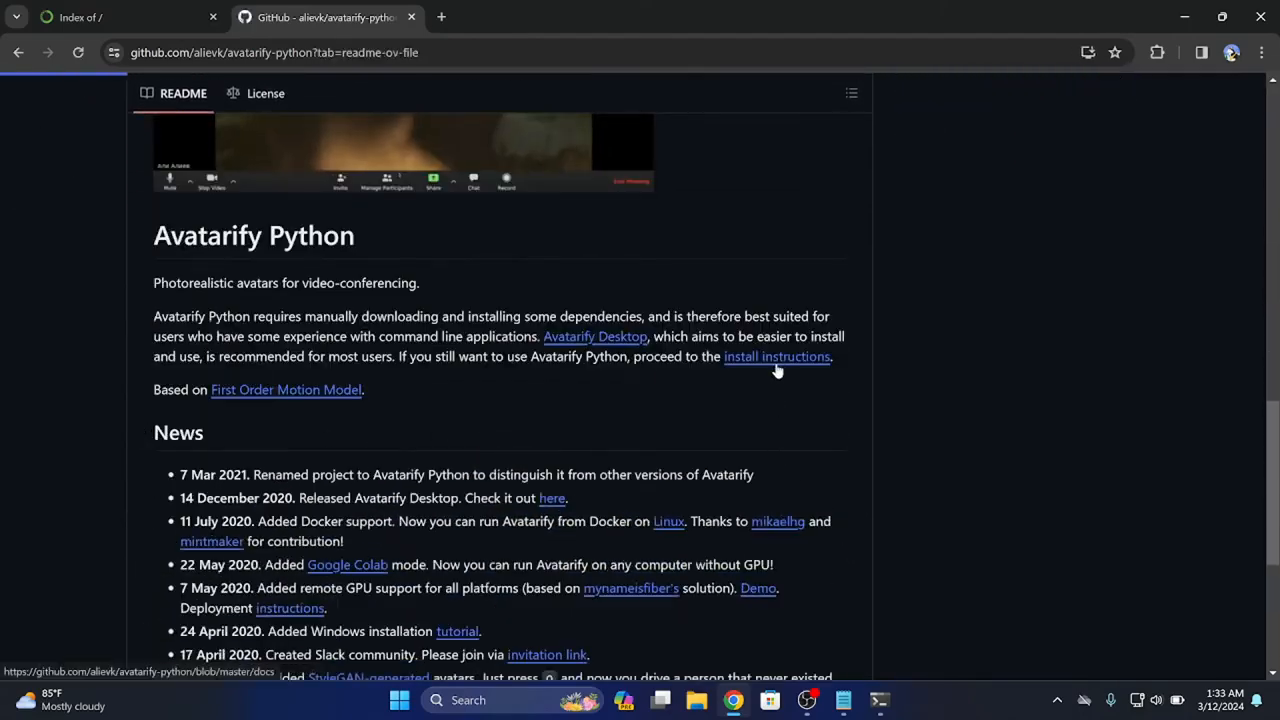
{"action": "scroll", "coordinate": [533, 410], "scroll_direction": "down", "scroll_amount": 10}
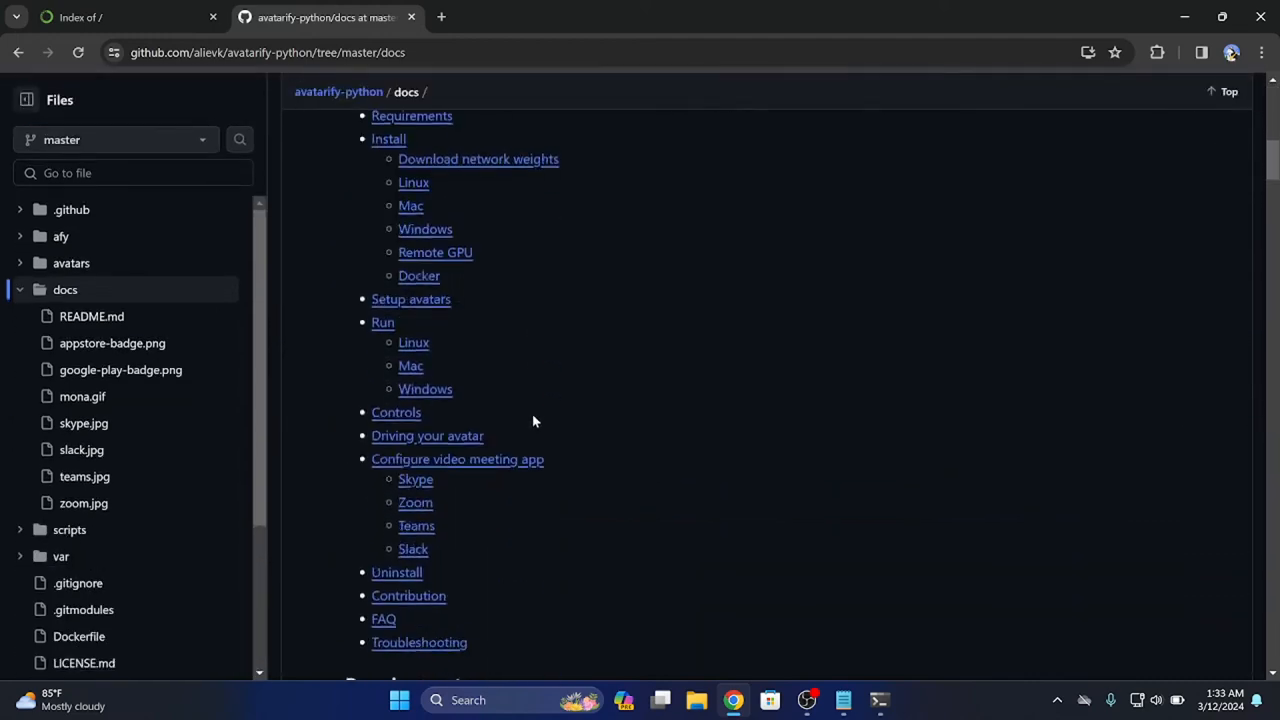
{"action": "scroll", "coordinate": [533, 419], "scroll_direction": "down", "scroll_amount": 6}
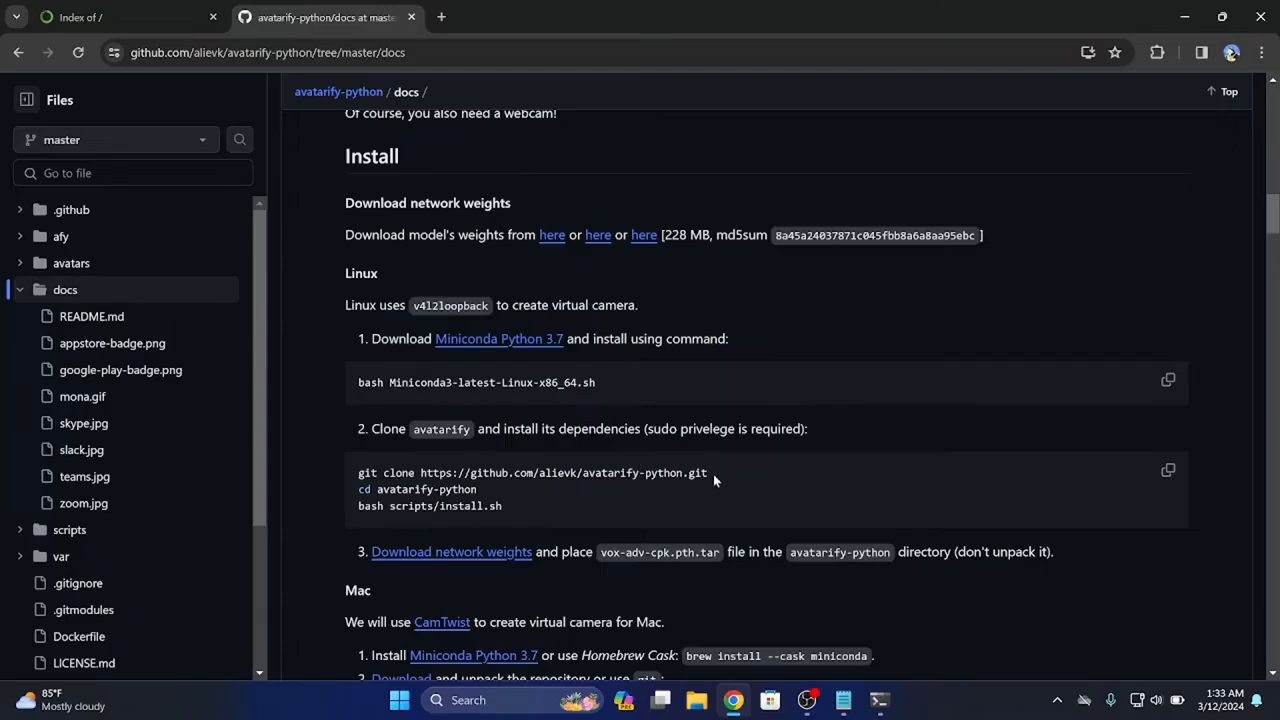
{"action": "mouse_move", "coordinate": [708, 474]}
{"action": "left_mouse_down"}
{"action": "mouse_move", "coordinate": [345, 428]}
{"action": "mouse_move", "coordinate": [309, 455]}
{"action": "left_mouse_up"}
{"action": "key", "text": "ctrl+c"}
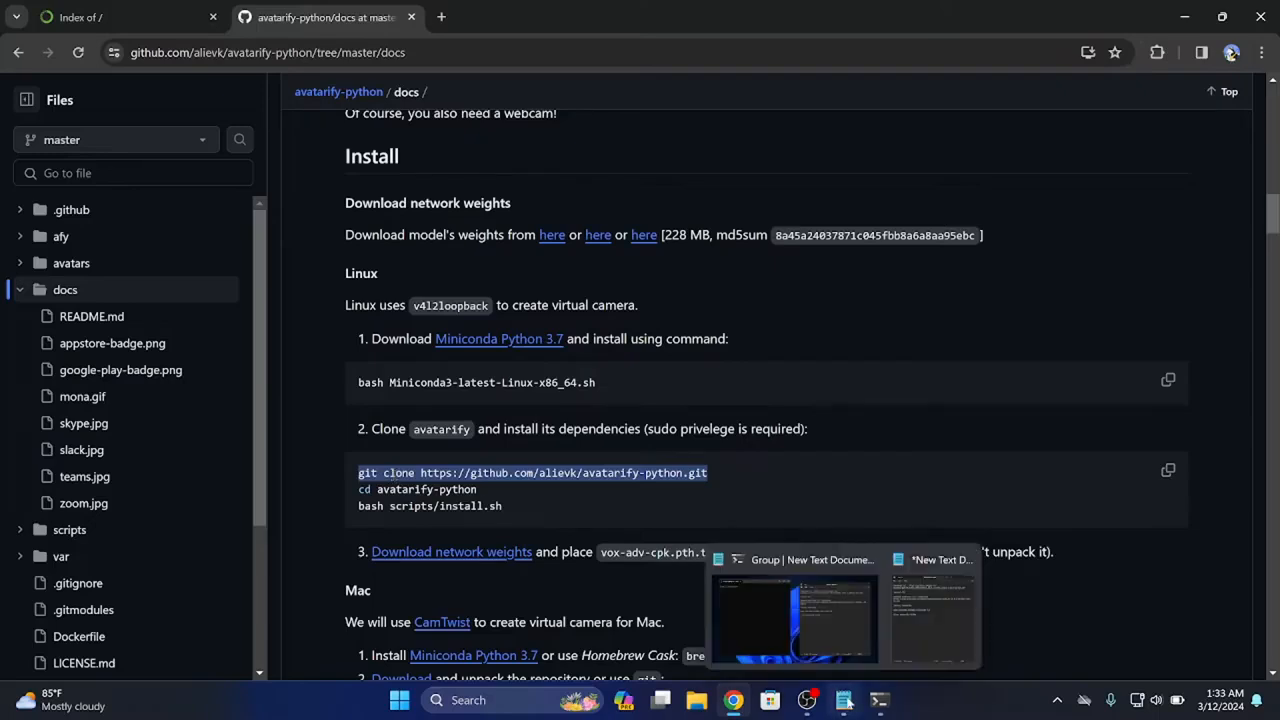
{"action": "left_click", "coordinate": [843, 700]}
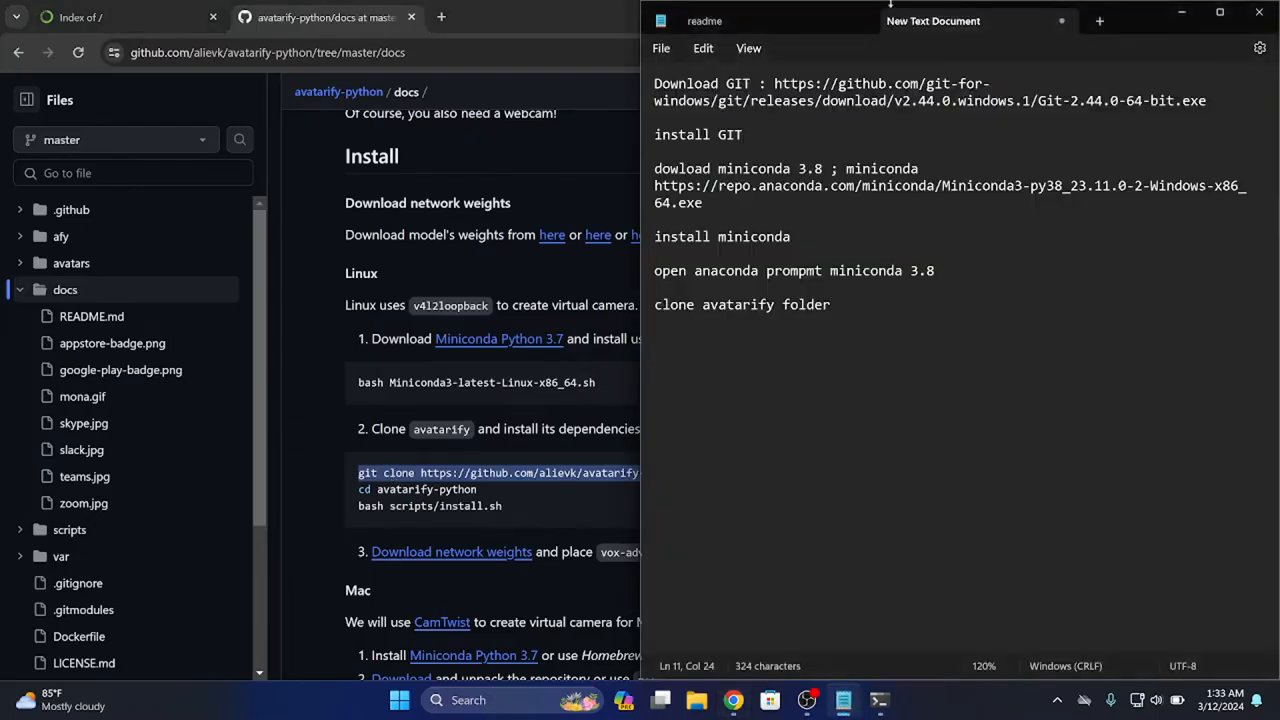
{"action": "left_click", "coordinate": [523, 22]}
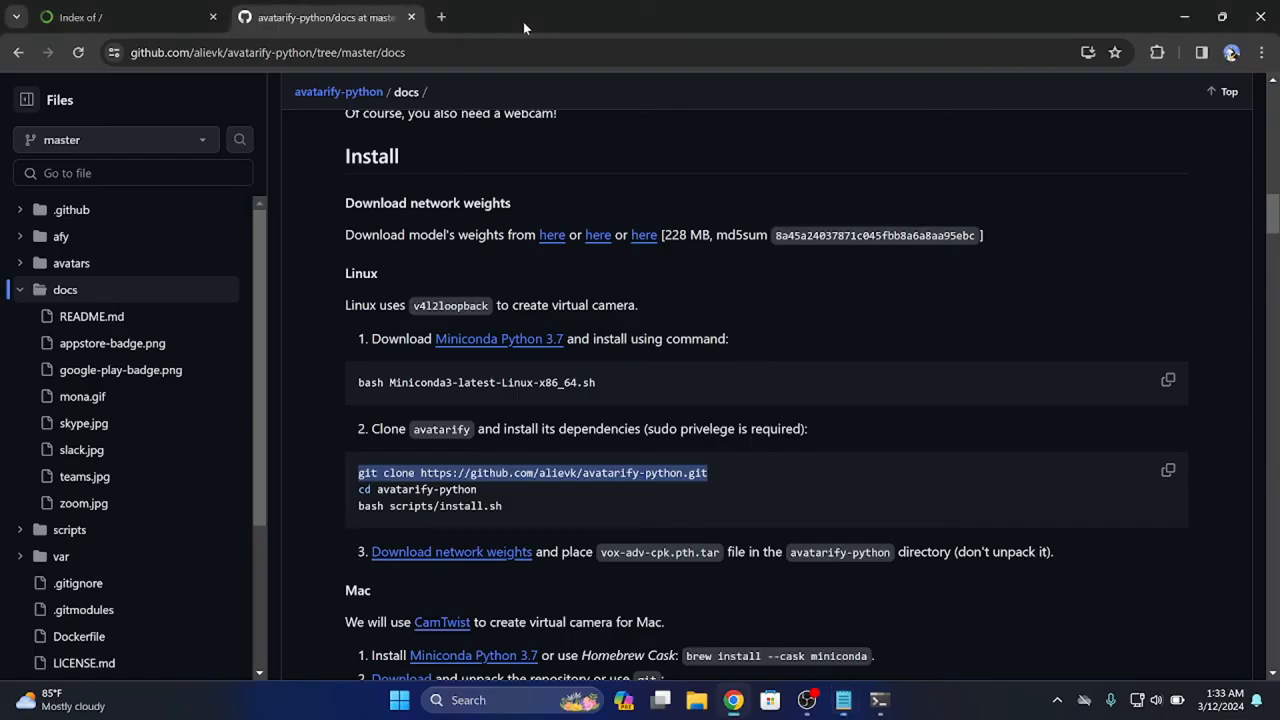
{"action": "left_click", "coordinate": [1184, 17]}
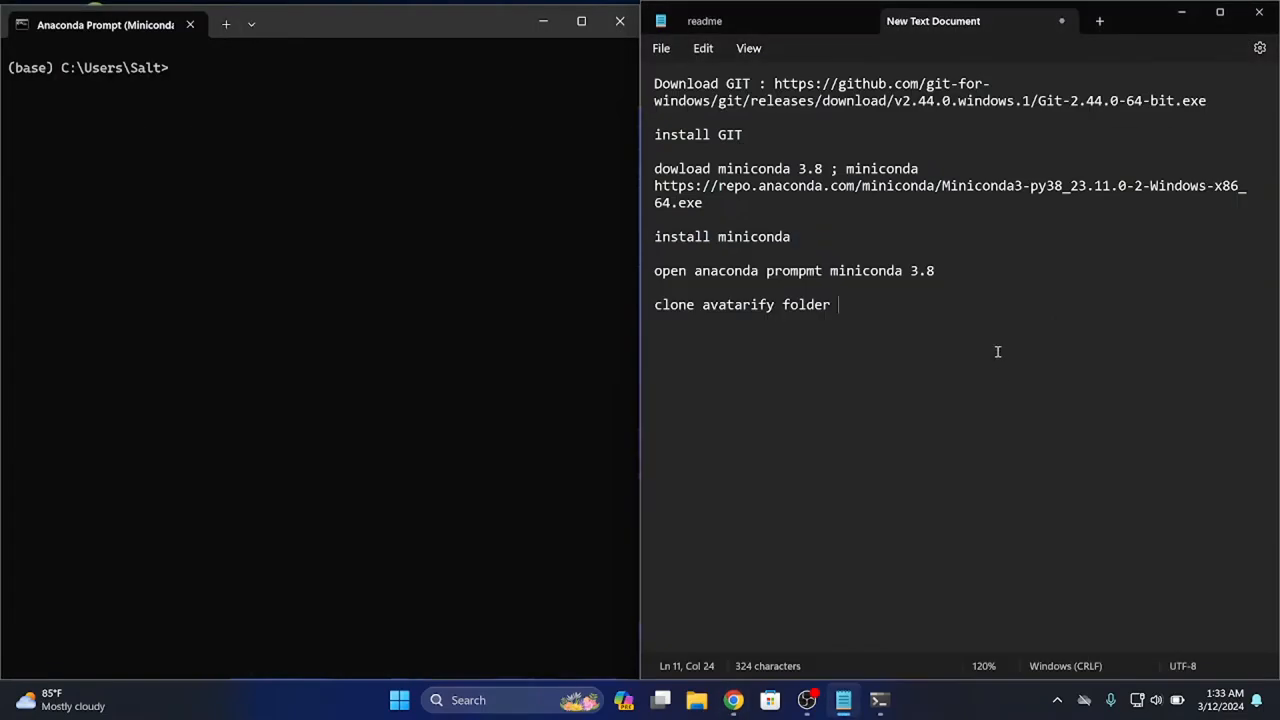
{"action": "key", "text": "Return"}
{"action": "key", "text": "Return"}
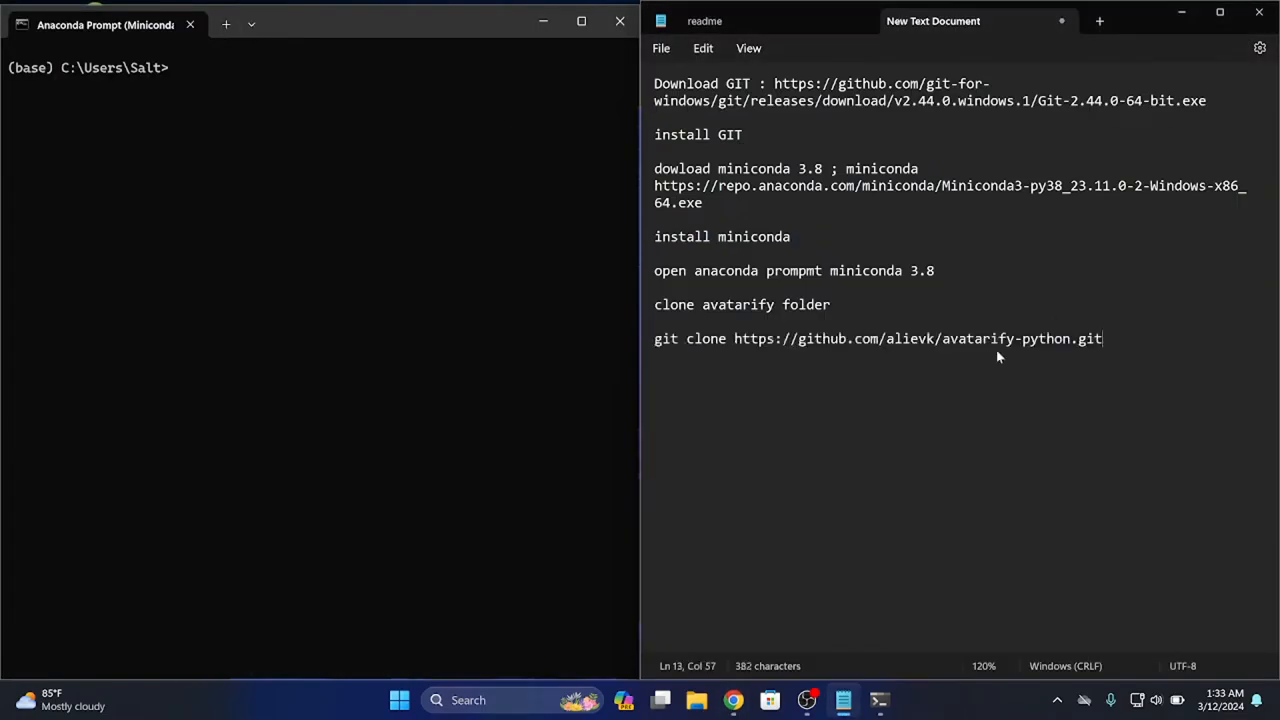
{"action": "key", "text": "ctrl+v"}
{"action": "key", "text": "BackSpace"}
{"action": "key", "text": "BackSpace"}
{"action": "key", "text": "BackSpace"}
{"action": "key", "text": "BackSpace"}
{"action": "key", "text": "BackSpace"}
{"action": "key", "text": "BackSpace"}
{"action": "key", "text": "BackSpace"}
{"action": "key", "text": "BackSpace"}
{"action": "key", "text": "BackSpace"}
{"action": "key", "text": "BackSpace"}
{"action": "key", "text": "BackSpace"}
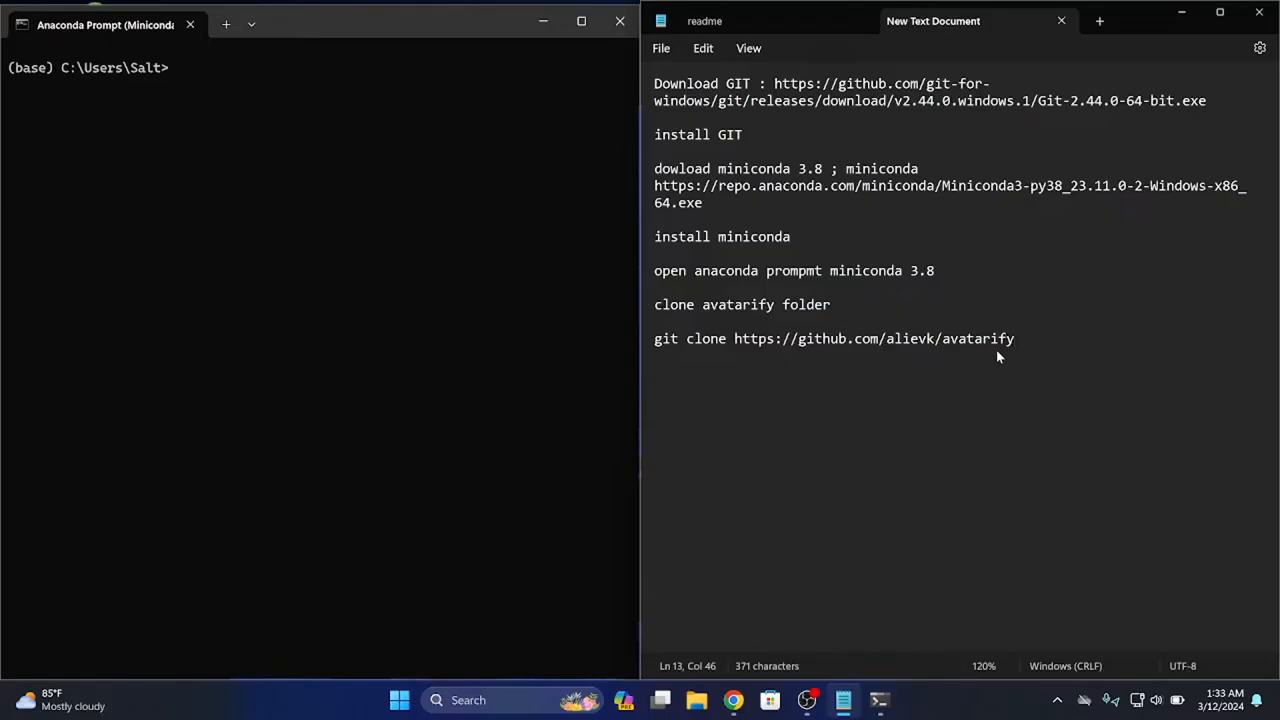
{"action": "left_click_drag", "start_coordinate": [1040, 336], "coordinate": [720, 343]}
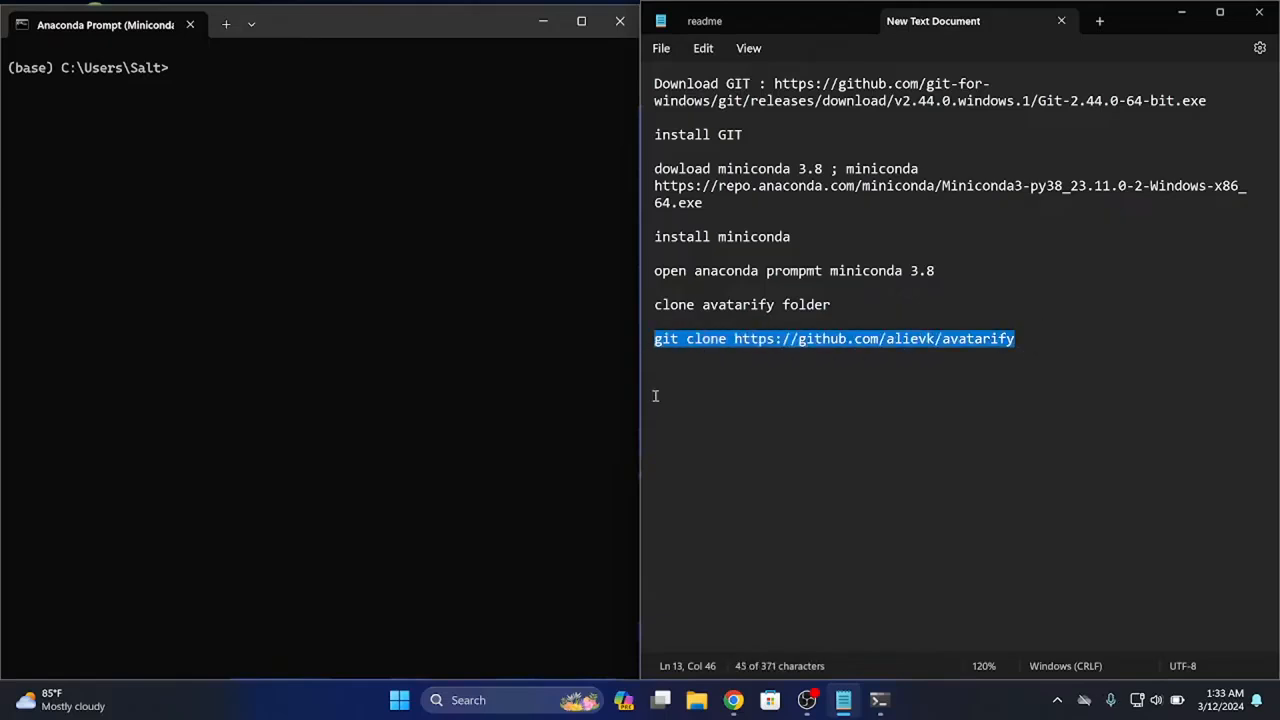
{"action": "left_click", "coordinate": [440, 290]}
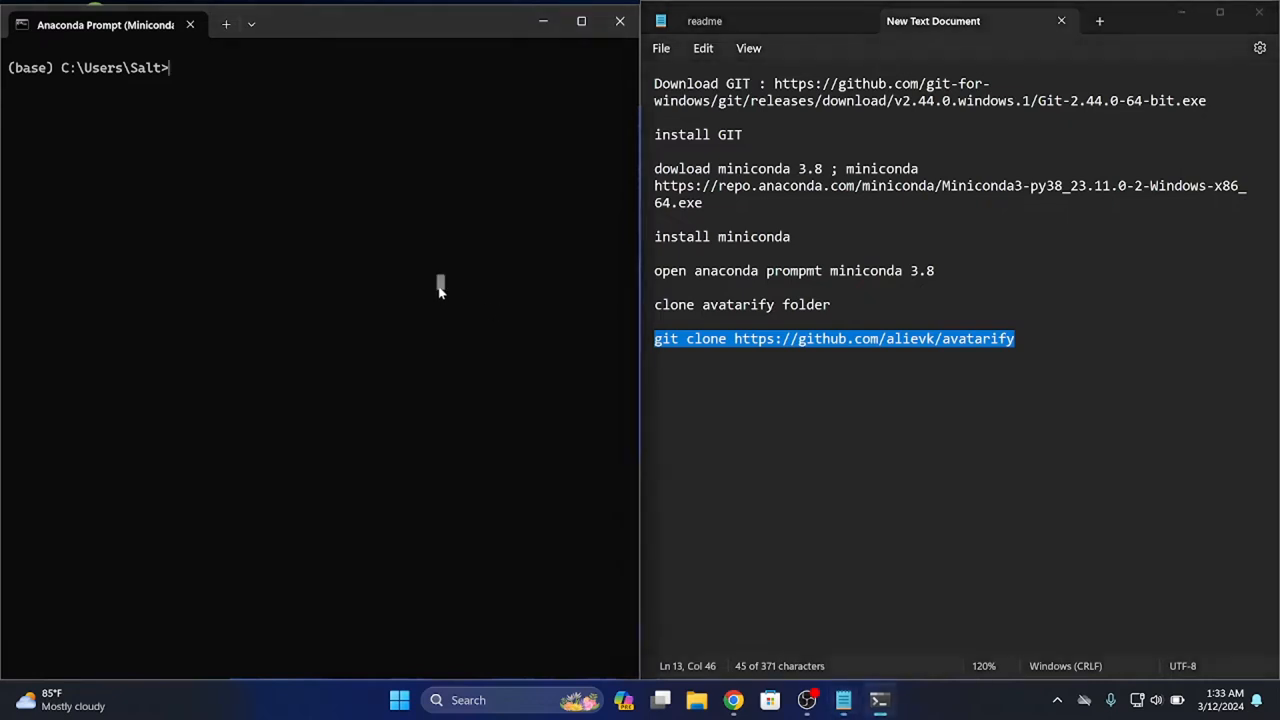
{"action": "type", "text": "git clone https://github.com/alievk/avatarify"}
{"action": "key", "text": "Return"}
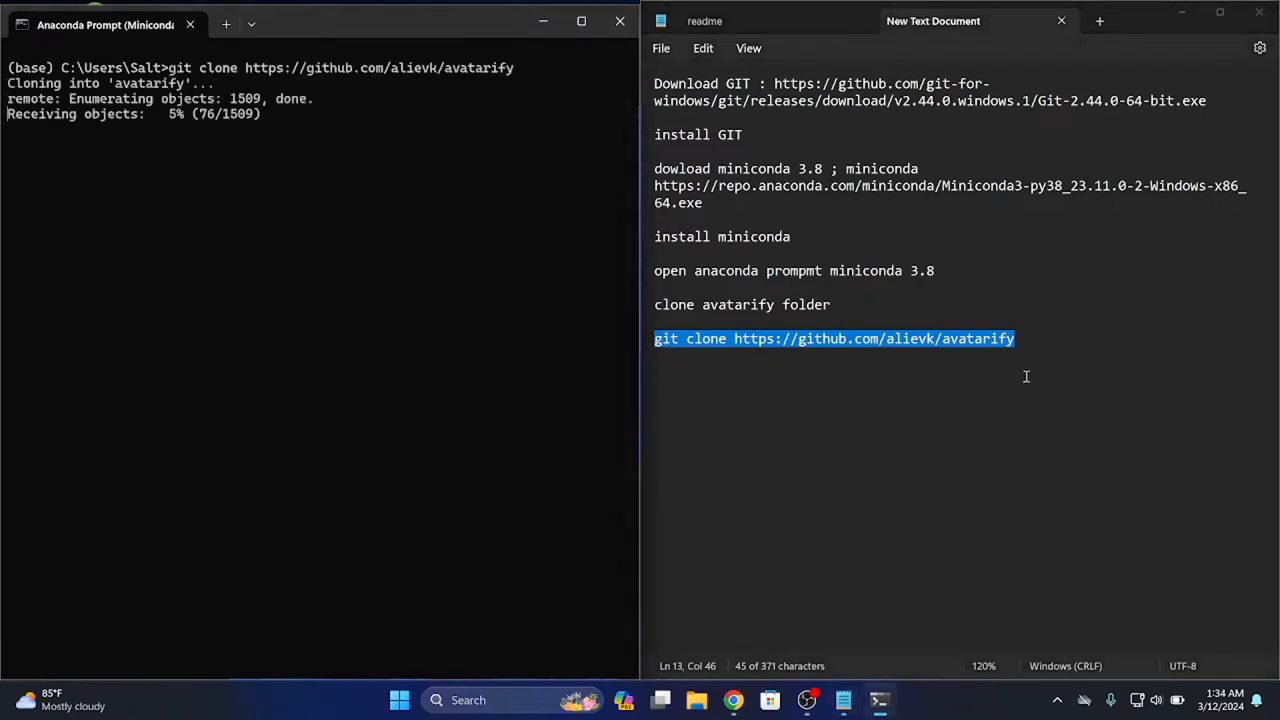
{"action": "left_click", "coordinate": [1026, 339]}
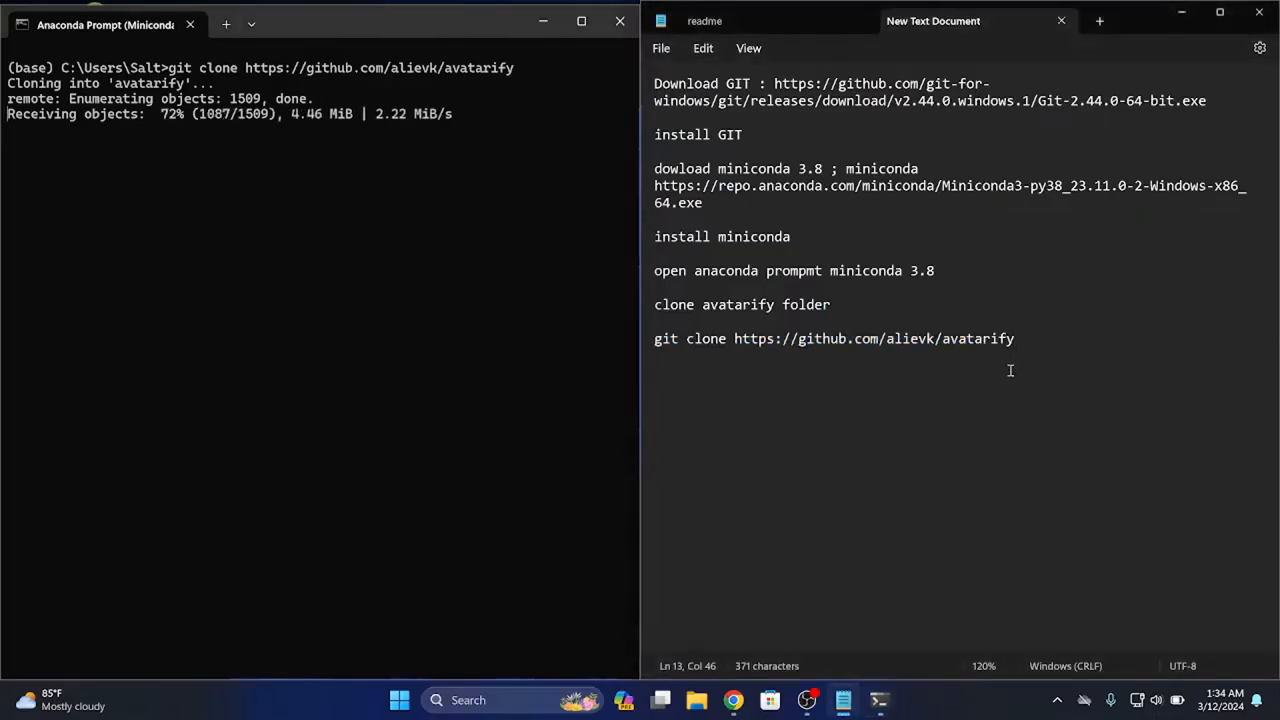
Change into the cloned folder in the Anaconda Prompt with "cd avatarify".
{"action": "left_click", "coordinate": [410, 178]}
{"action": "type", "text": "cd "}
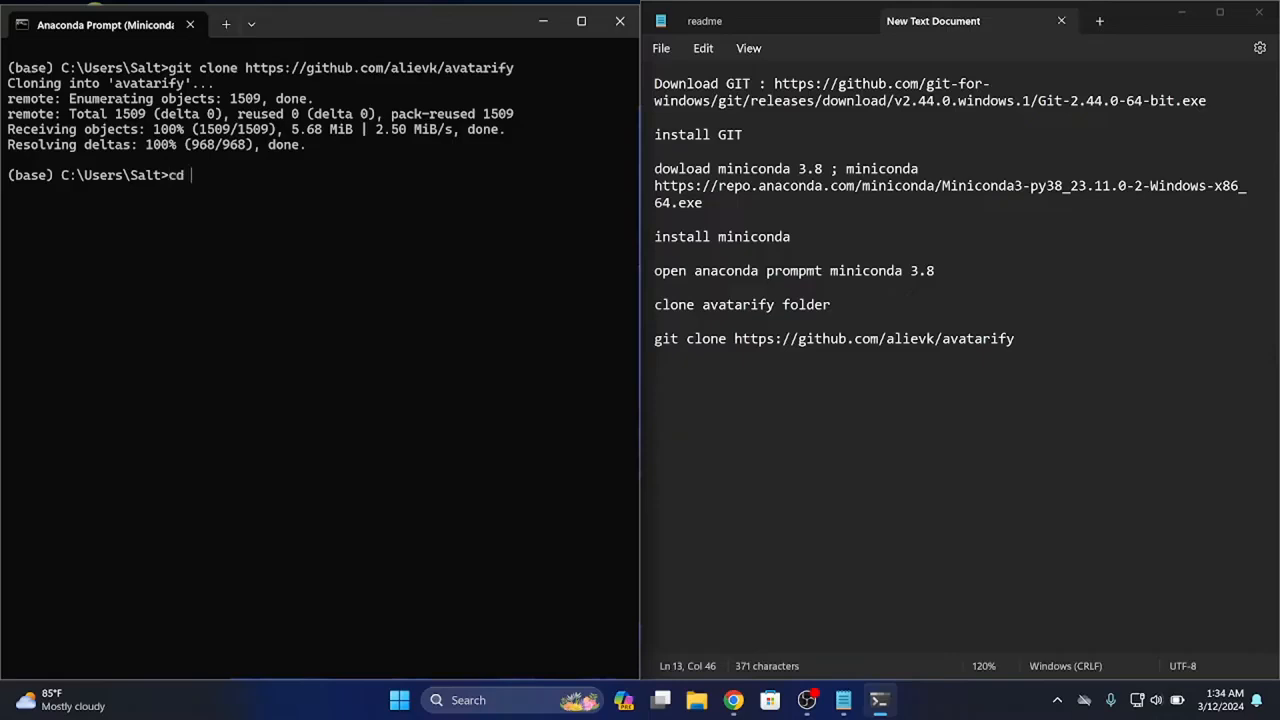
{"action": "type", "text": "avatarify"}
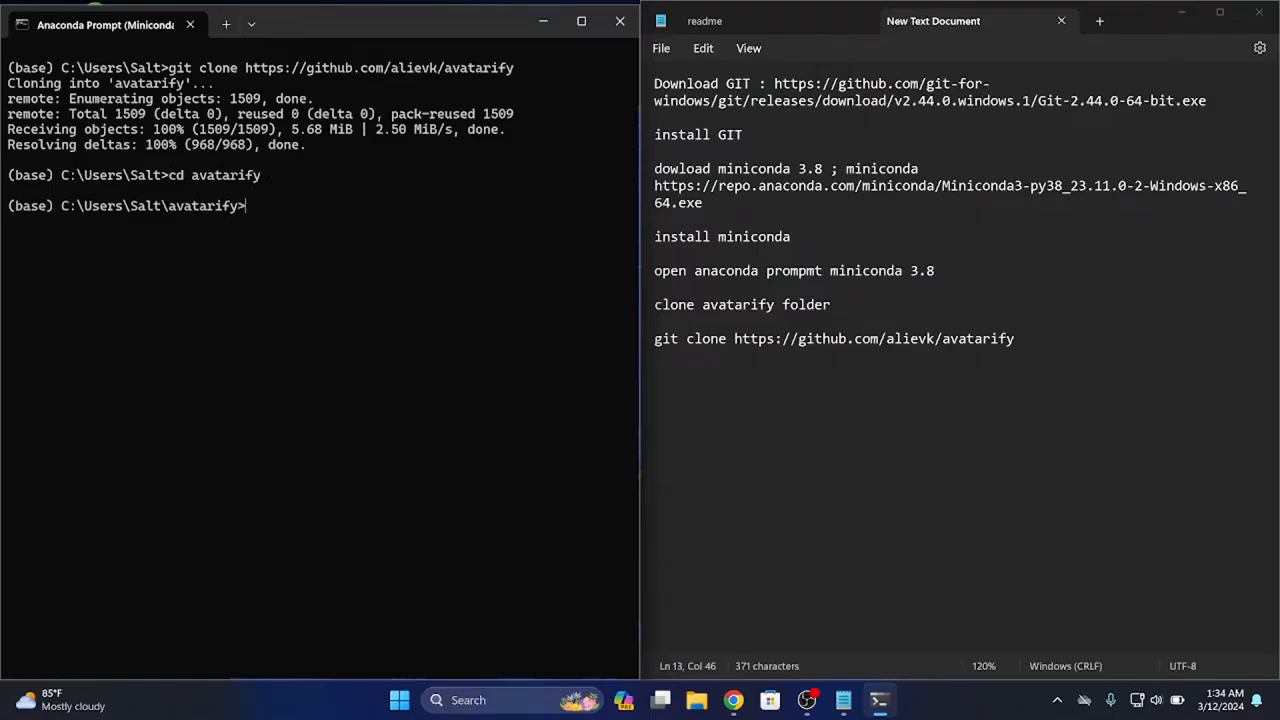
Add the line "enter your cloned avatarify directory" to the note below the git clone command.
{"action": "left_click", "coordinate": [1030, 338]}
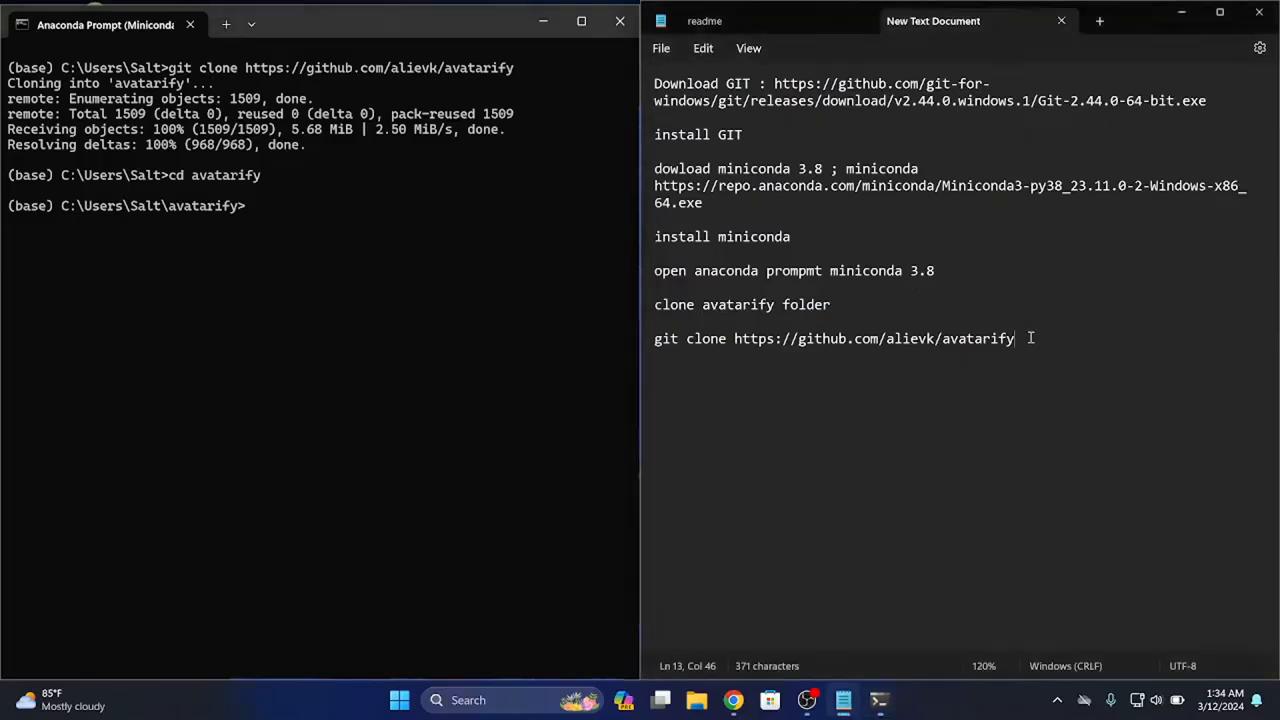
{"action": "key", "text": "Return"}
{"action": "key", "text": "Return"}
{"action": "type", "text": "enter y"}
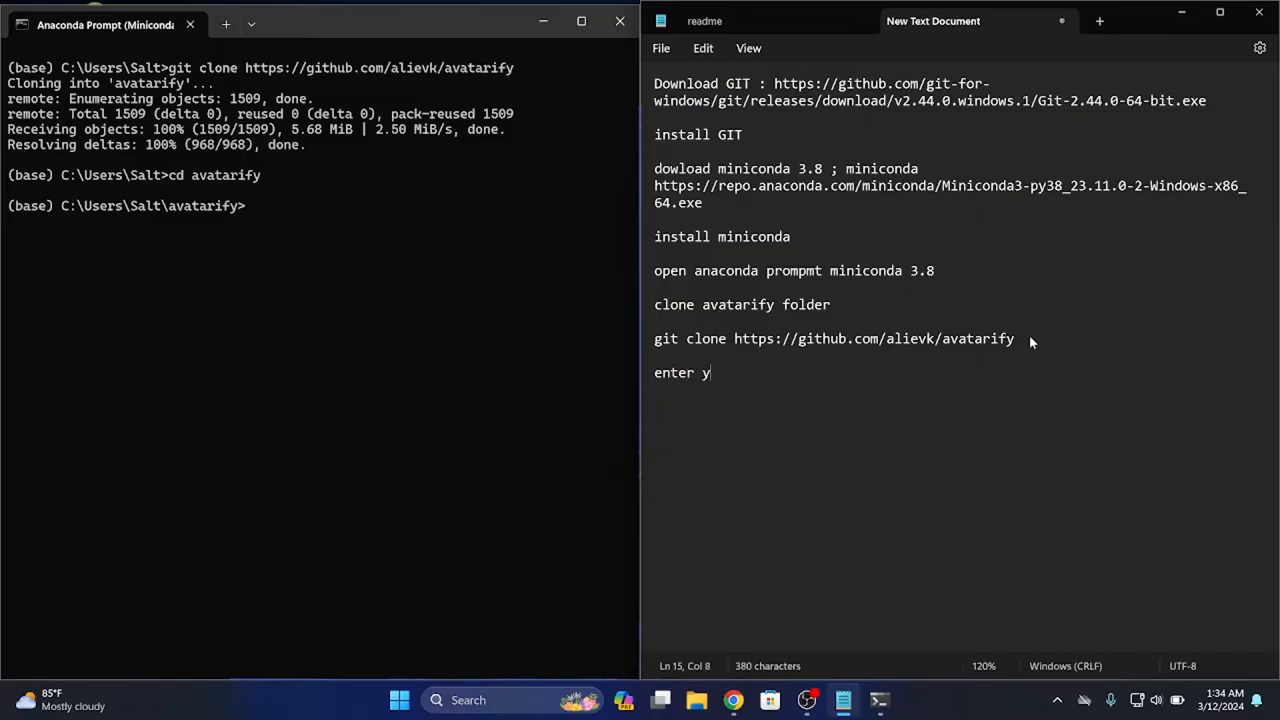
{"action": "type", "text": "our "}
{"action": "type", "text": "avatar"}
{"action": "key", "text": "BackSpace"}
{"action": "key", "text": "BackSpace"}
{"action": "key", "text": "BackSpace"}
{"action": "key", "text": "BackSpace"}
{"action": "key", "text": "BackSpace"}
{"action": "key", "text": "BackSpace"}
{"action": "type", "text": "clone d "}
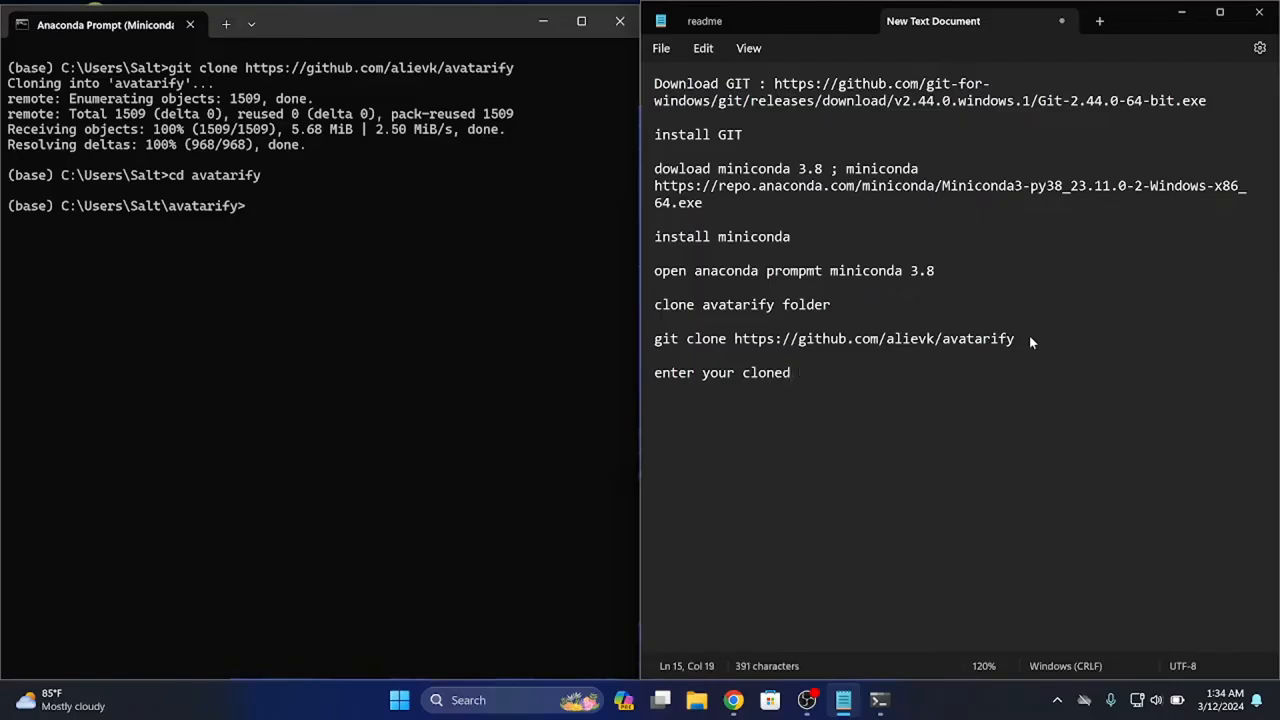
{"action": "type", "text": "avatarify"}
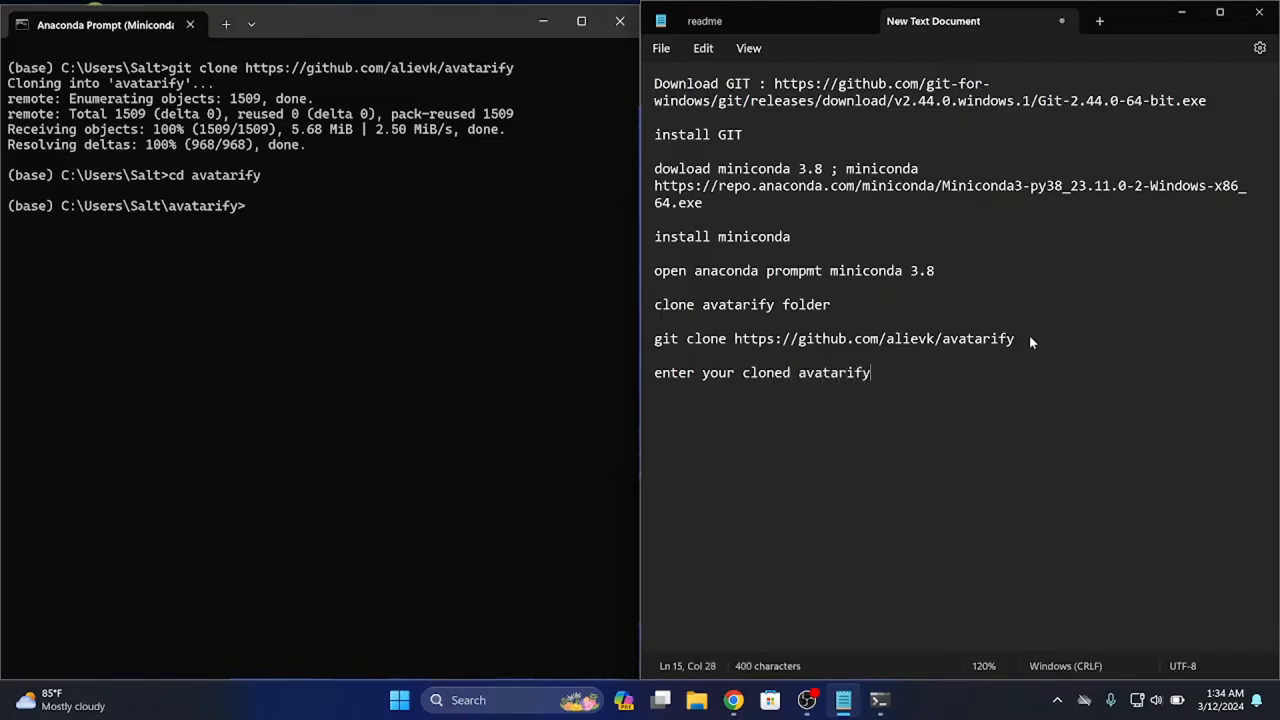
{"action": "type", "text": " directory"}
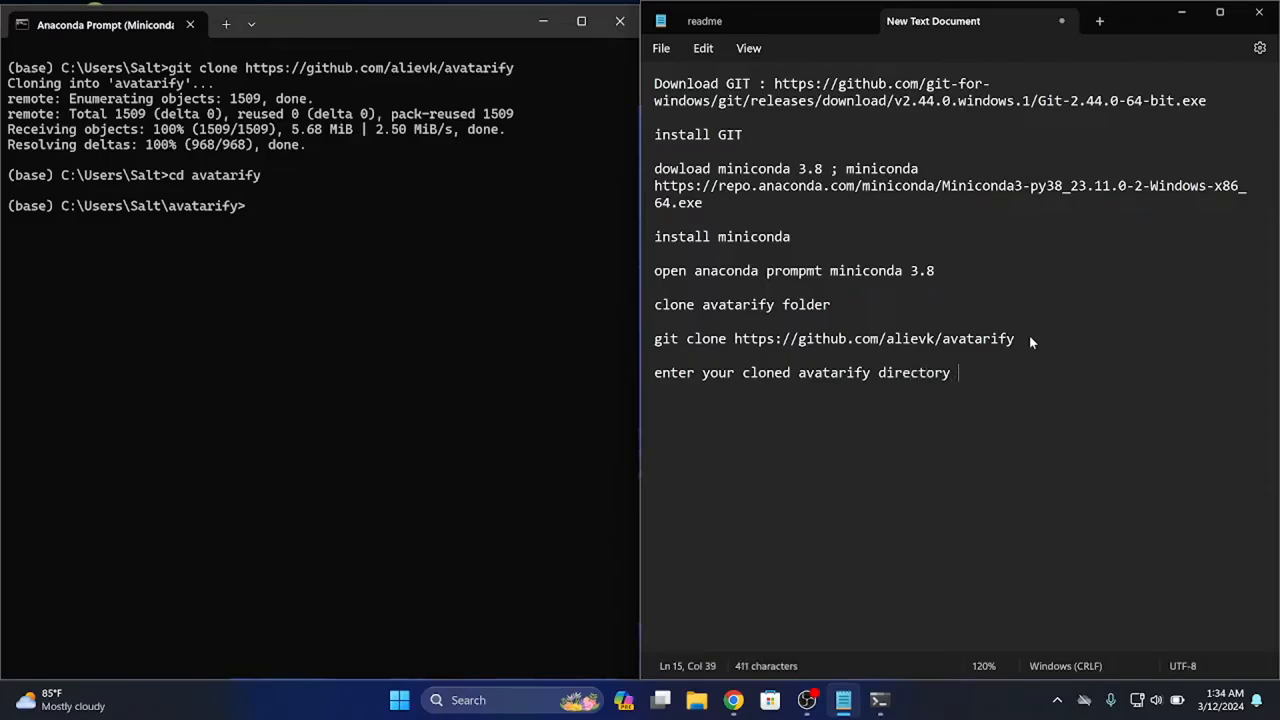
Enlarge the note's text to 140% zoom and turn off word wrap.
{"action": "scroll", "coordinate": [1000, 344], "scroll_direction": "up", "scroll_amount": 2, "text": "ctrl"}
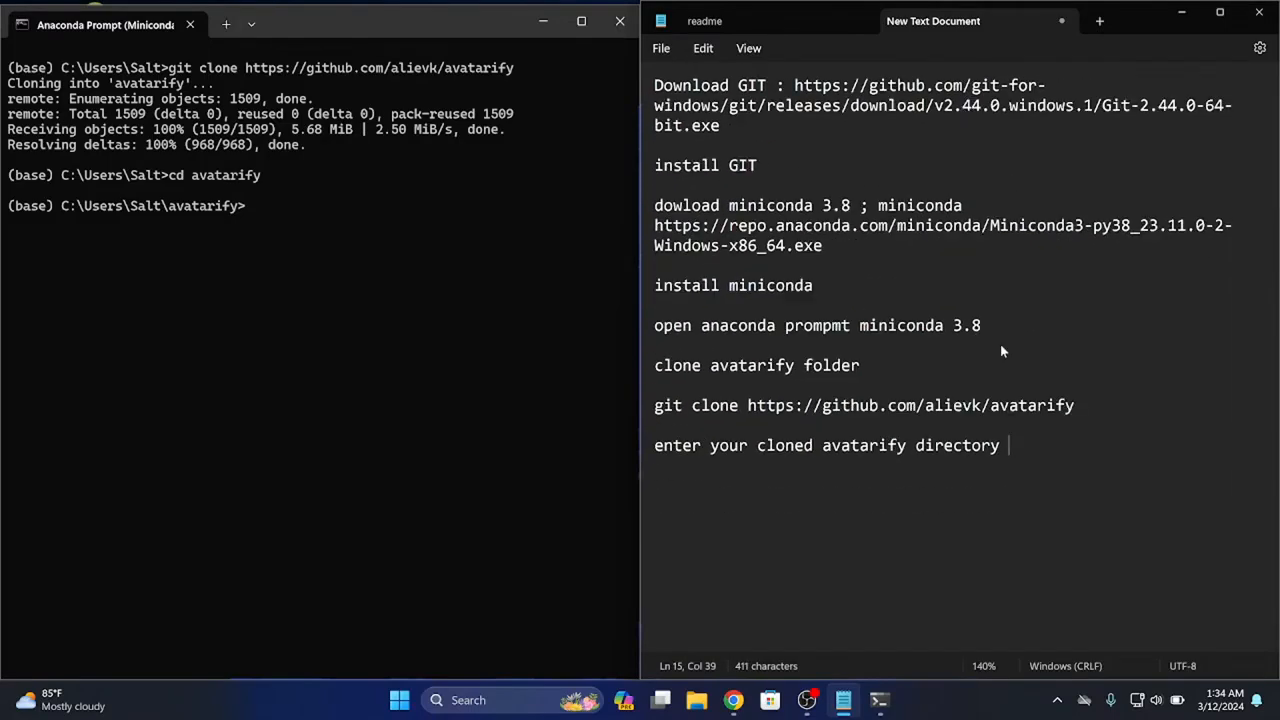
{"action": "left_click", "coordinate": [755, 48]}
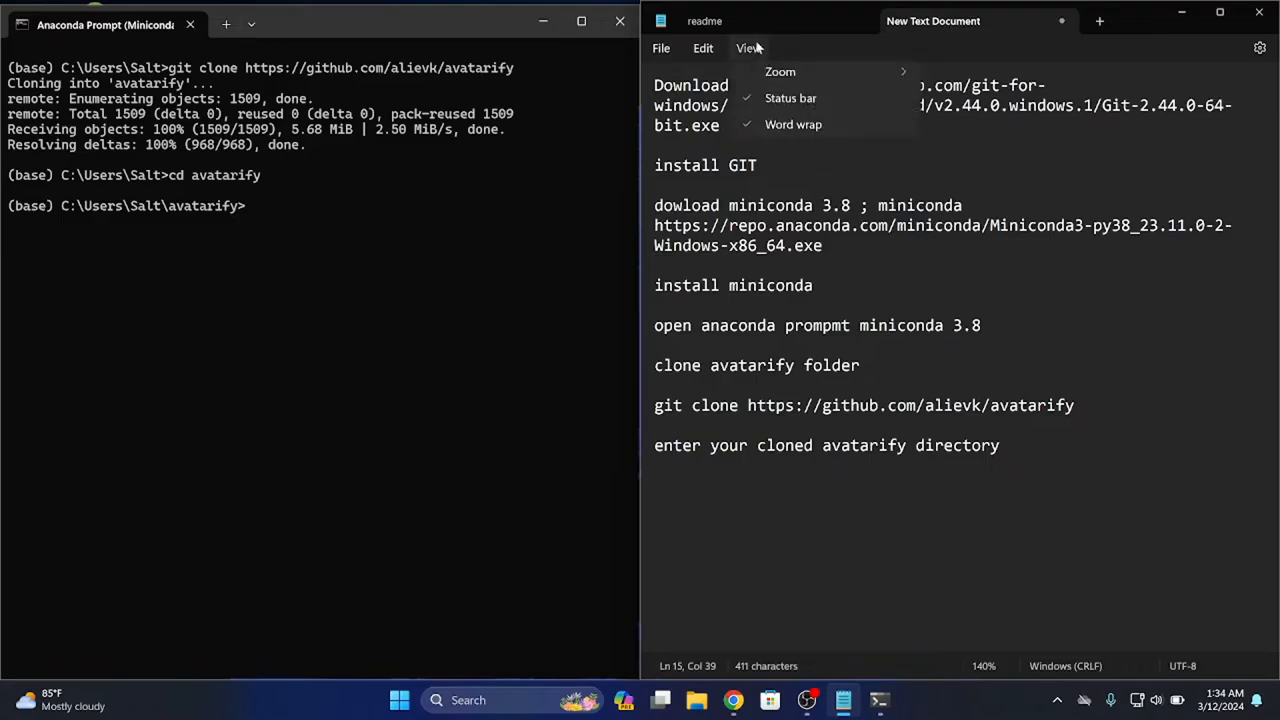
{"action": "left_click", "coordinate": [704, 48]}
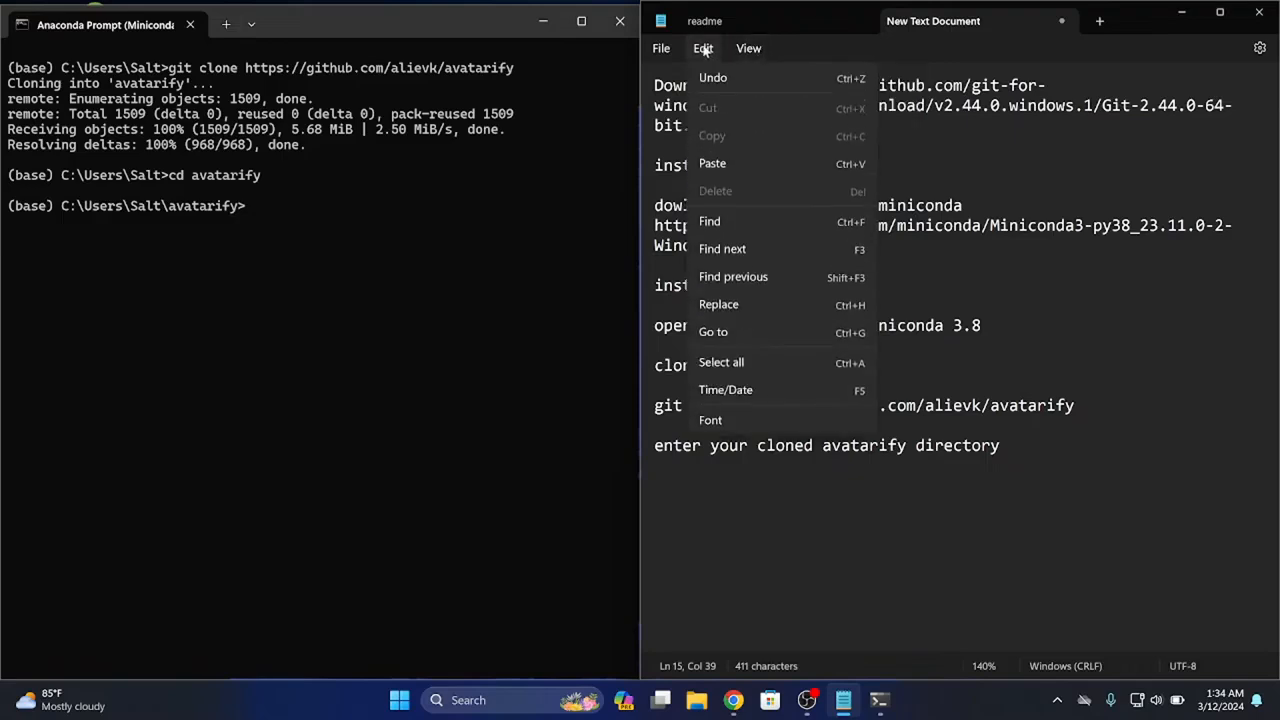
{"action": "mouse_move", "coordinate": [733, 50]}
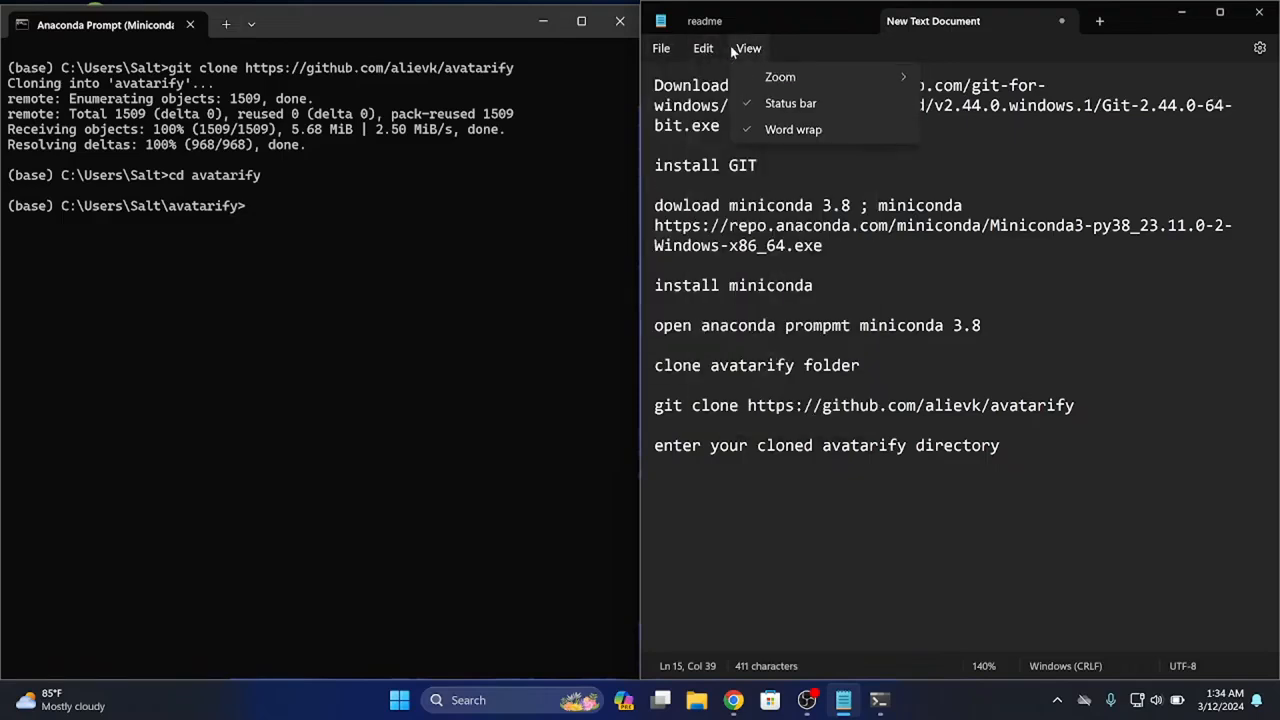
{"action": "left_click", "coordinate": [782, 127]}
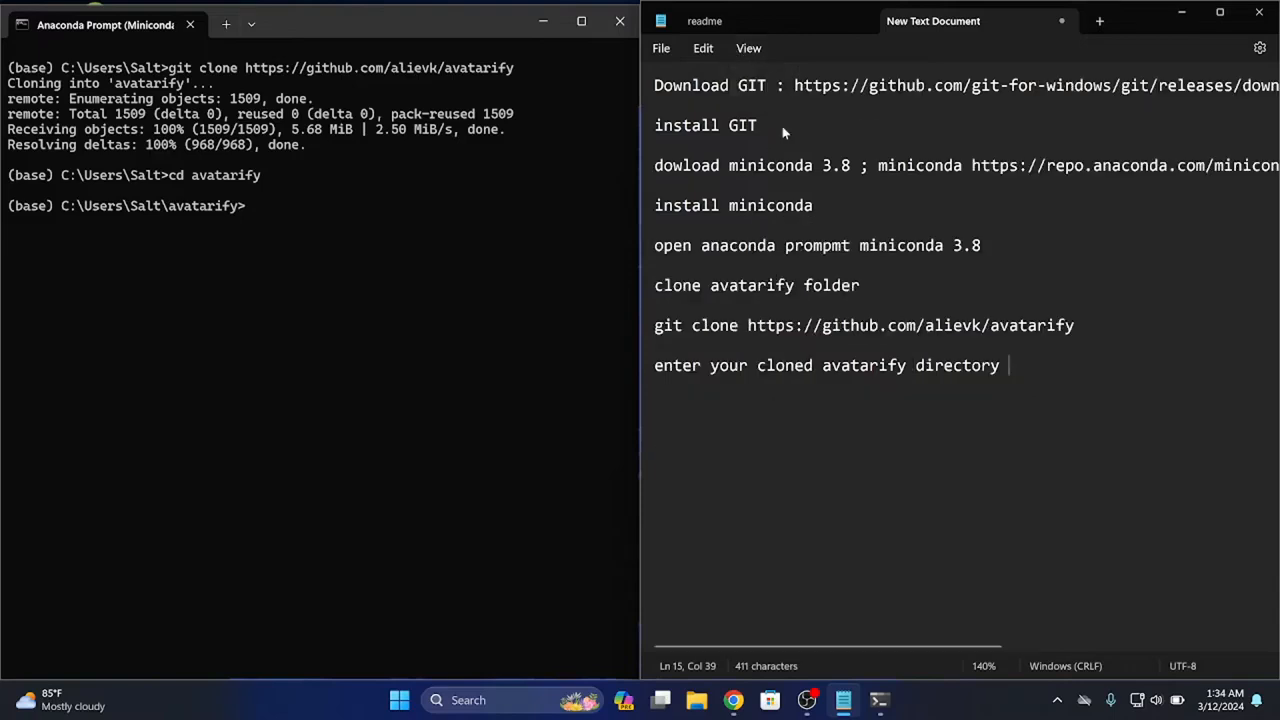
Turn on word wrap in the note and enlarge its text to 150% zoom.
{"action": "left_click", "coordinate": [750, 48]}
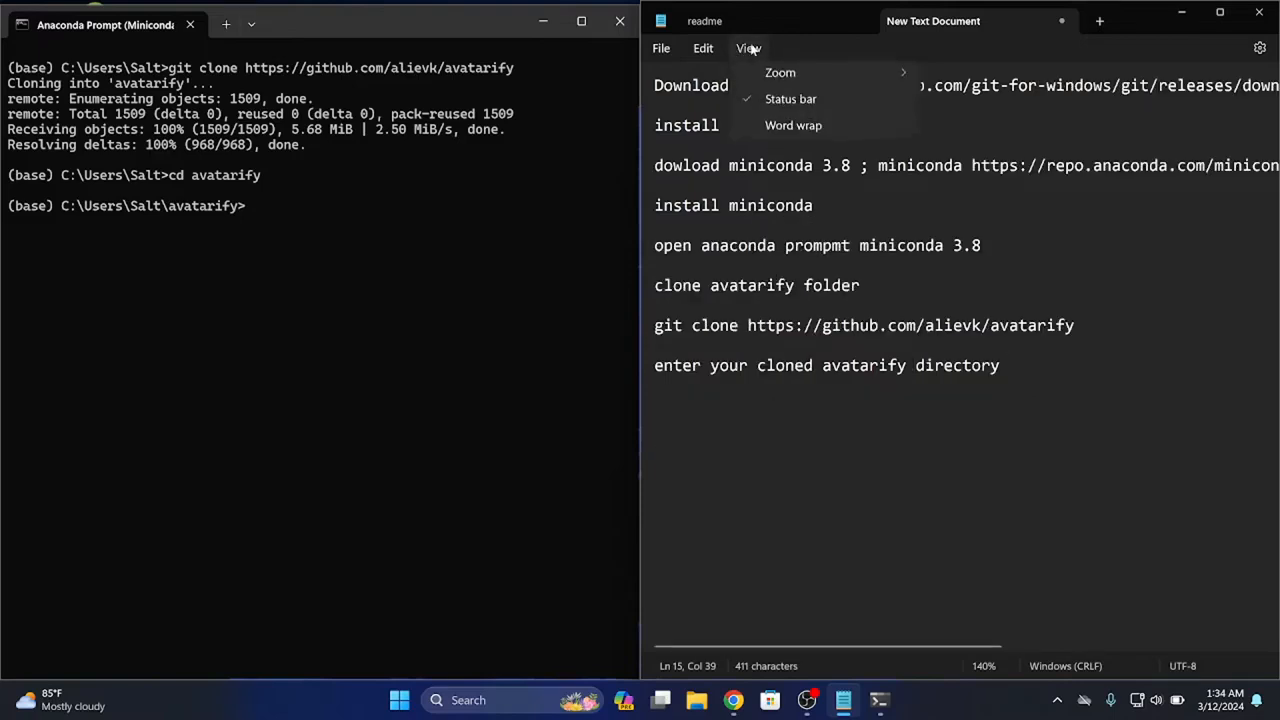
{"action": "left_click", "coordinate": [783, 127]}
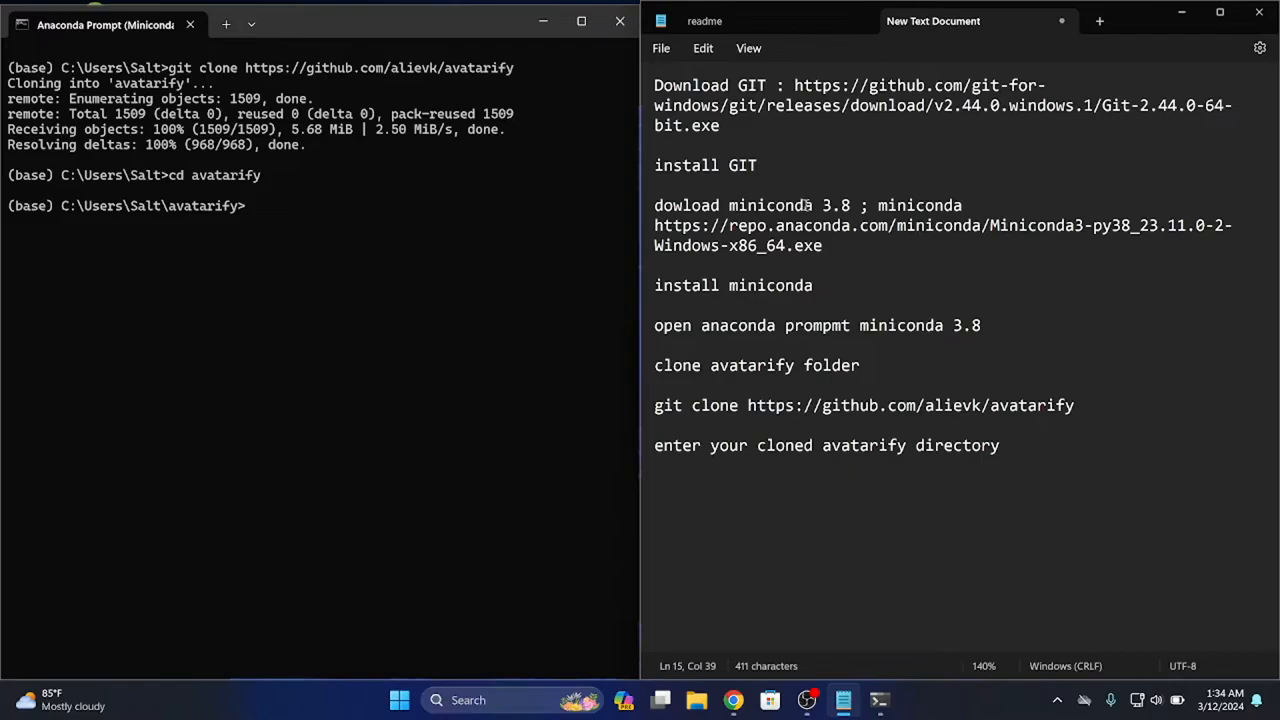
{"action": "scroll", "coordinate": [806, 205], "scroll_direction": "up", "scroll_amount": 1}
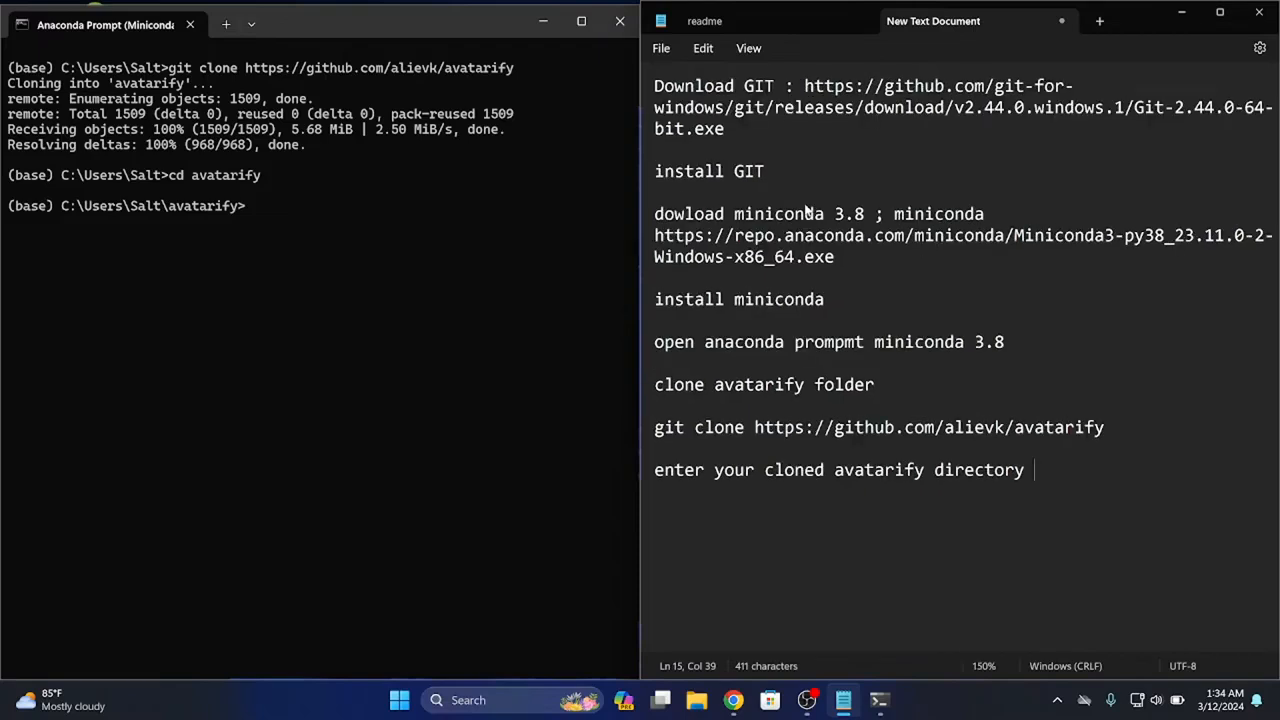
Add the line "cd avatarify" to the note, one blank line below the cloned directory instruction.
{"action": "key", "text": "Return"}
{"action": "key", "text": "Return"}
{"action": "type", "text": "cd ac"}
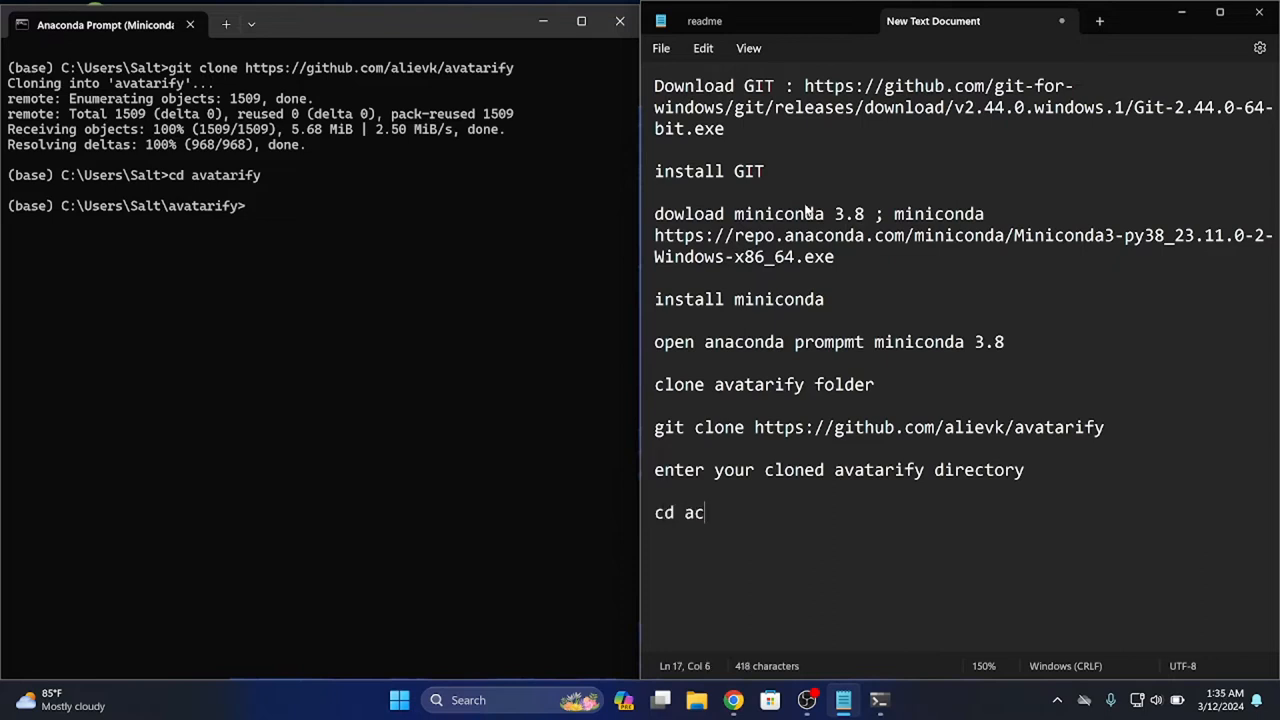
{"action": "key", "text": "BackSpace"}
{"action": "key", "text": "BackSpace"}
{"action": "type", "text": "avatarify"}
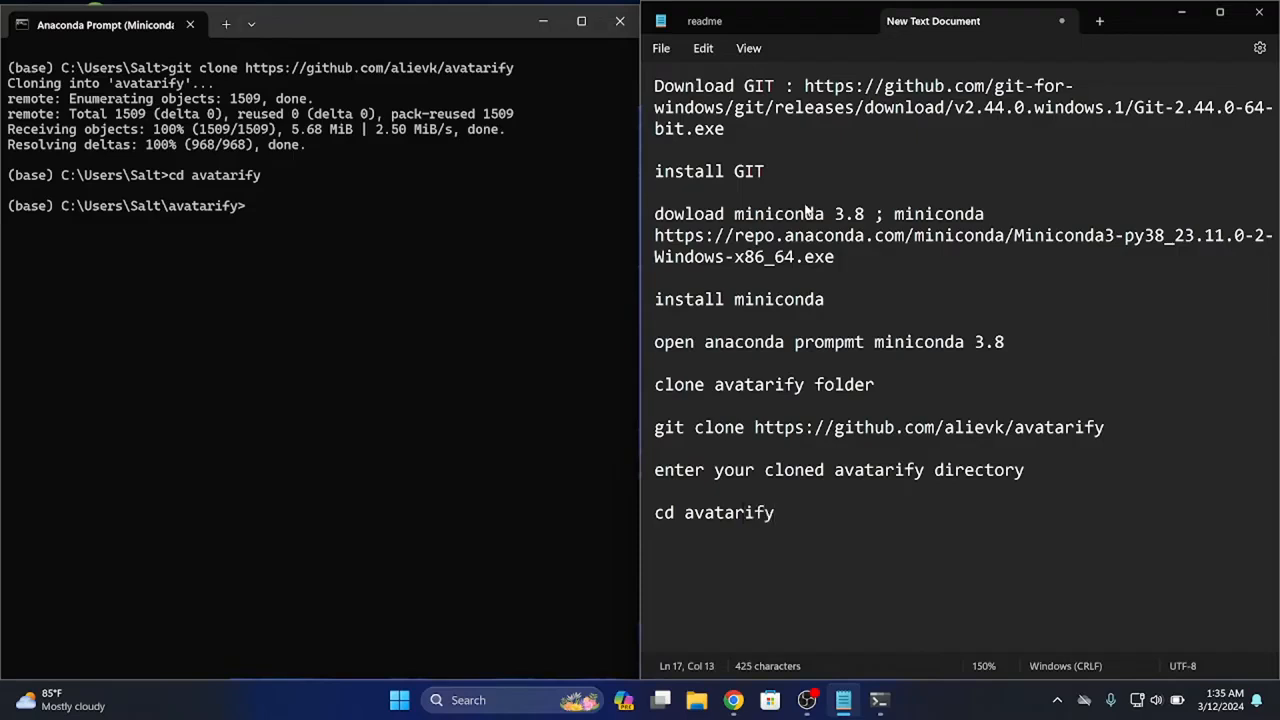
List the avatarify folder's contents with "dir" in the Anaconda Prompt and highlight the scripts folder.
{"action": "left_click", "coordinate": [363, 280]}
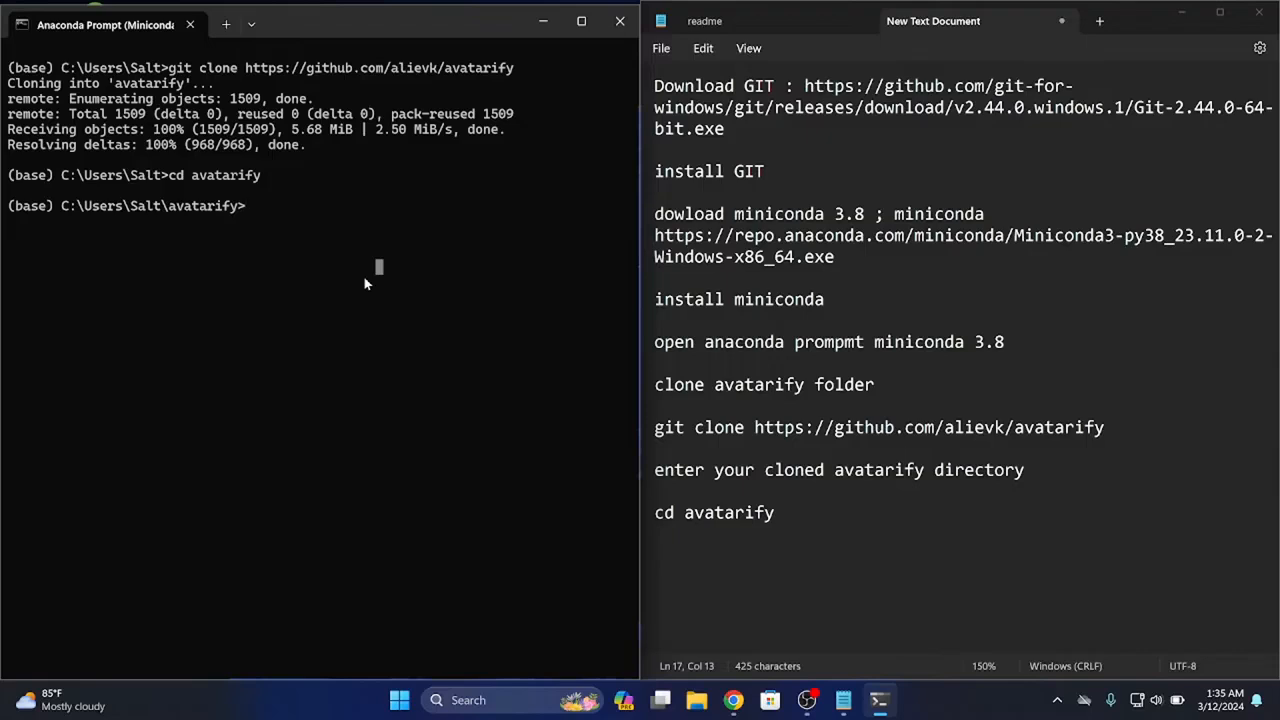
{"action": "type", "text": "dir"}
{"action": "key", "text": "Return"}
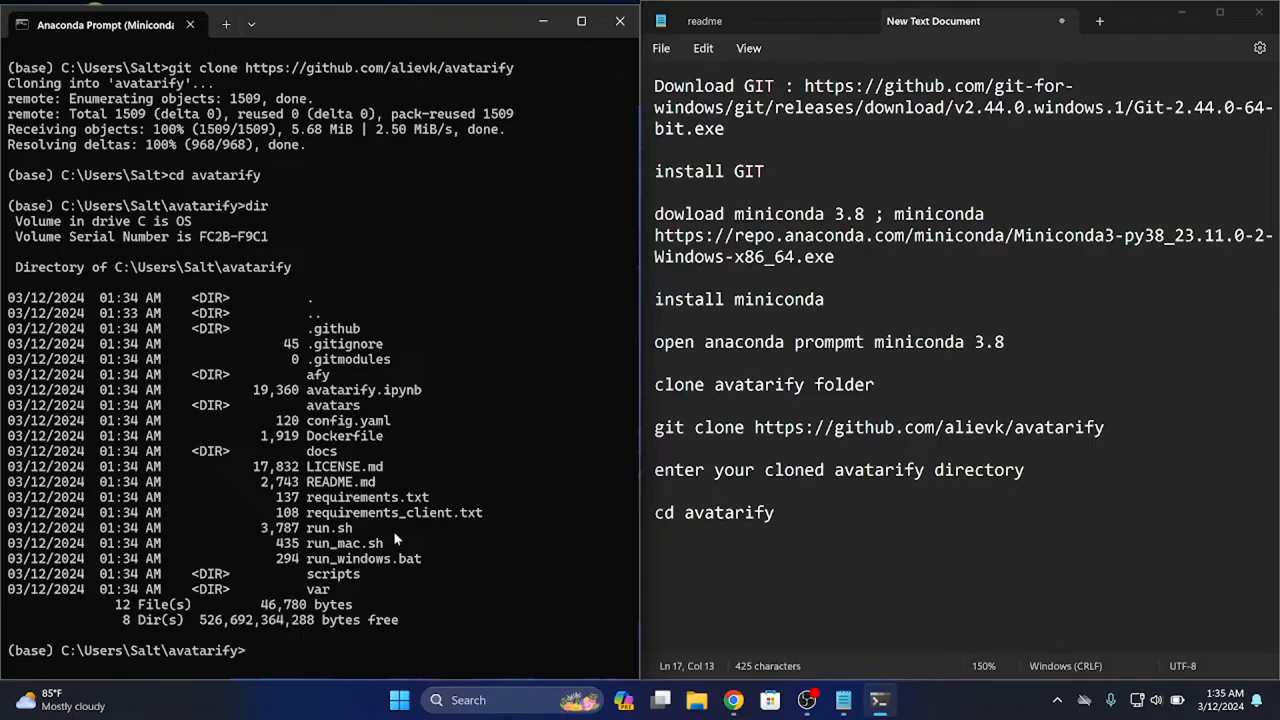
{"action": "triple_click", "coordinate": [350, 576]}
{"action": "double_click", "coordinate": [334, 578]}
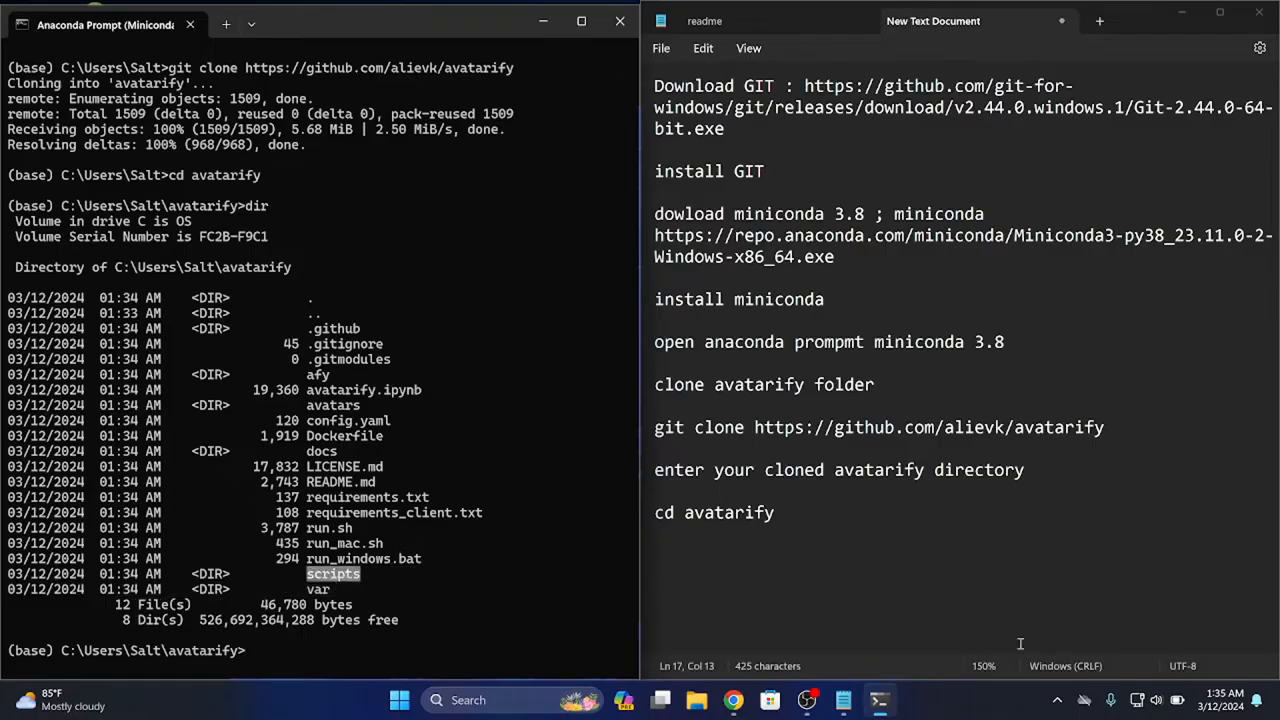
Add the line "cd scripts" to the note directly below "cd avatarify".
{"action": "left_click", "coordinate": [793, 528]}
{"action": "key", "text": "Return"}
{"action": "type", "text": "cd "}
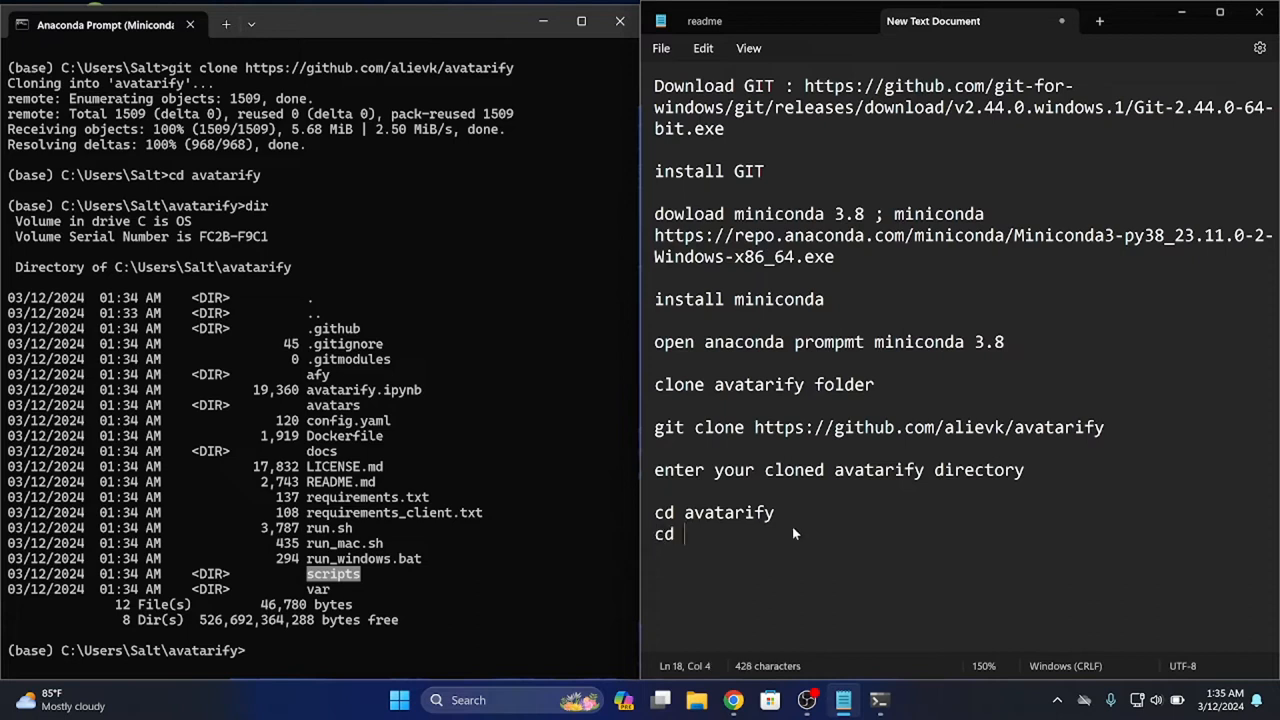
{"action": "type", "text": "scripts"}
Copy "cd scripts" from the note and run it in the Anaconda Prompt.
{"action": "key", "text": "shift+Left"}
{"action": "key", "text": "shift+Left"}
{"action": "key", "text": "shift+Left"}
{"action": "key", "text": "shift+Left"}
{"action": "key", "text": "shift+Left"}
{"action": "key", "text": "shift+Left"}
{"action": "key", "text": "shift+Left"}
{"action": "key", "text": "shift+Left"}
{"action": "key", "text": "shift+Left"}
{"action": "key", "text": "shift+Left"}
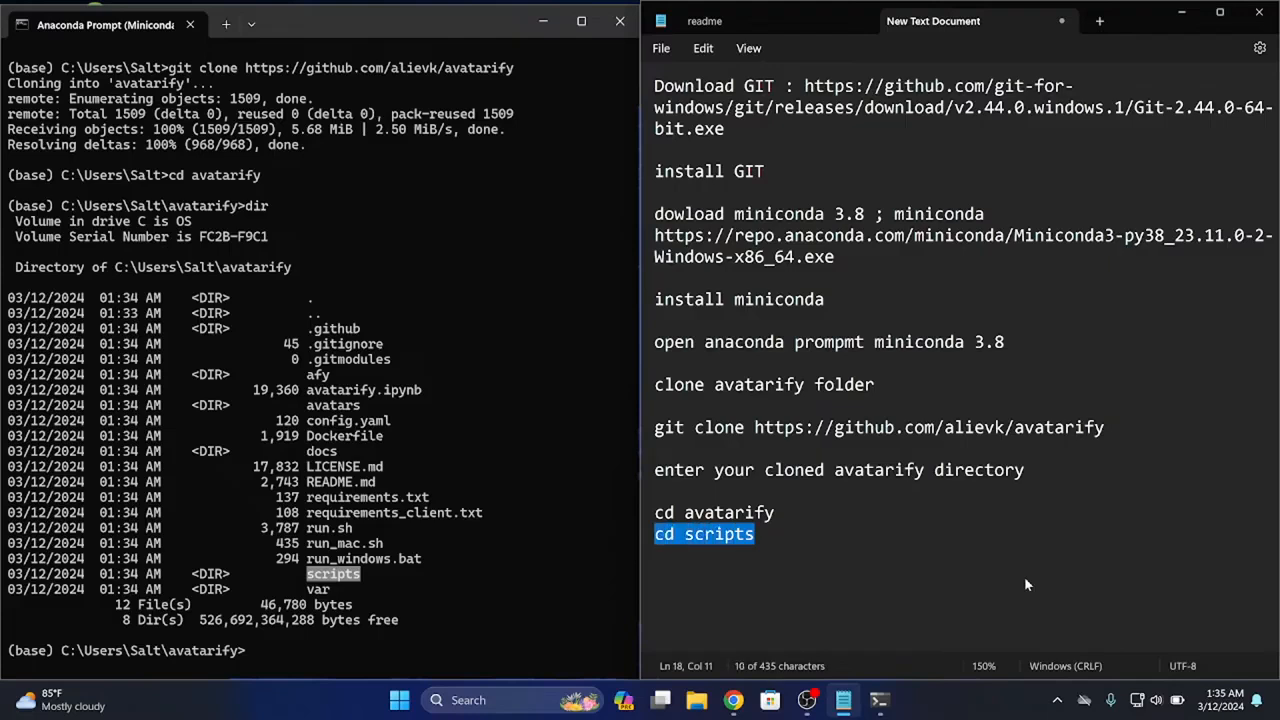
{"action": "key", "text": "ctrl+c"}
{"action": "left_click", "coordinate": [281, 405]}
{"action": "key", "text": "ctrl+v"}
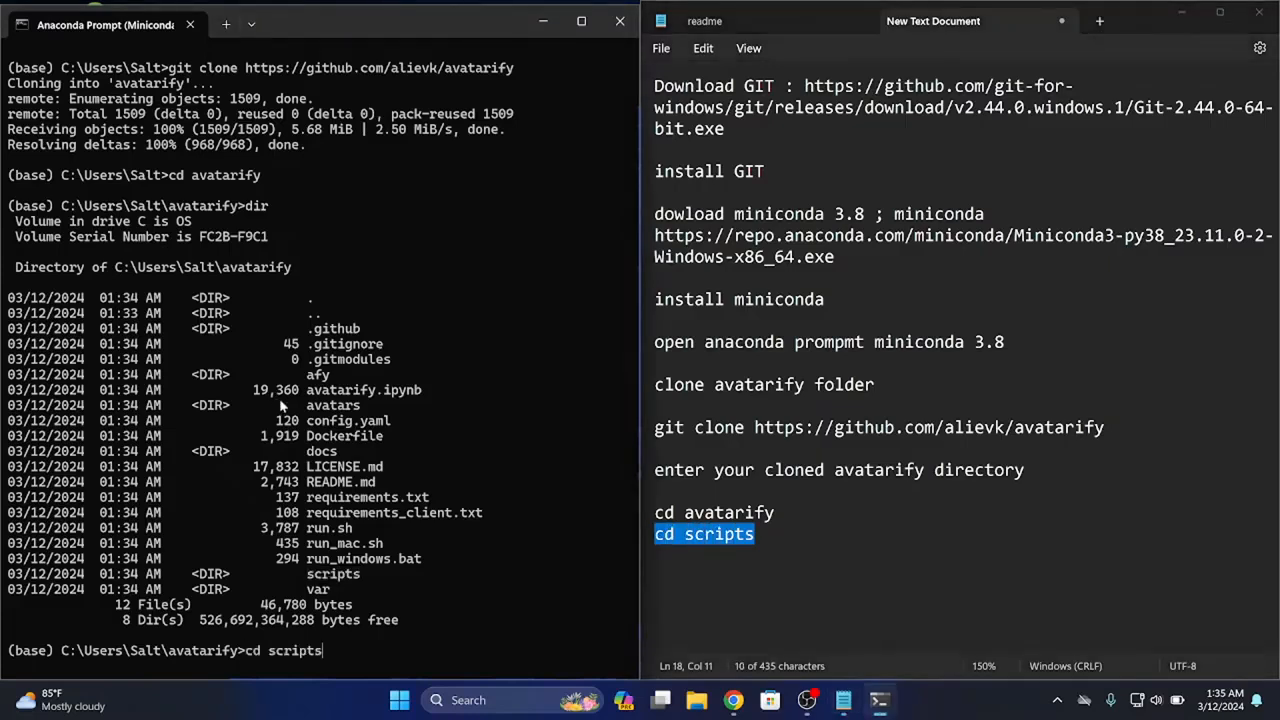
{"action": "key", "text": "Return"}
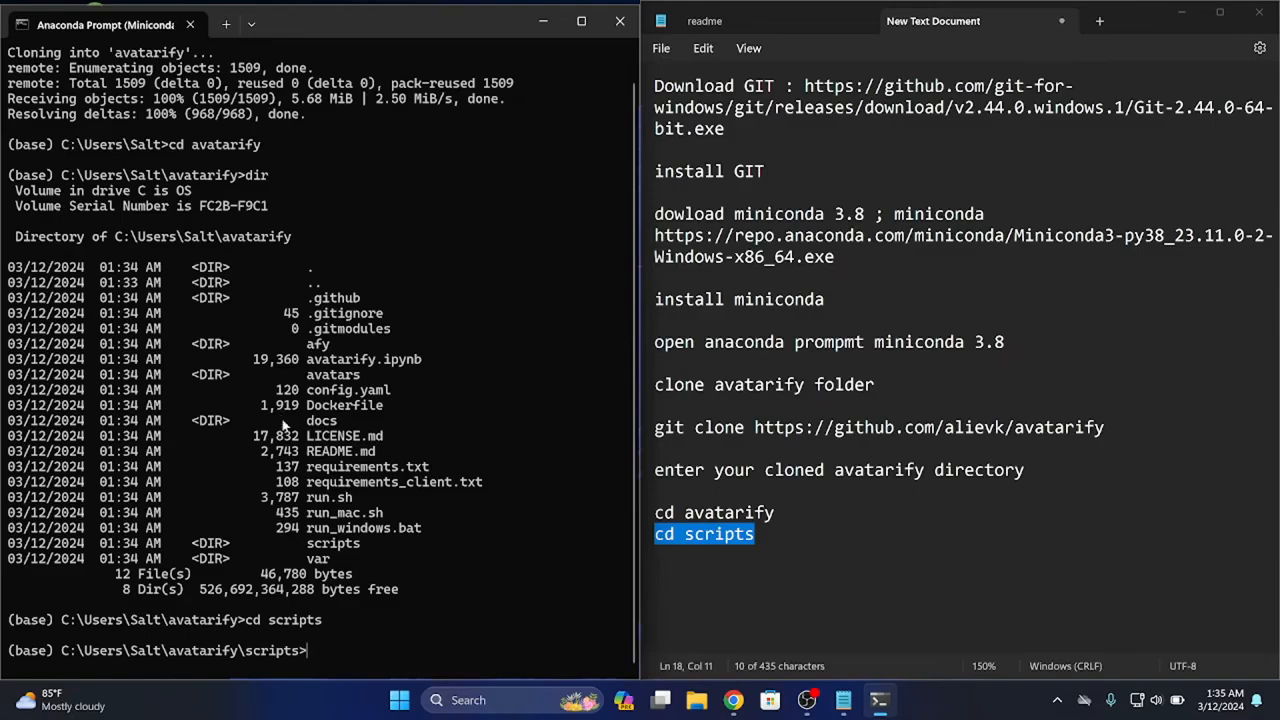
List the scripts folder's contents with "dir" and highlight the file name install_windows.bat.
{"action": "type", "text": "dir"}
{"action": "key", "text": "Return"}
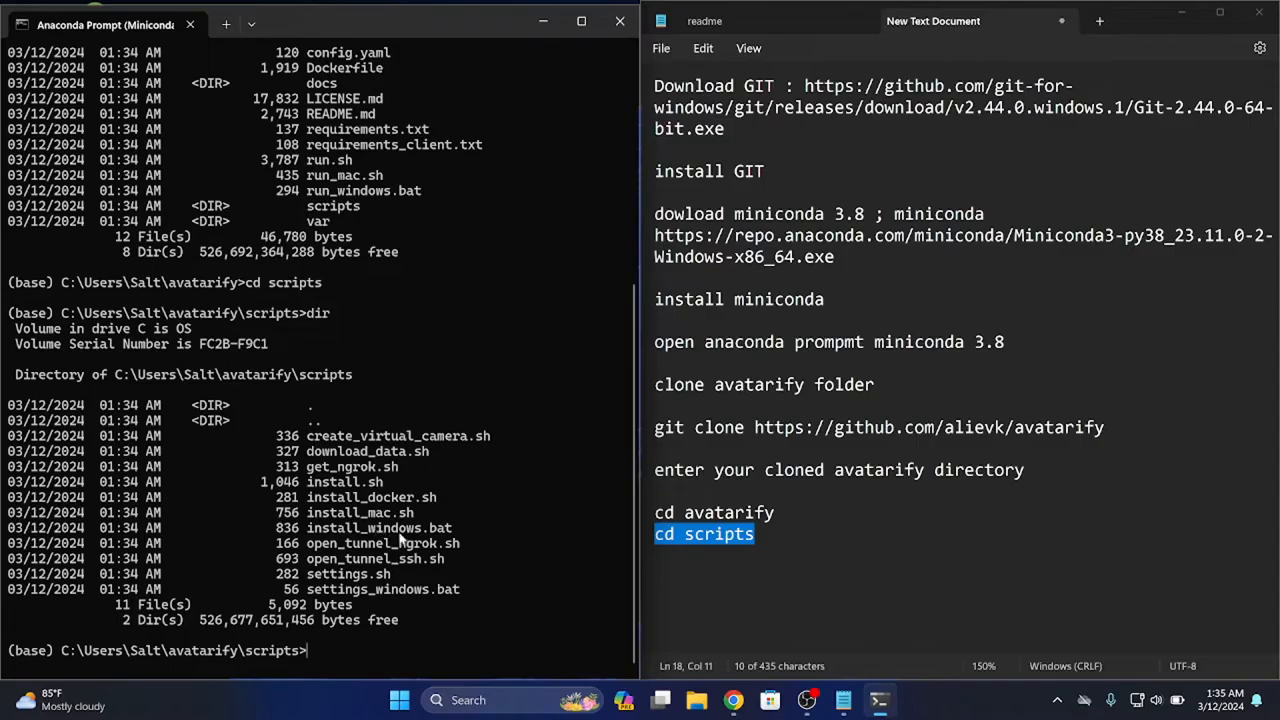
{"action": "left_click_drag", "start_coordinate": [455, 528], "coordinate": [308, 528]}
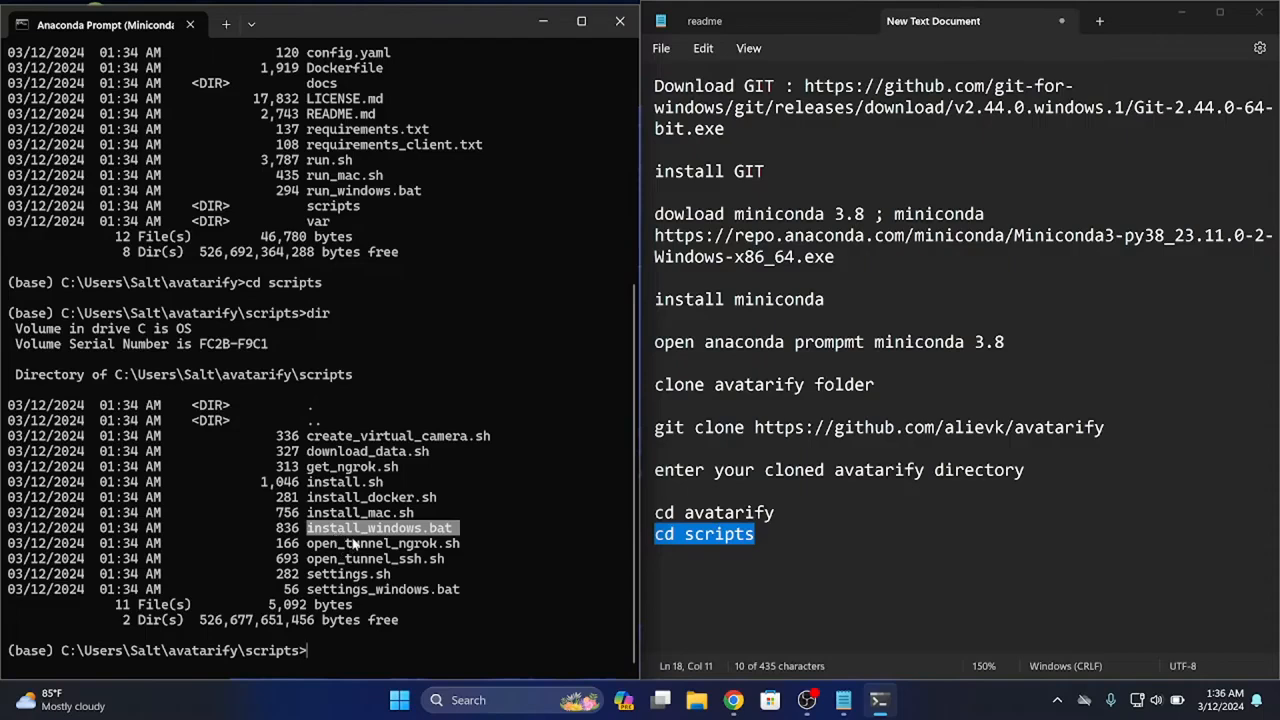
Add the line "type install_windows.bat" to the note below "cd scripts", separated by a blank line.
{"action": "left_click_drag", "start_coordinate": [792, 562], "coordinate": [777, 541]}
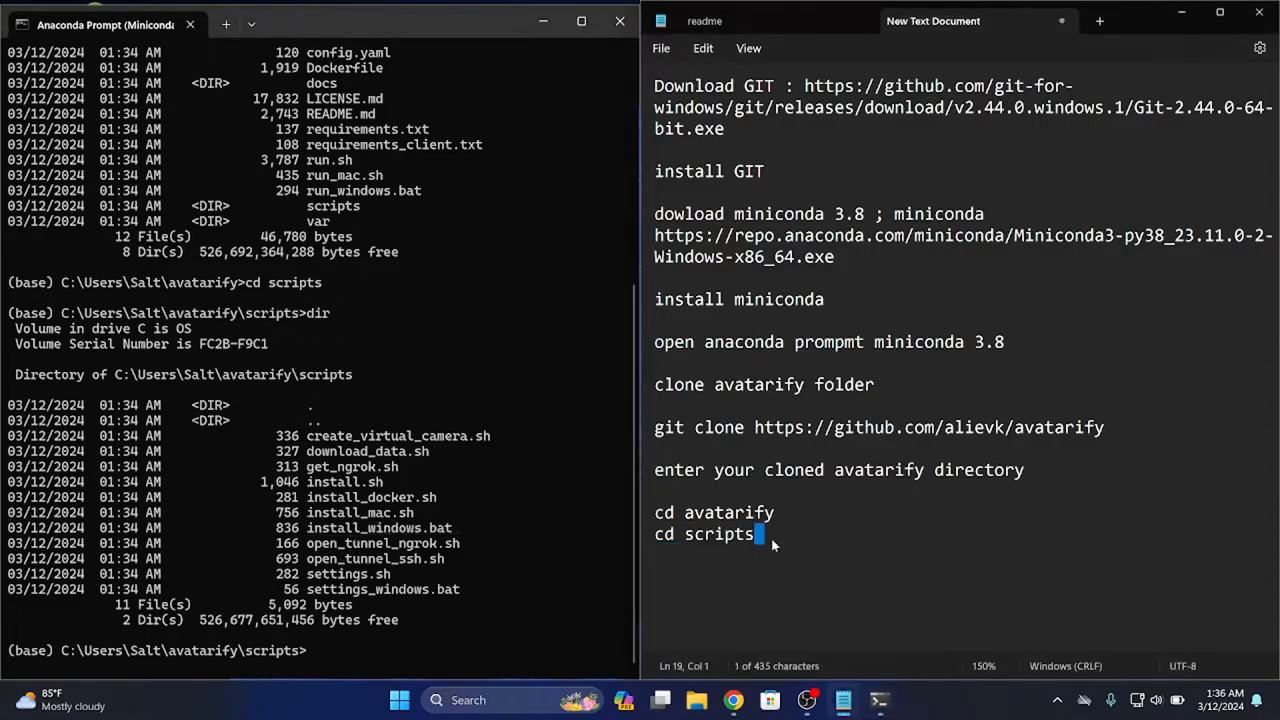
{"action": "key", "text": "Return"}
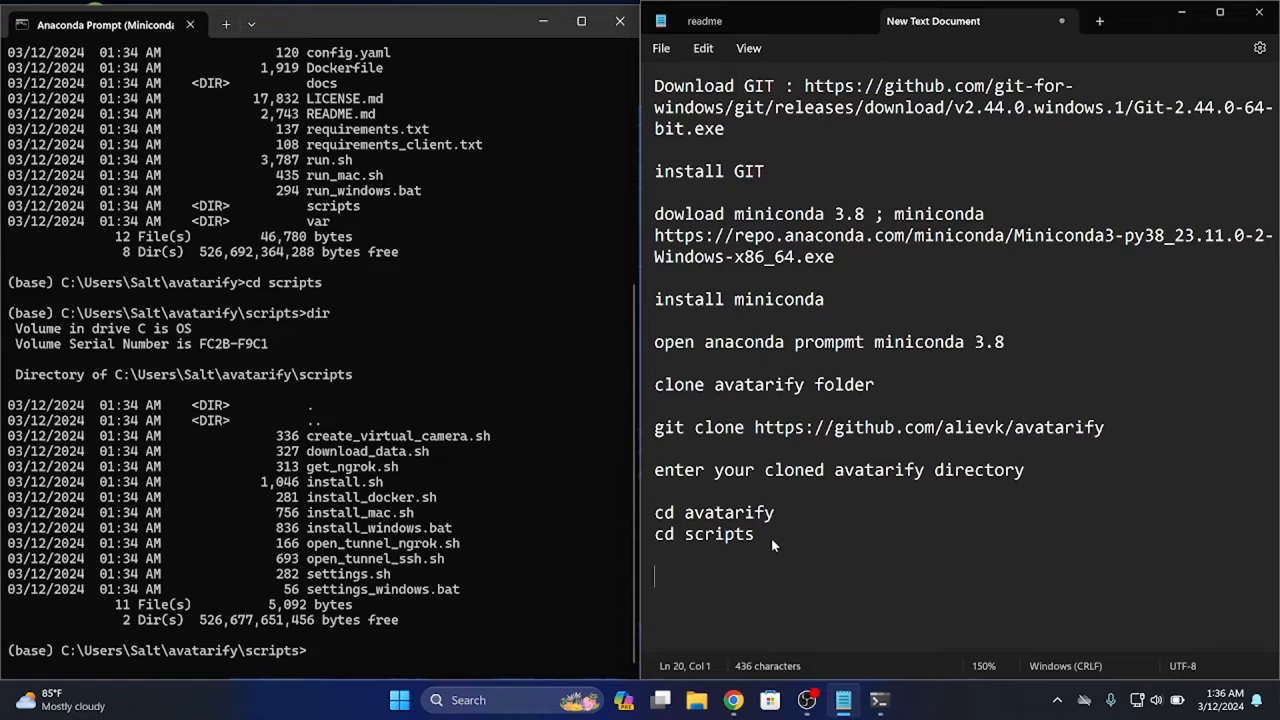
{"action": "type", "text": "type install_windows.bat"}
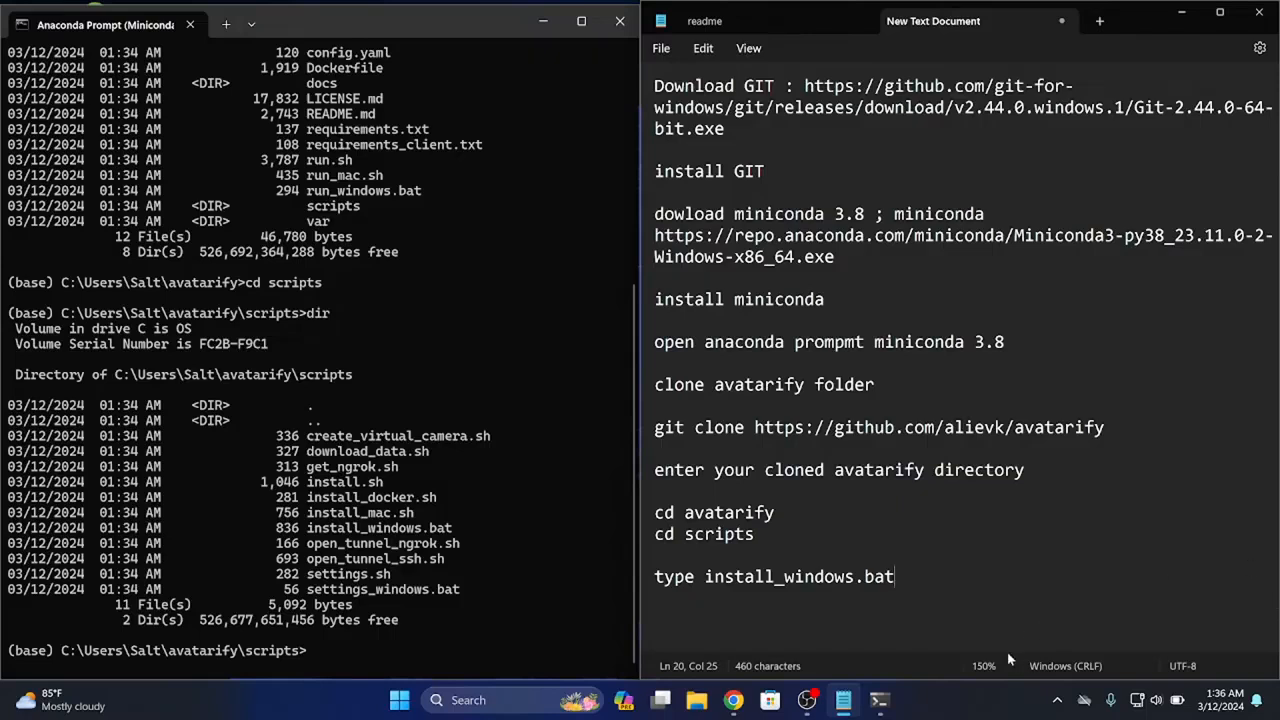
Copy "type install_windows.bat" from the note and run it in the Anaconda Prompt to display the batch file.
{"action": "left_click_drag", "start_coordinate": [896, 577], "coordinate": [640, 580]}
{"action": "left_click", "coordinate": [466, 560]}
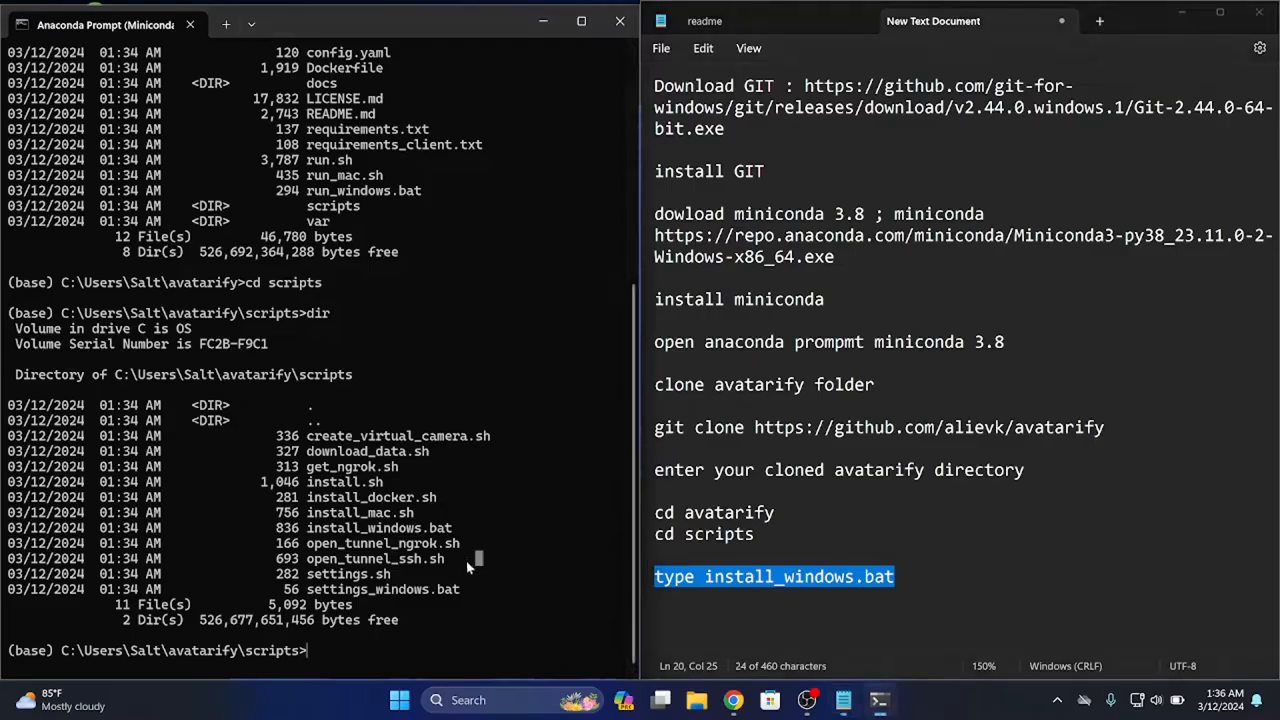
{"action": "key", "text": "ctrl+v"}
{"action": "key", "text": "Return"}
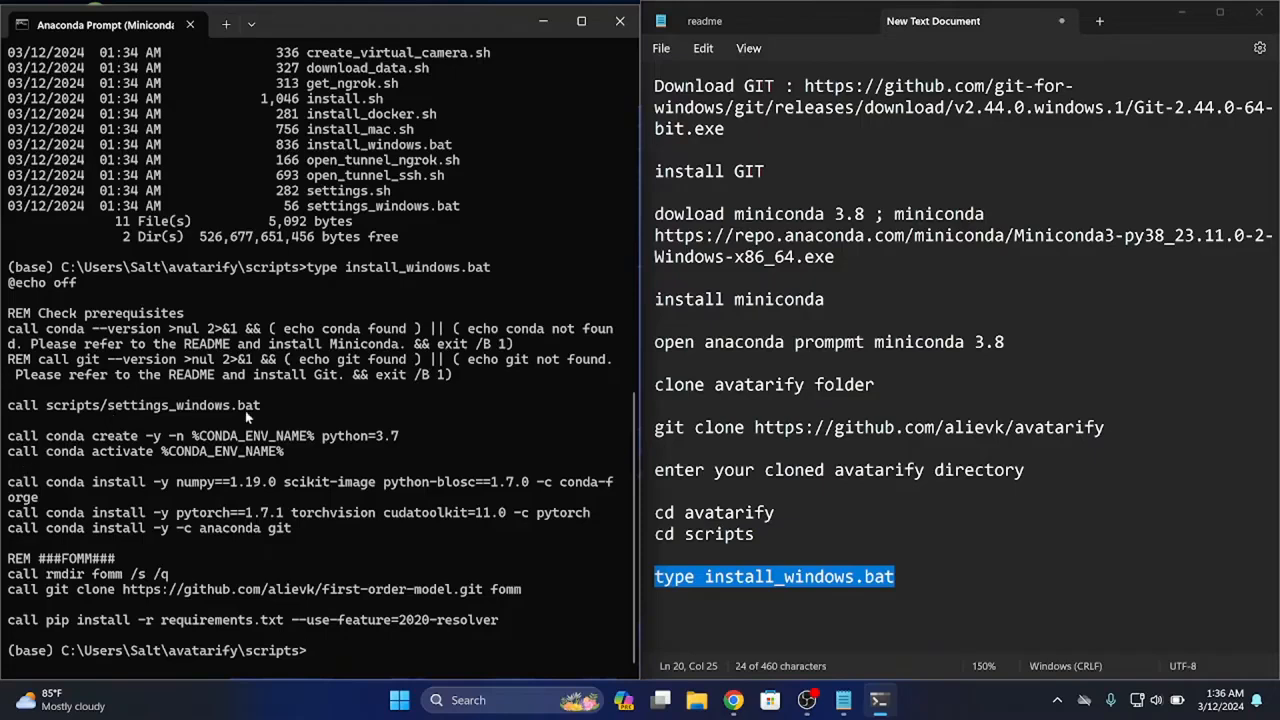
Copy the batch file's commands from the settings_windows.bat call through pip install and paste them into the note under a new "scripts" heading.
{"action": "left_click", "coordinate": [764, 535]}
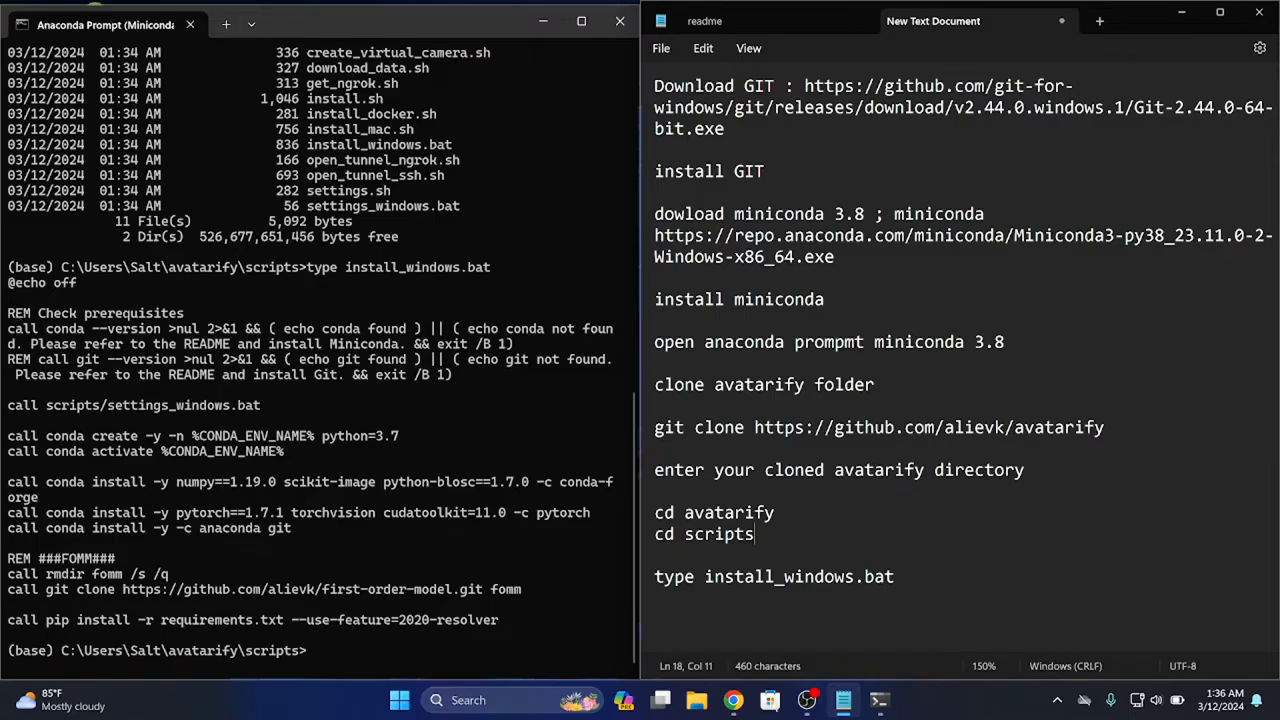
{"action": "mouse_move", "coordinate": [513, 623]}
{"action": "left_mouse_down"}
{"action": "mouse_move", "coordinate": [361, 573]}
{"action": "mouse_move", "coordinate": [64, 408]}
{"action": "mouse_move", "coordinate": [6, 410]}
{"action": "left_mouse_up"}
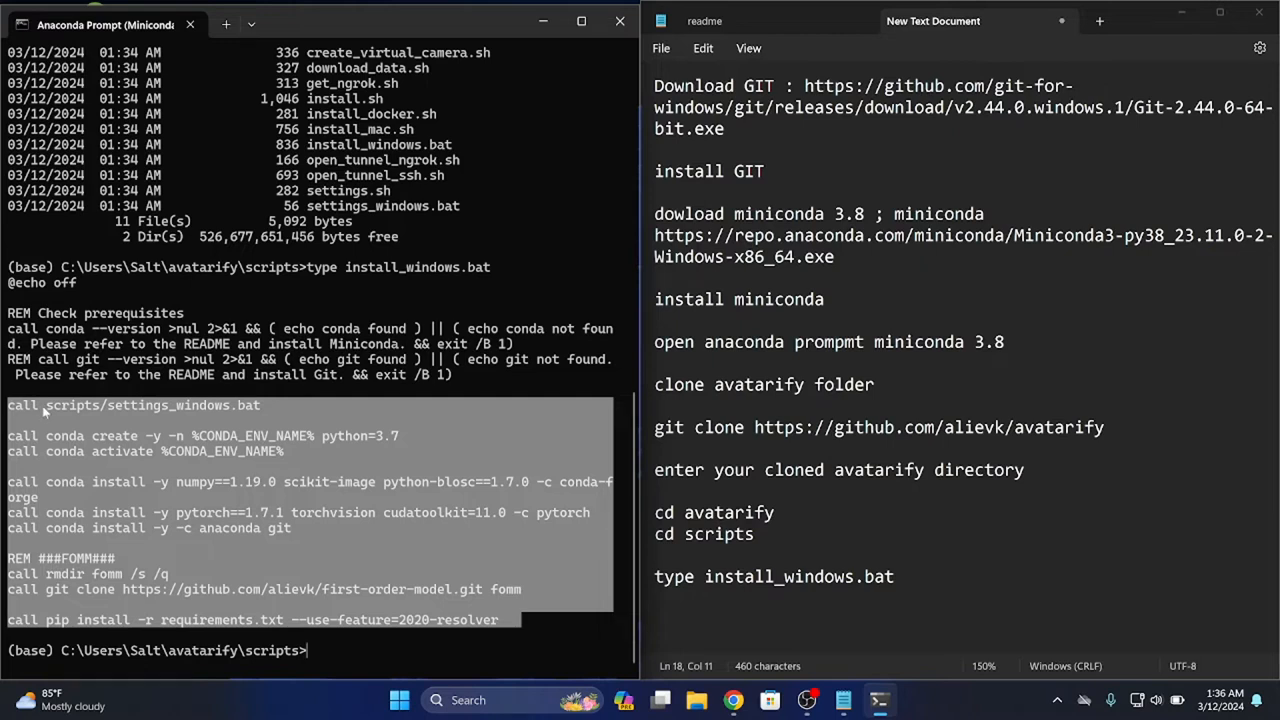
{"action": "right_click", "coordinate": [43, 411]}
{"action": "left_click", "coordinate": [920, 605]}
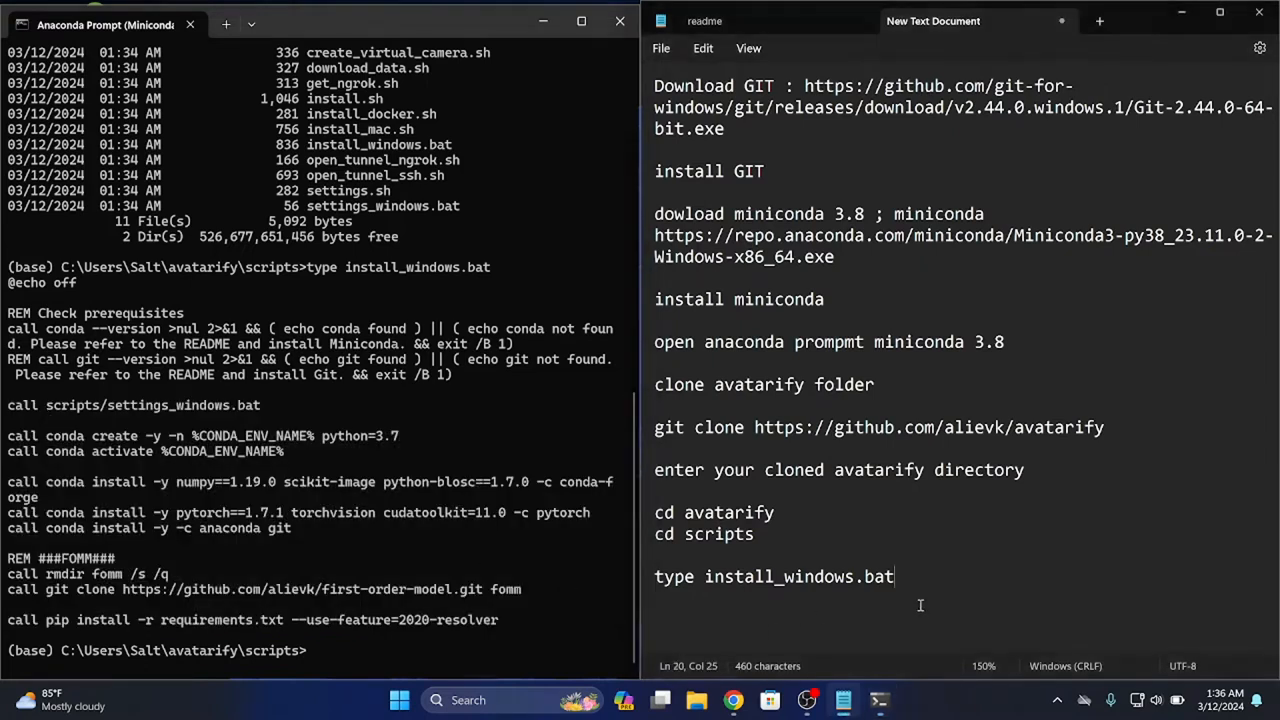
{"action": "key", "text": "Return"}
{"action": "key", "text": "Return"}
{"action": "type", "text": "scripts"}
{"action": "key", "text": "Return"}
{"action": "key", "text": "Return"}
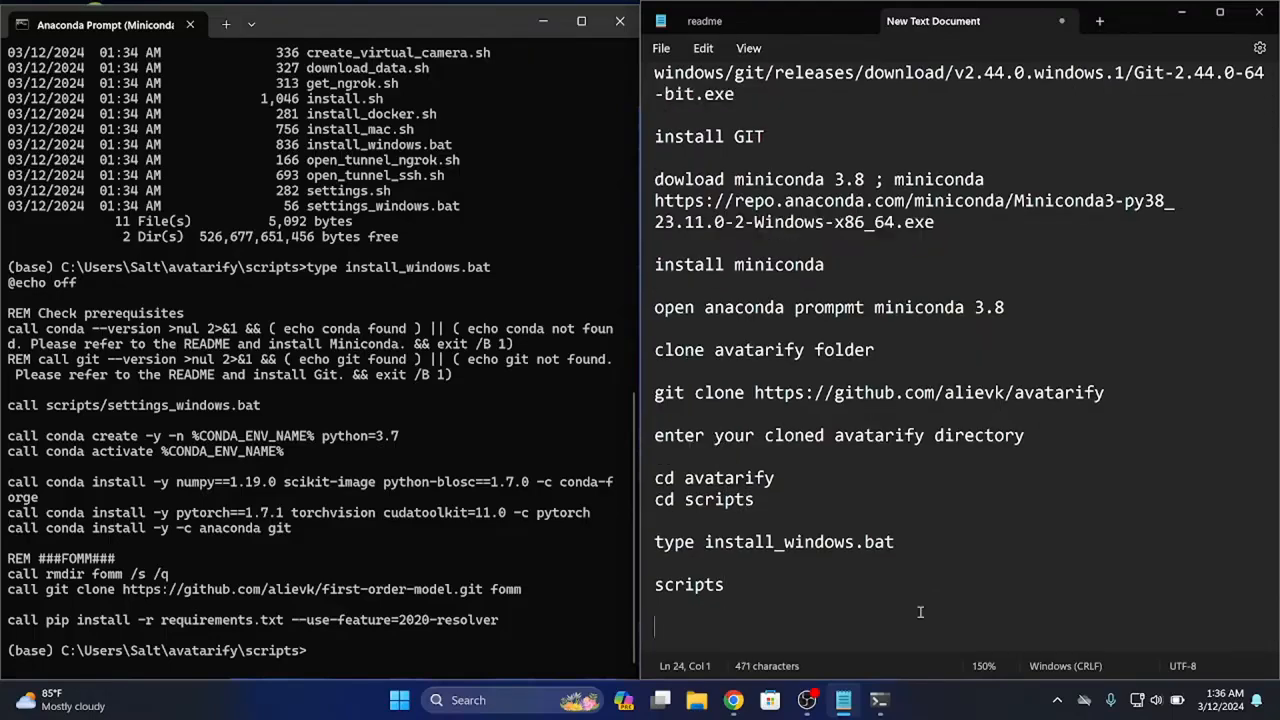
{"action": "key", "text": "ctrl+v"}
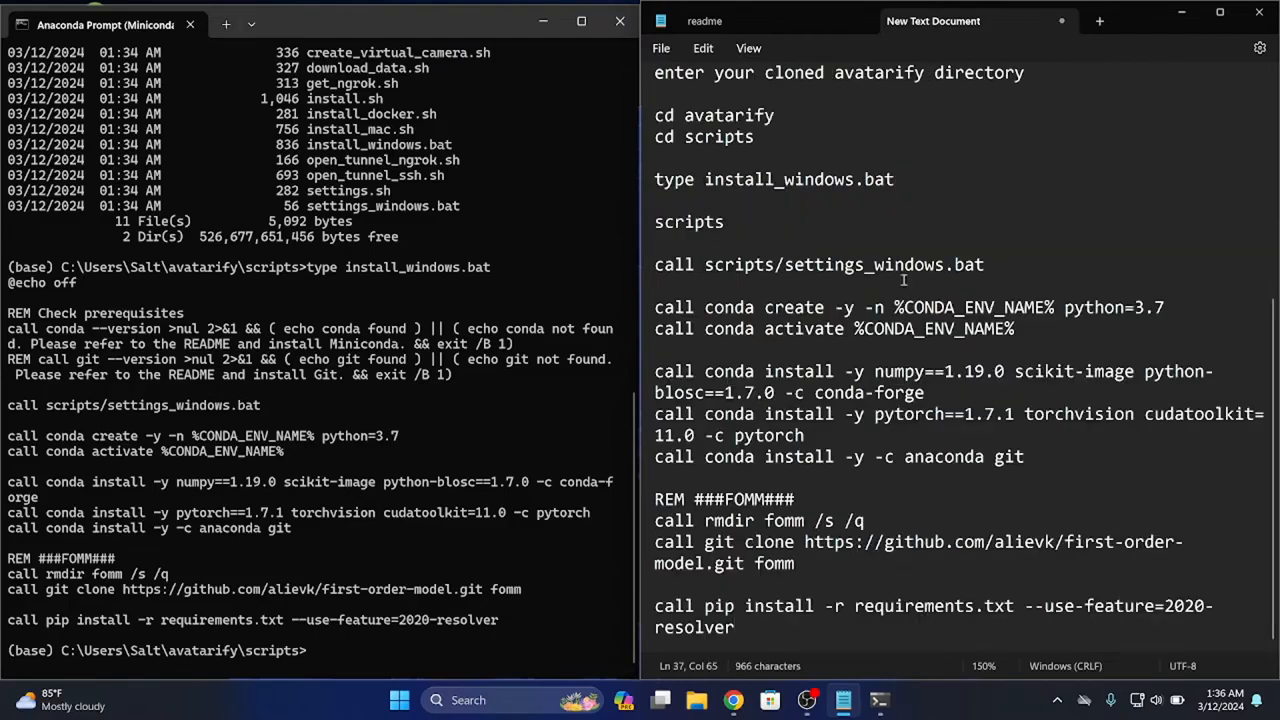
Replace the forward slash with a backslash in the note's call line so it reads "scripts\settings_windows.bat".
{"action": "left_click", "coordinate": [785, 266]}
{"action": "key", "text": "BackSpace"}
{"action": "type", "text": "\\"}
{"action": "double_click", "coordinate": [779, 263]}
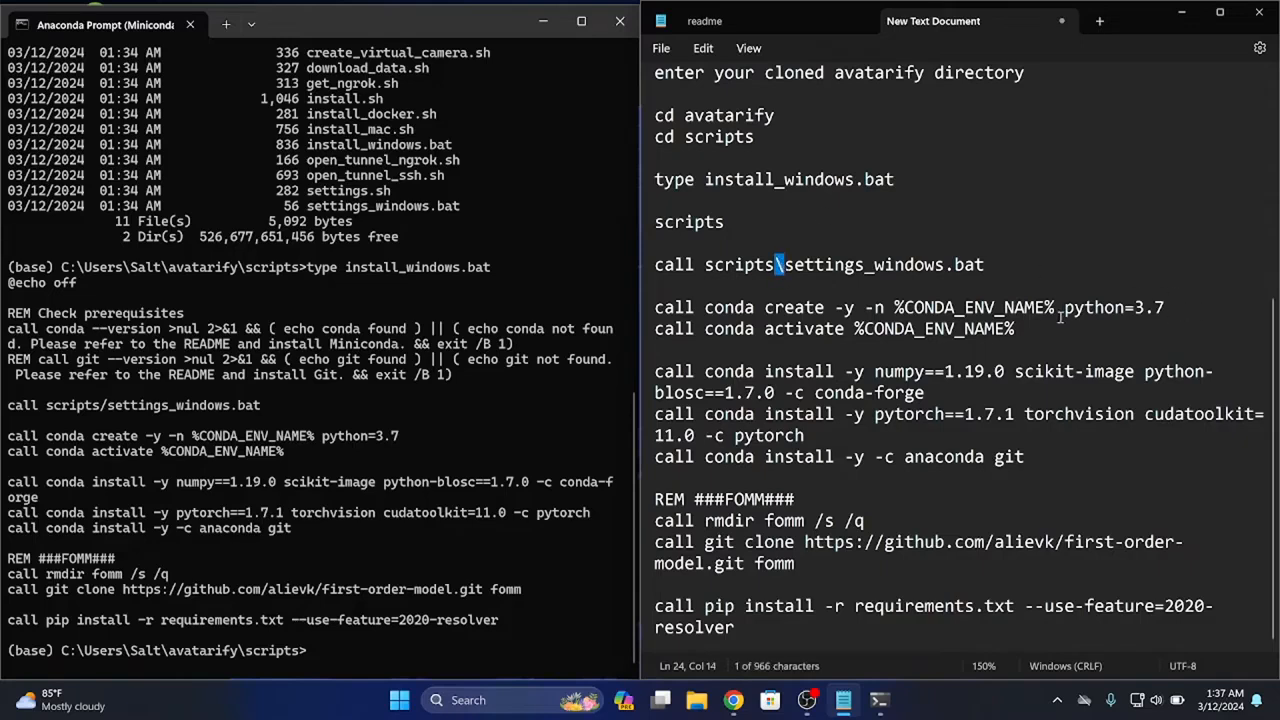
Set the Python version in the note's conda create line to 3.8 and add a blank line after it.
{"action": "left_click", "coordinate": [1172, 309]}
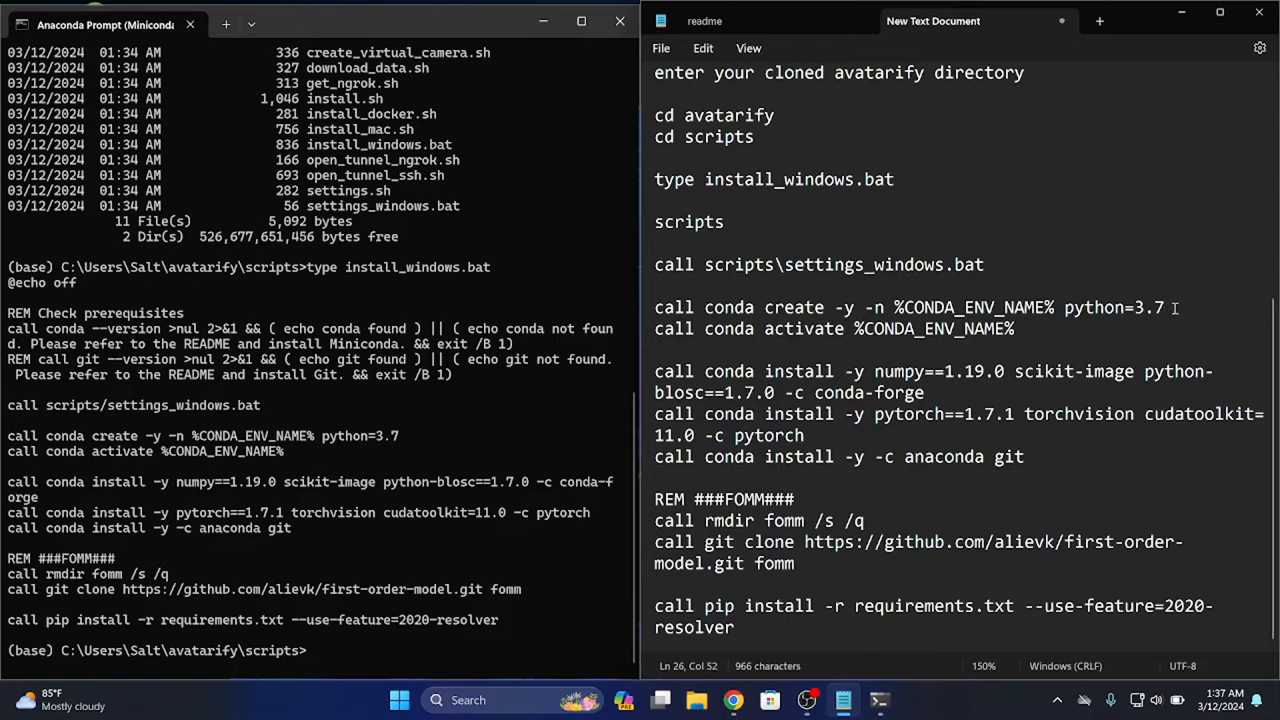
{"action": "type", "text": "8"}
{"action": "key", "text": "Return"}
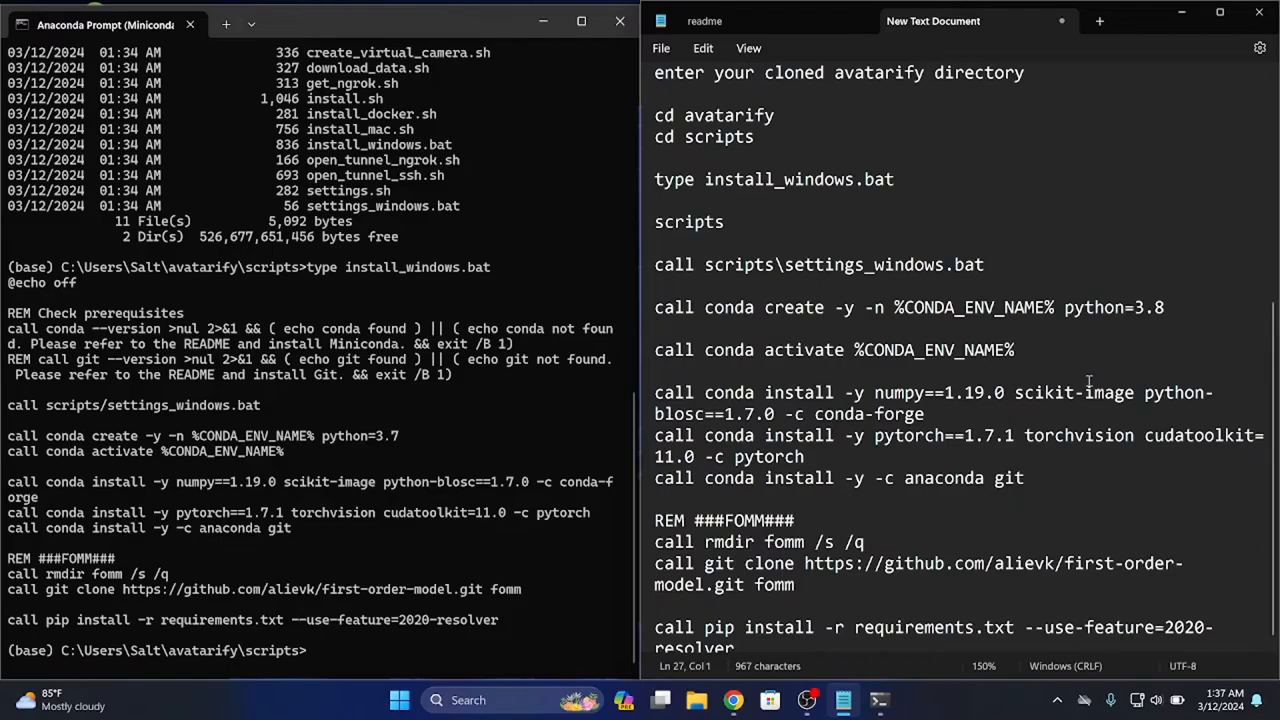
Separate the numpy, pytorch and anaconda git install commands in the note with blank lines.
{"action": "left_click", "coordinate": [938, 414]}
{"action": "key", "text": "Return"}
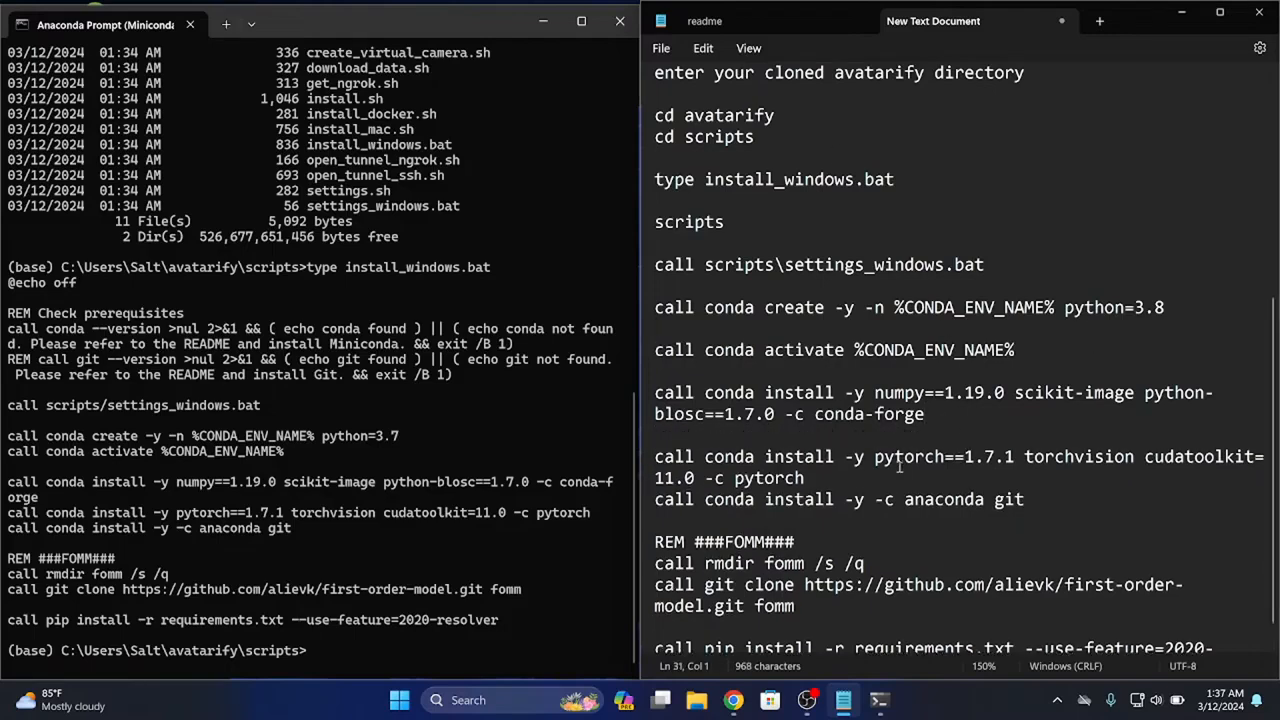
{"action": "left_click", "coordinate": [899, 470]}
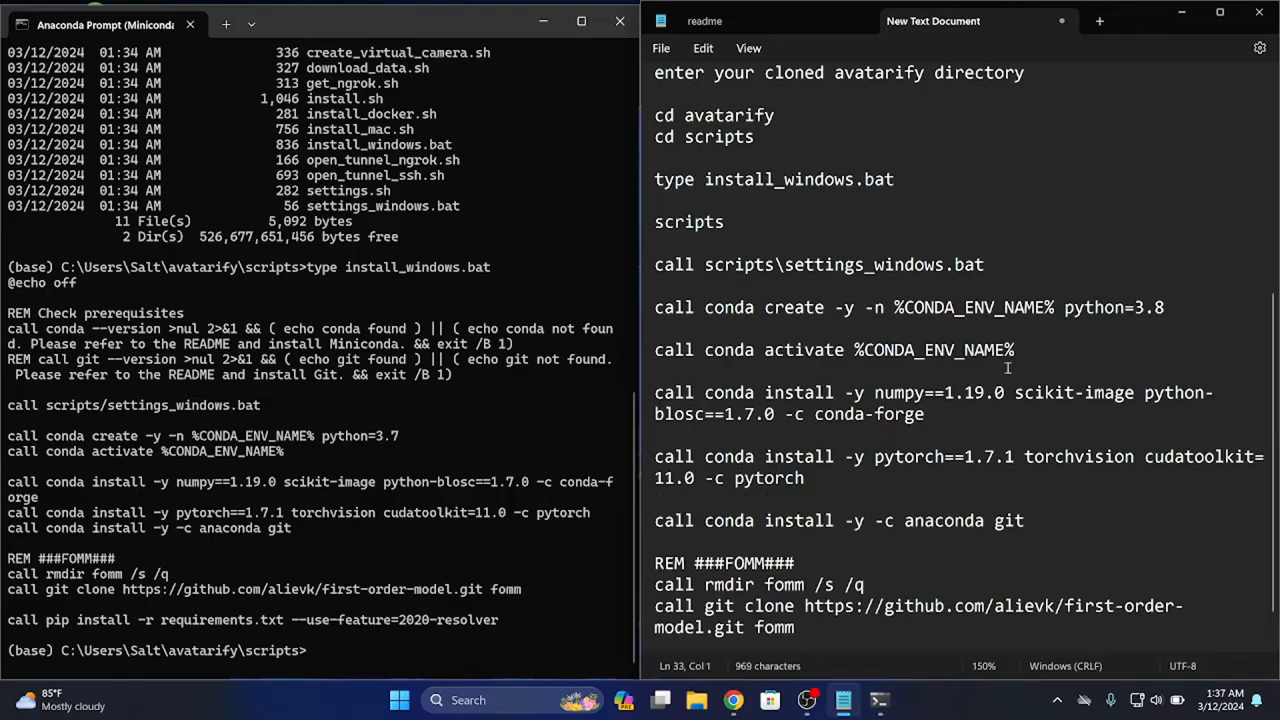
{"action": "key", "text": "Return"}
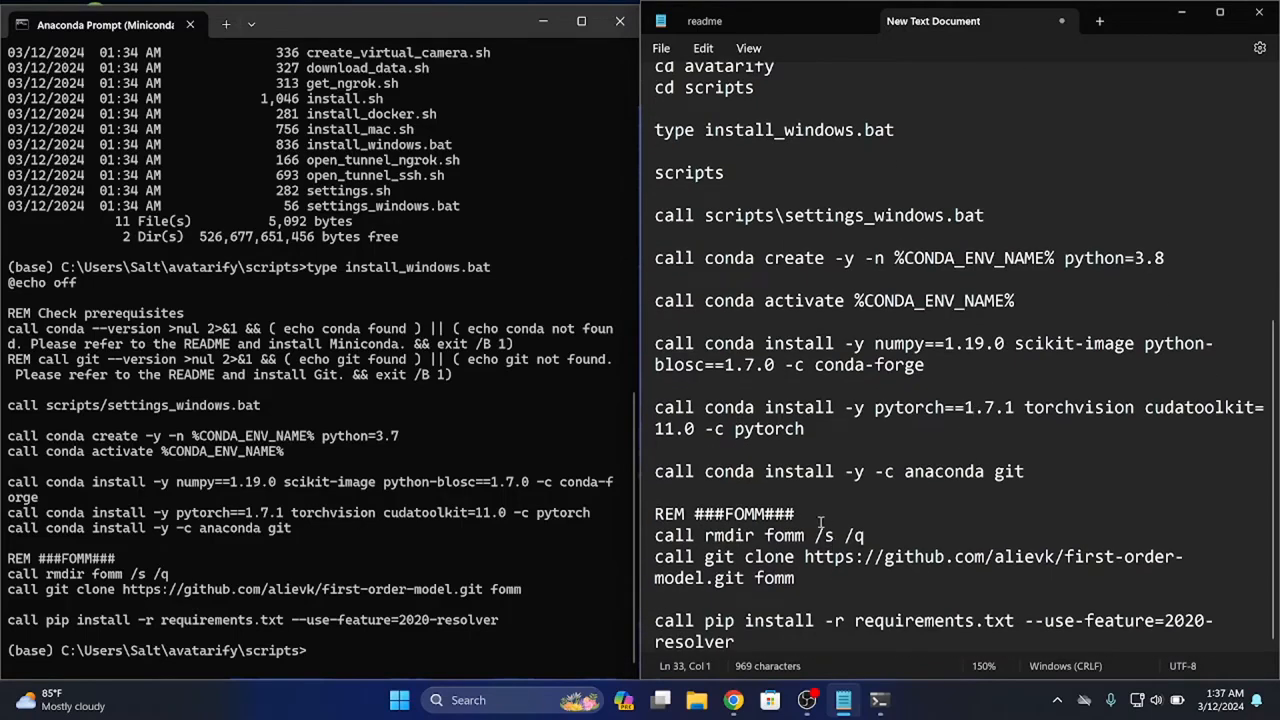
Delete the "REM ###FOMM###" comment from the note and add a blank line after the "call rmdir fomm /s /q" command.
{"action": "left_click_drag", "start_coordinate": [815, 513], "coordinate": [655, 513]}
{"action": "key", "text": "BackSpace"}
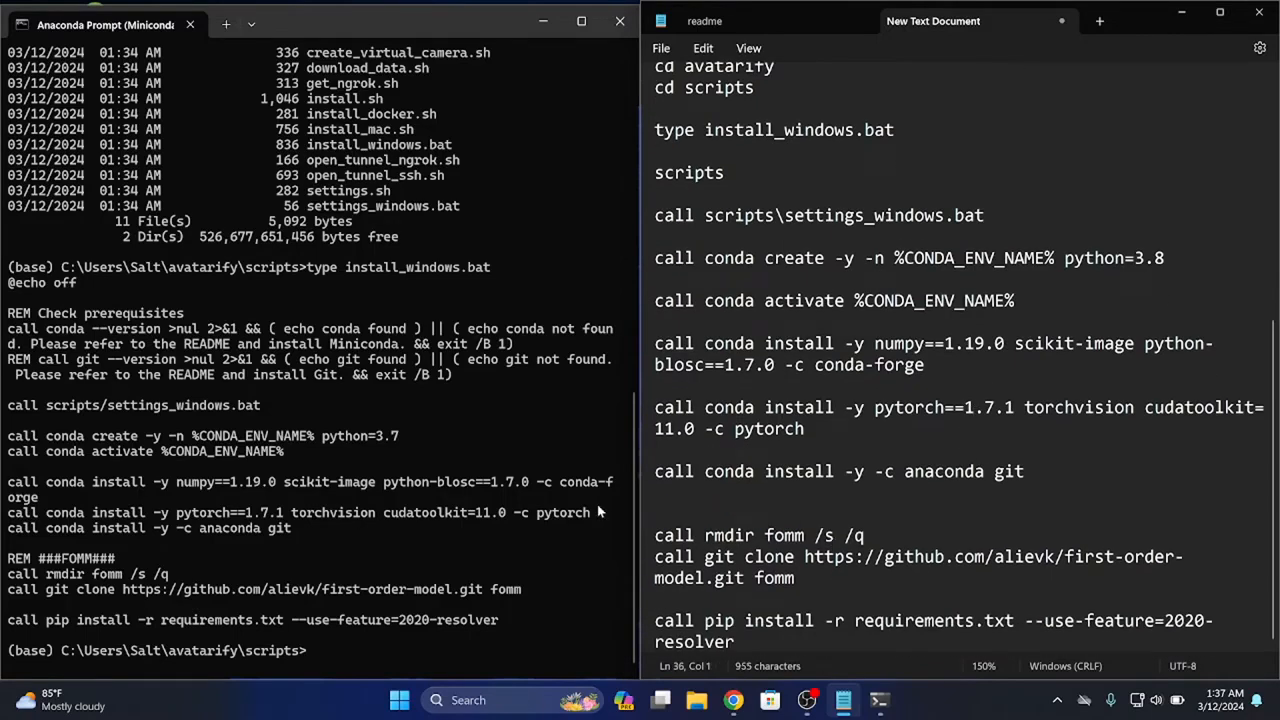
{"action": "left_click", "coordinate": [885, 550]}
{"action": "key", "text": "Return"}
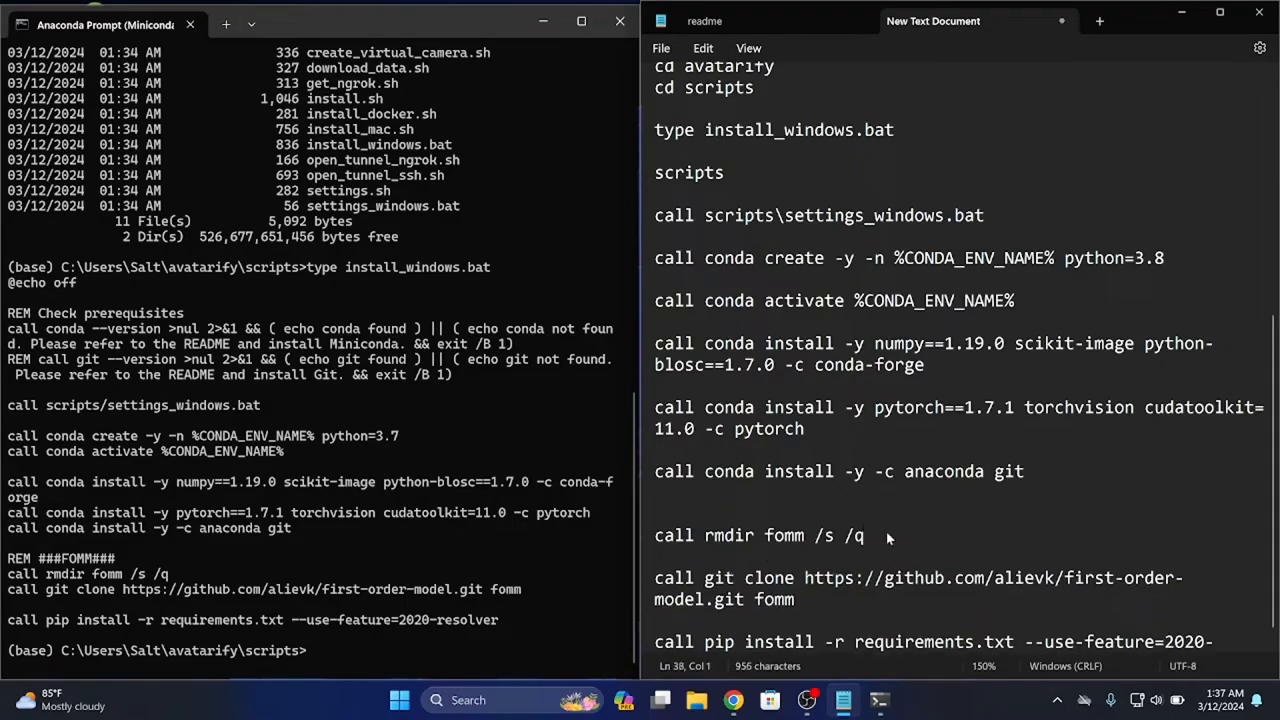
Remove "--use-feature=2020-resolver" from the note's pip install command and save the note.
{"action": "scroll", "coordinate": [1035, 574], "scroll_direction": "down", "scroll_amount": 1}
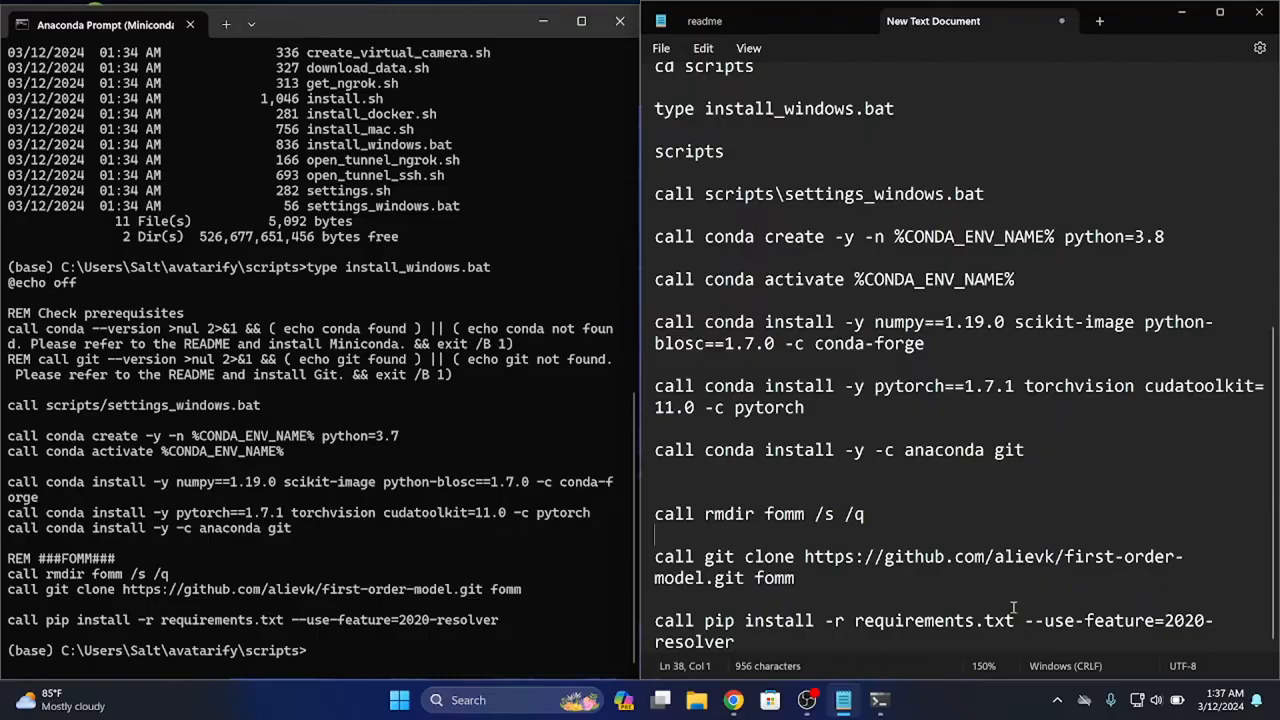
{"action": "triple_click", "coordinate": [1013, 615]}
{"action": "left_click", "coordinate": [1017, 638]}
{"action": "left_click_drag", "start_coordinate": [1017, 620], "coordinate": [1021, 645]}
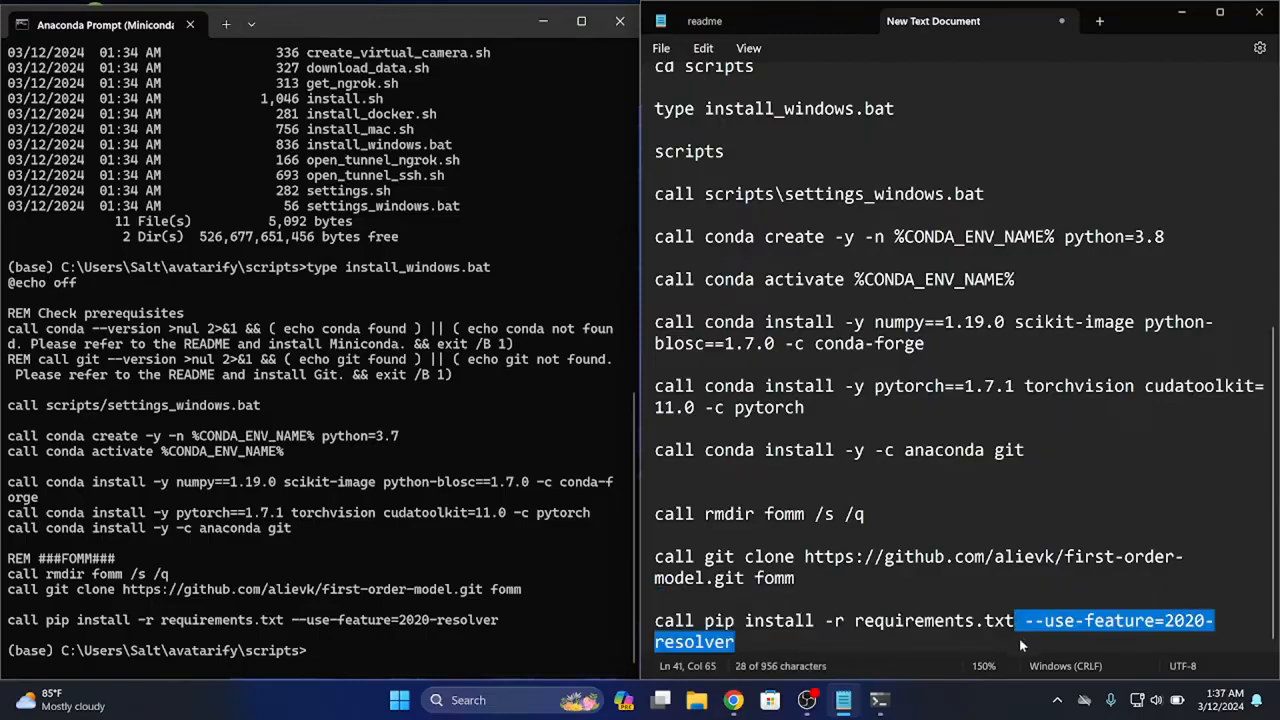
{"action": "key", "text": "BackSpace"}
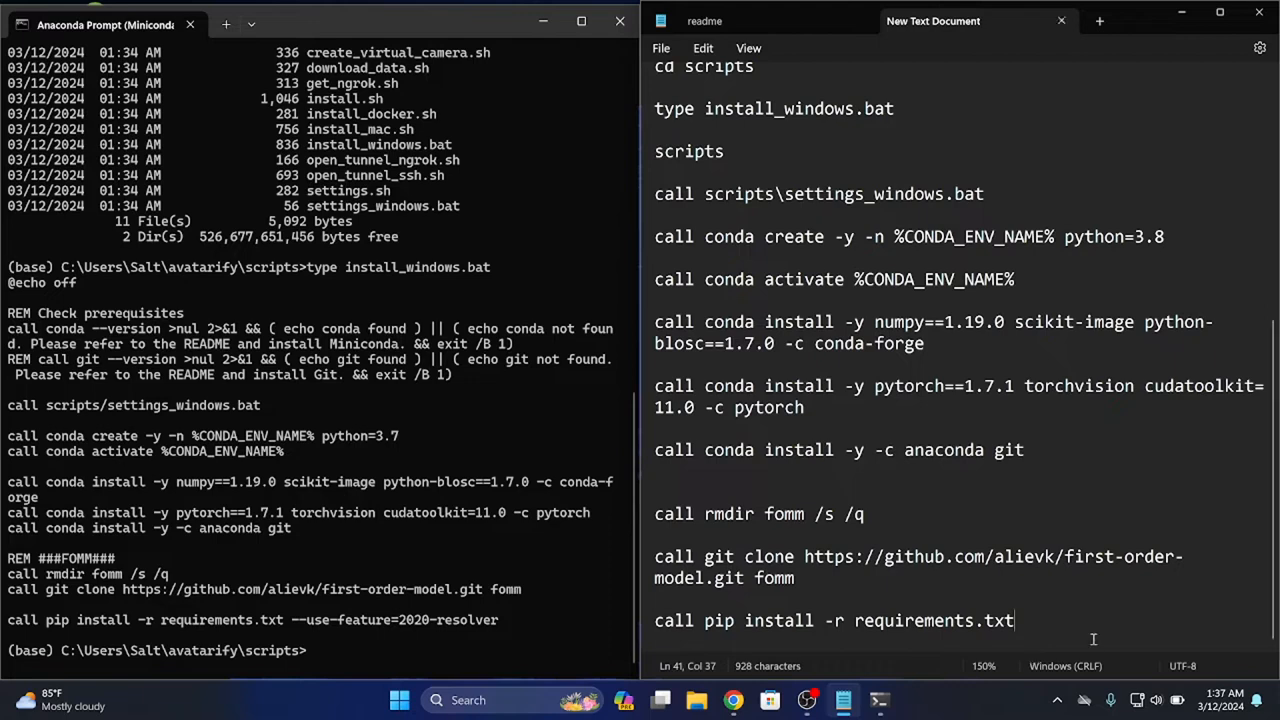
Review the note's recorded setup steps, from the Miniconda install through the conda commands to the pip install of requirements.txt.
{"action": "scroll", "coordinate": [950, 535], "scroll_direction": "up", "scroll_amount": 2}
{"action": "scroll", "coordinate": [950, 536], "scroll_direction": "up", "scroll_amount": 4}
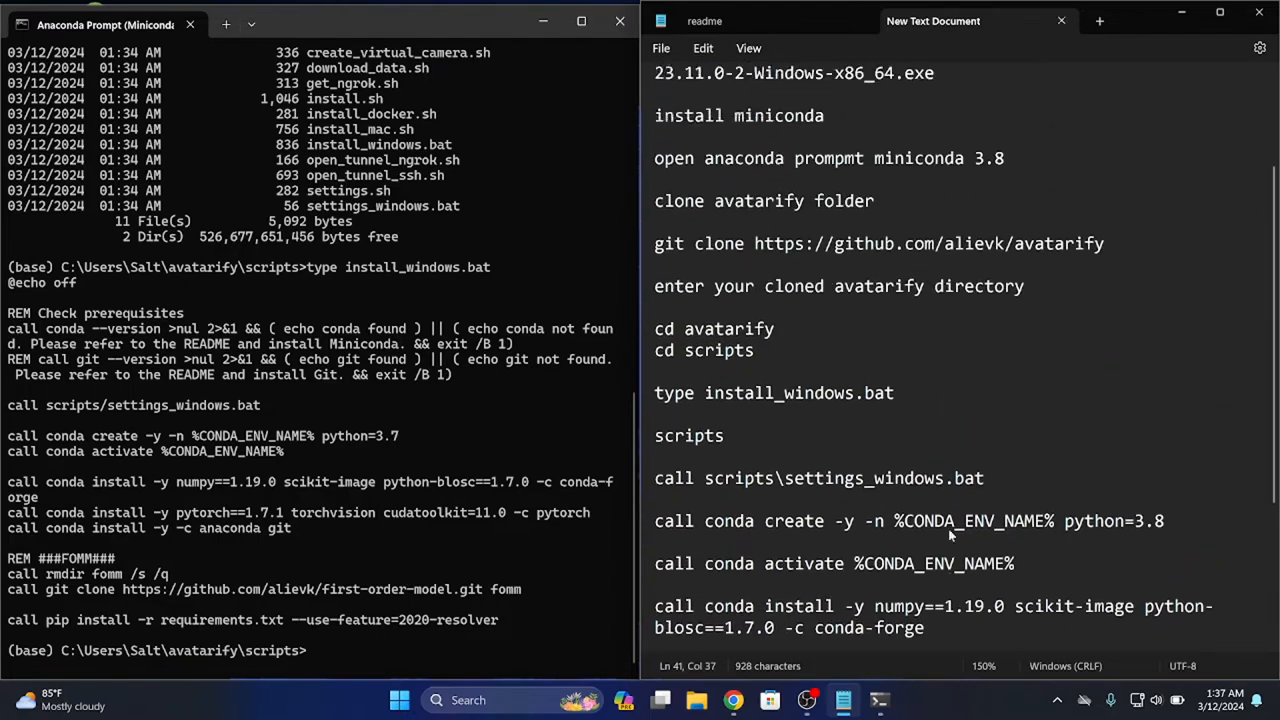
{"action": "scroll", "coordinate": [950, 536], "scroll_direction": "down", "scroll_amount": 7}
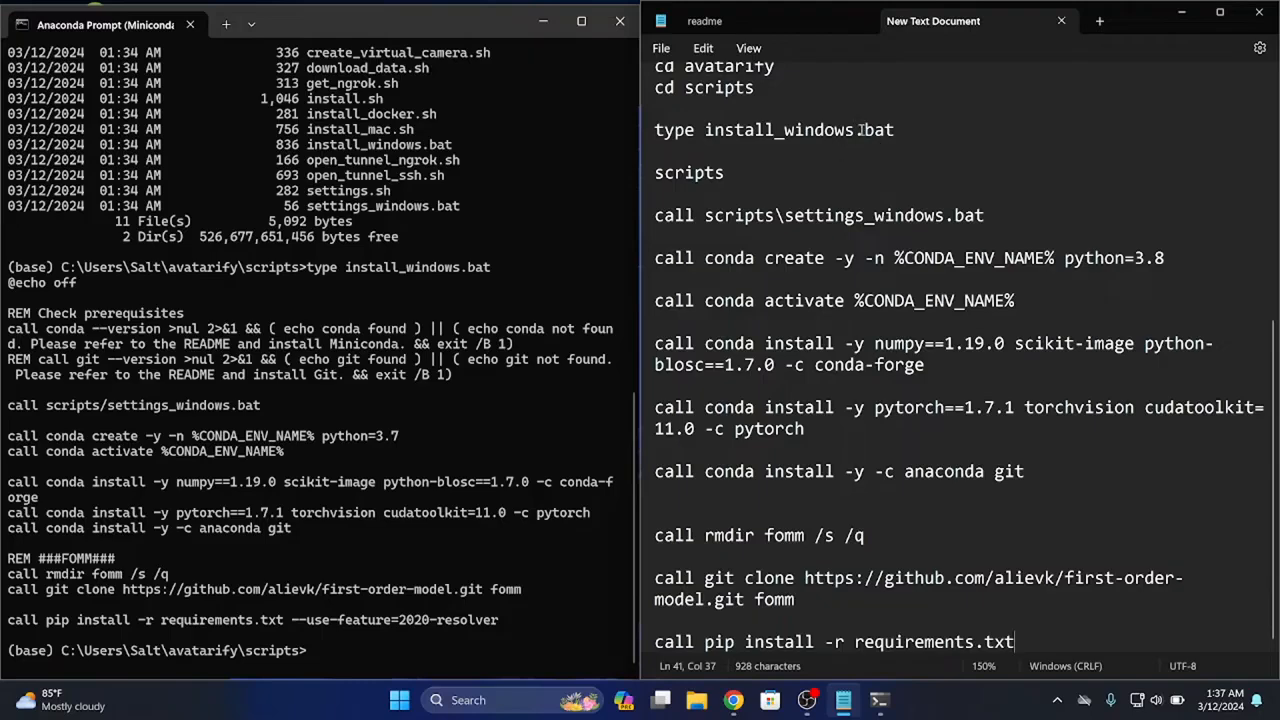
{"action": "scroll", "coordinate": [884, 147], "scroll_direction": "up", "scroll_amount": 2}
{"action": "double_click", "coordinate": [847, 180]}
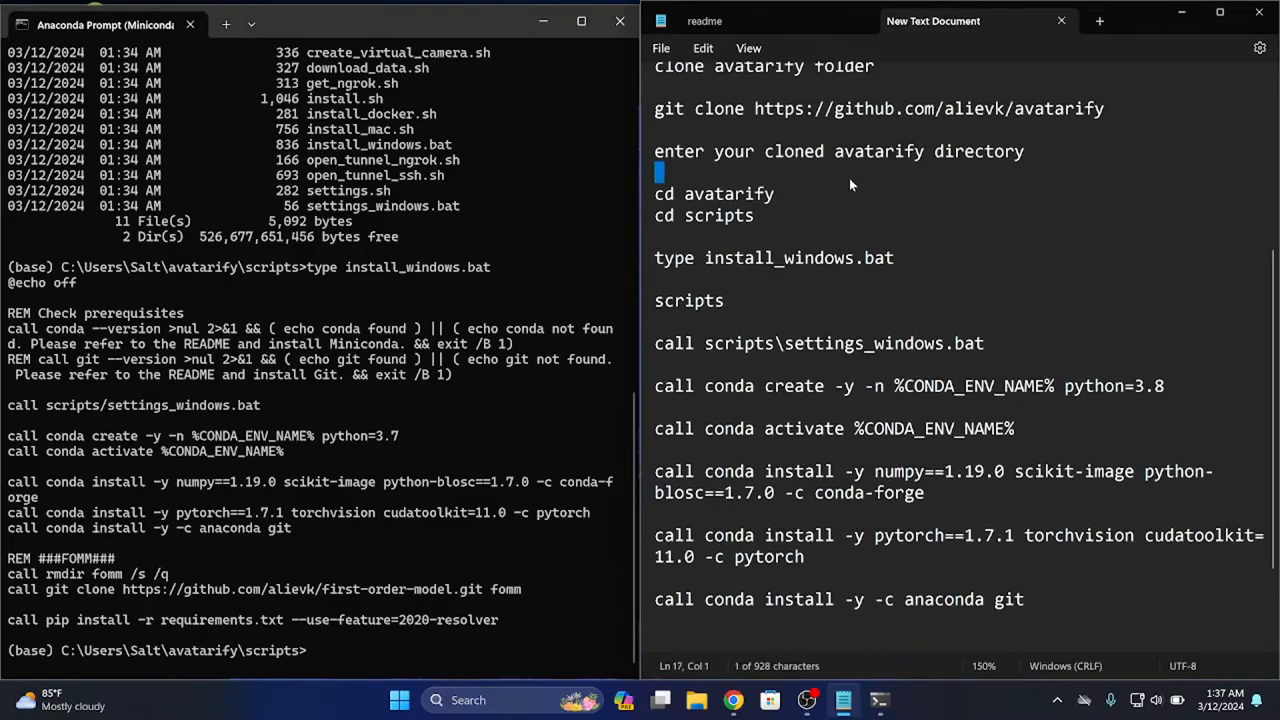
{"action": "left_click", "coordinate": [857, 178]}
{"action": "scroll", "coordinate": [850, 100], "scroll_direction": "up", "scroll_amount": 2}
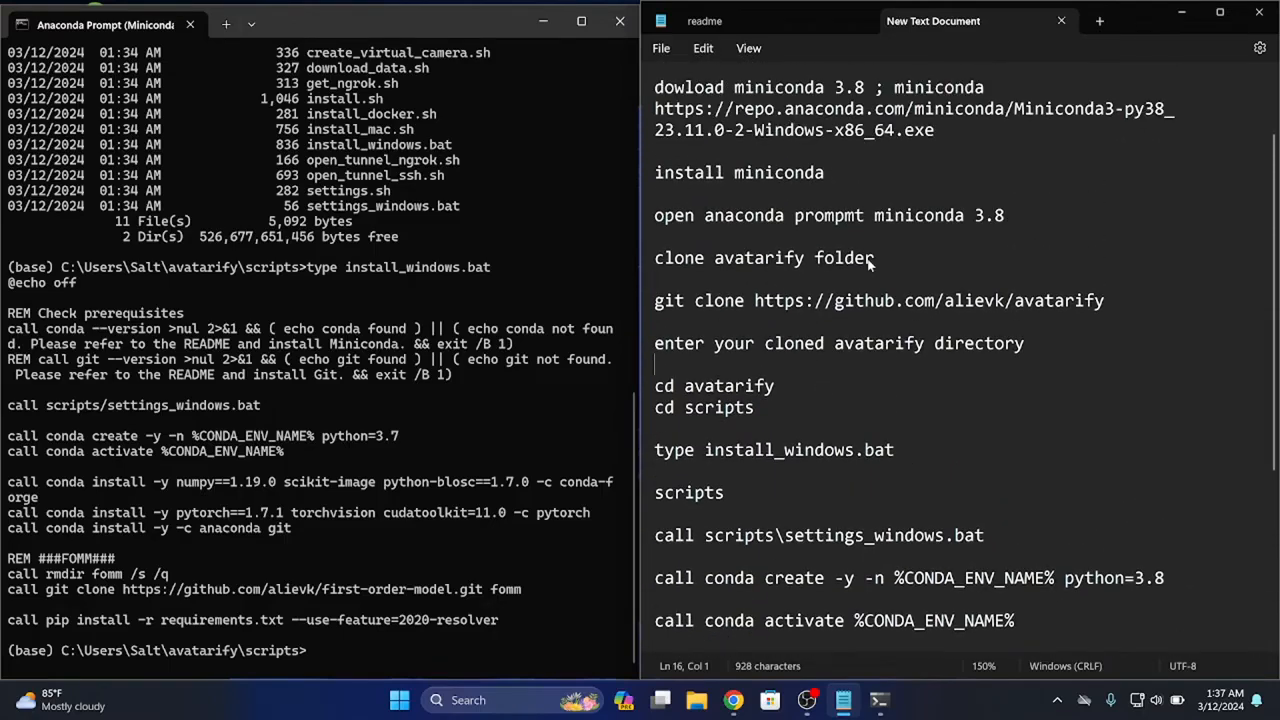
{"action": "scroll", "coordinate": [868, 258], "scroll_direction": "down", "scroll_amount": 4}
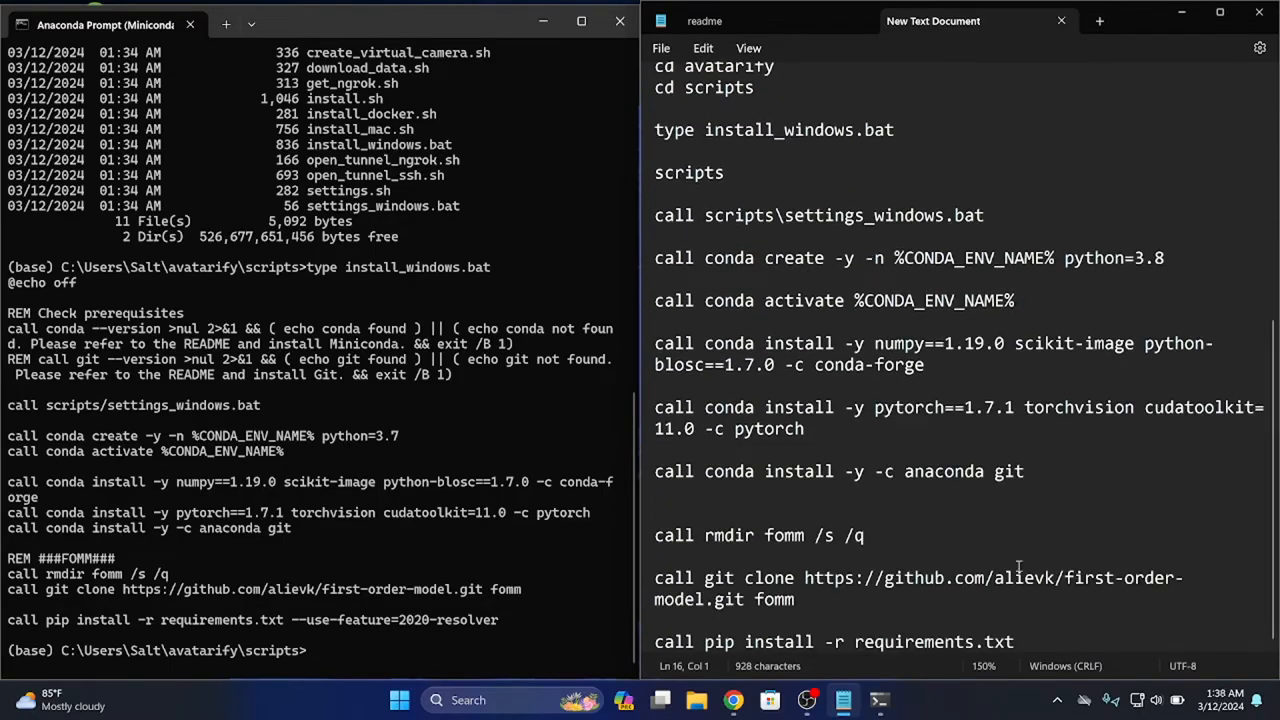
{"action": "left_click", "coordinate": [856, 168]}
{"action": "left_click", "coordinate": [847, 95]}
{"action": "scroll", "coordinate": [866, 105], "scroll_direction": "up", "scroll_amount": 4}
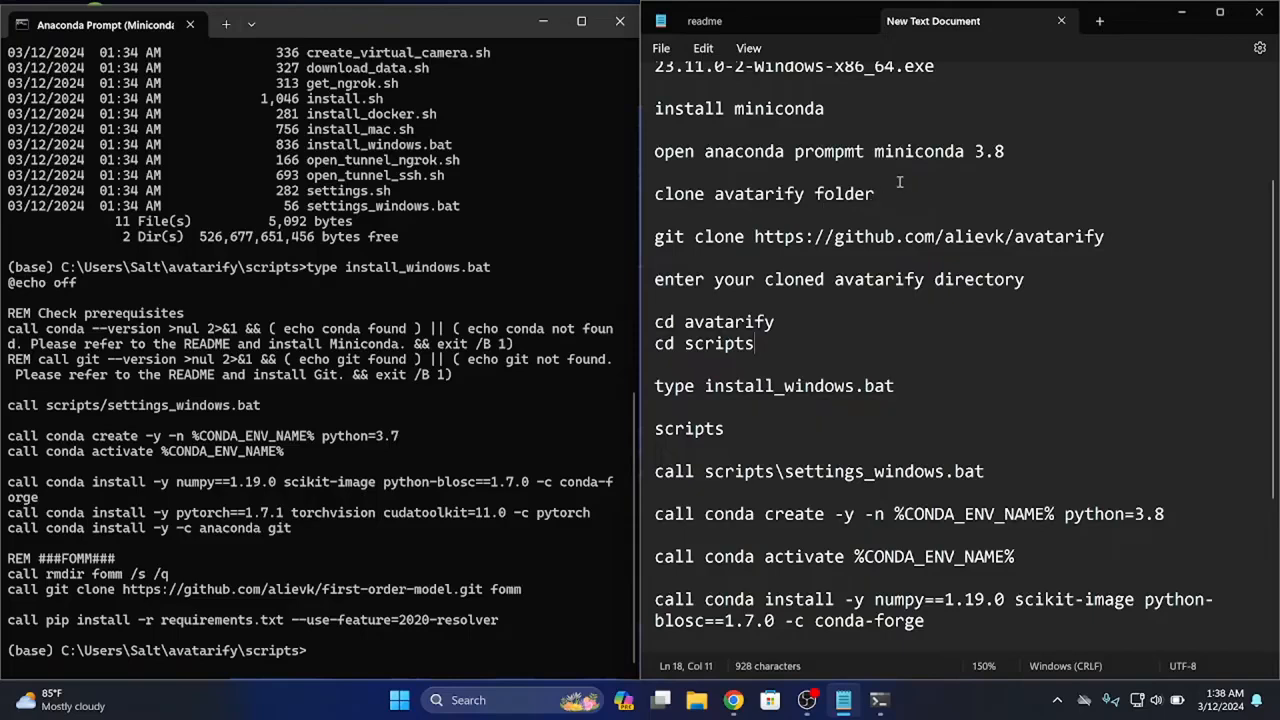
{"action": "left_click", "coordinate": [919, 128]}
{"action": "left_click", "coordinate": [410, 386]}
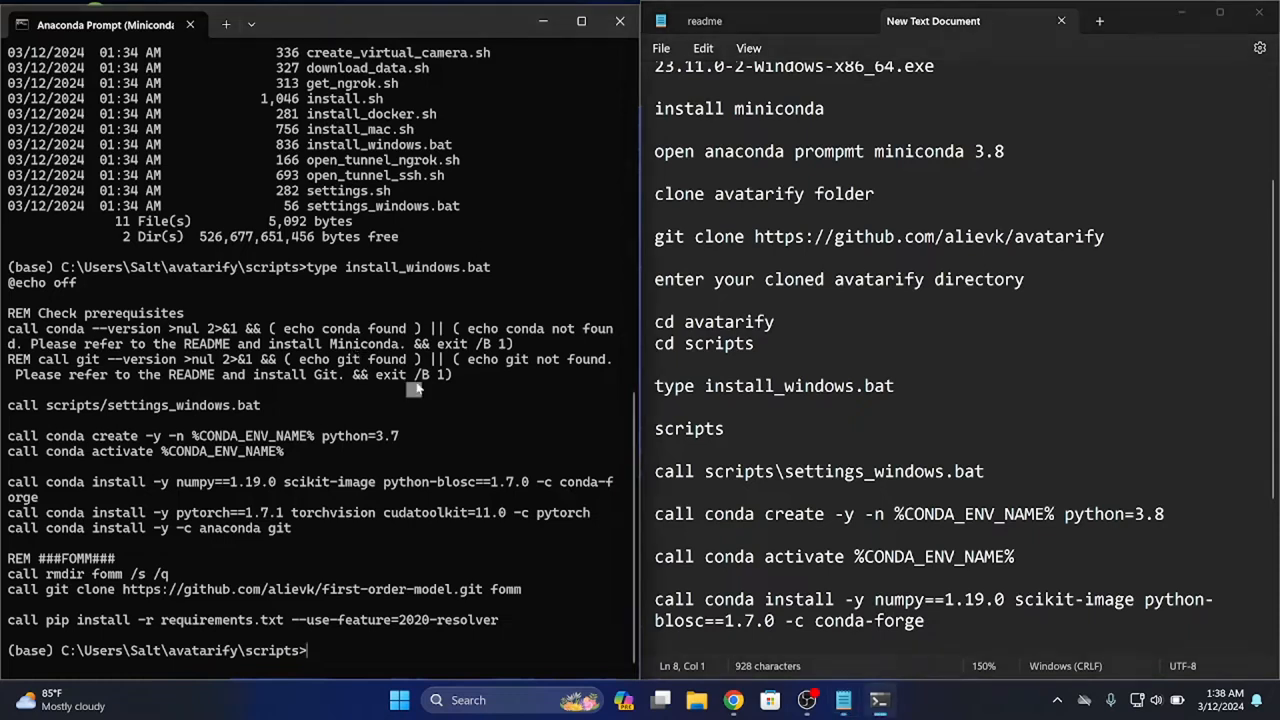
{"action": "scroll", "coordinate": [773, 615], "scroll_direction": "down", "scroll_amount": 4}
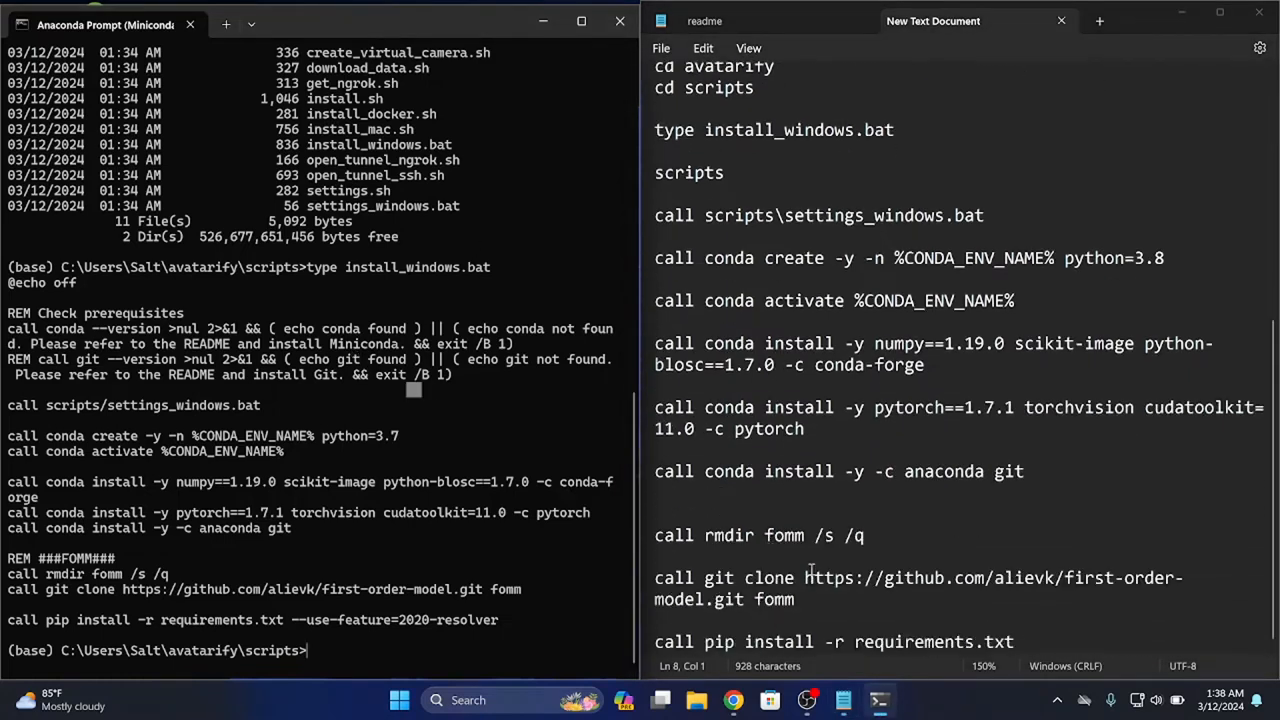
Add two line breaks after the "call pip install -r requirements.txt" command at the end of the note.
{"action": "left_click", "coordinate": [1058, 645]}
{"action": "key", "text": "Return"}
{"action": "key", "text": "Return"}
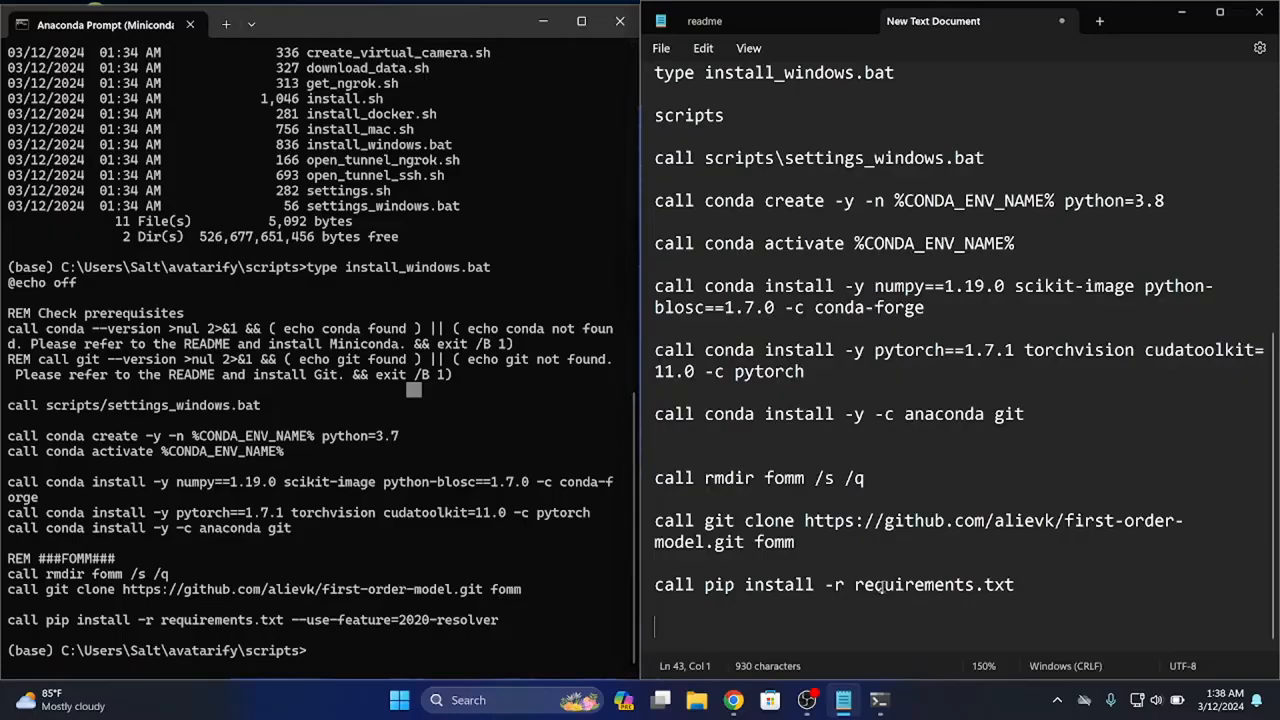
{"action": "scroll", "coordinate": [750, 584], "scroll_direction": "up", "scroll_amount": 2}
{"action": "scroll", "coordinate": [766, 205], "scroll_direction": "down", "scroll_amount": 2}
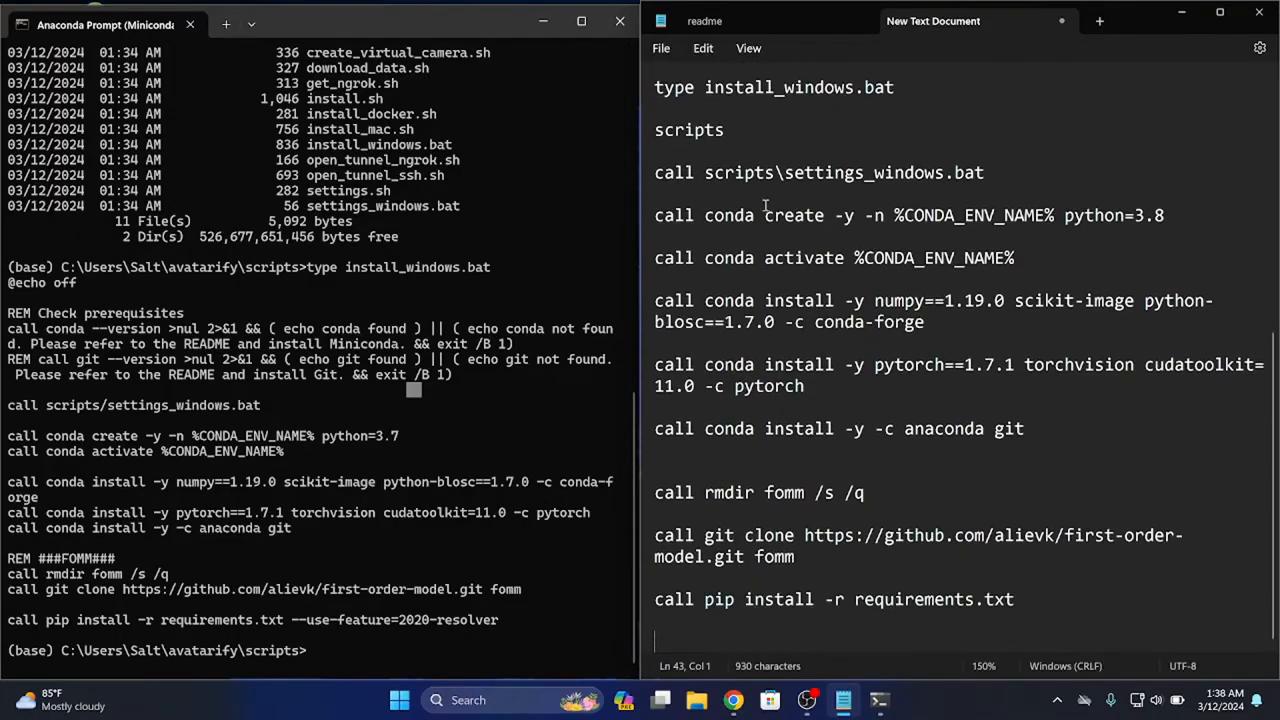
Close the current Anaconda Prompt, open a fresh Anaconda Prompt (Miniconda3) session and place it beside the note.
{"action": "left_click", "coordinate": [621, 33]}
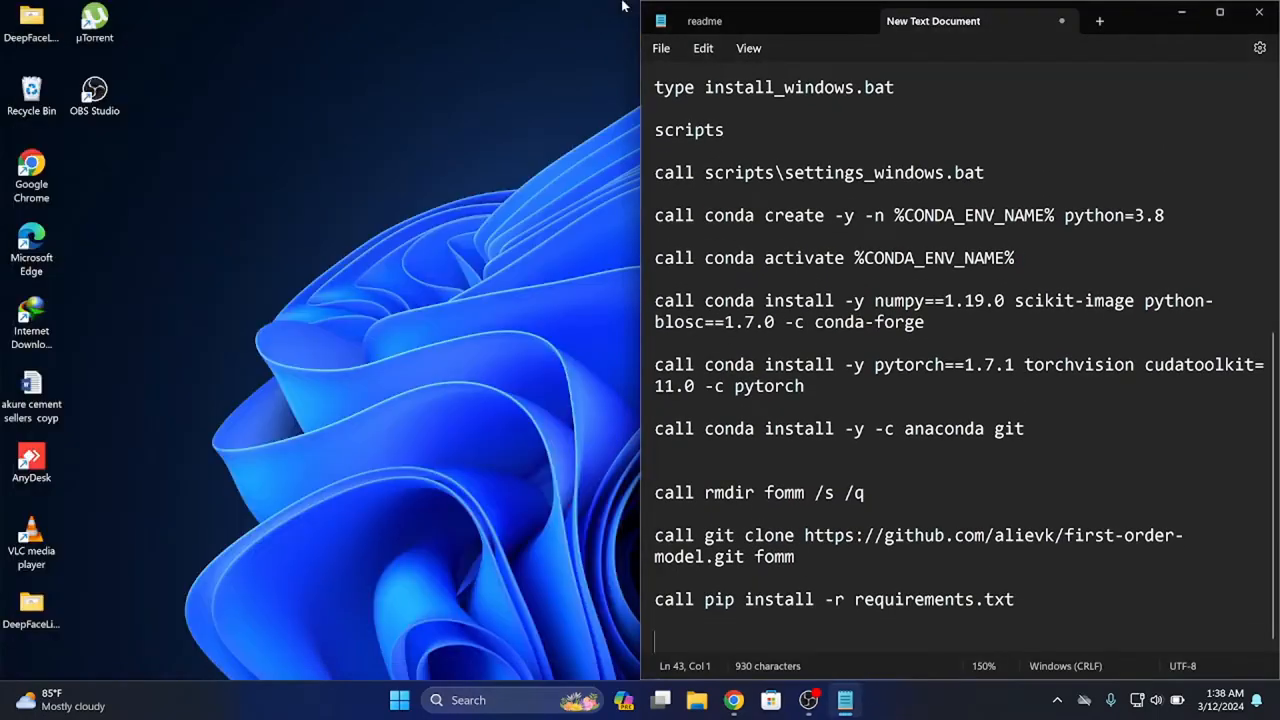
{"action": "left_click", "coordinate": [525, 690]}
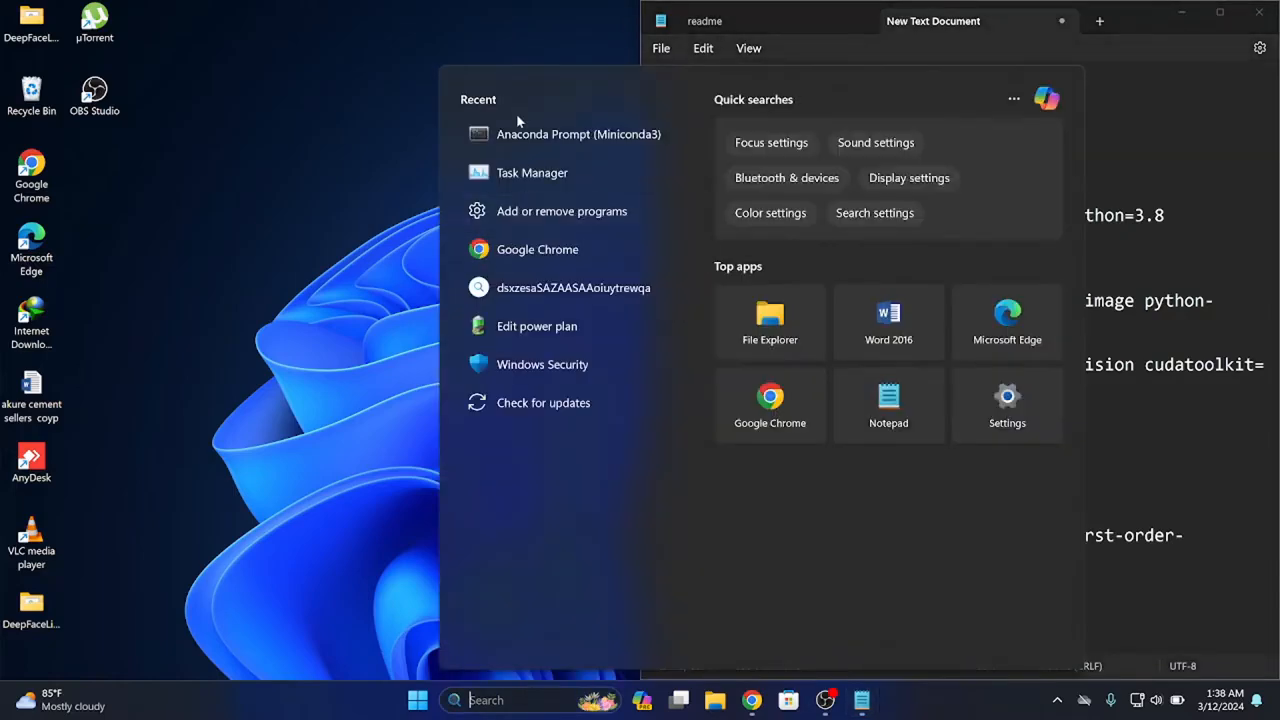
{"action": "left_click", "coordinate": [529, 134]}
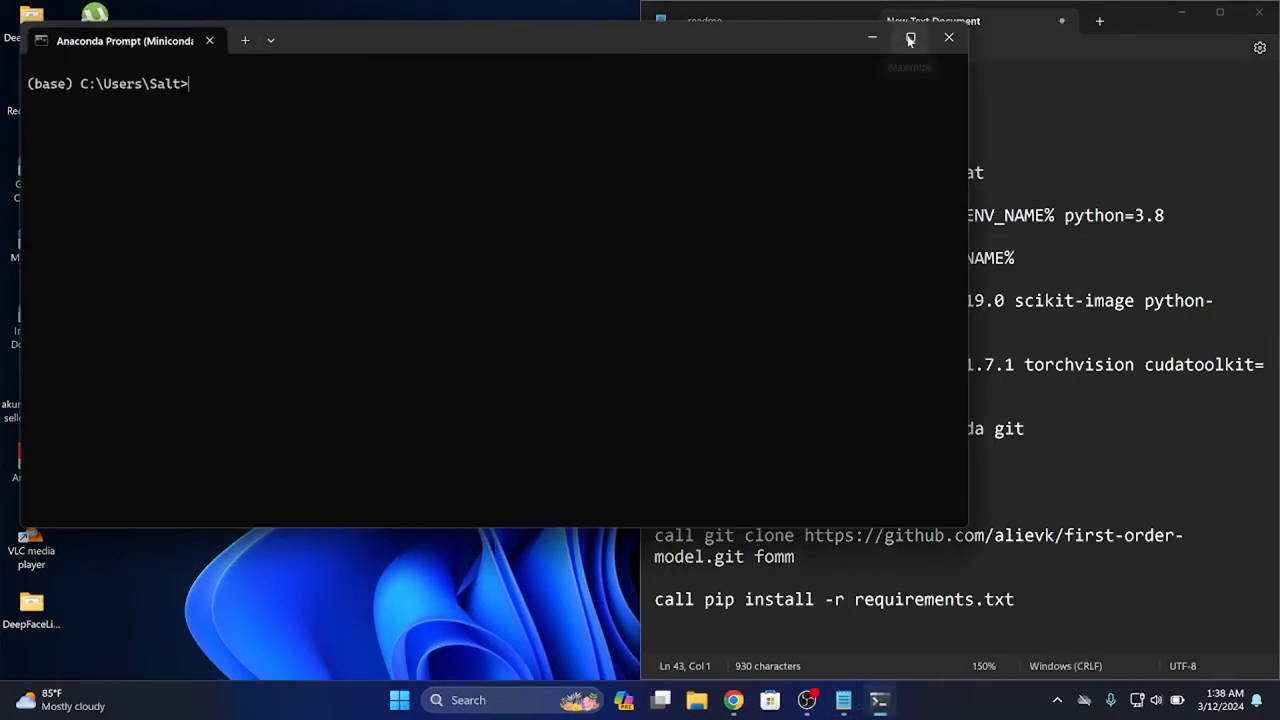
{"action": "mouse_move", "coordinate": [910, 38]}
{"action": "left_click", "coordinate": [834, 88]}
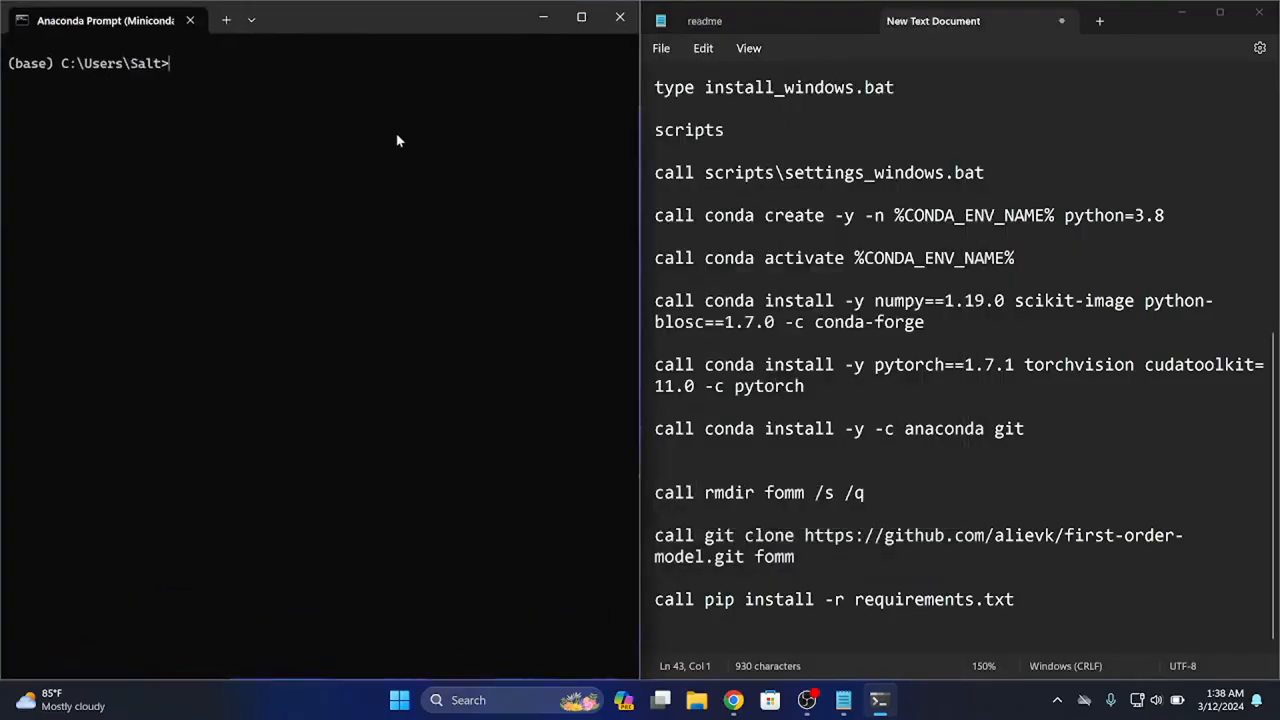
Switch to Chrome, search the web for "mamba" and shrink the browser window so the prompt and note show behind it.
{"action": "left_click", "coordinate": [734, 700]}
{"action": "left_click", "coordinate": [386, 54]}
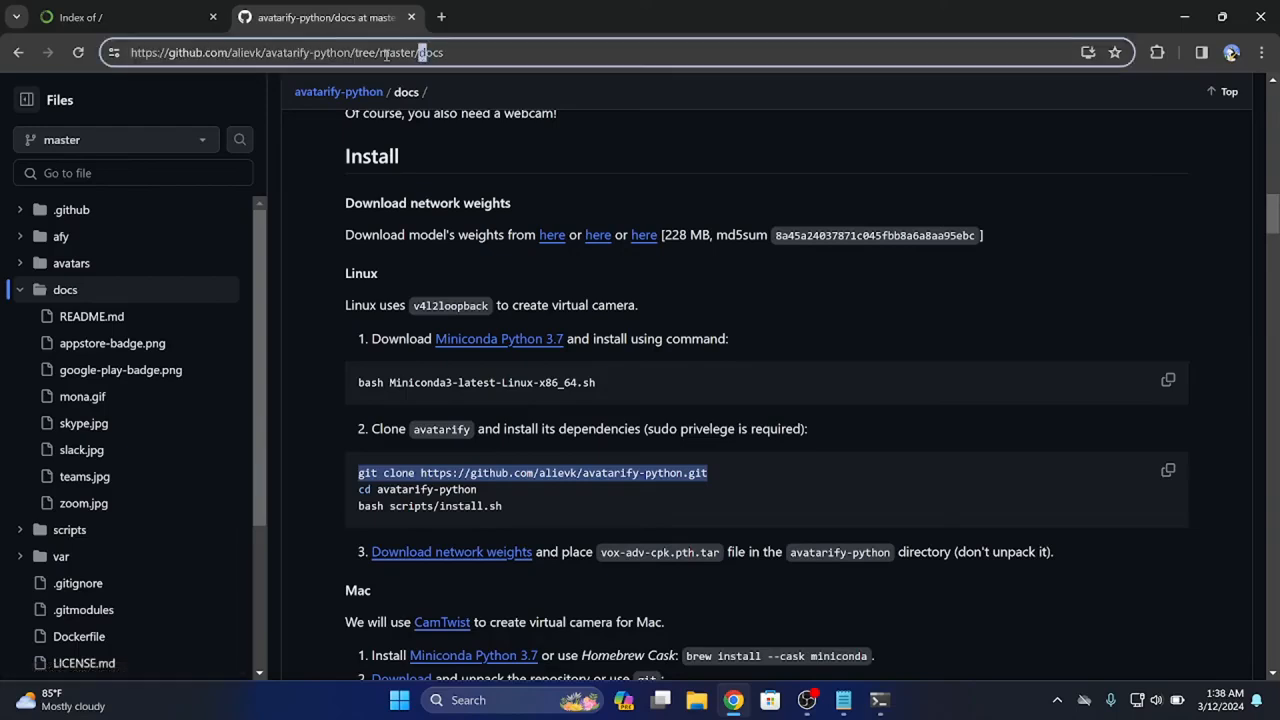
{"action": "key", "text": "ctrl+a"}
{"action": "type", "text": "msm"}
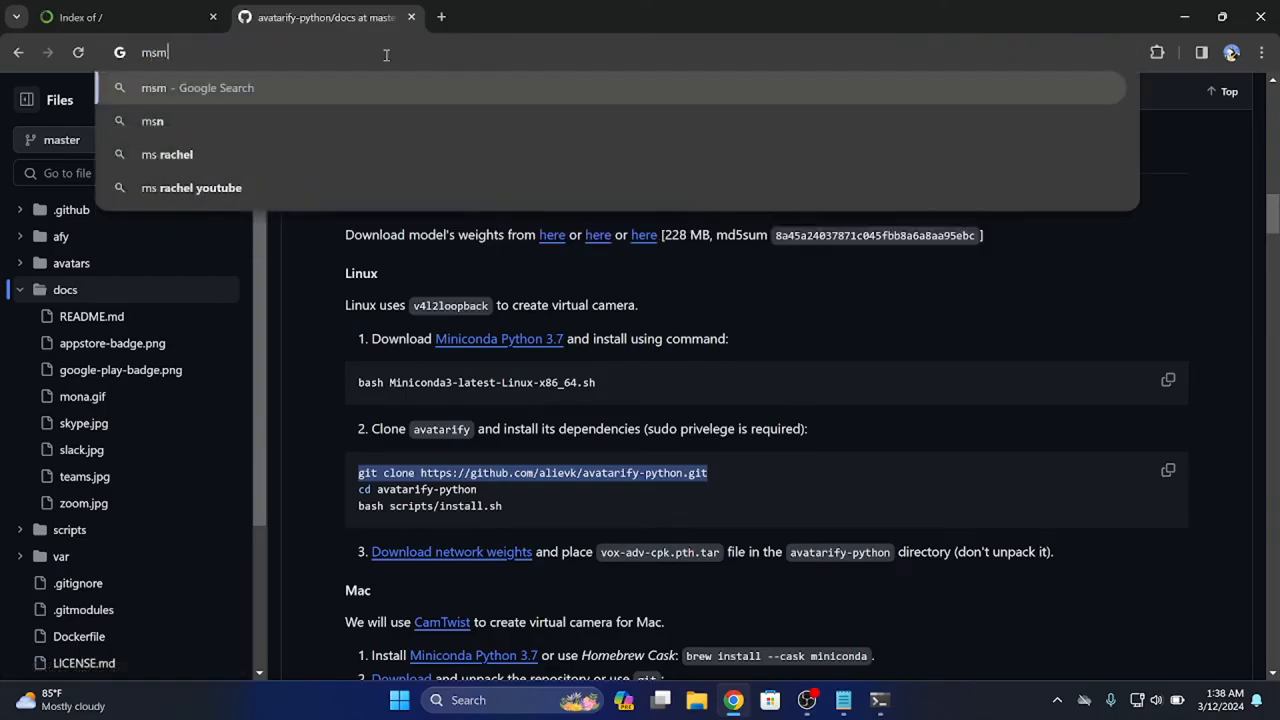
{"action": "key", "text": "BackSpace"}
{"action": "key", "text": "BackSpace"}
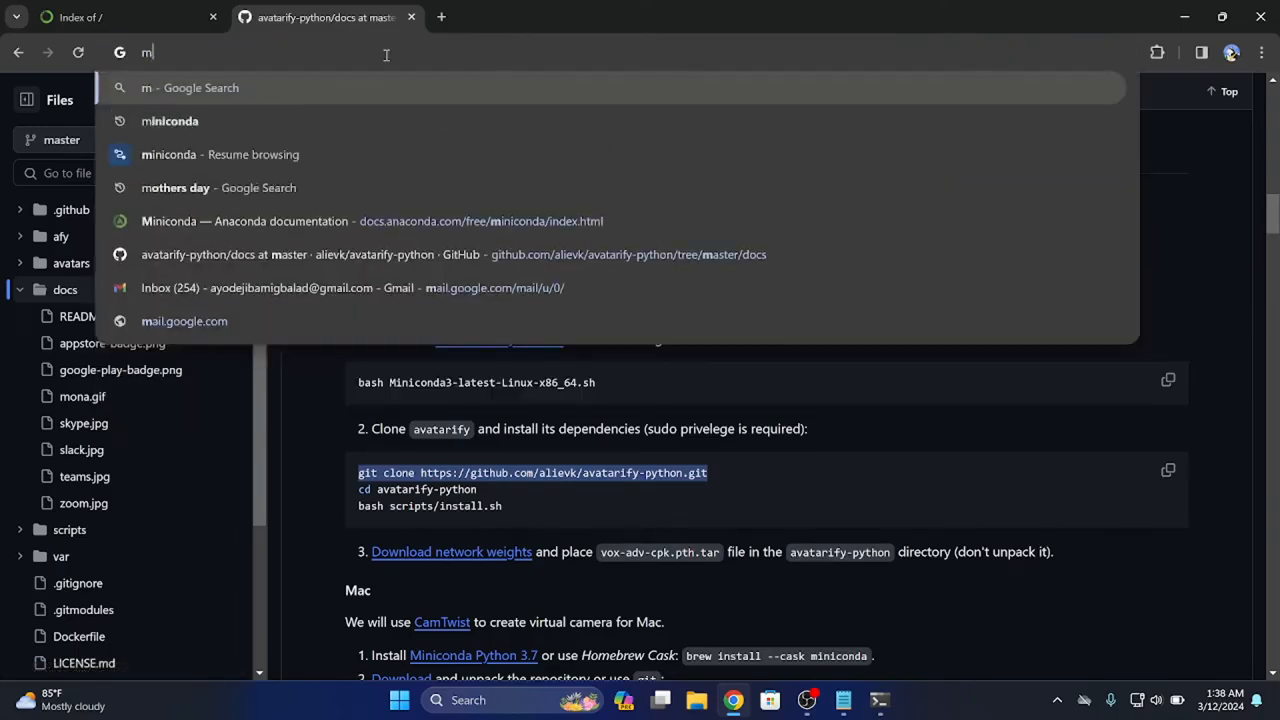
{"action": "type", "text": "amba"}
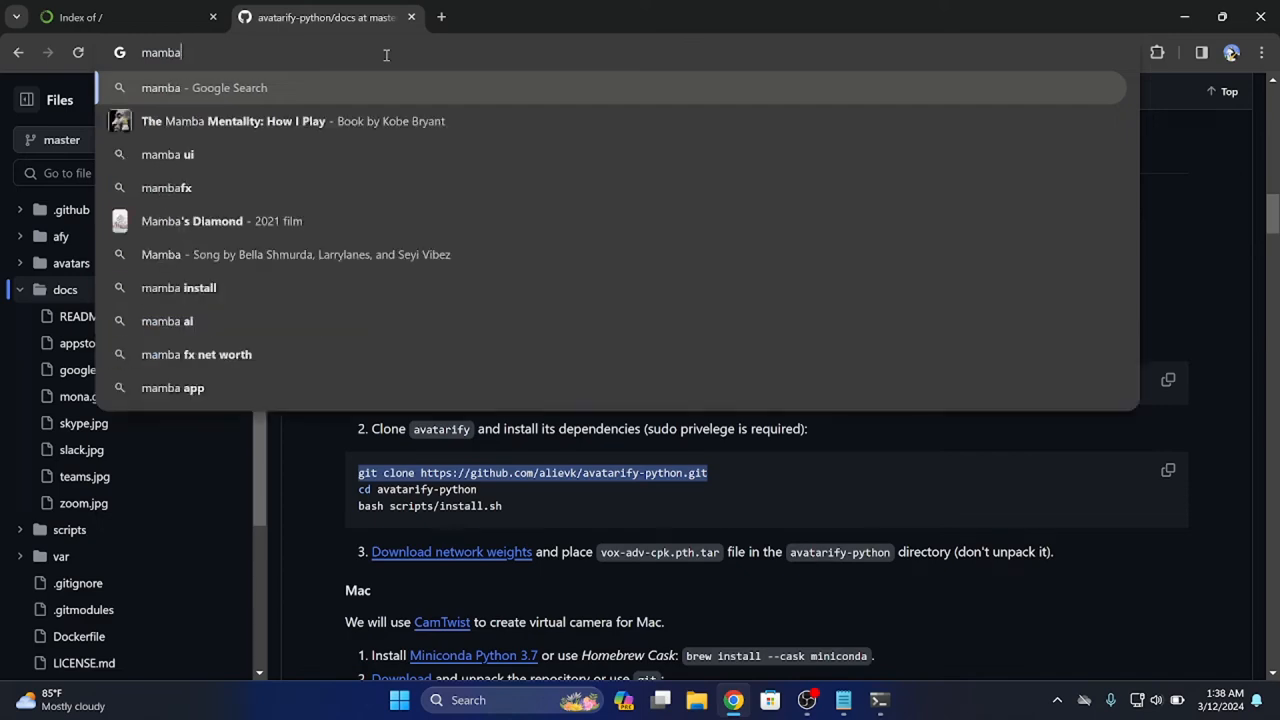
{"action": "key", "text": "Return"}
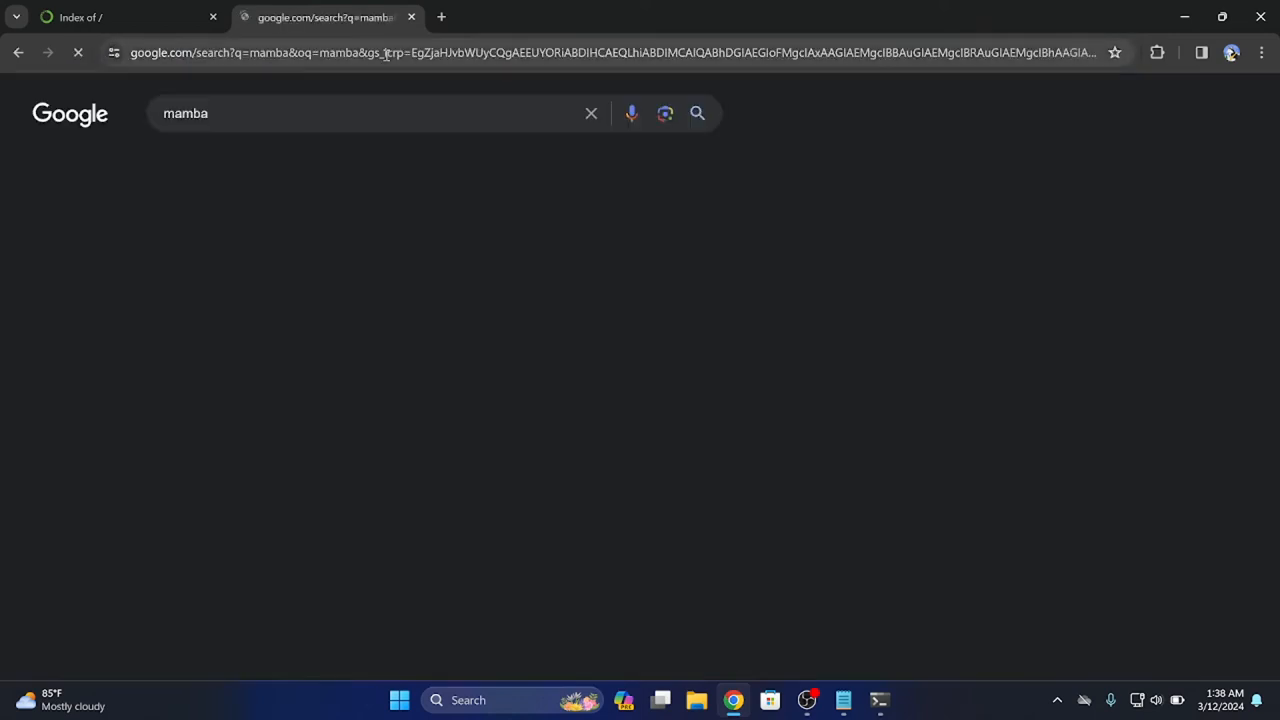
{"action": "left_click_drag", "start_coordinate": [1055, 15], "coordinate": [777, 89]}
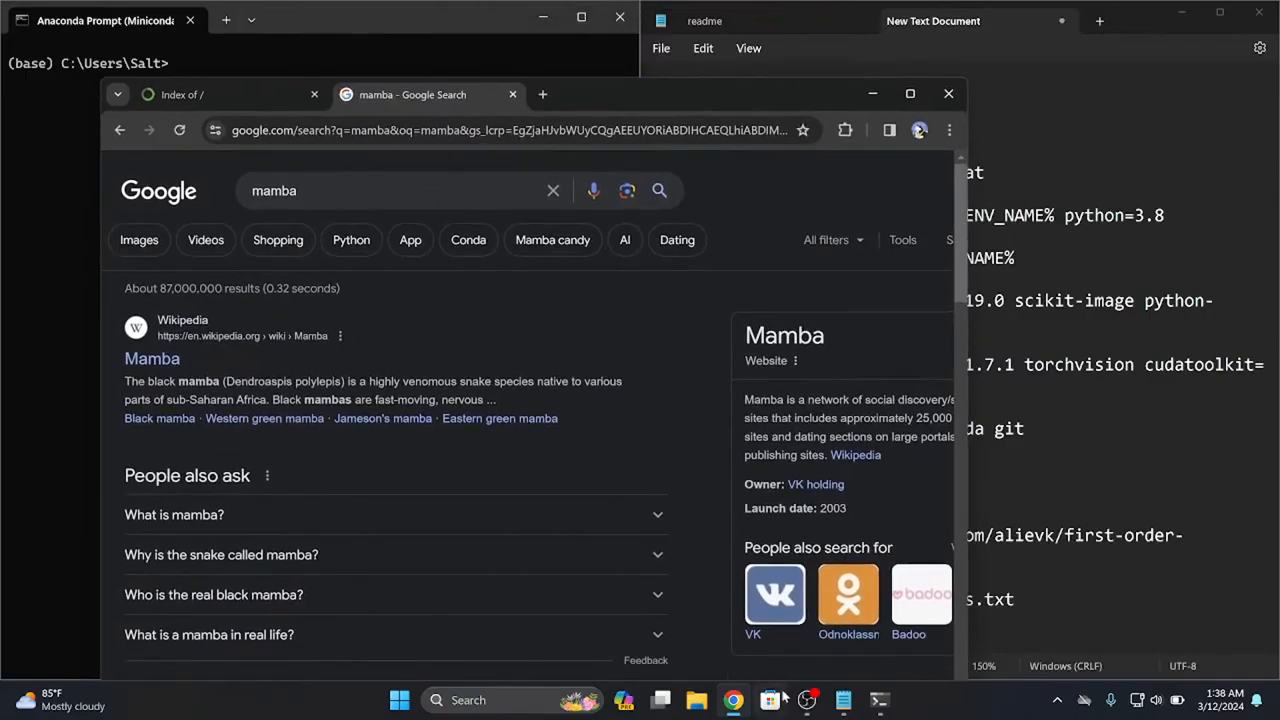
Start a new Notepad document with the line "Install mamba" followed by a blank line.
{"action": "left_click", "coordinate": [848, 702]}
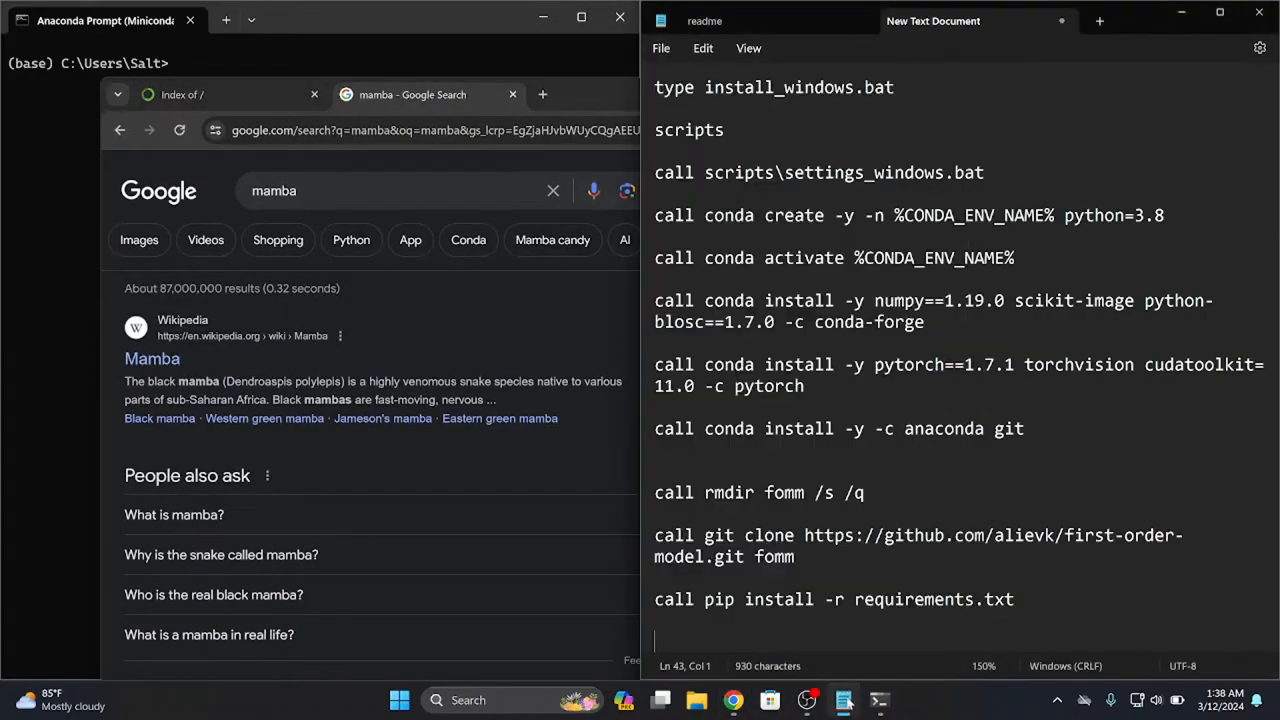
{"action": "left_click", "coordinate": [1095, 21]}
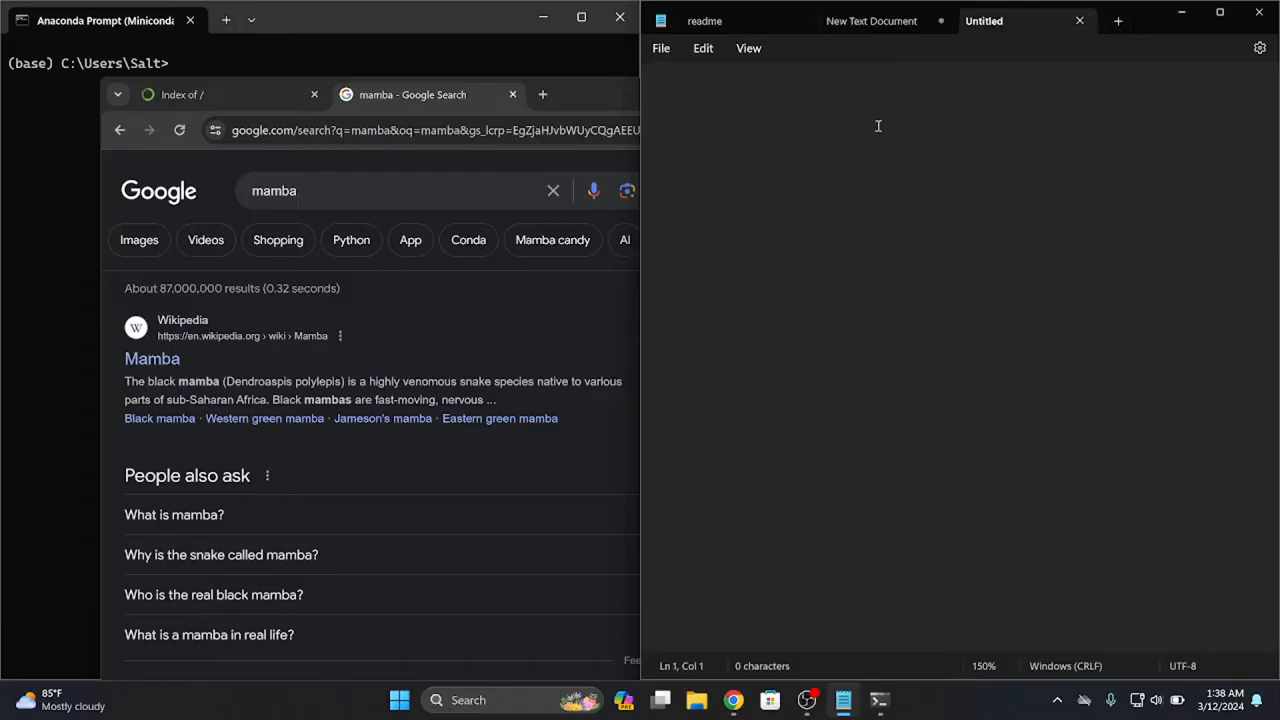
{"action": "type", "text": "Instal"}
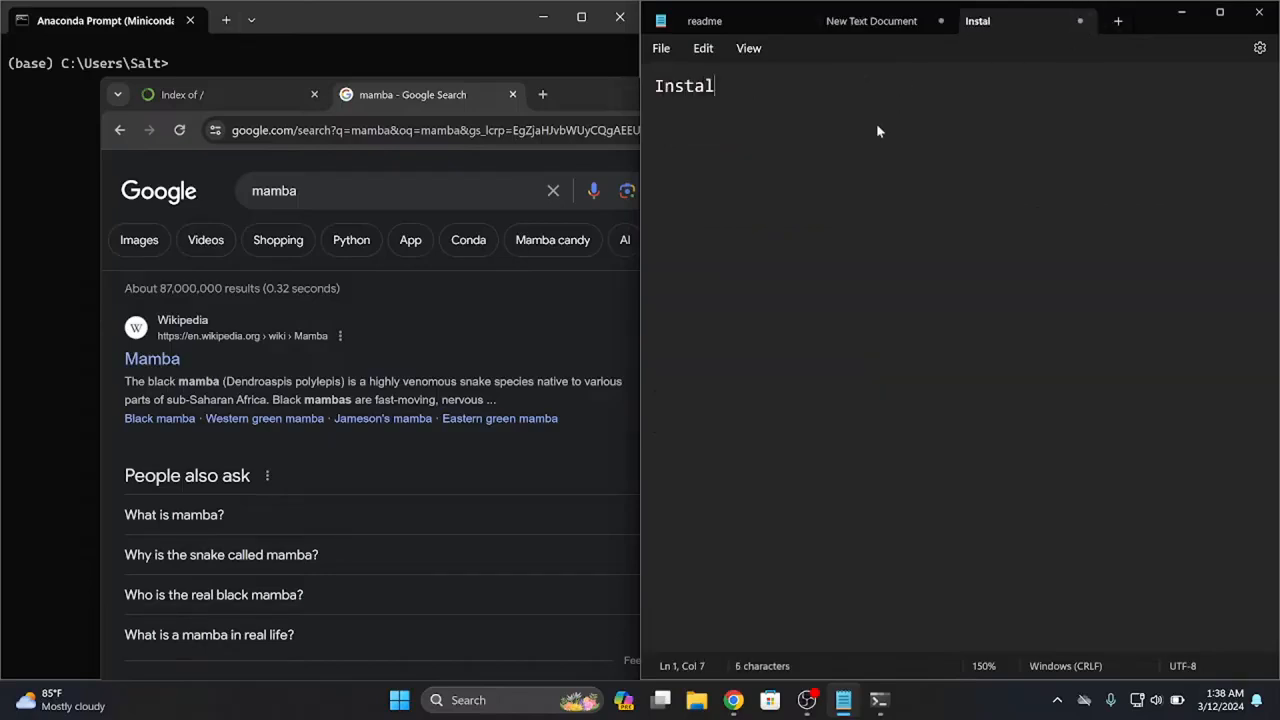
{"action": "type", "text": "l mamba"}
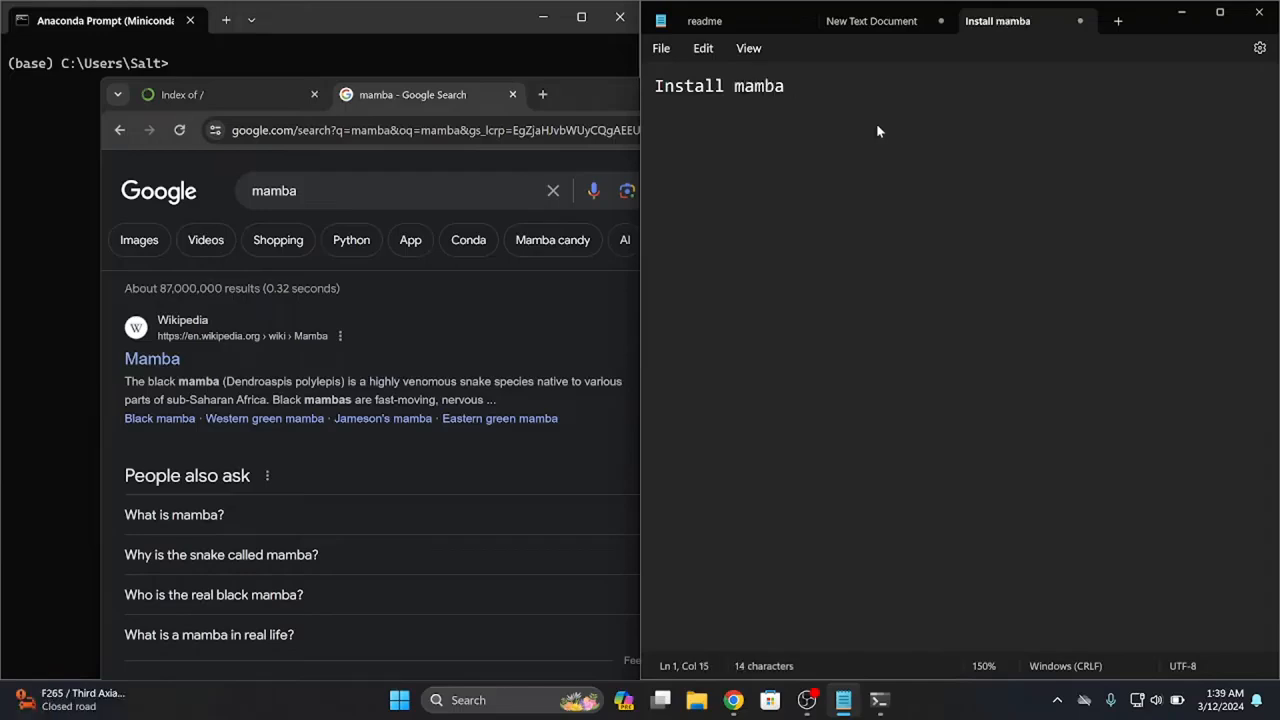
{"action": "key", "text": "Return"}
{"action": "key", "text": "Return"}
Look through the mamba search results in Chrome, then refine the web search to "install mamba".
{"action": "left_click", "coordinate": [366, 373]}
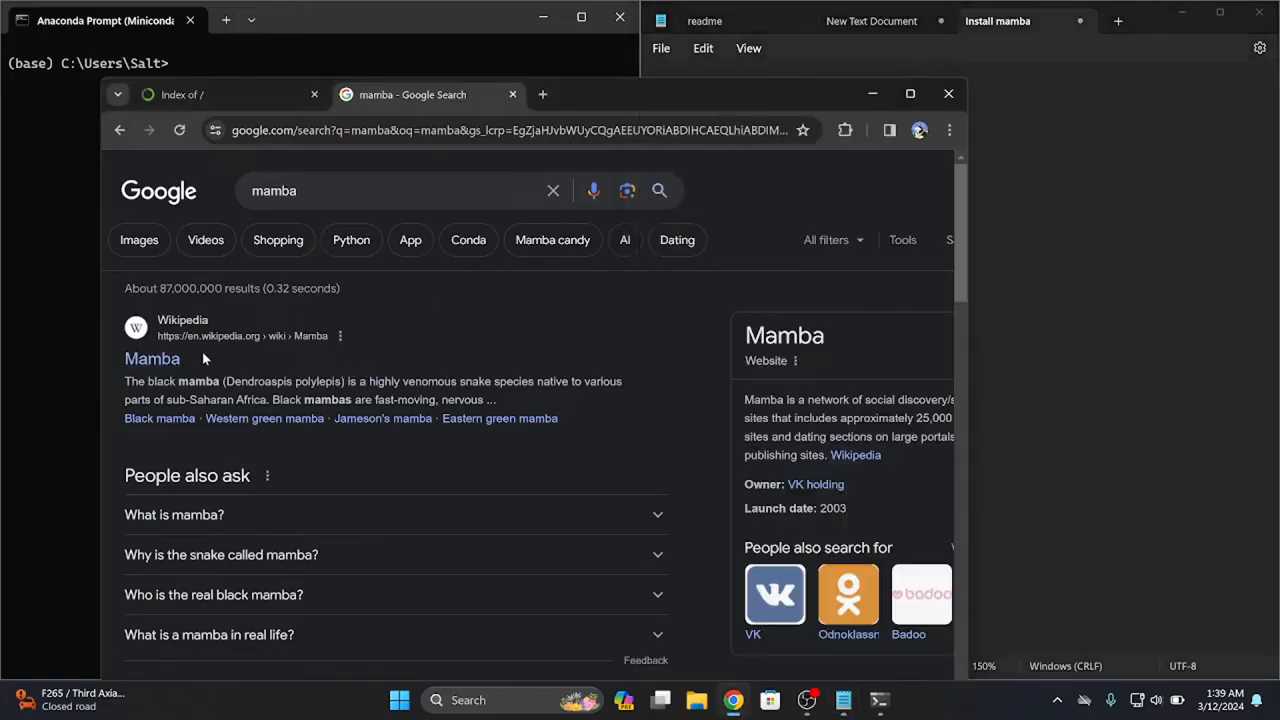
{"action": "scroll", "coordinate": [175, 359], "scroll_direction": "down", "scroll_amount": 5}
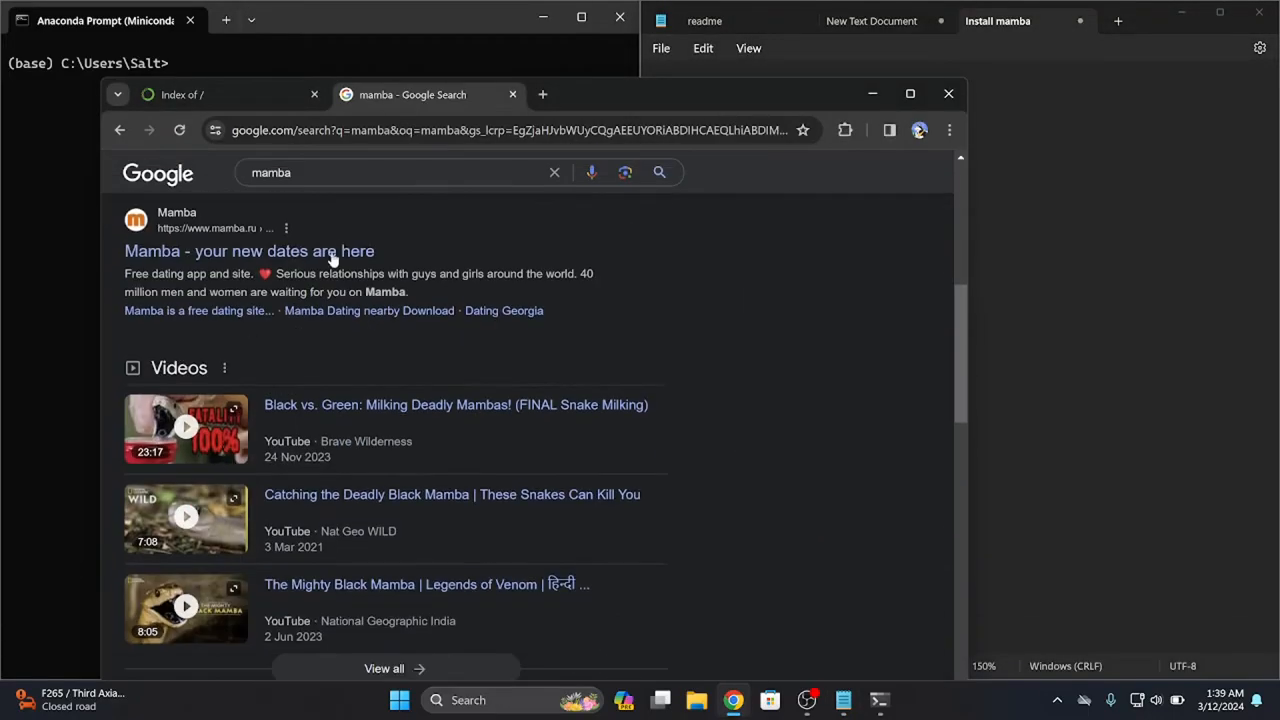
{"action": "scroll", "coordinate": [364, 506], "scroll_direction": "down", "scroll_amount": 3}
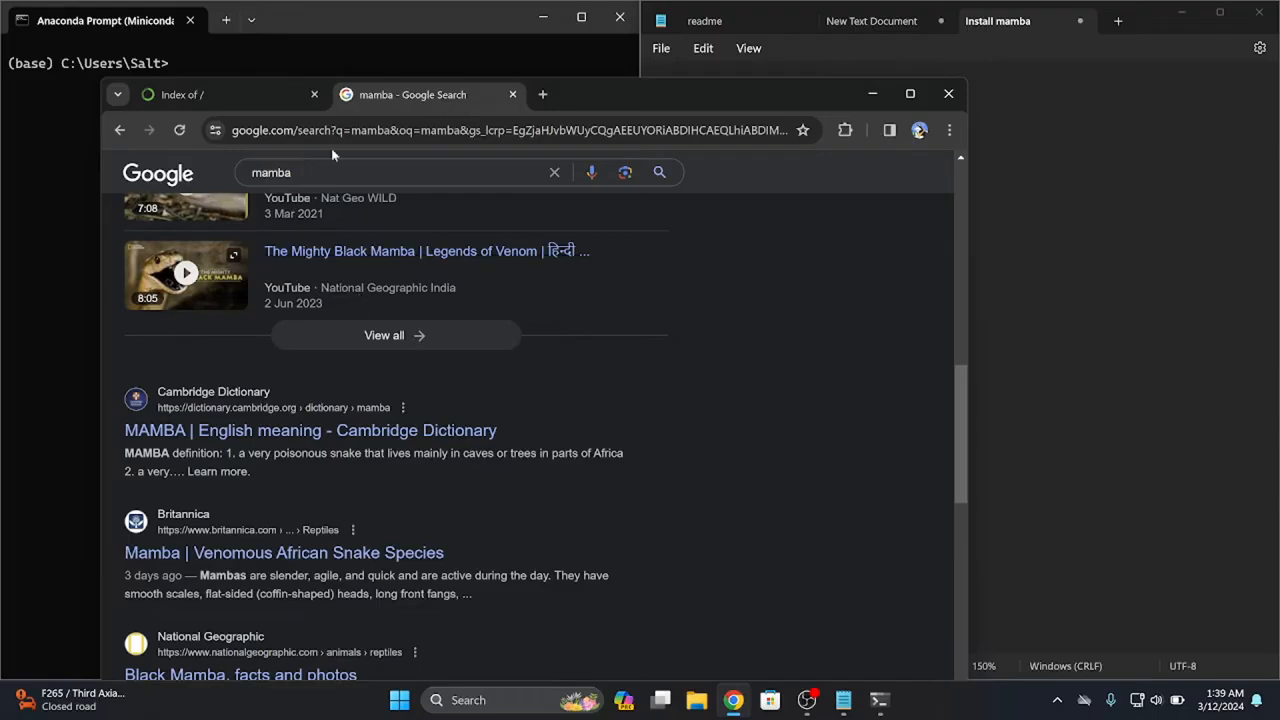
{"action": "left_click", "coordinate": [318, 167]}
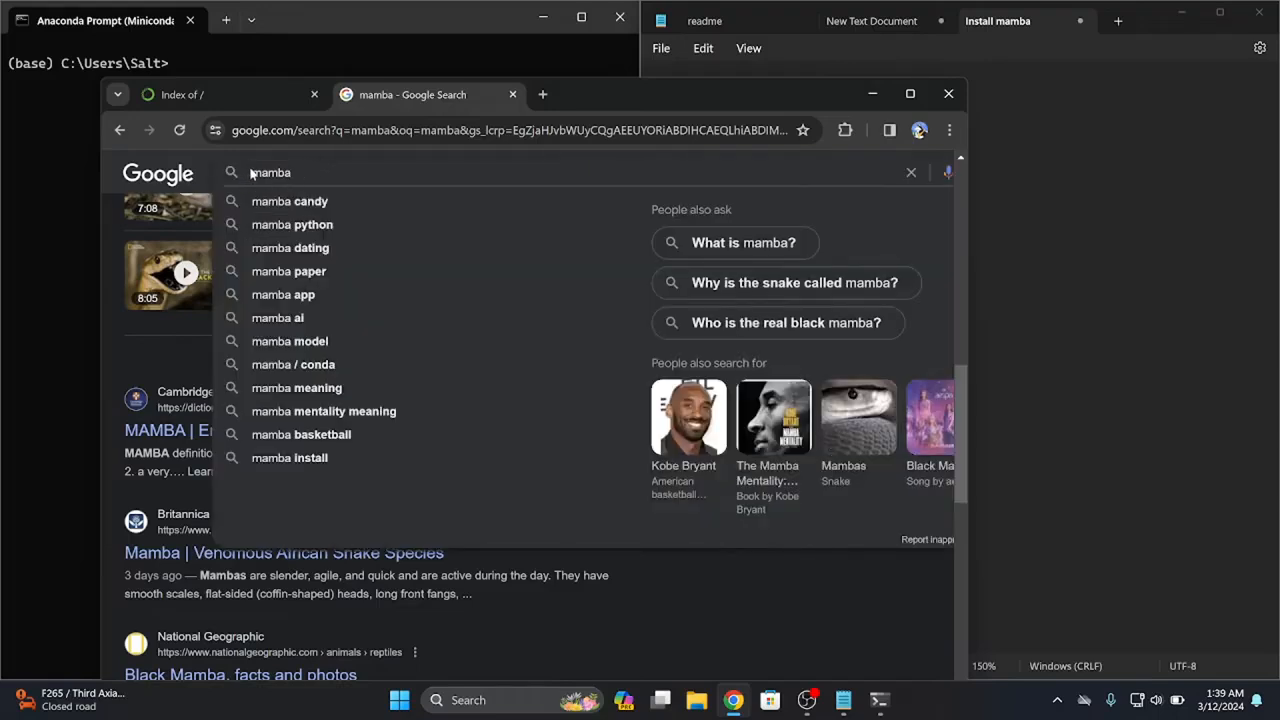
{"action": "left_click", "coordinate": [254, 172]}
{"action": "type", "text": "install"}
{"action": "key", "text": "Return"}
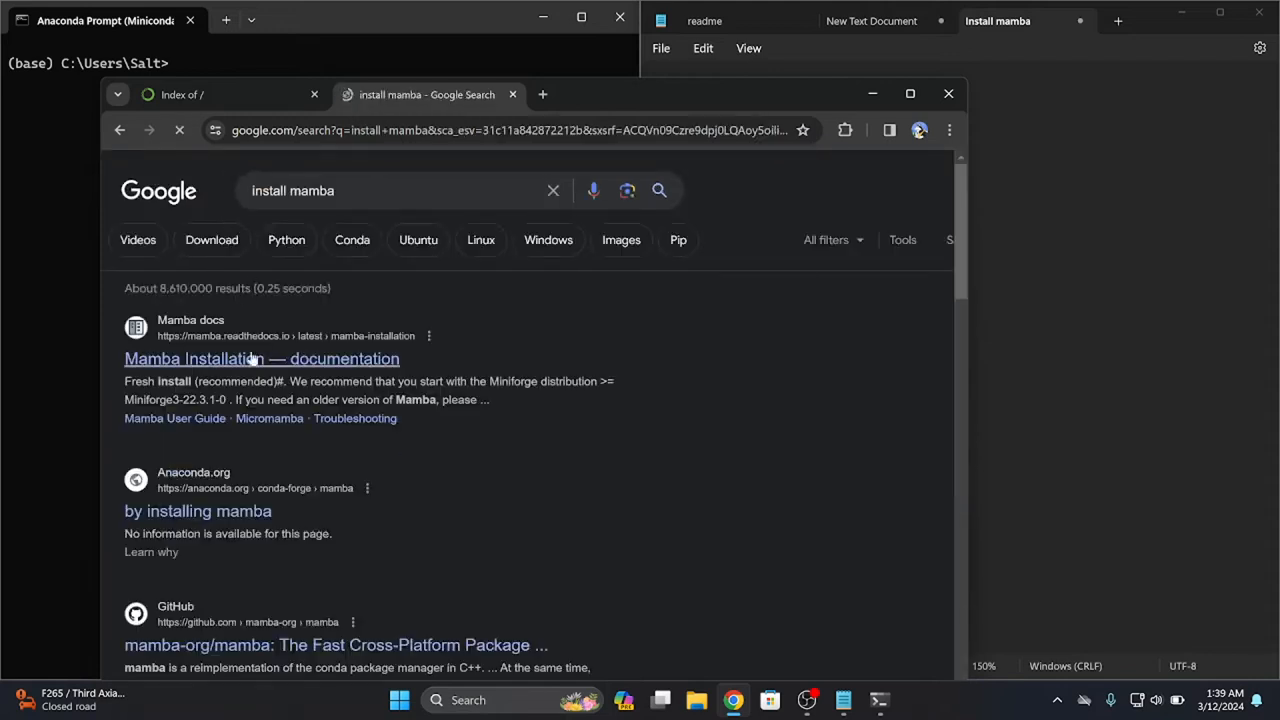
Read the Mamba Installation documentation, including the section on existing conda installs, and return to the search results.
{"action": "left_click", "coordinate": [266, 367]}
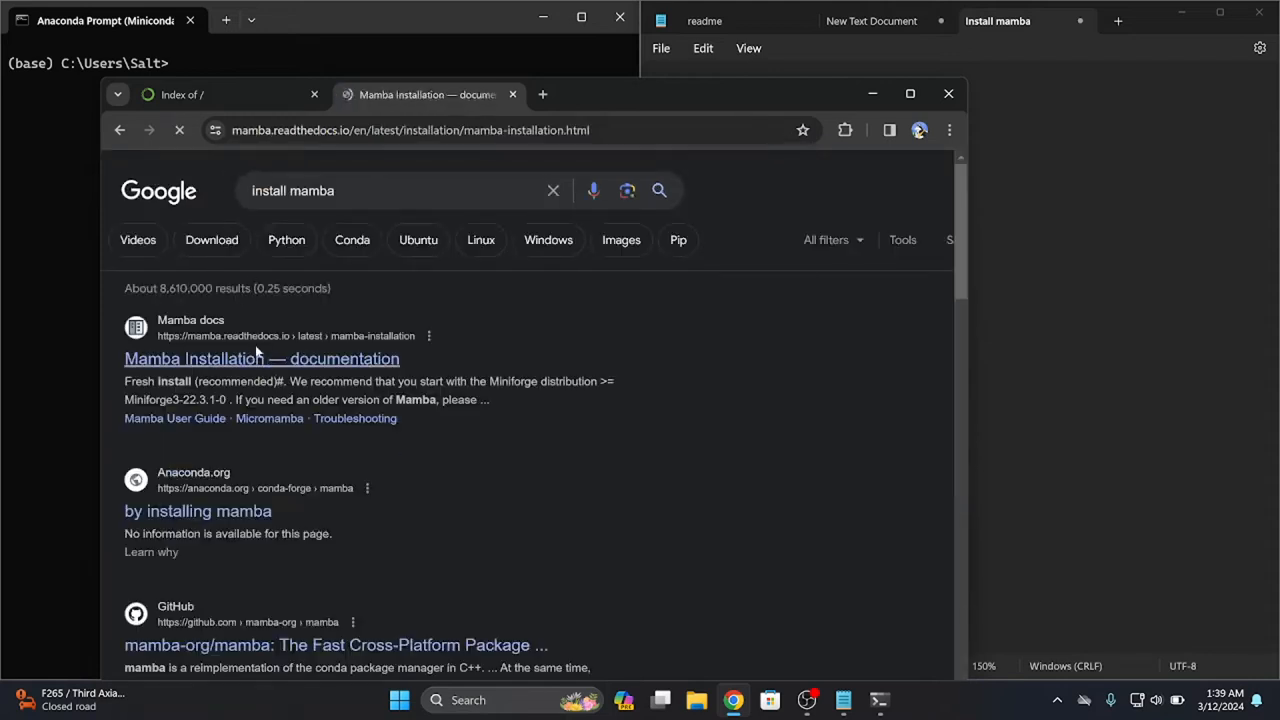
{"action": "scroll", "coordinate": [415, 440], "scroll_direction": "down", "scroll_amount": 2}
{"action": "scroll", "coordinate": [415, 440], "scroll_direction": "down", "scroll_amount": 6}
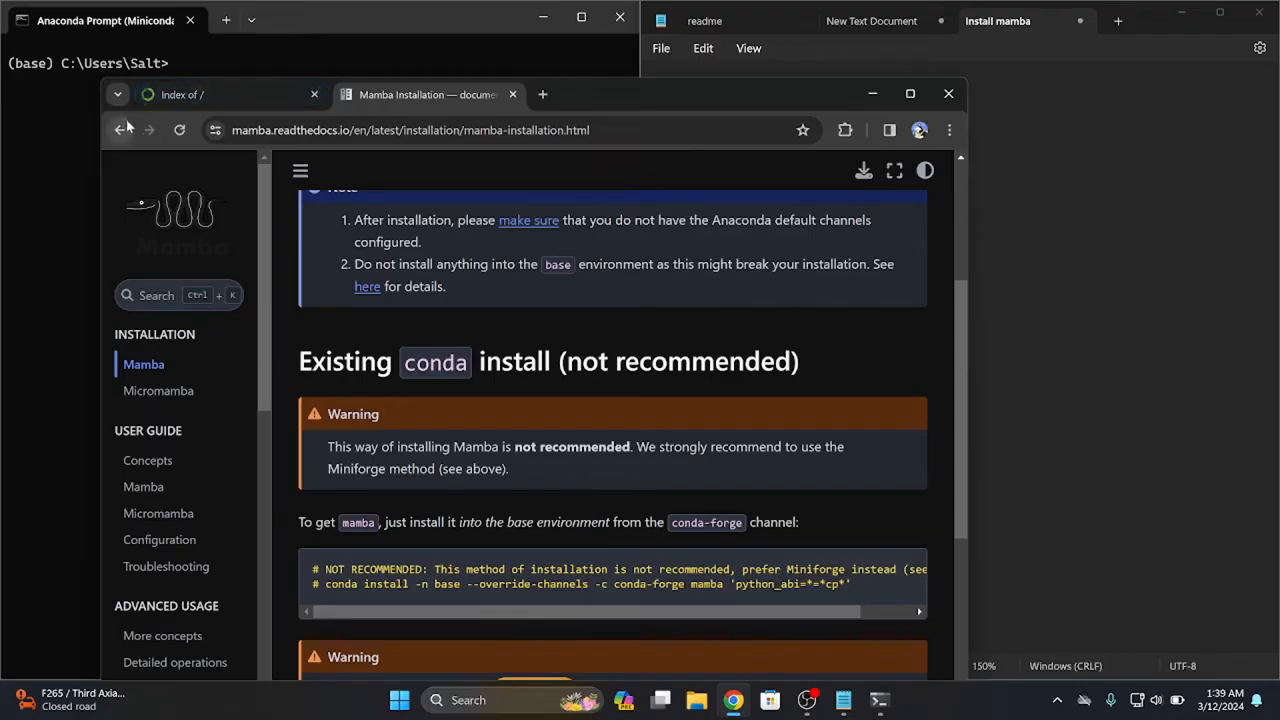
{"action": "left_click", "coordinate": [126, 121]}
Look through the "install mamba" results, open the conda-forge mamba page on Anaconda.org and close the browser.
{"action": "scroll", "coordinate": [356, 548], "scroll_direction": "down", "scroll_amount": 1}
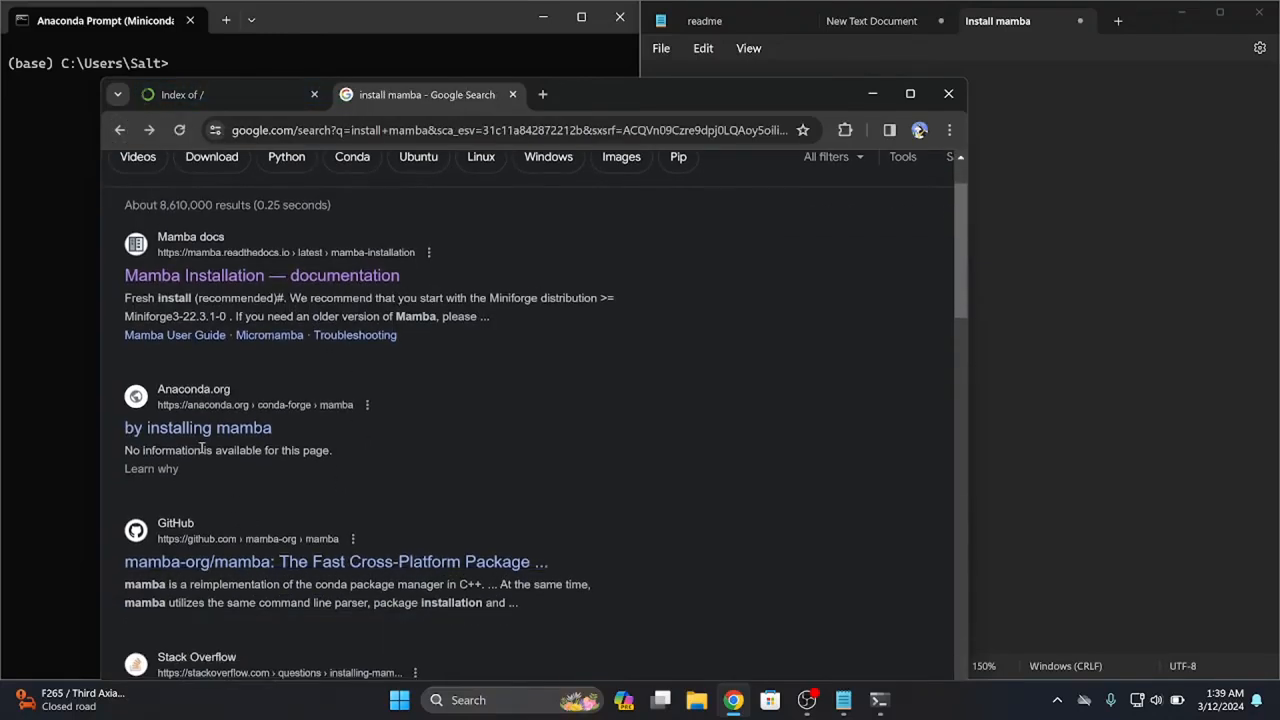
{"action": "scroll", "coordinate": [323, 550], "scroll_direction": "down", "scroll_amount": 2}
{"action": "scroll", "coordinate": [323, 548], "scroll_direction": "down", "scroll_amount": 3}
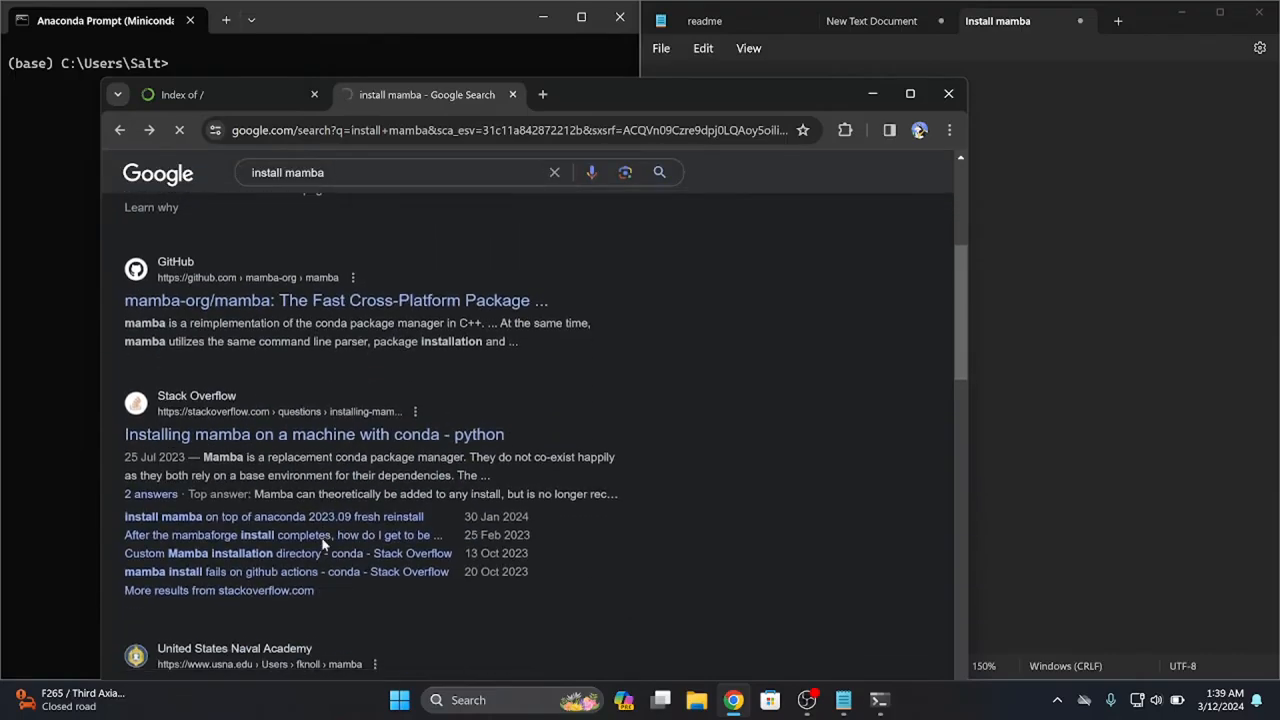
{"action": "scroll", "coordinate": [322, 500], "scroll_direction": "down", "scroll_amount": 2}
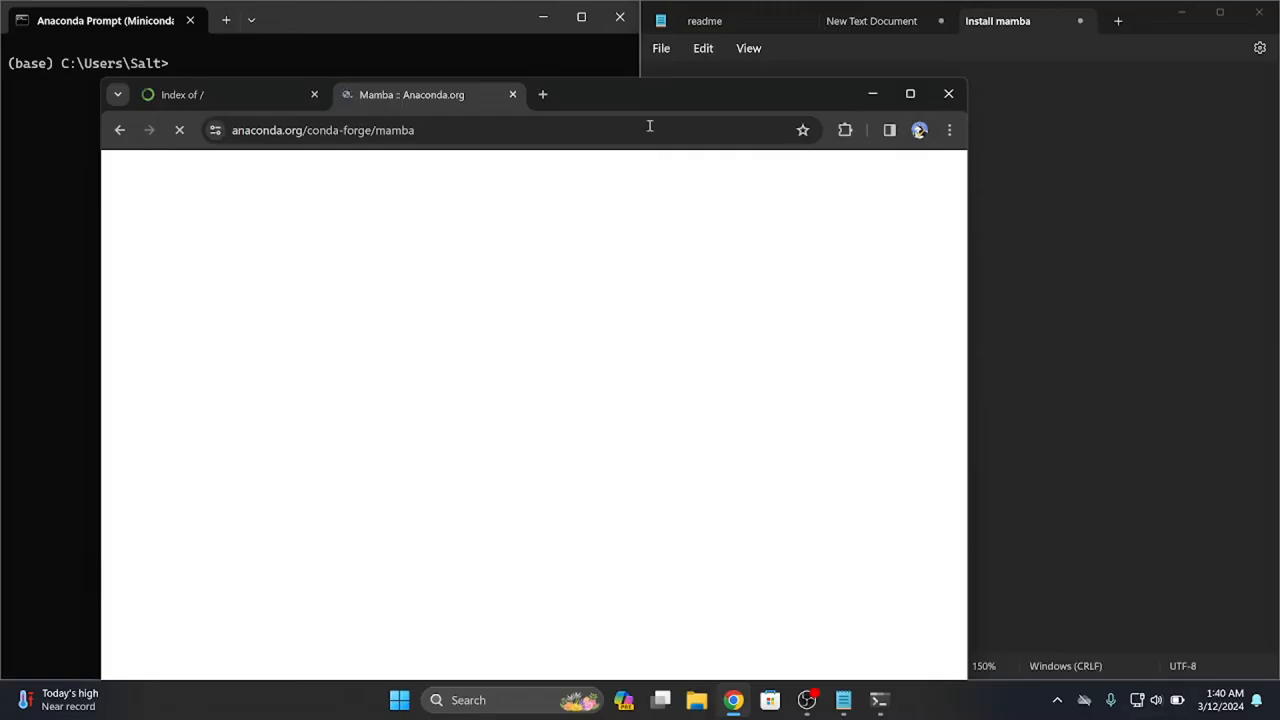
{"action": "left_click", "coordinate": [948, 93]}
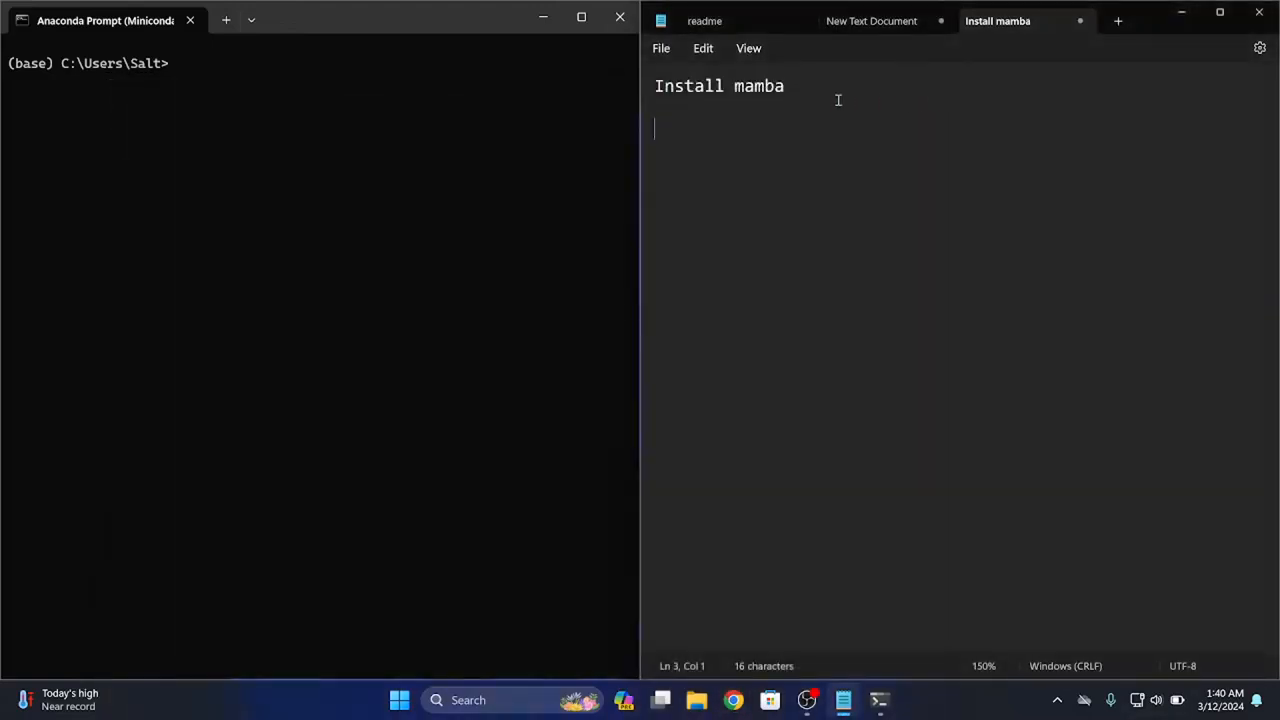
Write the command "conda install -c conda-forge mamba" under the Install mamba heading in the notes.
{"action": "type", "text": "conda "}
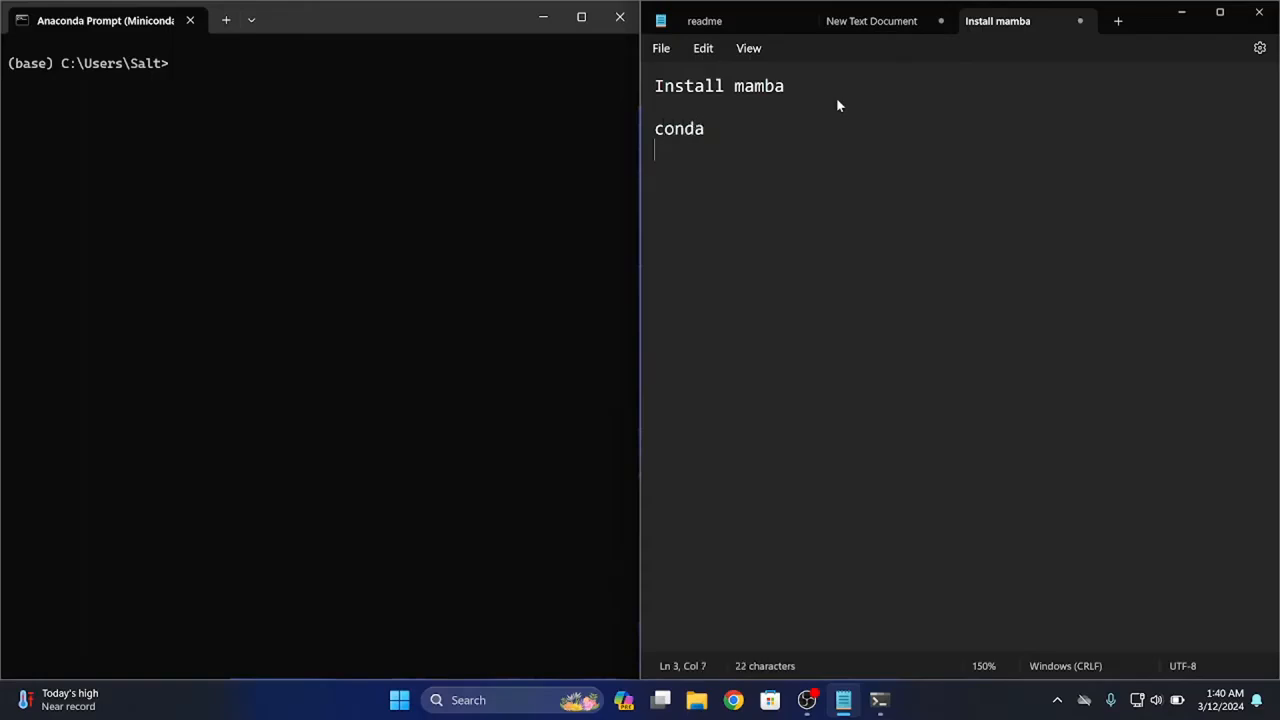
{"action": "type", "text": "install -c conda"}
{"action": "key", "text": "BackSpace"}
{"action": "type", "text": "-f"}
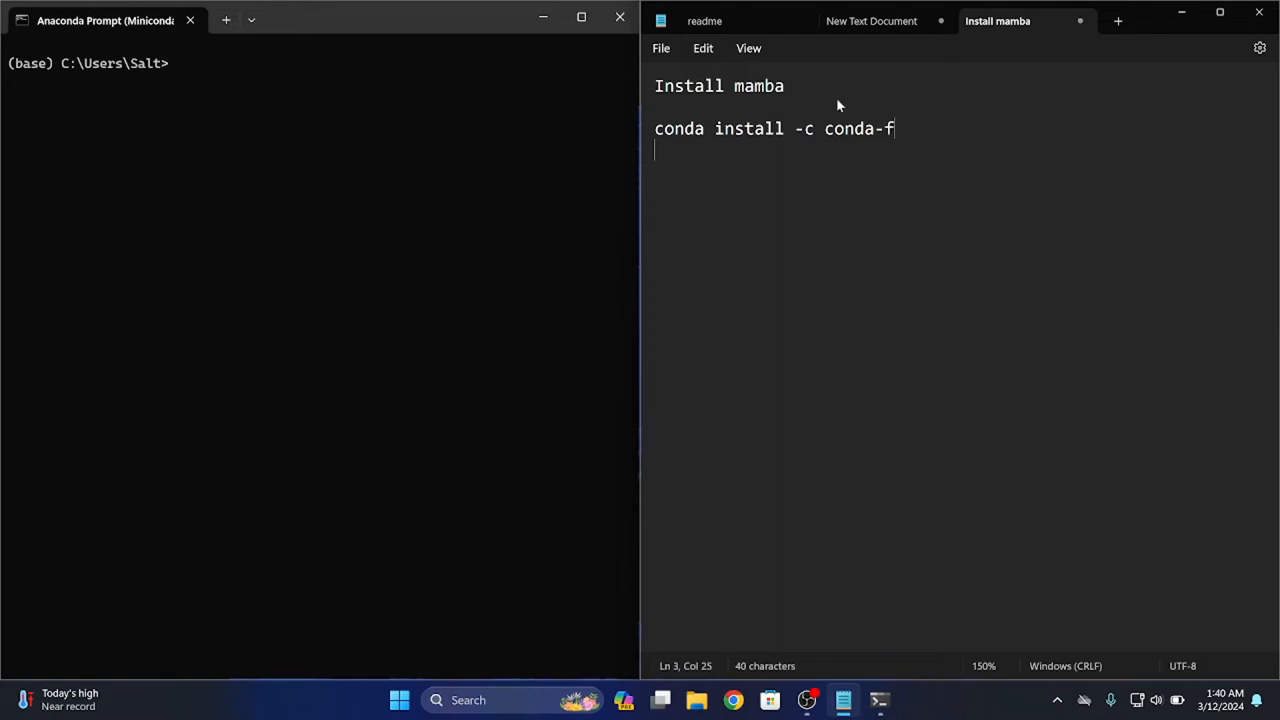
{"action": "type", "text": "orge mamba"}
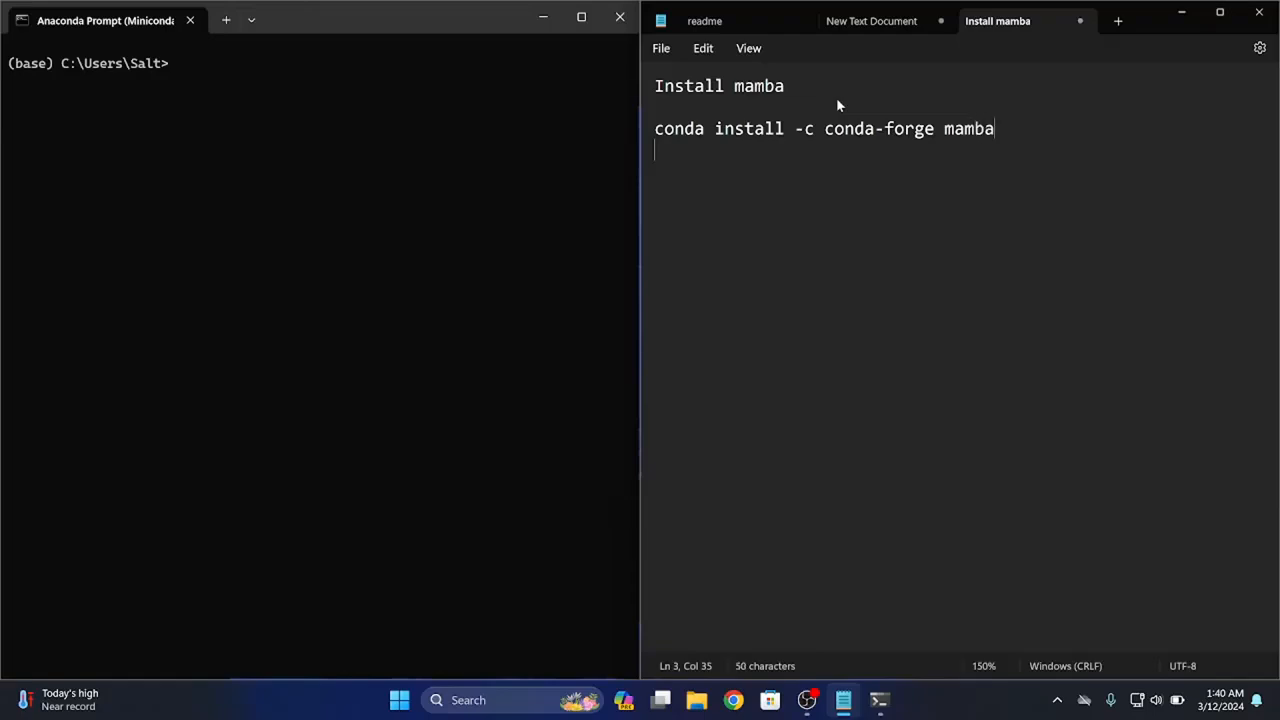
{"action": "type", "text": "`"}
{"action": "key", "text": "Tab"}
{"action": "type", "text": "1"}
{"action": "key", "text": "BackSpace"}
{"action": "key", "text": "BackSpace"}
{"action": "key", "text": "ctrl+f"}
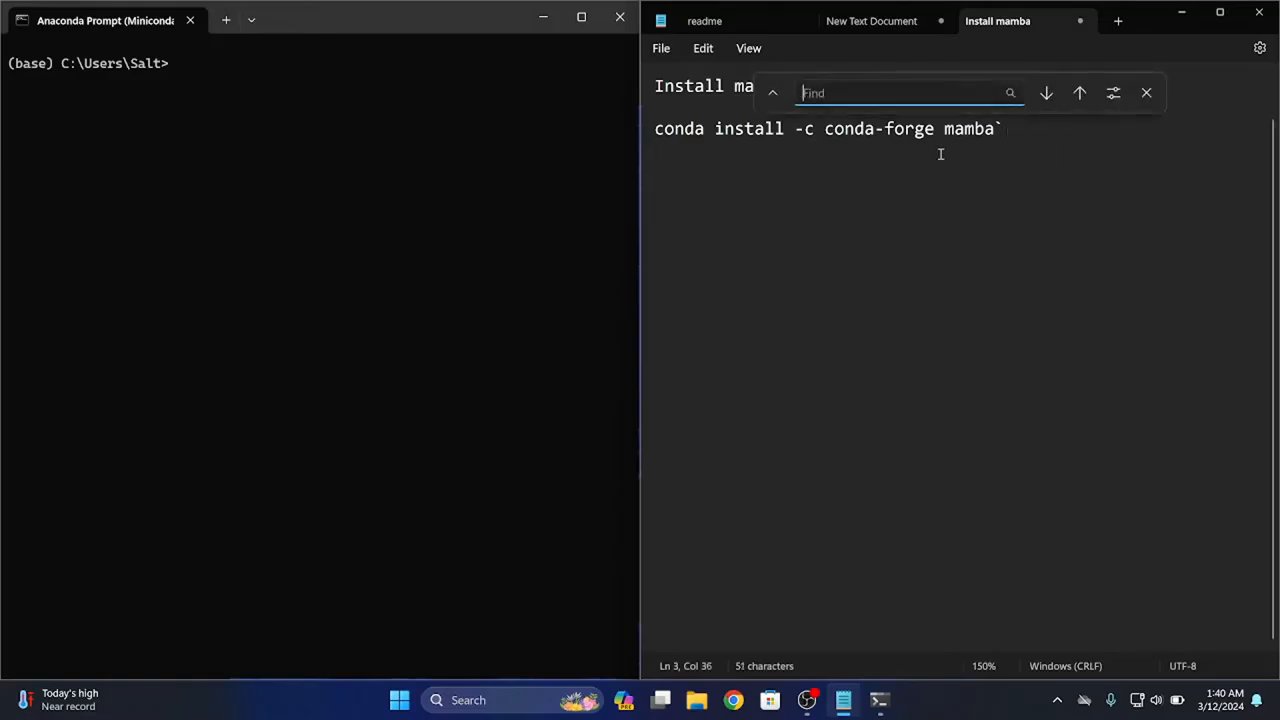
{"action": "left_click", "coordinate": [1063, 208]}
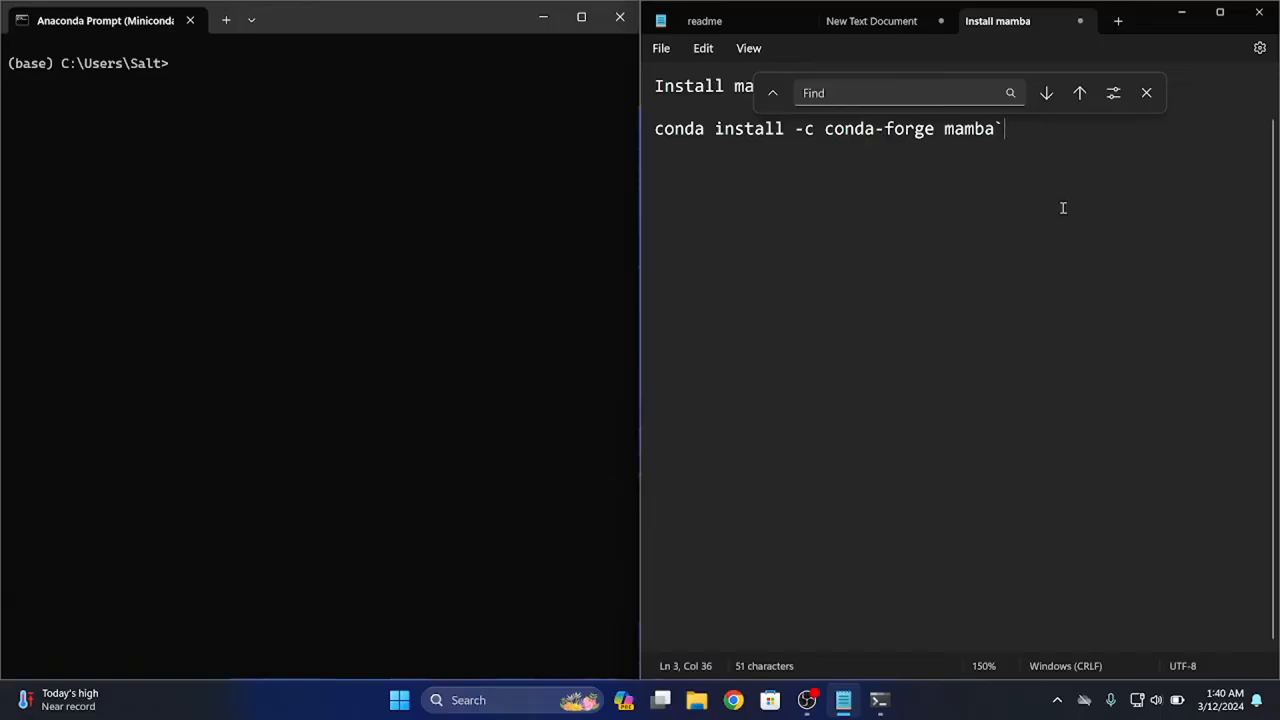
{"action": "key", "text": "BackSpace"}
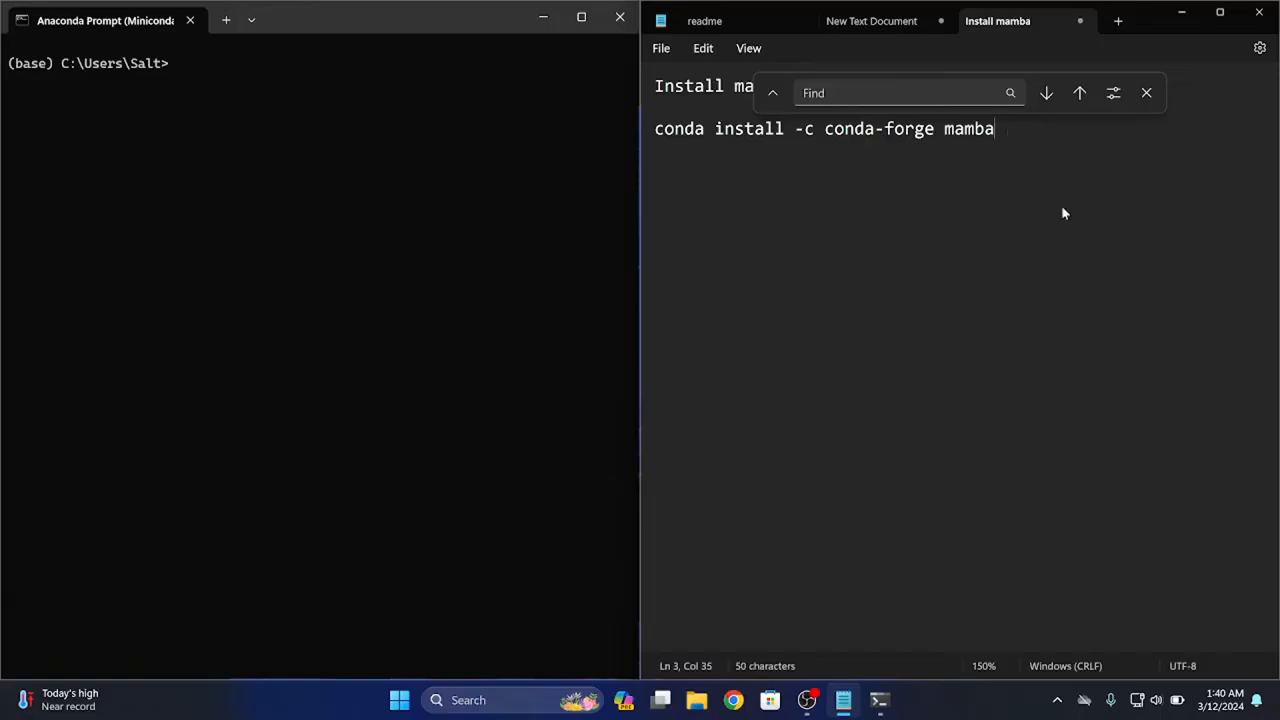
{"action": "scroll", "coordinate": [1038, 363], "scroll_direction": "up", "scroll_amount": 1}
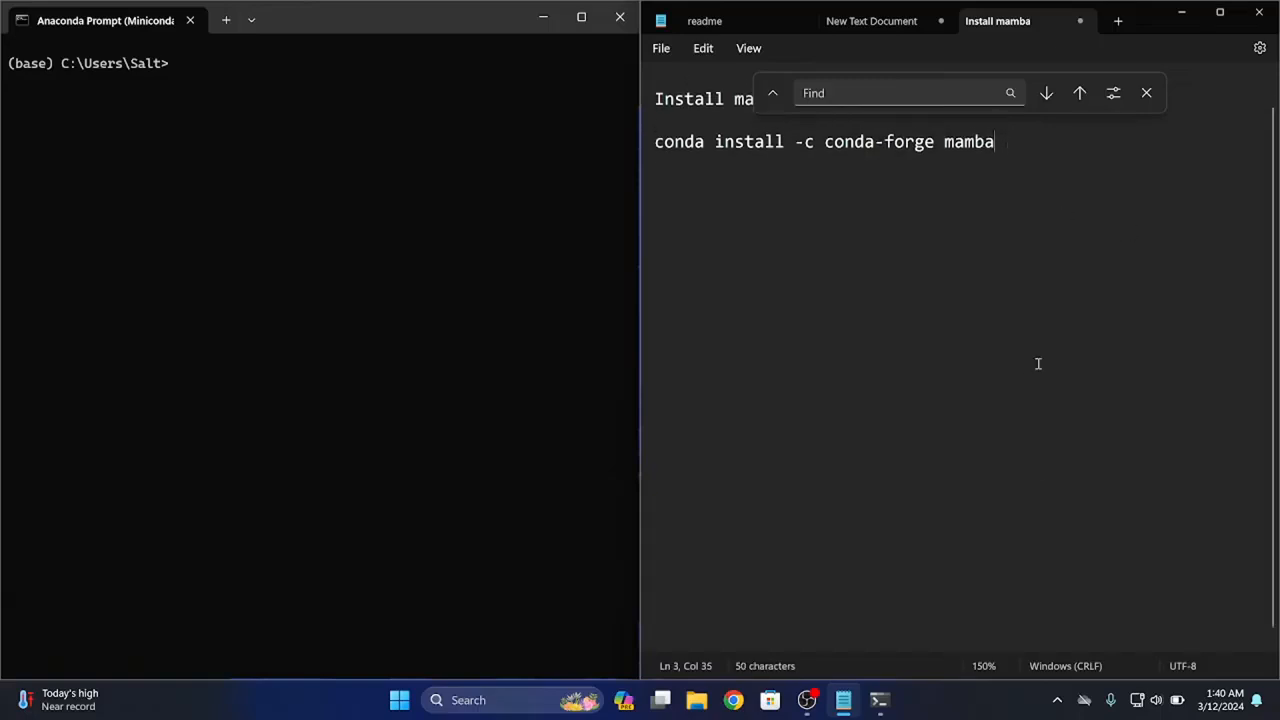
{"action": "left_click", "coordinate": [1147, 93]}
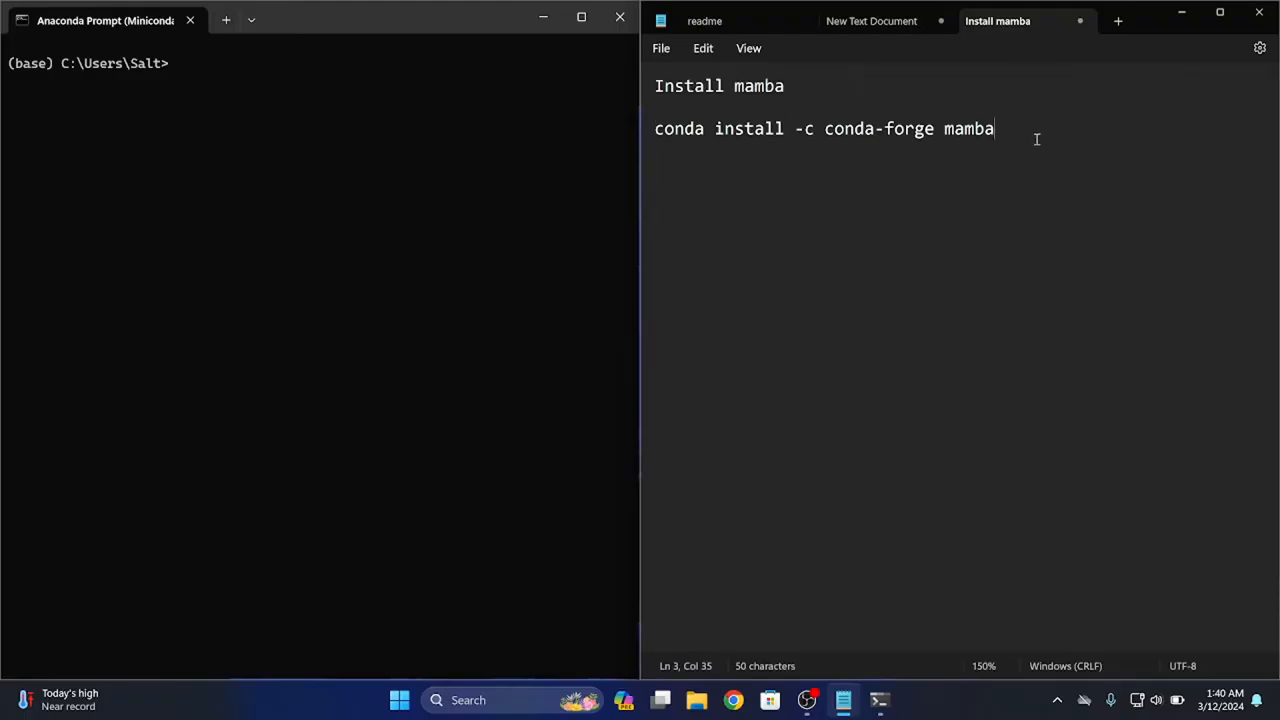
Copy the mamba install command from the notes, run it in Anaconda Prompt and accept the package changes with y.
{"action": "scroll", "coordinate": [1037, 140], "scroll_direction": "up", "scroll_amount": 4}
{"action": "left_click_drag", "start_coordinate": [1082, 136], "coordinate": [629, 158]}
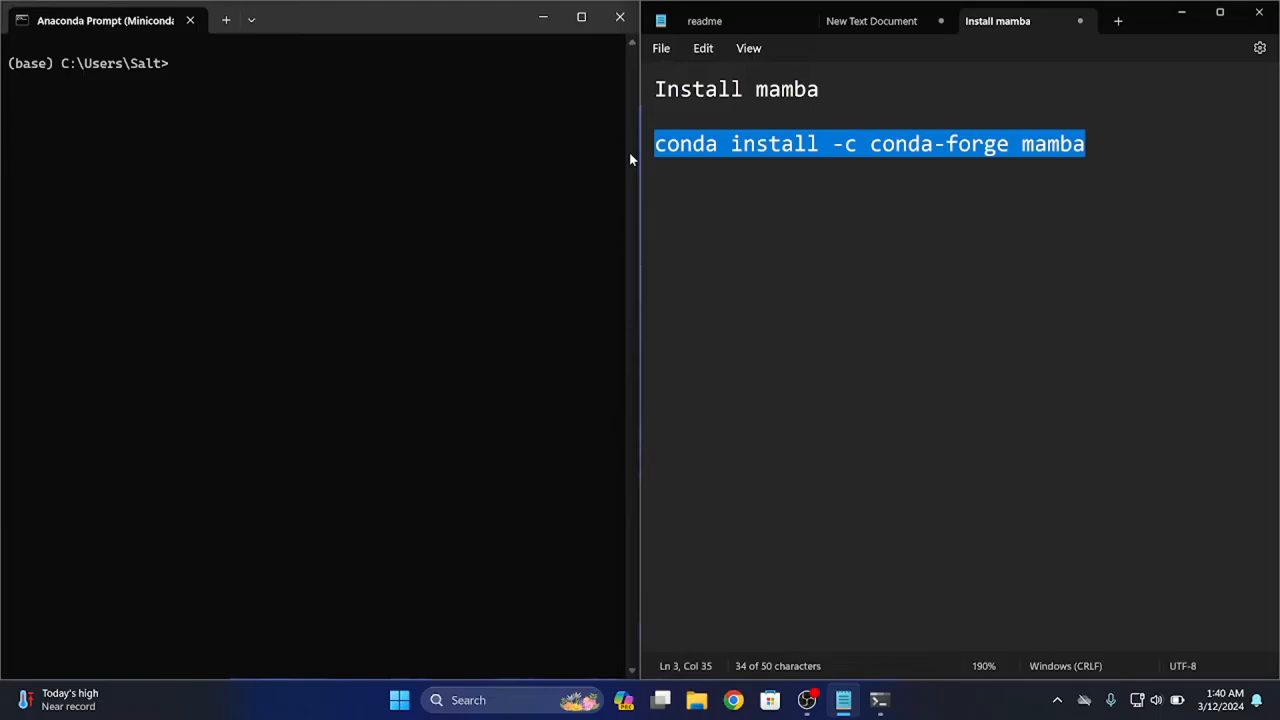
{"action": "right_click", "coordinate": [701, 151]}
{"action": "left_click", "coordinate": [752, 236]}
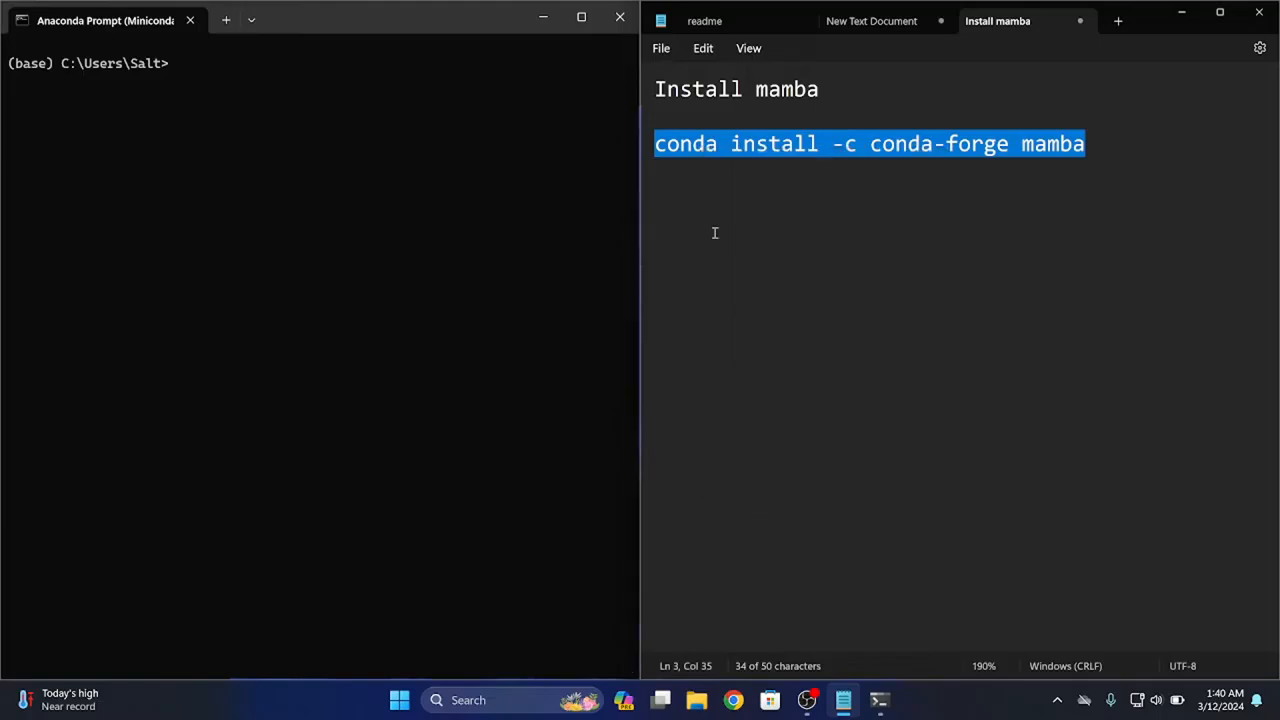
{"action": "left_click", "coordinate": [163, 166]}
{"action": "right_click", "coordinate": [241, 148]}
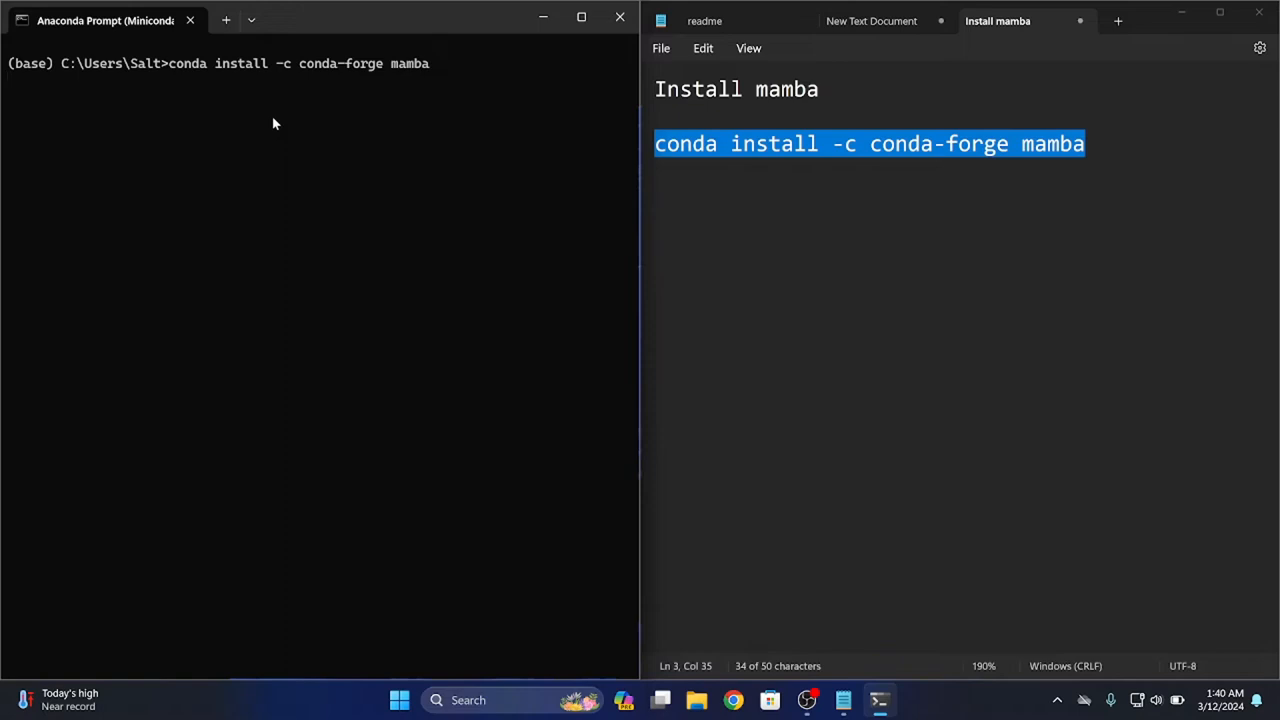
{"action": "key", "text": "Return"}
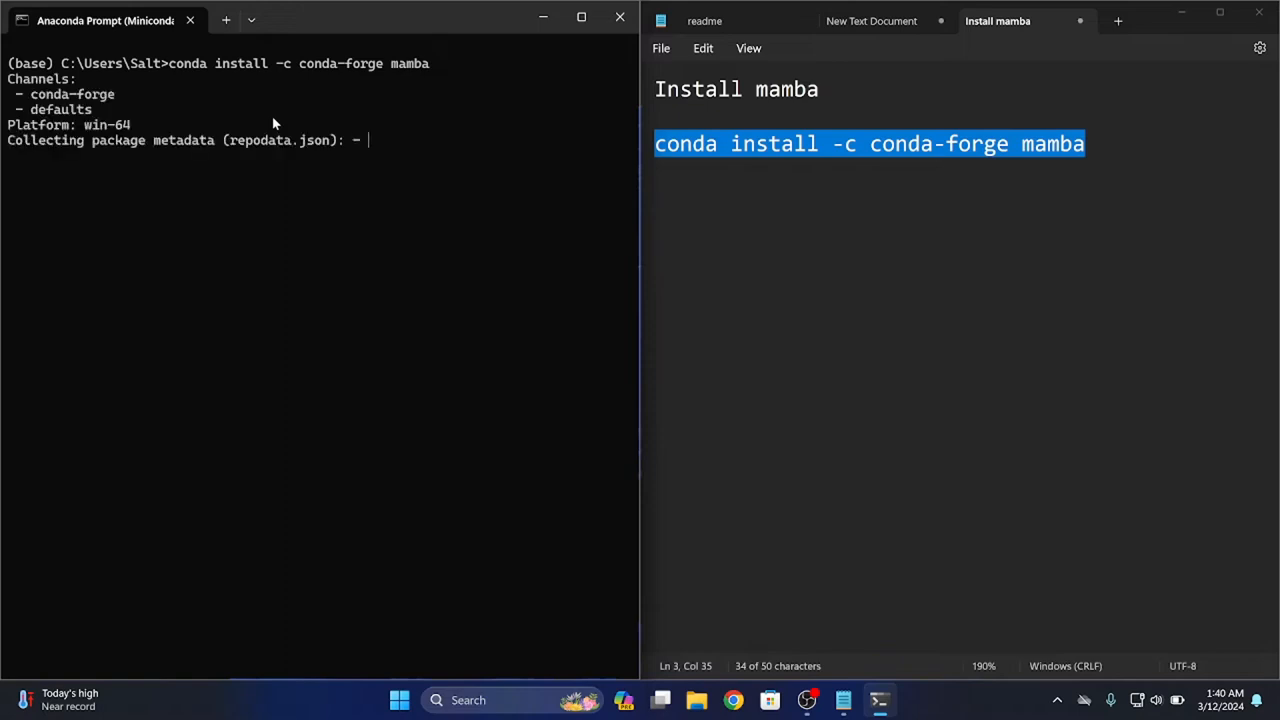
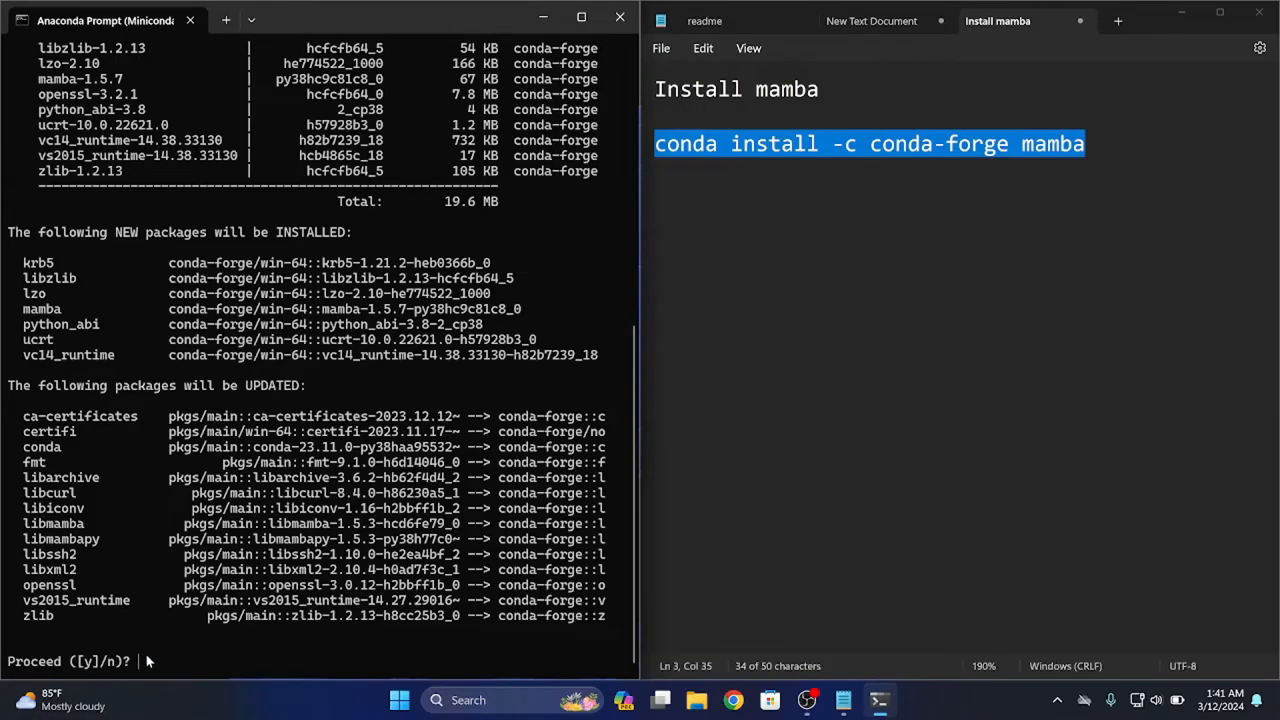
{"action": "mouse_move", "coordinate": [151, 660]}
{"action": "left_mouse_down"}
{"action": "mouse_move", "coordinate": [67, 660]}
{"action": "mouse_move", "coordinate": [148, 661]}
{"action": "left_mouse_up"}
{"action": "type", "text": "y"}
{"action": "key", "text": "Return"}
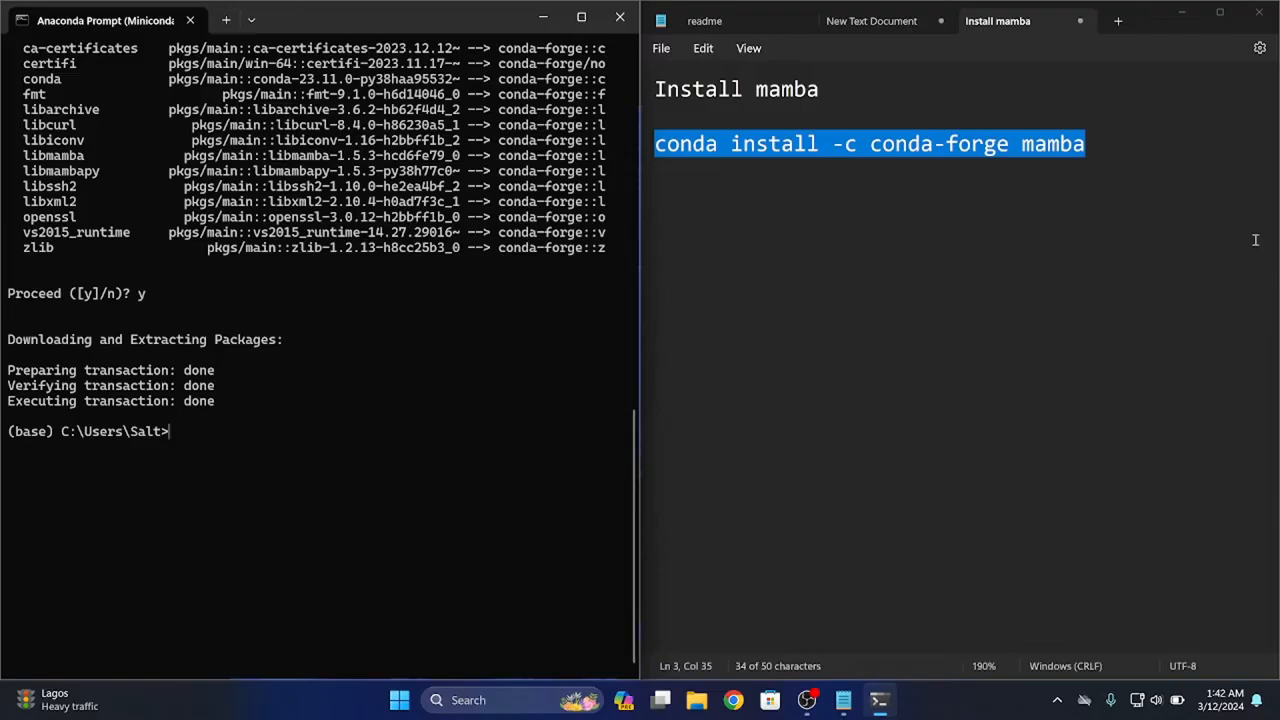
Add the line "cd avatarify" to the Install mamba notes, separated by a blank line.
{"action": "left_click", "coordinate": [1099, 128]}
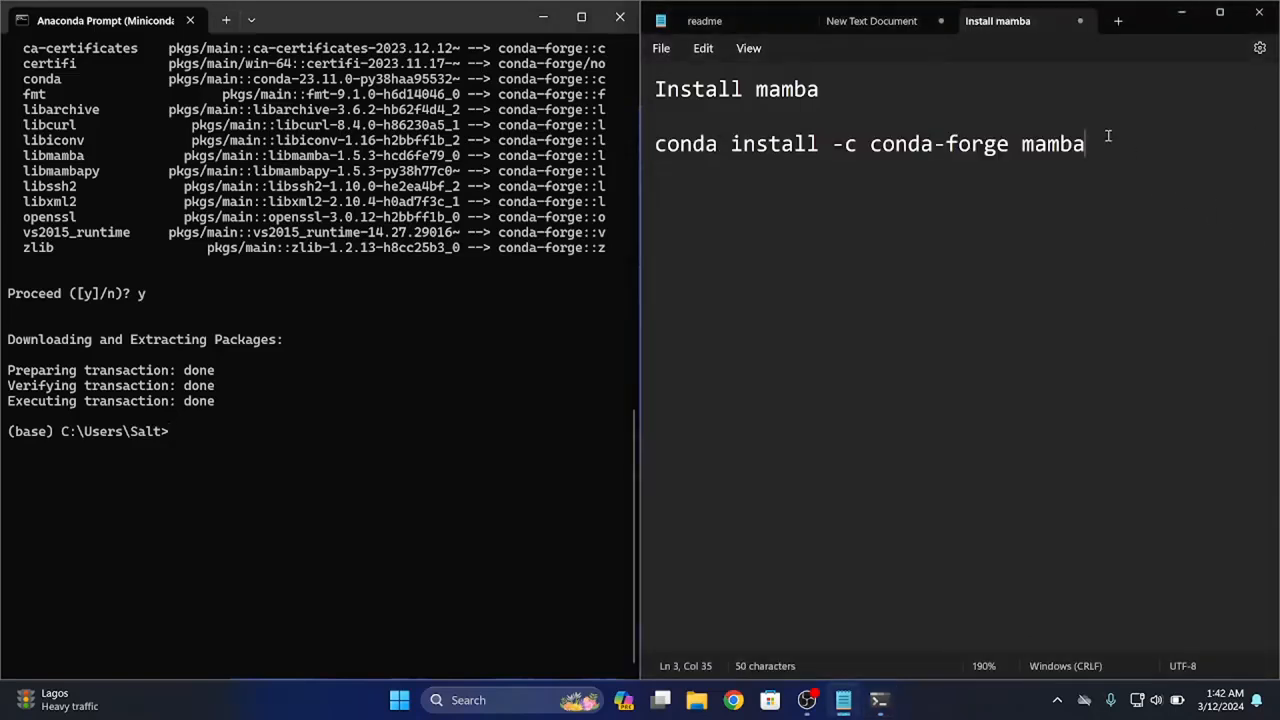
{"action": "key", "text": "Return"}
{"action": "key", "text": "Return"}
{"action": "type", "text": "cd avatarify"}
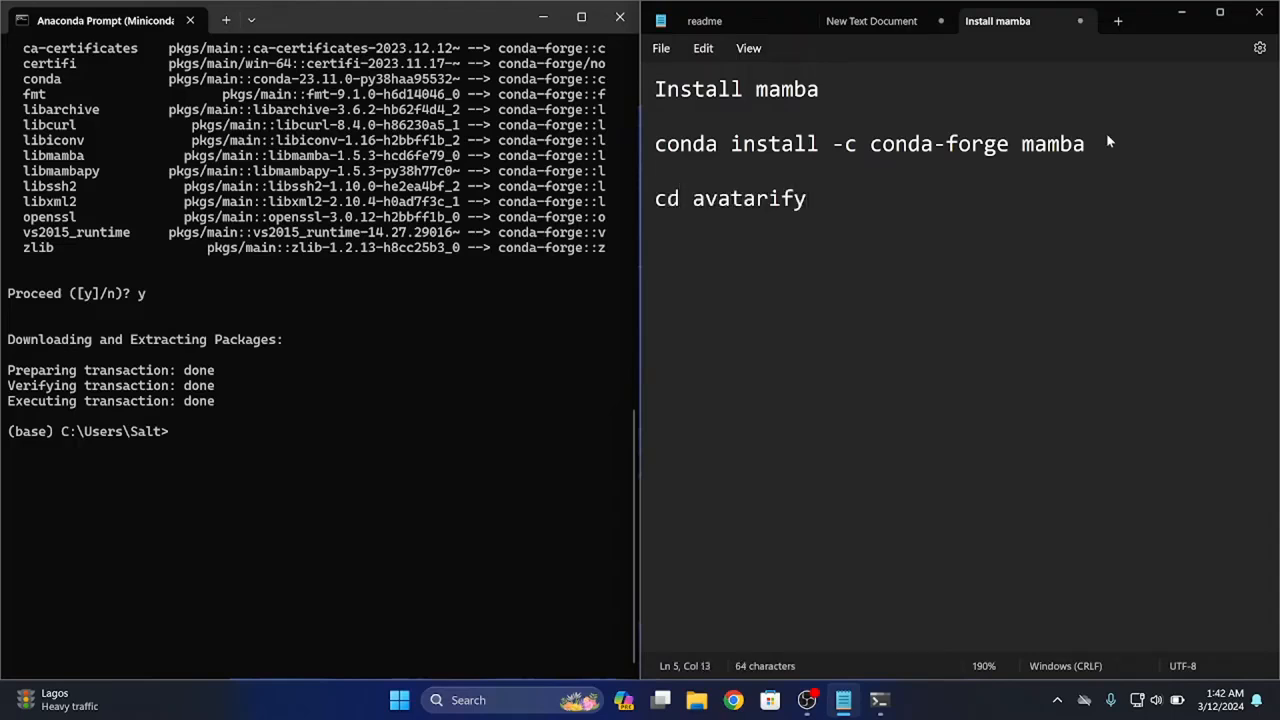
Change the working directory to avatarify in Anaconda Prompt.
{"action": "left_click", "coordinate": [367, 448]}
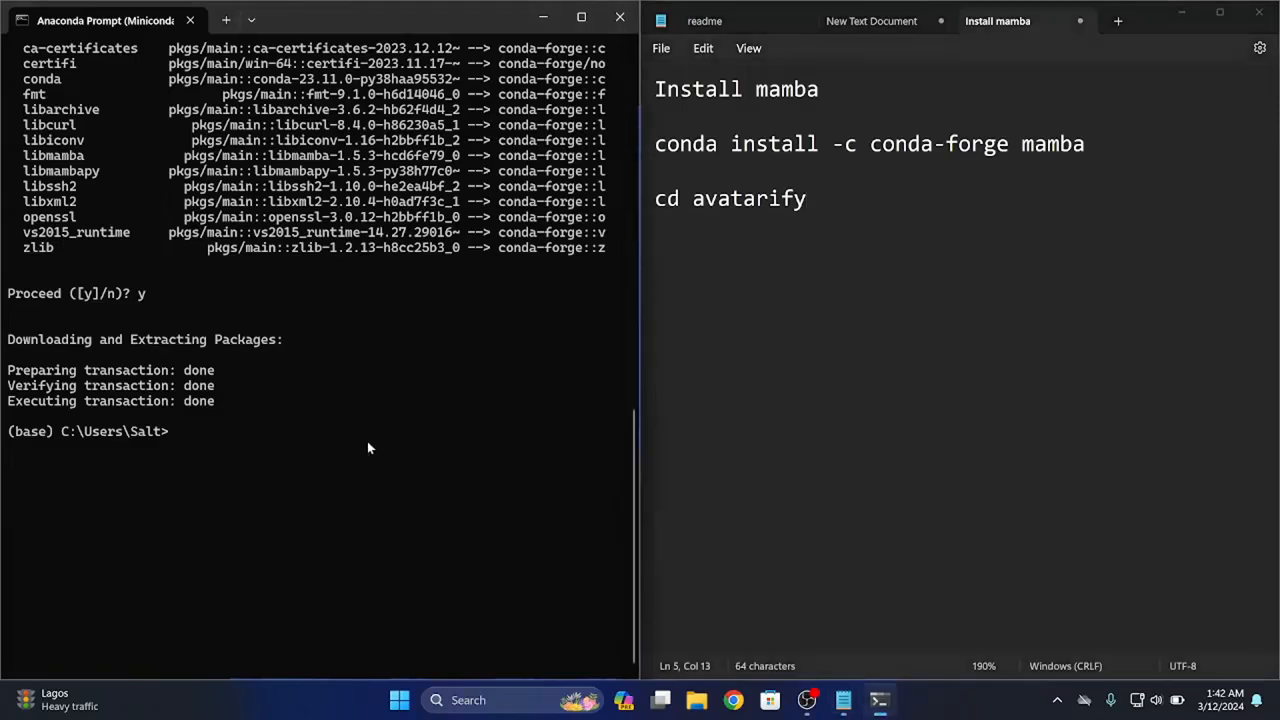
{"action": "type", "text": "cd v"}
{"action": "key", "text": "BackSpace"}
{"action": "type", "text": "a"}
{"action": "key", "text": "Tab"}
{"action": "key", "text": "Tab"}
{"action": "key", "text": "Tab"}
{"action": "key", "text": "Tab"}
{"action": "key", "text": "Tab"}
{"action": "key", "text": "Tab"}
{"action": "key", "text": "Return"}
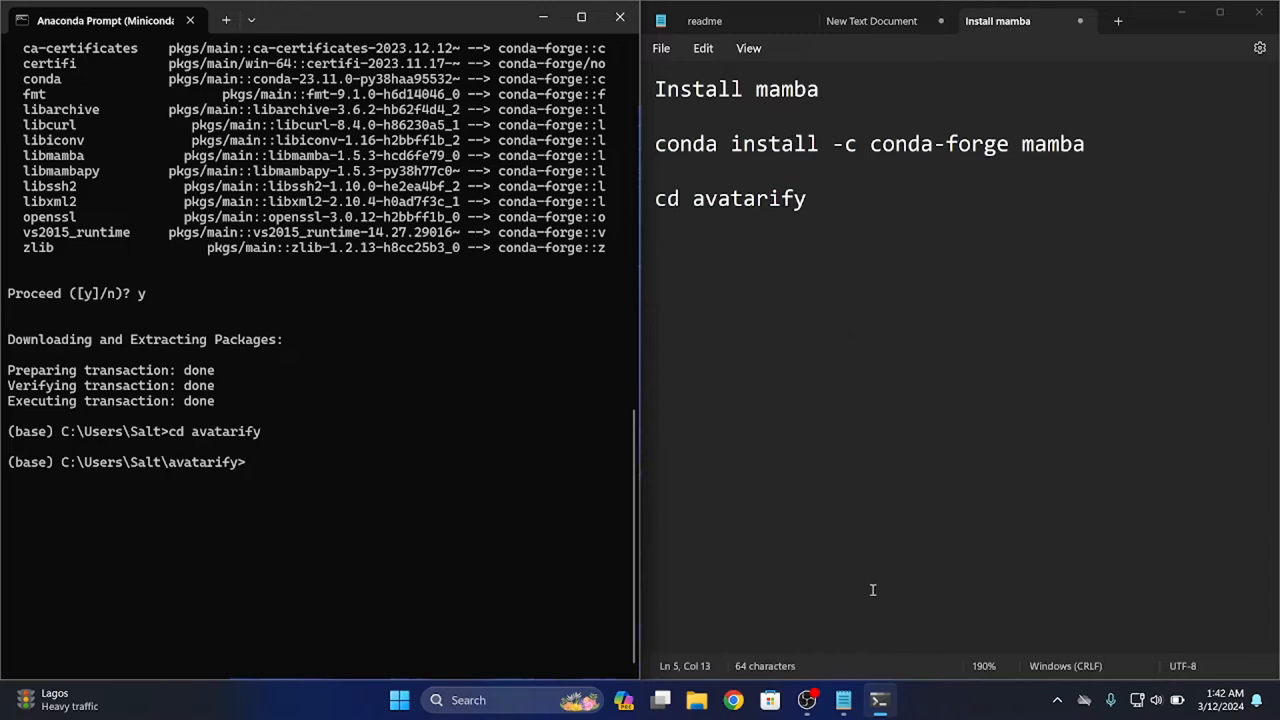
Copy the call commands, from settings_windows.bat through requirements.txt, from New Text Document into the Install mamba notes under a new "scripts" heading.
{"action": "left_click", "coordinate": [880, 21]}
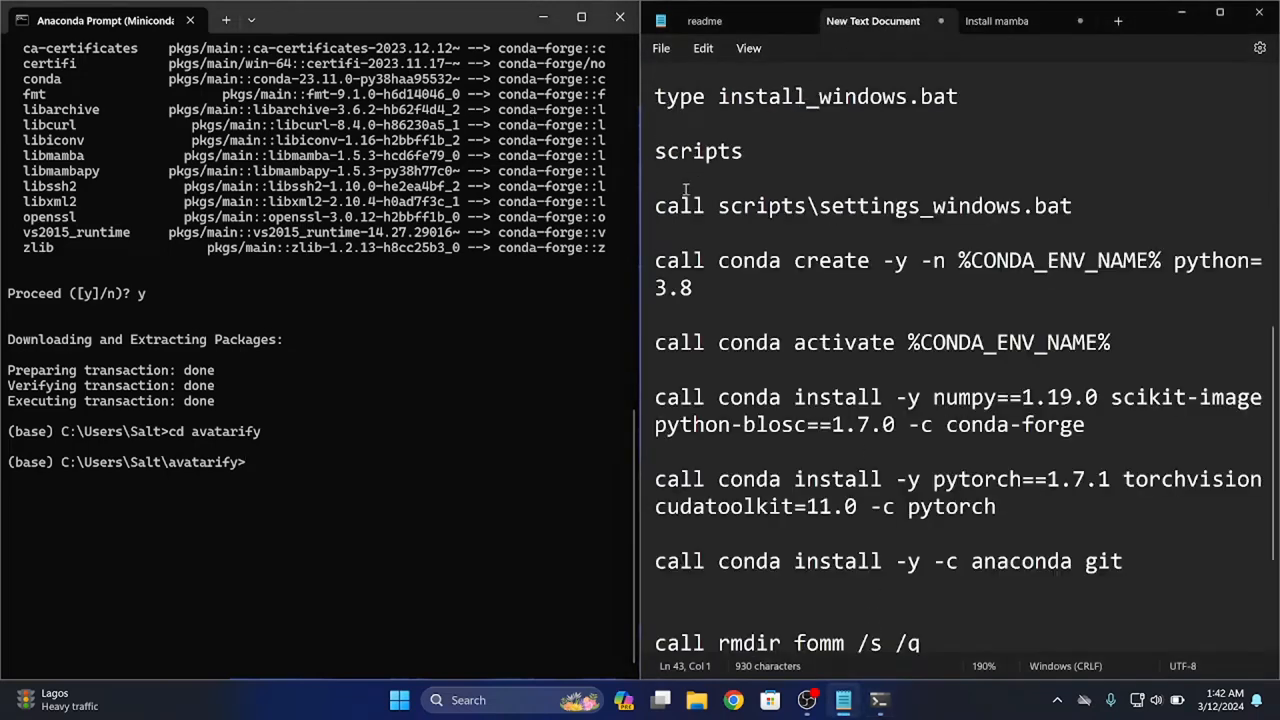
{"action": "left_click_drag", "start_coordinate": [656, 206], "coordinate": [660, 630]}
{"action": "right_click", "coordinate": [816, 555]}
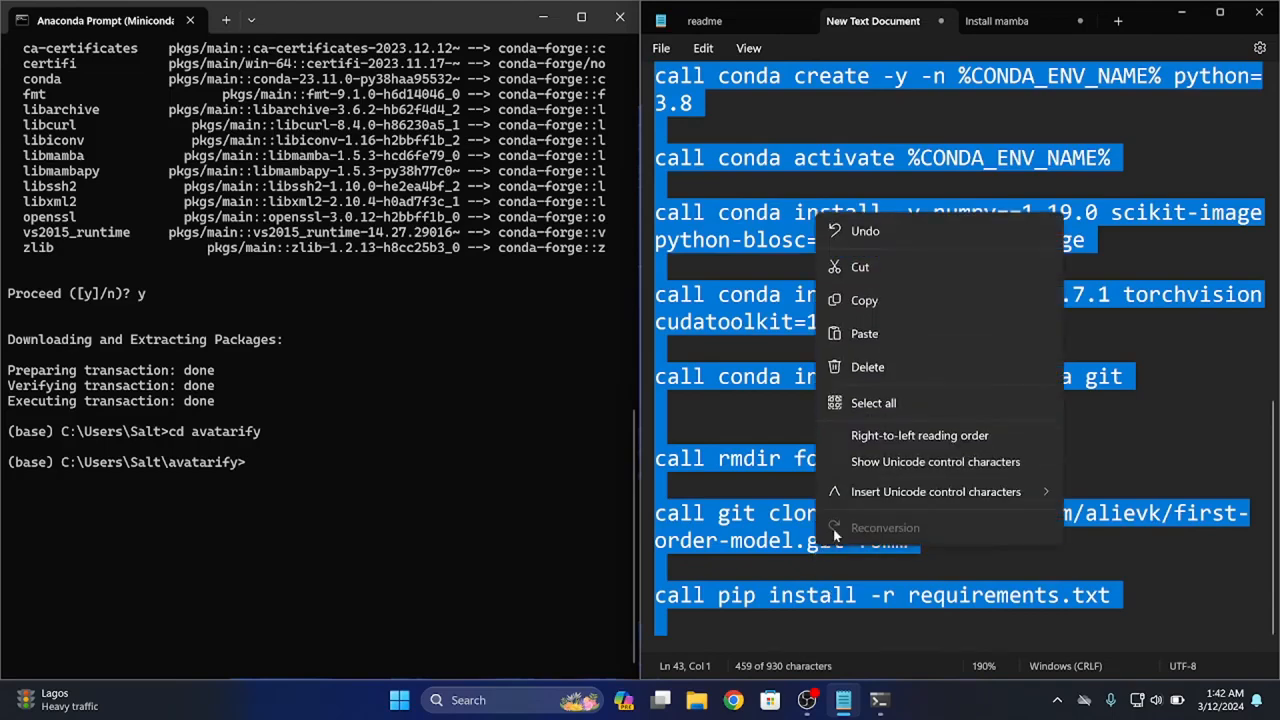
{"action": "left_click", "coordinate": [881, 297]}
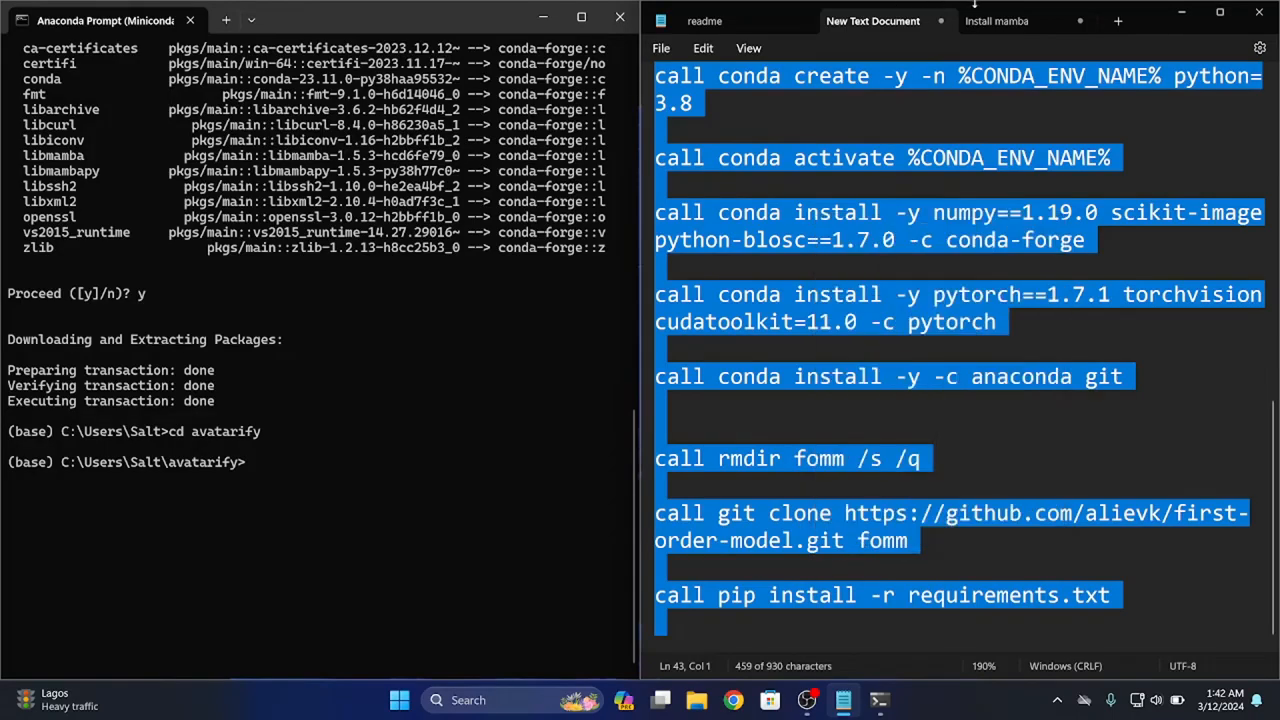
{"action": "left_click", "coordinate": [991, 22]}
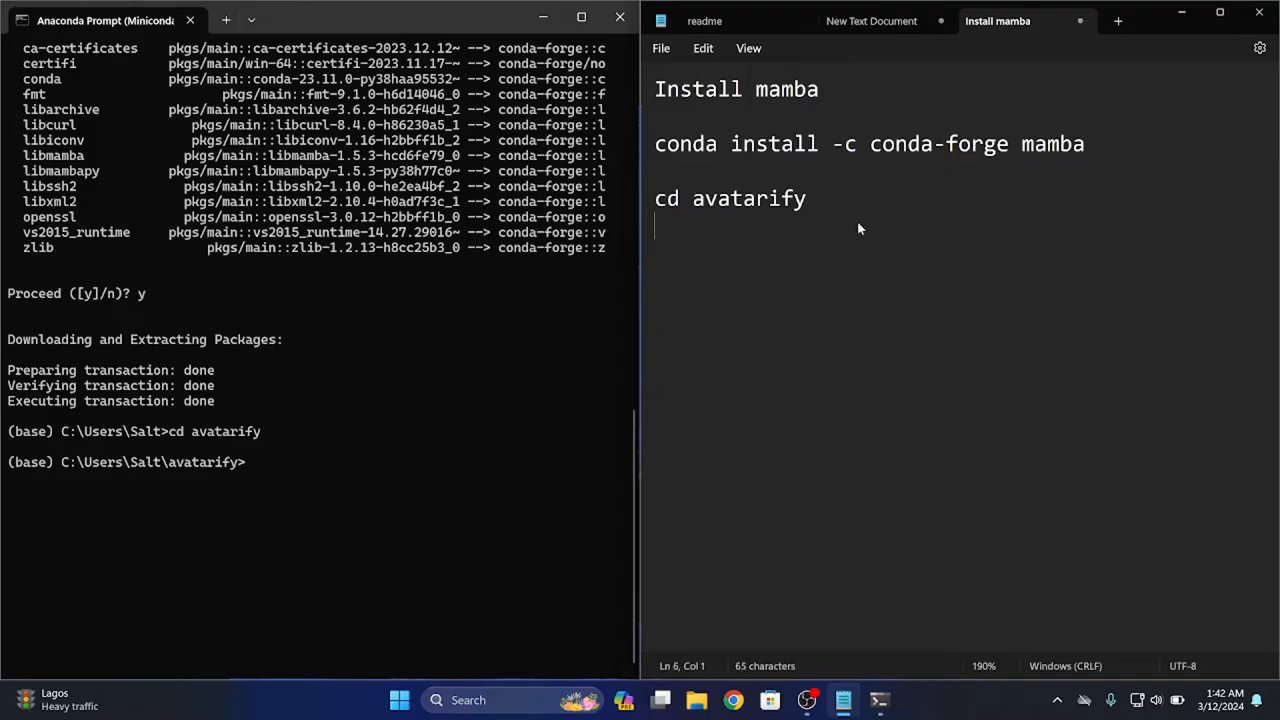
{"action": "type", "text": "scritp"}
{"action": "key", "text": "BackSpace"}
{"action": "key", "text": "BackSpace"}
{"action": "type", "text": "pts"}
{"action": "key", "text": "Return"}
{"action": "key", "text": "Return"}
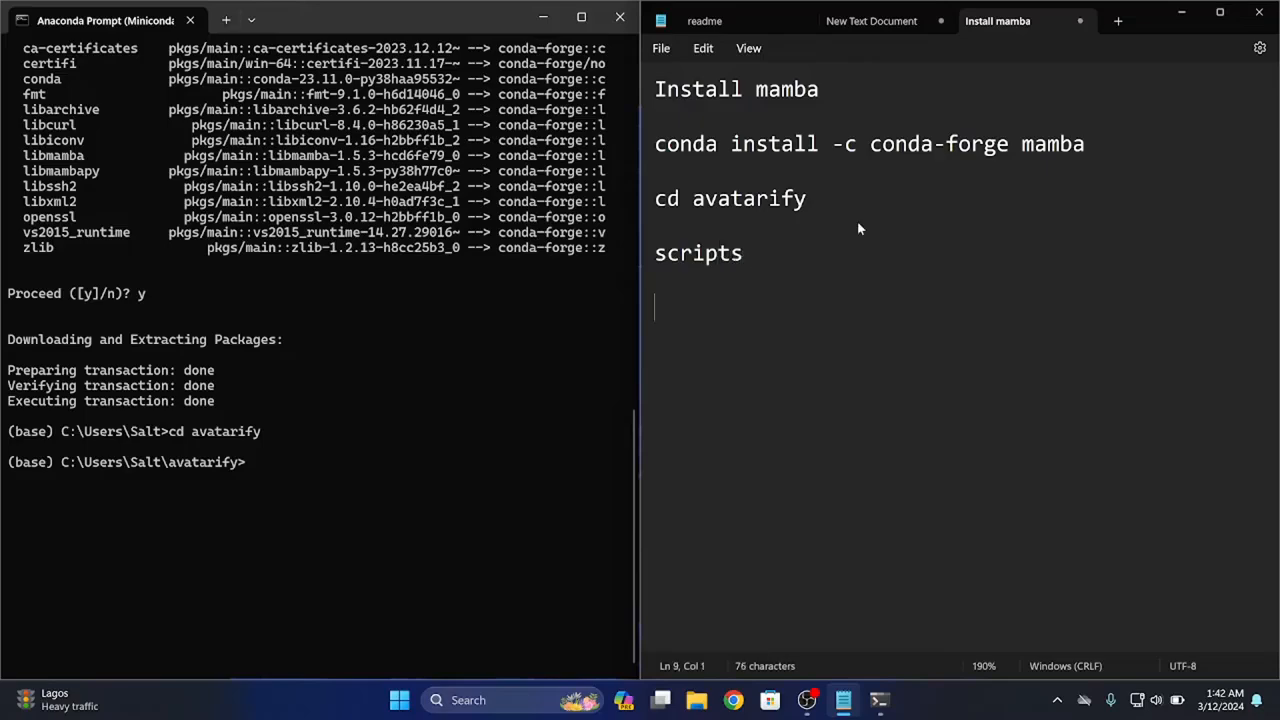
{"action": "key", "text": "ctrl+v"}
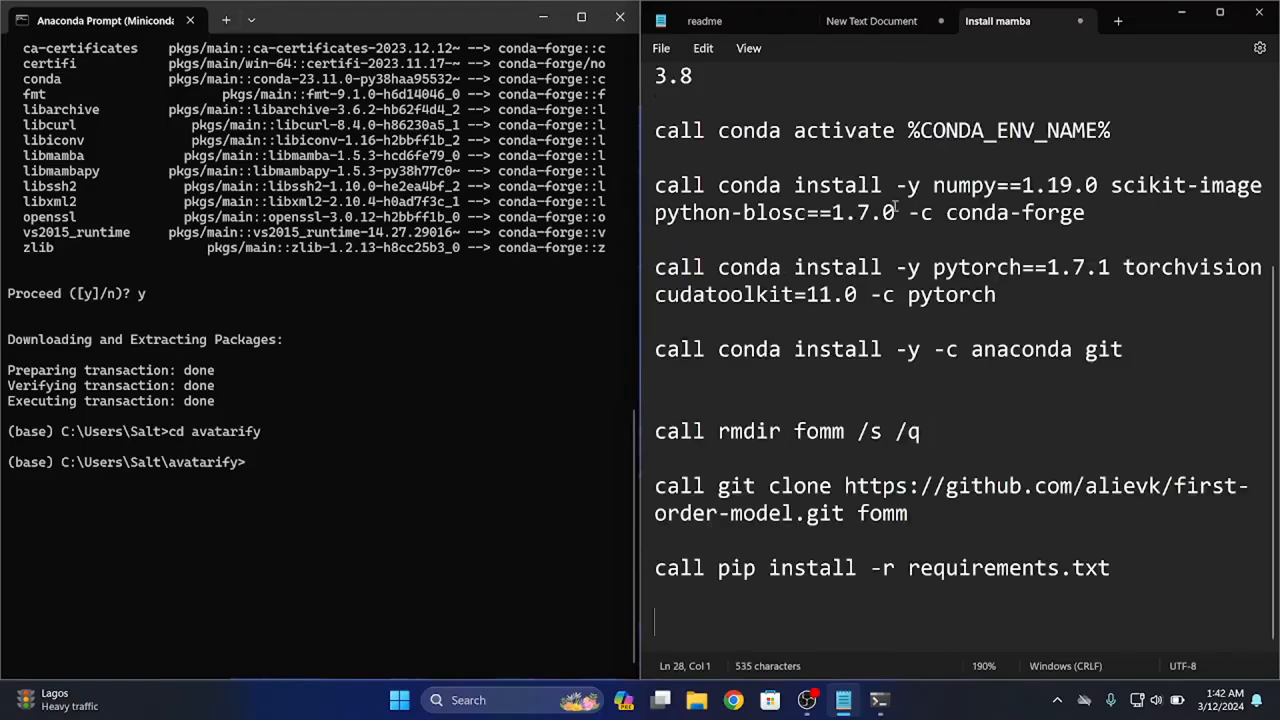
Copy "call scripts\settings_windows.bat" from the notes and run it in Anaconda Prompt.
{"action": "scroll", "coordinate": [950, 305], "scroll_direction": "up", "scroll_amount": 4}
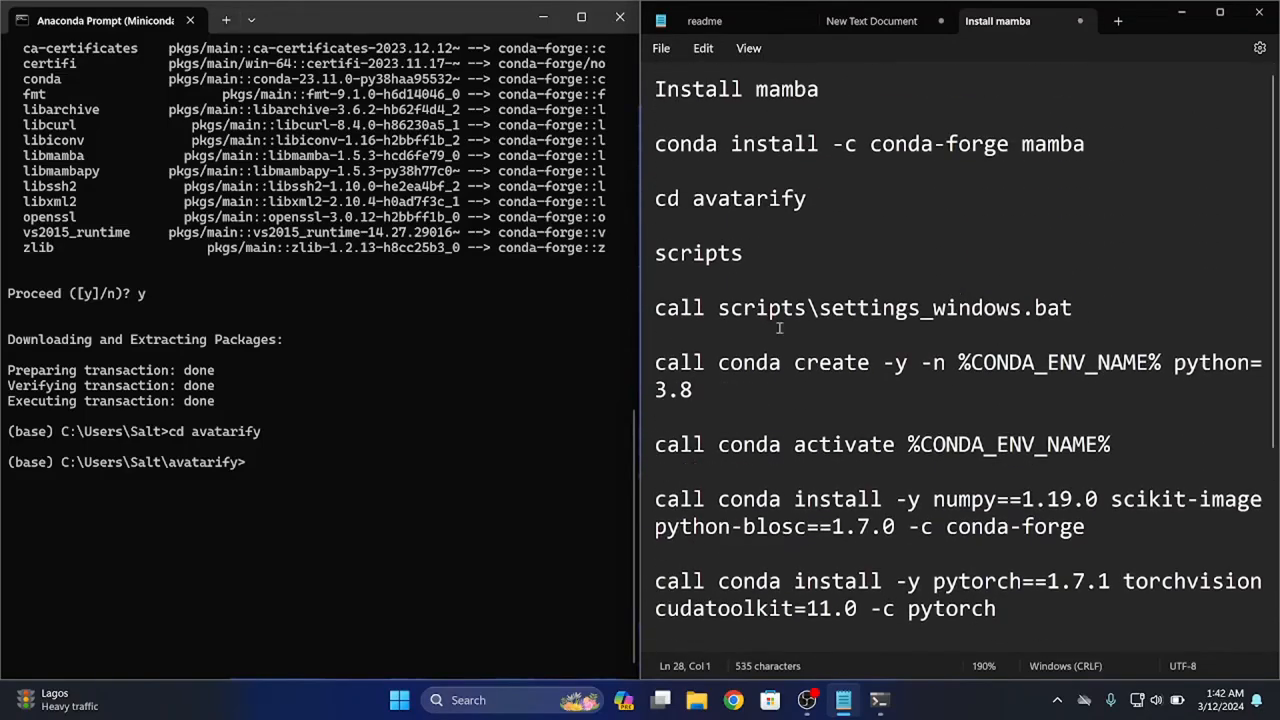
{"action": "left_click_drag", "start_coordinate": [1086, 300], "coordinate": [946, 312]}
{"action": "left_click", "coordinate": [1074, 308]}
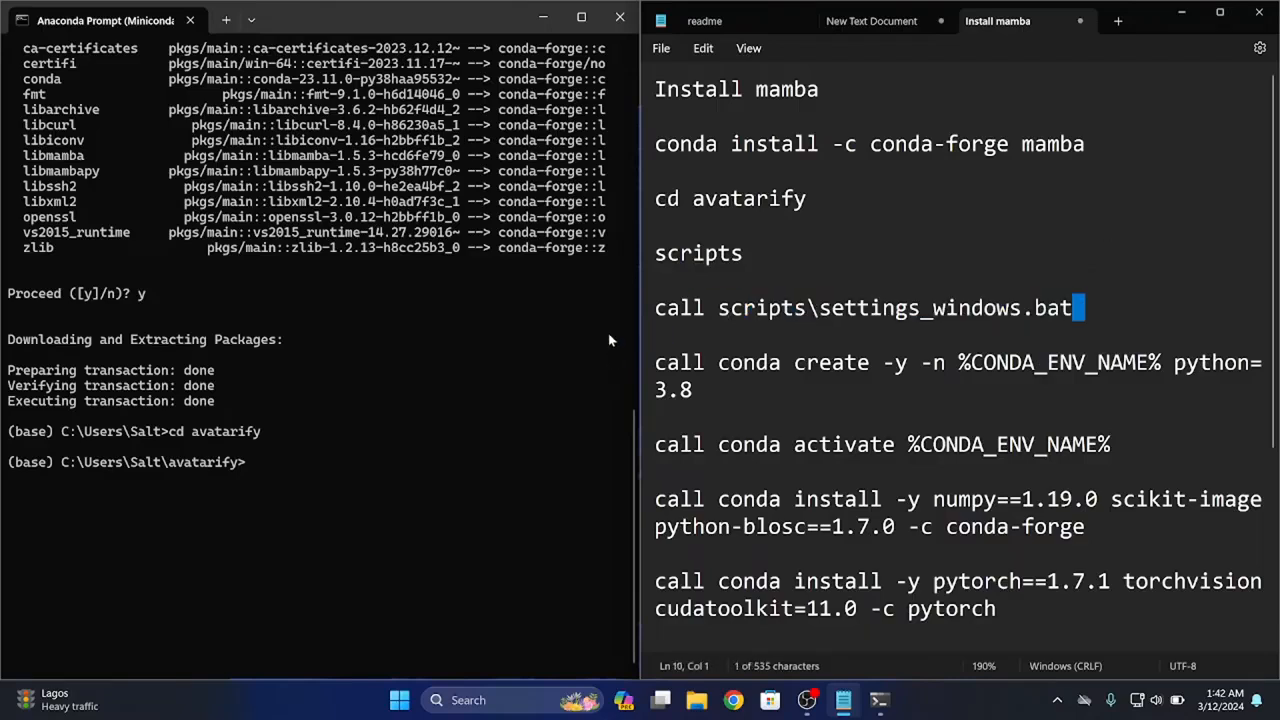
{"action": "left_click_drag", "start_coordinate": [1074, 308], "coordinate": [611, 320]}
{"action": "key", "text": "ctrl+c"}
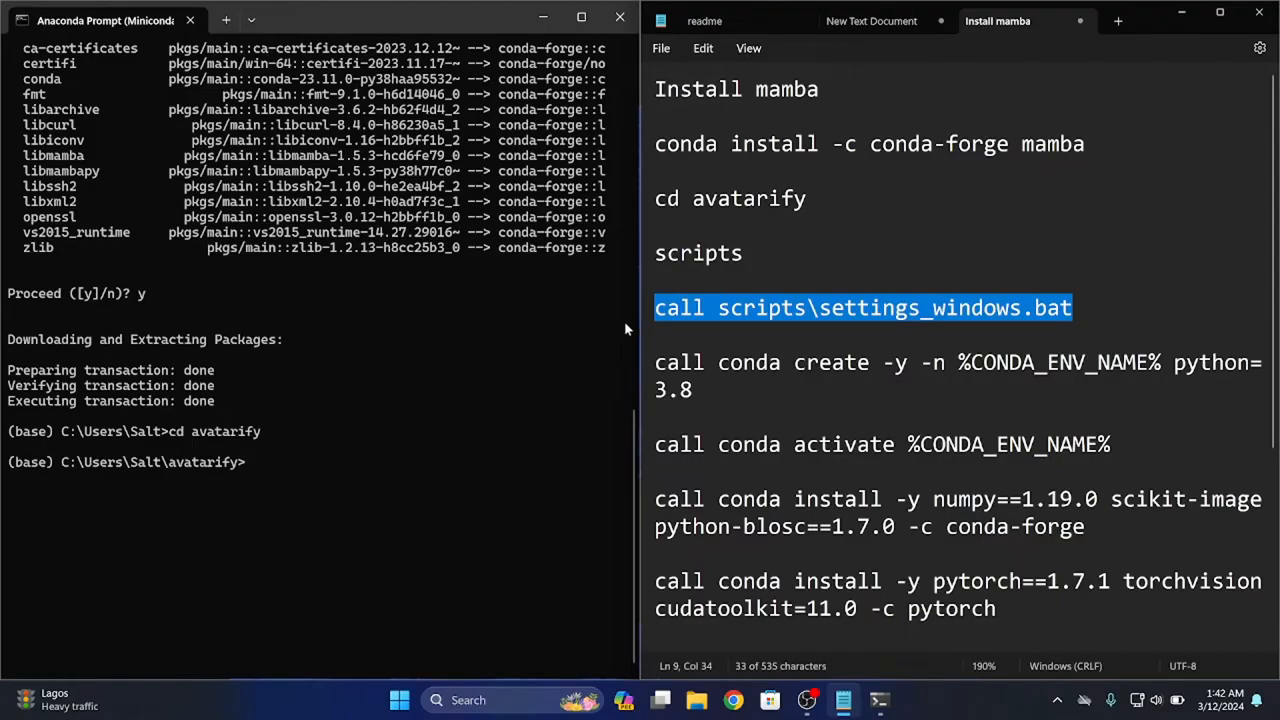
{"action": "left_click", "coordinate": [368, 482]}
{"action": "key", "text": "ctrl+v"}
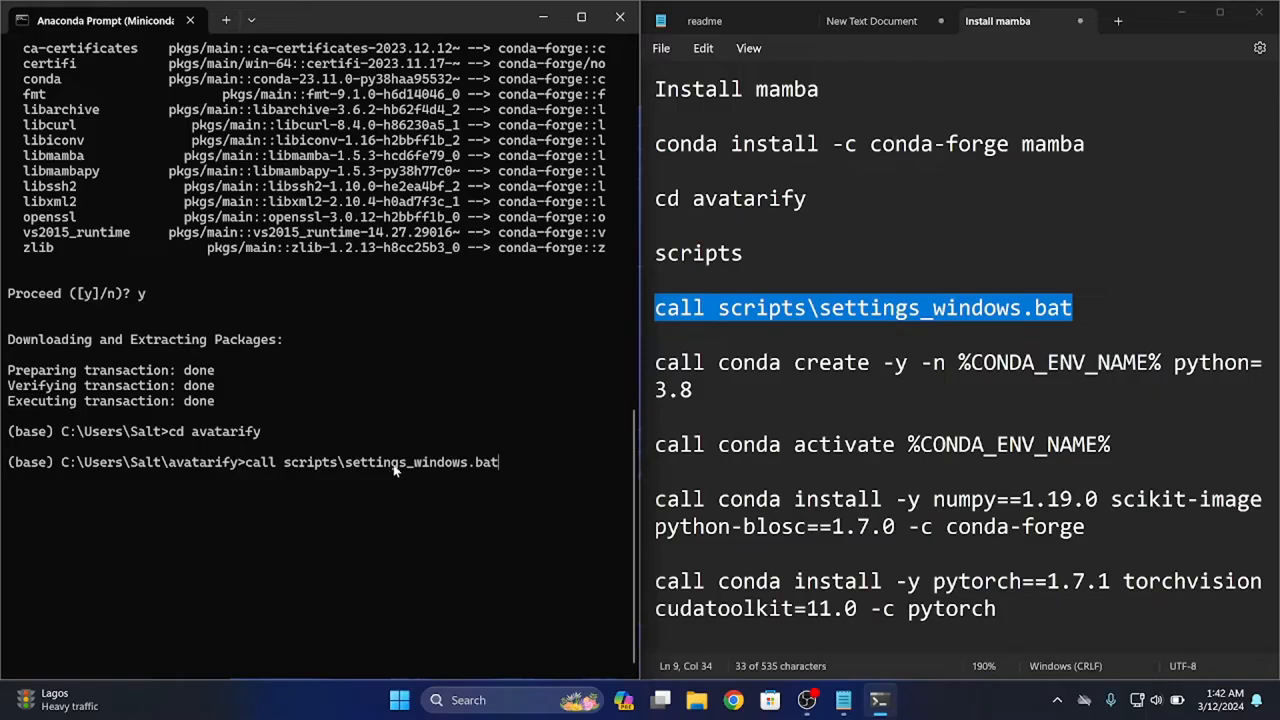
{"action": "key", "text": "Return"}
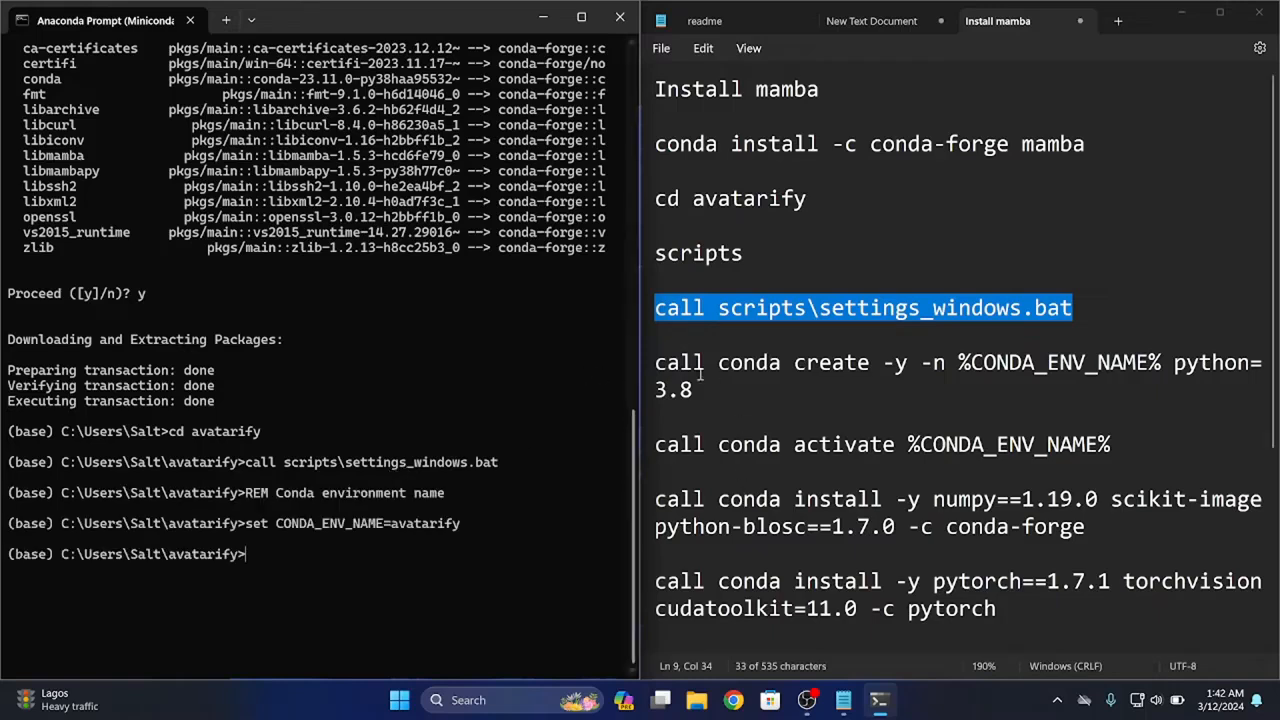
Create the conda environment by running the notes' command "call conda create -y -n %CONDA_ENV_NAME% python=3.8" in Anaconda Prompt.
{"action": "left_click_drag", "start_coordinate": [694, 390], "coordinate": [645, 364]}
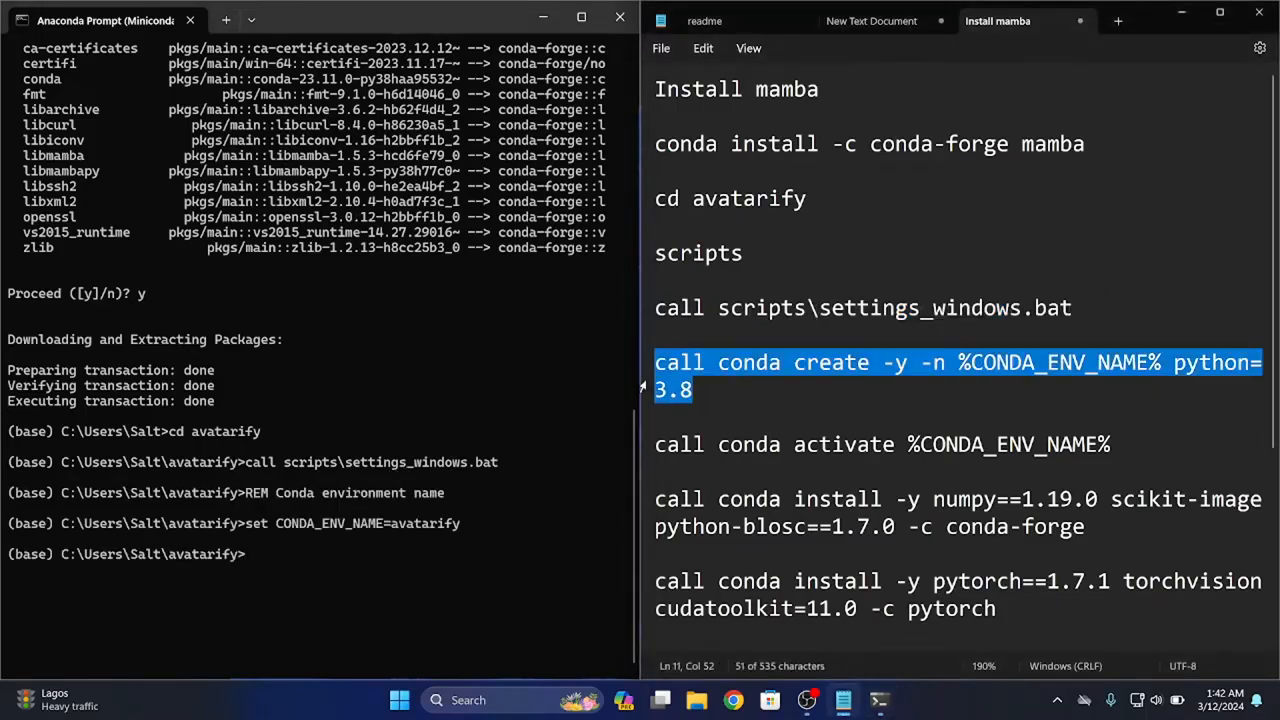
{"action": "key", "text": "ctrl+c"}
{"action": "left_click", "coordinate": [473, 534]}
{"action": "key", "text": "ctrl+v"}
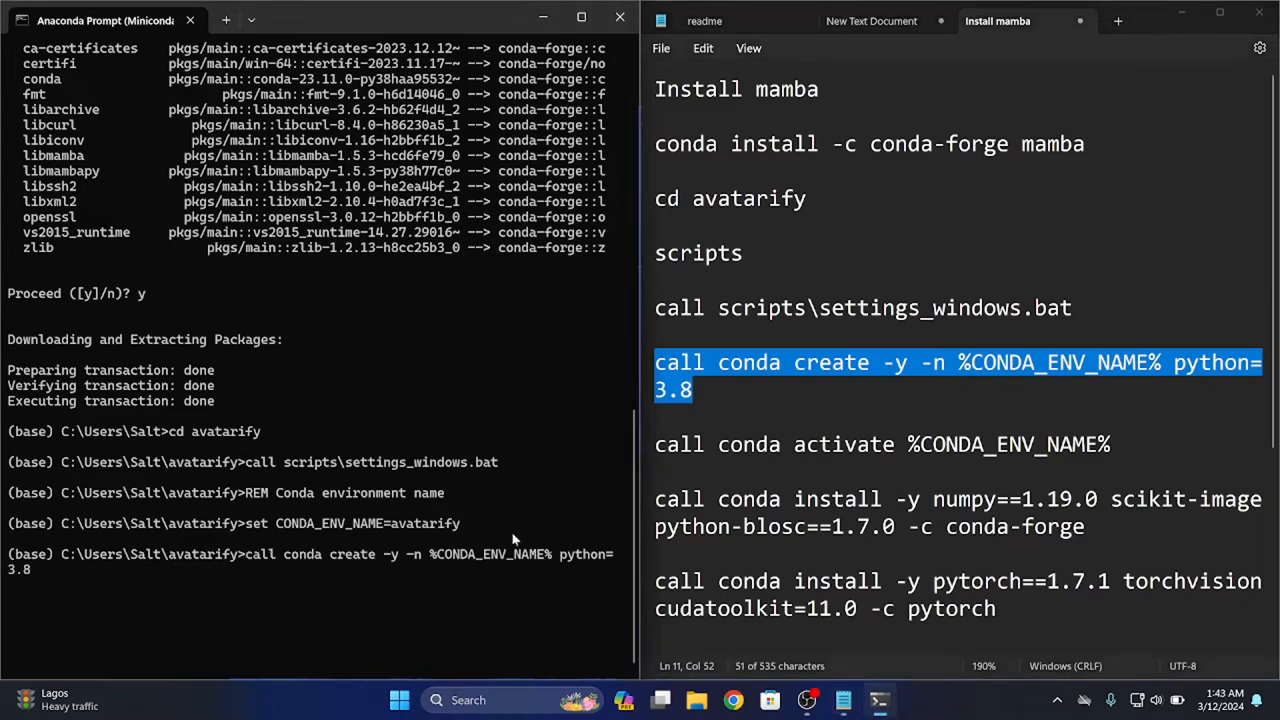
{"action": "key", "text": "Return"}
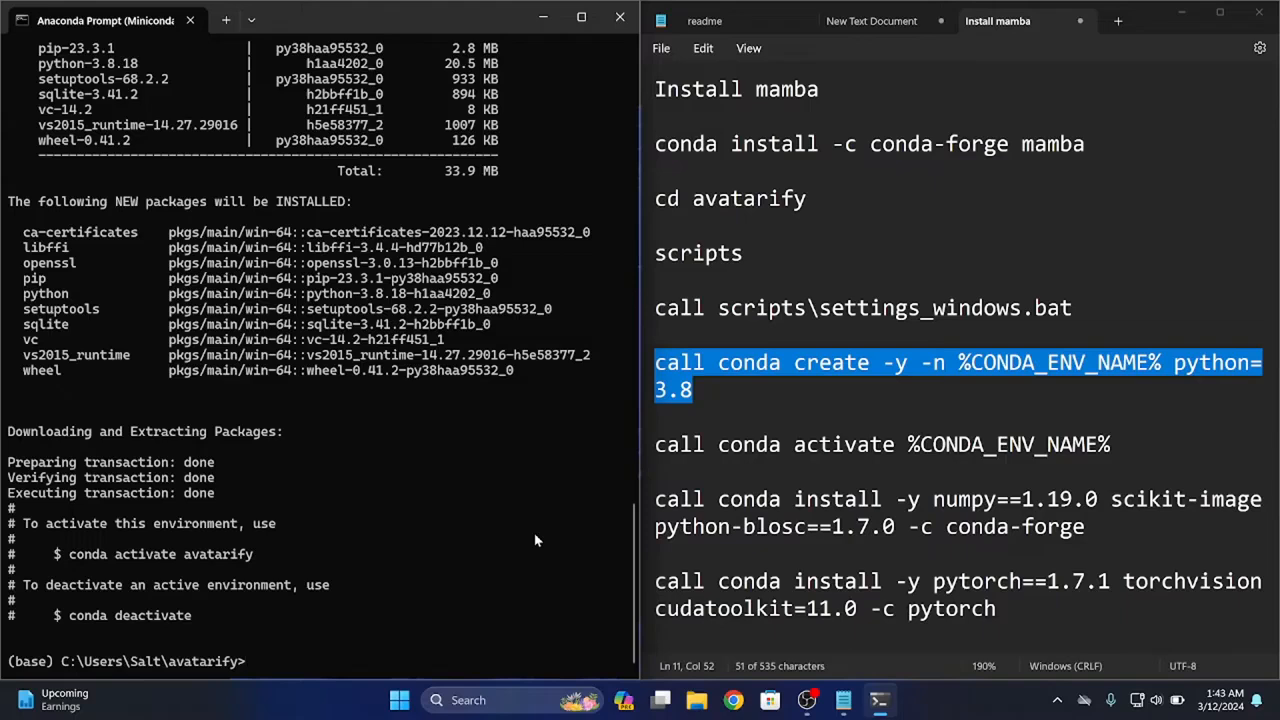
Activate the new environment by running "call conda activate %CONDA_ENV_NAME%" from the notes in Anaconda Prompt.
{"action": "left_click", "coordinate": [1130, 444]}
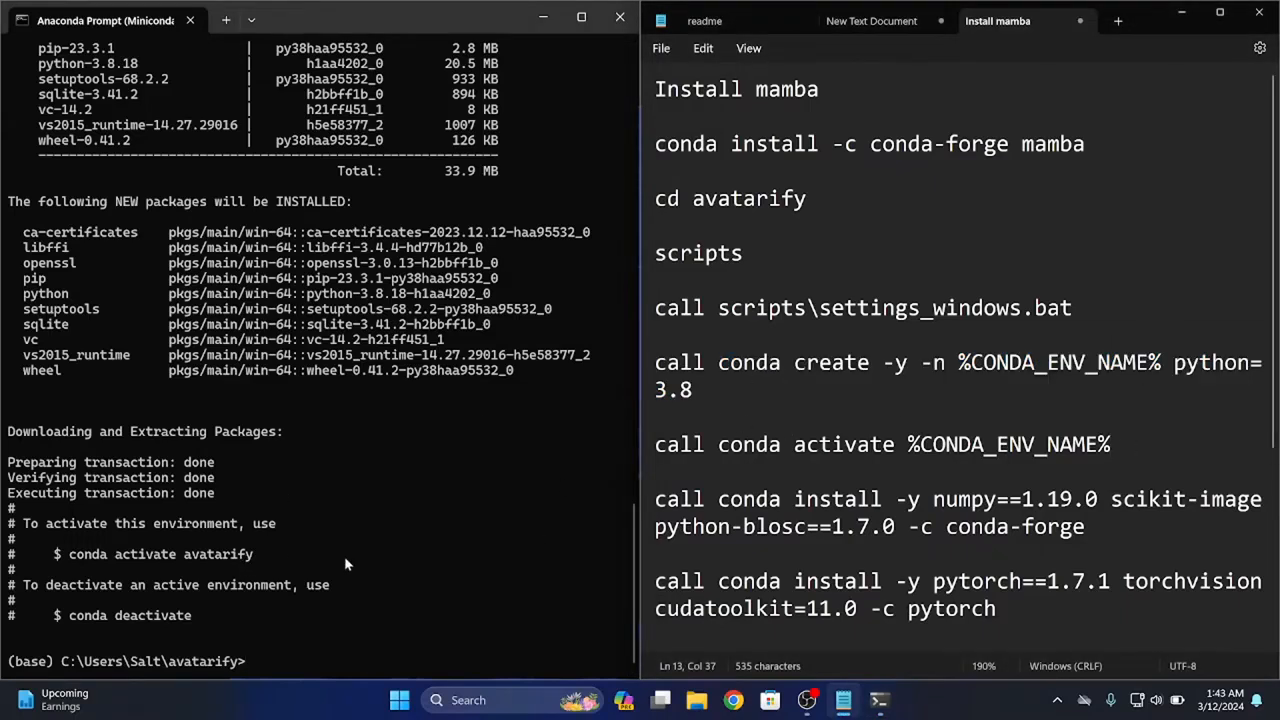
{"action": "left_click_drag", "start_coordinate": [984, 444], "coordinate": [650, 450]}
{"action": "left_click_drag", "start_coordinate": [1118, 437], "coordinate": [560, 448]}
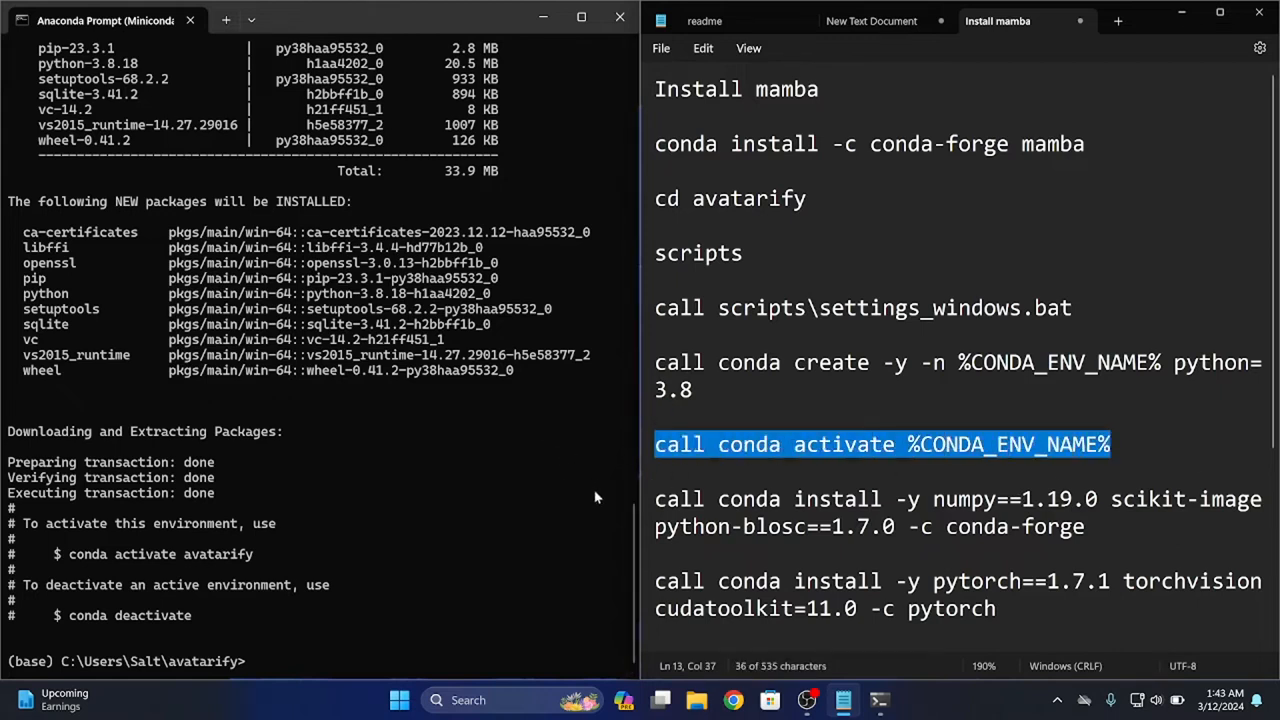
{"action": "left_click", "coordinate": [490, 491]}
{"action": "key", "text": "ctrl+v"}
{"action": "key", "text": "Return"}
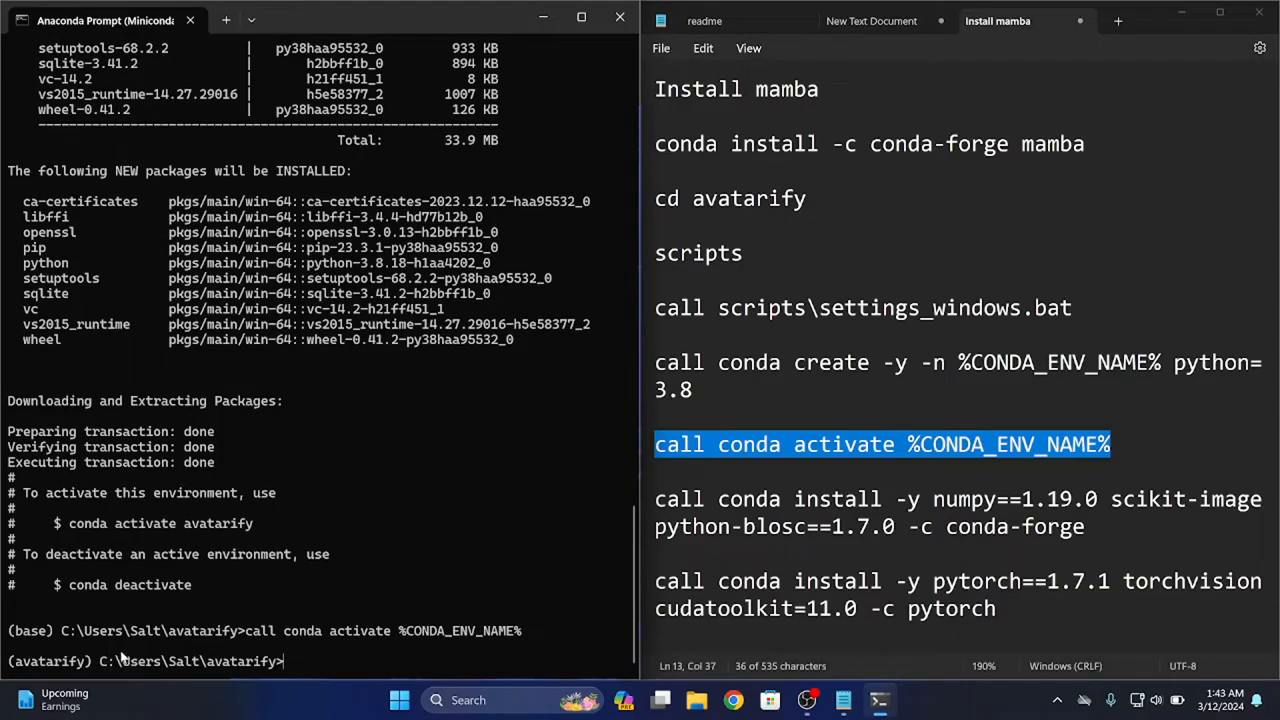
{"action": "left_click_drag", "start_coordinate": [98, 664], "coordinate": [8, 664]}
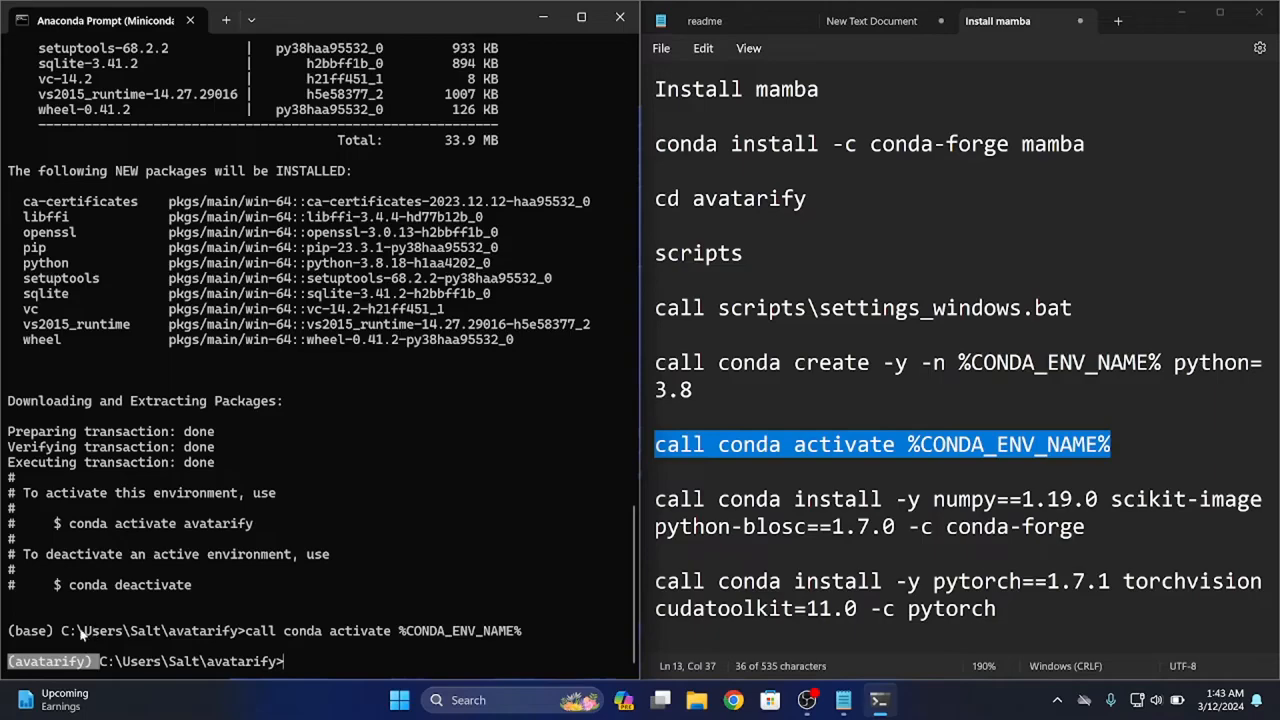
{"action": "left_click_drag", "start_coordinate": [63, 632], "coordinate": [3, 620]}
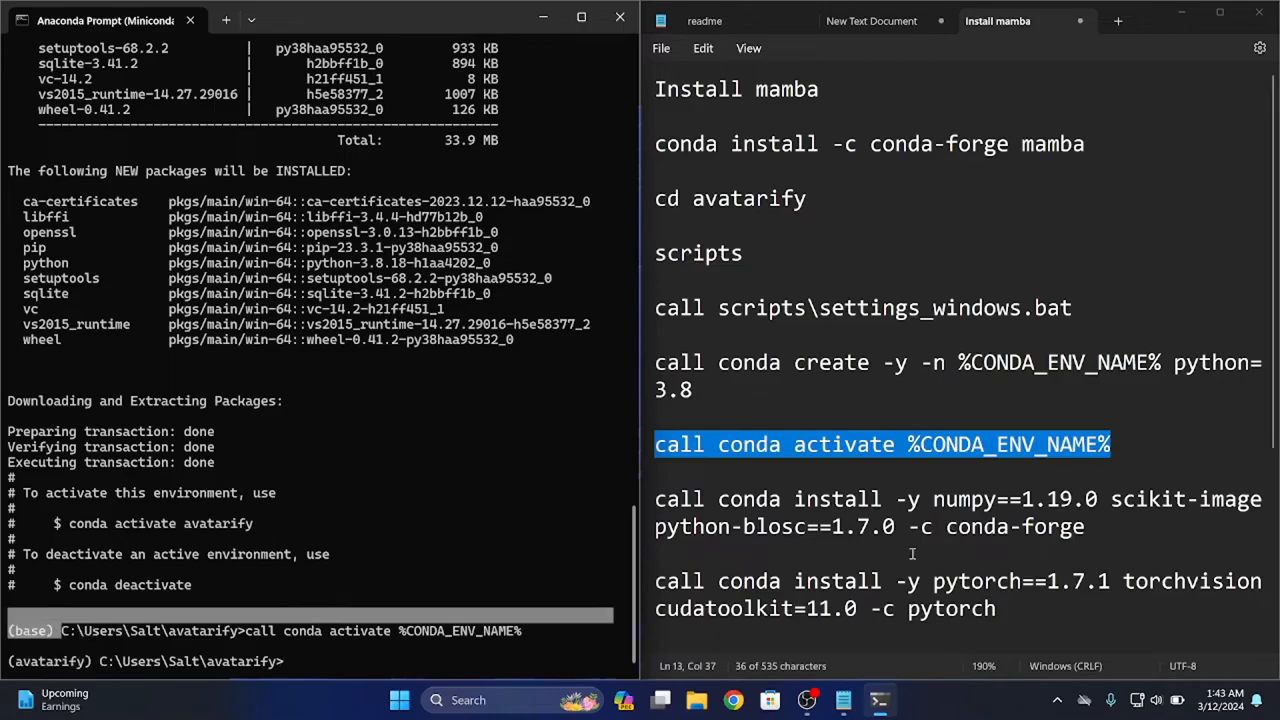
In the Install mamba notes, replace "conda" with "mamba" in the numpy==1.19.0 install command.
{"action": "scroll", "coordinate": [788, 390], "scroll_direction": "down", "scroll_amount": 3}
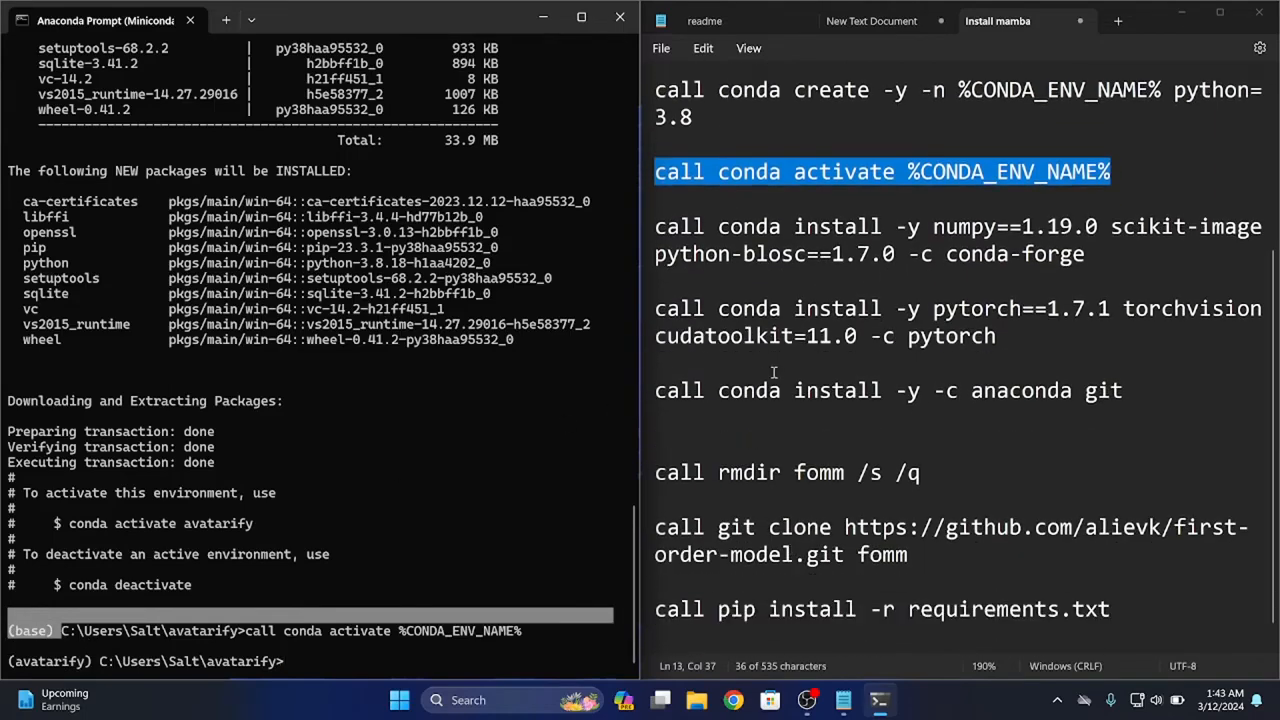
{"action": "left_click", "coordinate": [727, 225]}
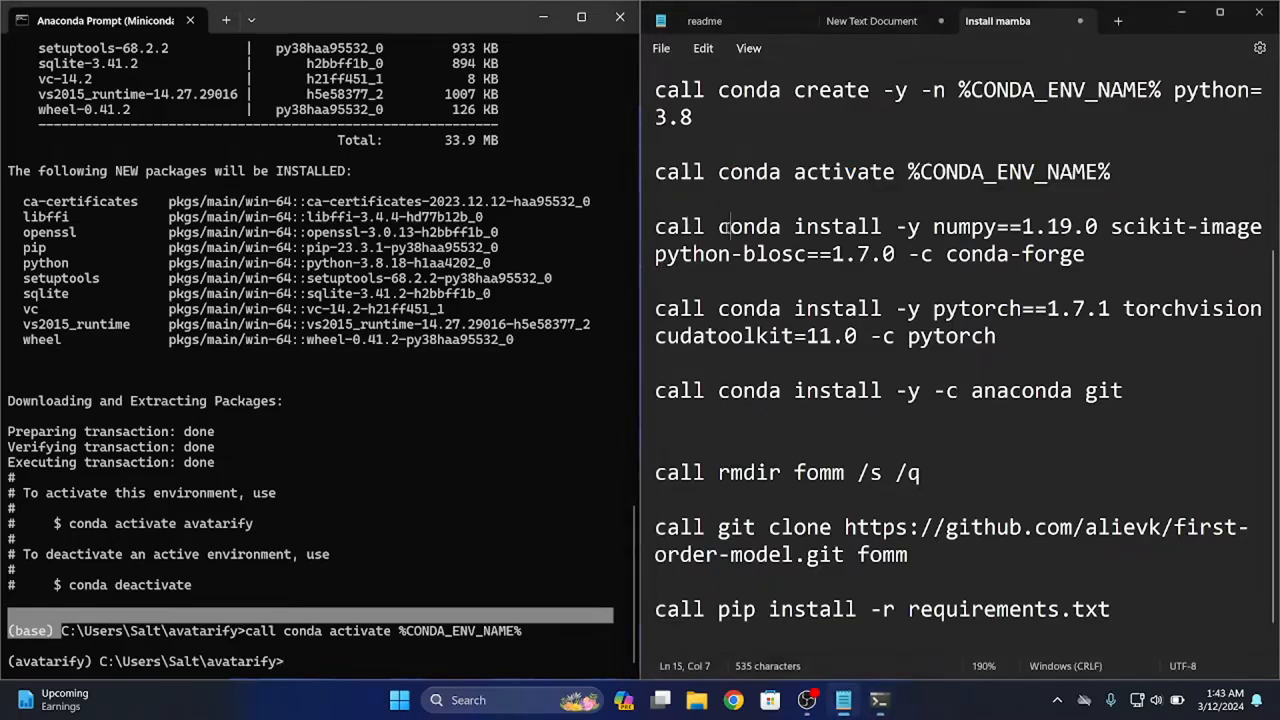
{"action": "double_click", "coordinate": [733, 230]}
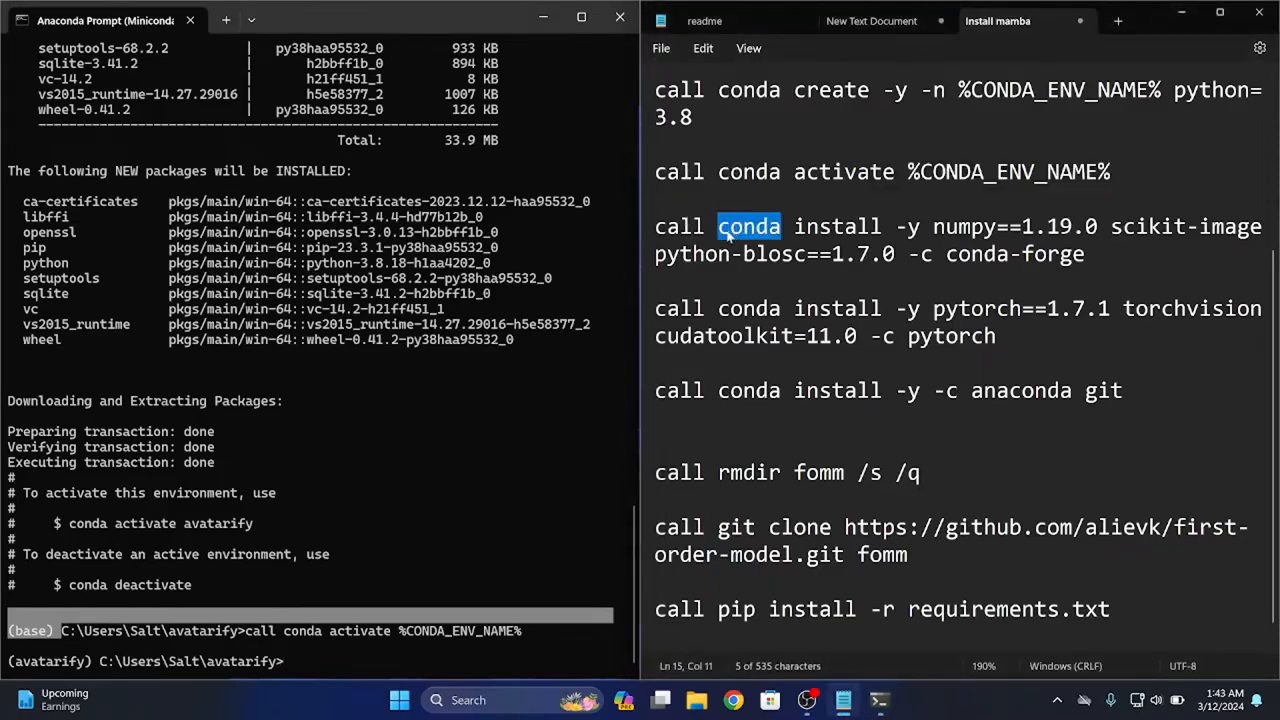
{"action": "type", "text": "mamba"}
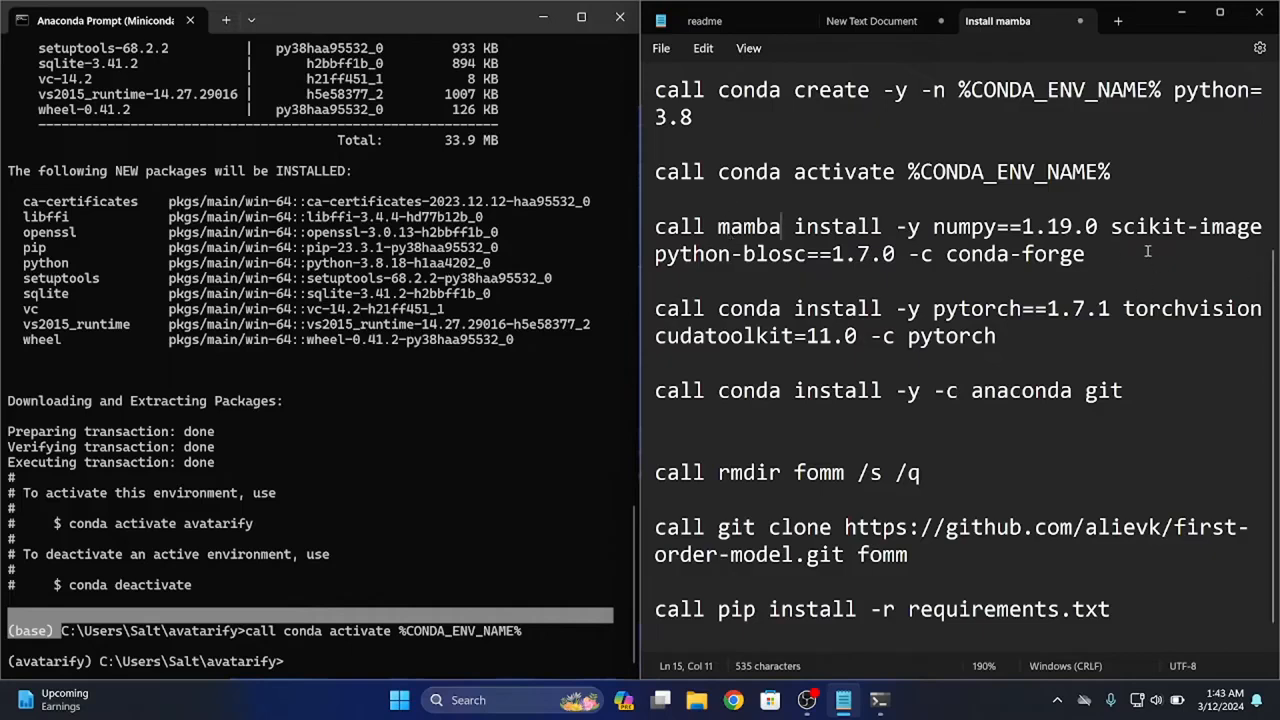
Run "call mamba install -y numpy==1.19.0 scikit-image python-blosc==1.7.0 -c conda-forge" from the notes in Anaconda Prompt.
{"action": "left_click_drag", "start_coordinate": [1116, 255], "coordinate": [656, 222]}
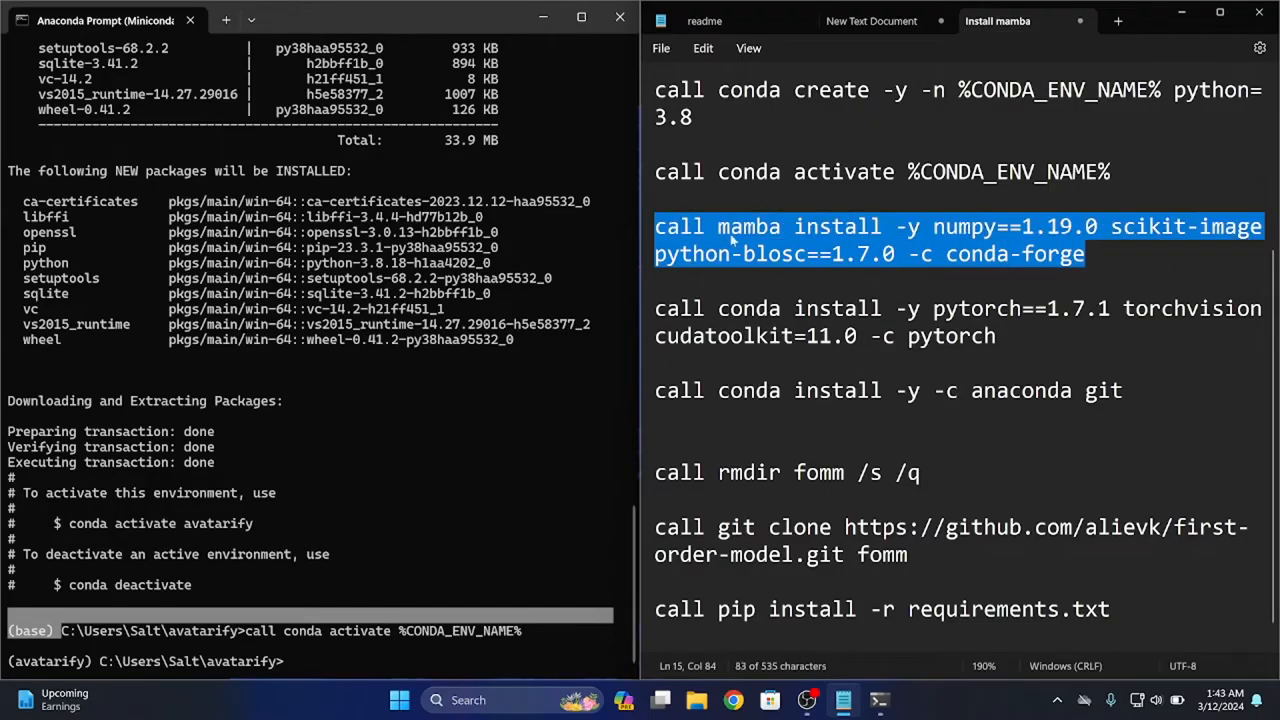
{"action": "right_click", "coordinate": [731, 233]}
{"action": "left_click", "coordinate": [777, 318]}
{"action": "left_click", "coordinate": [260, 563]}
{"action": "key", "text": "ctrl+v"}
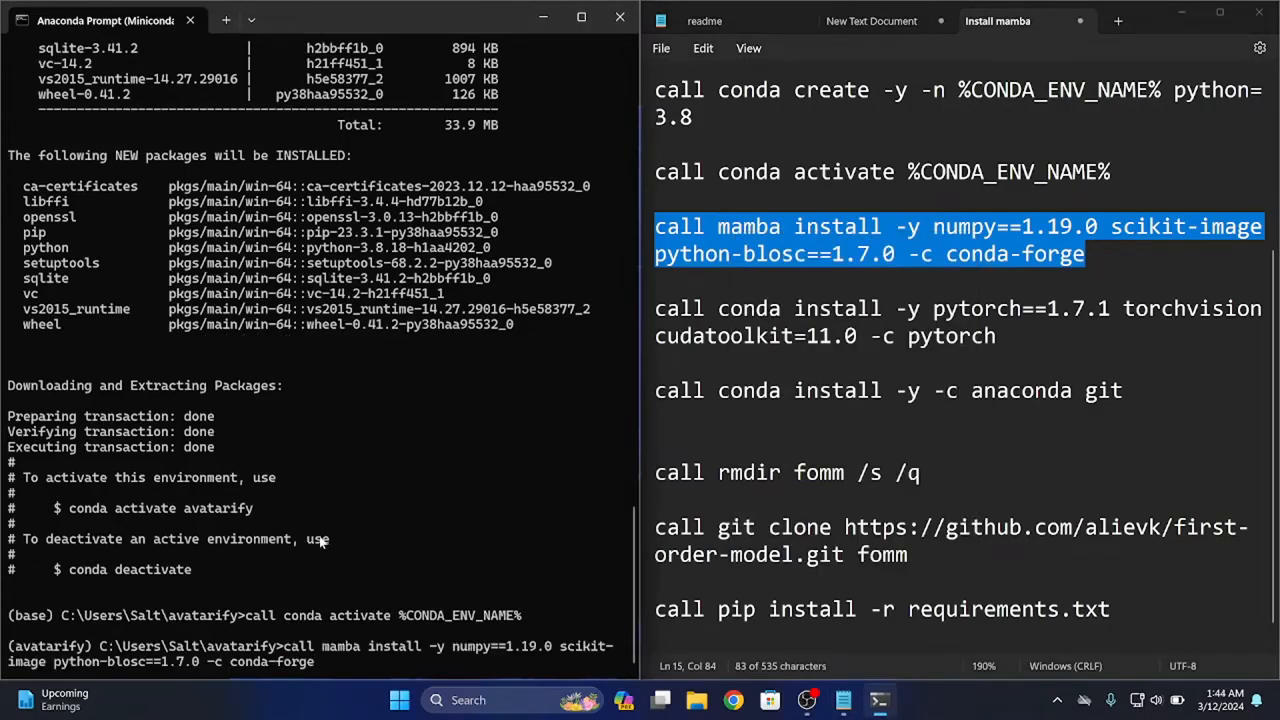
{"action": "key", "text": "Return"}
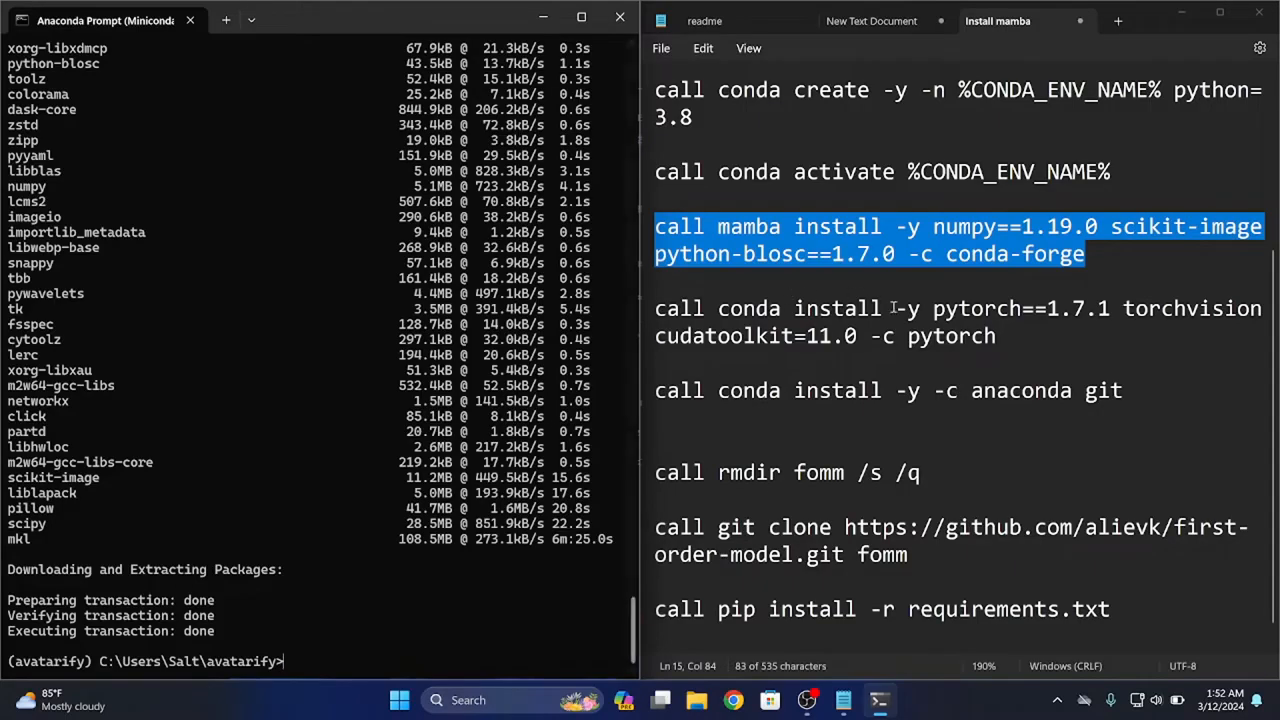
Run "call conda install -y pytorch==1.7.1 torchvision cudatoolkit=11.0 -c pytorch" from the notes in Anaconda Prompt.
{"action": "left_click_drag", "start_coordinate": [998, 336], "coordinate": [655, 336]}
{"action": "left_click_drag", "start_coordinate": [578, 325], "coordinate": [656, 308]}
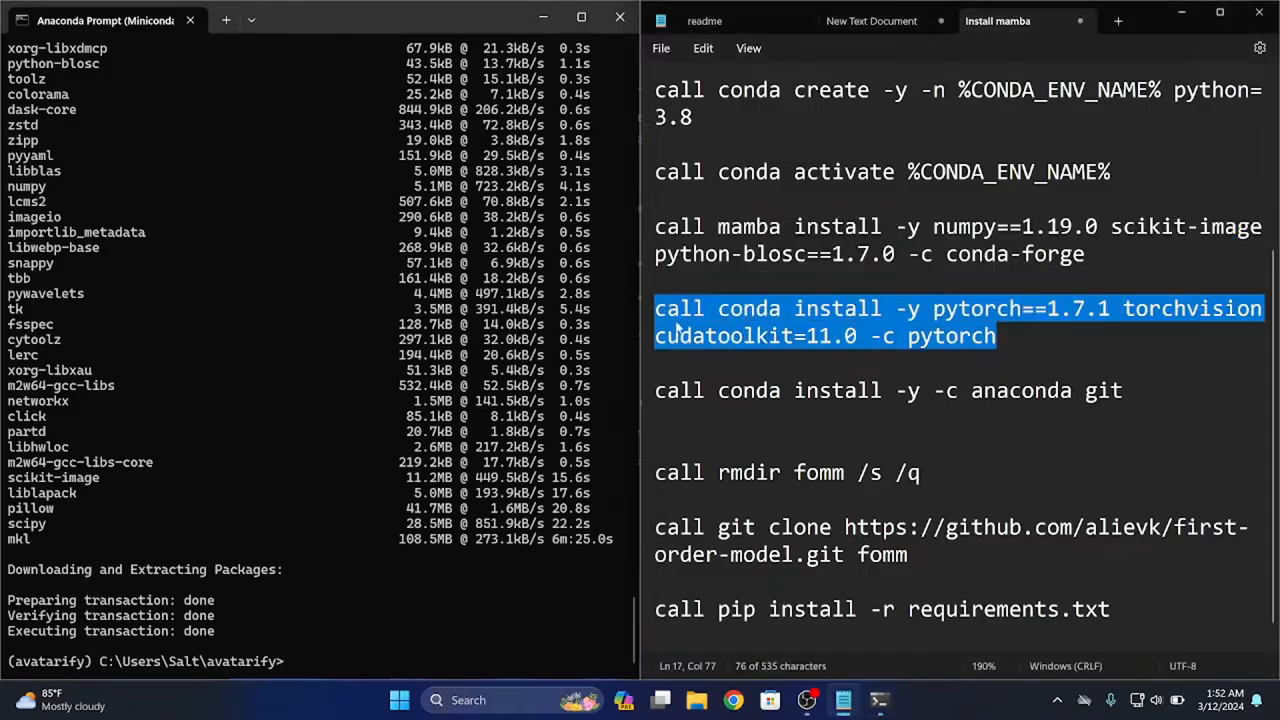
{"action": "right_click", "coordinate": [775, 321]}
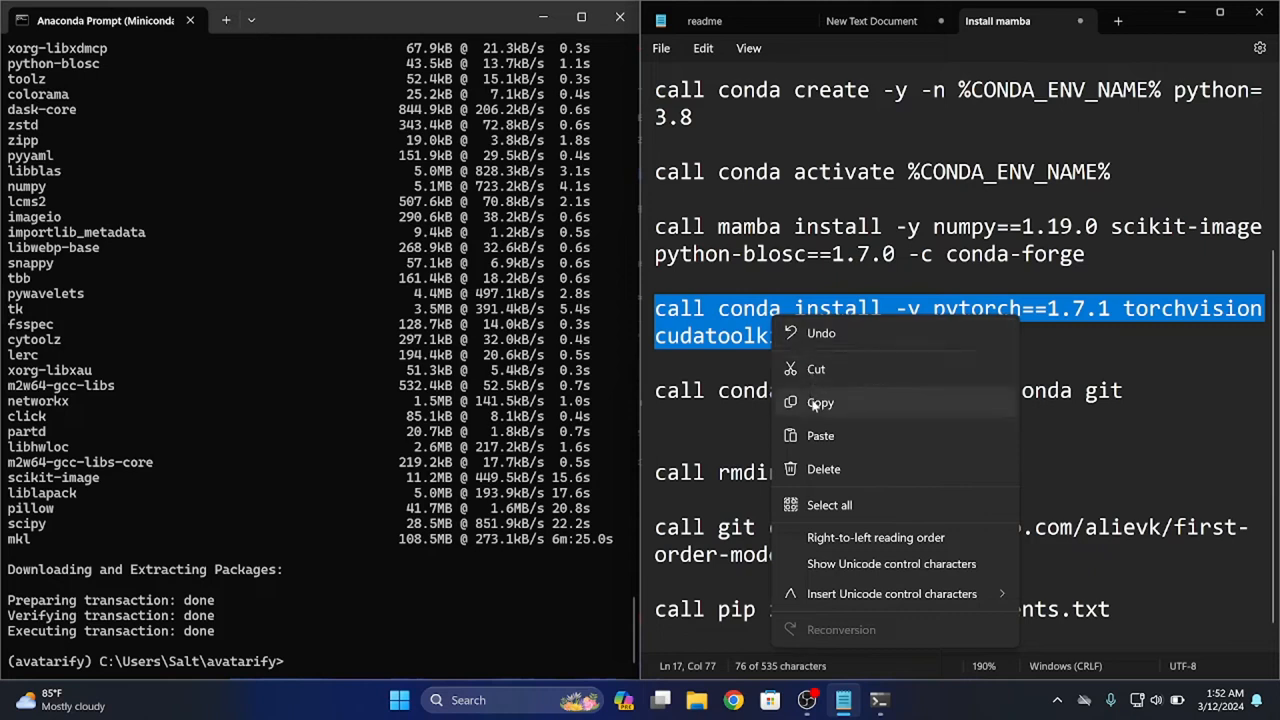
{"action": "left_click", "coordinate": [815, 402]}
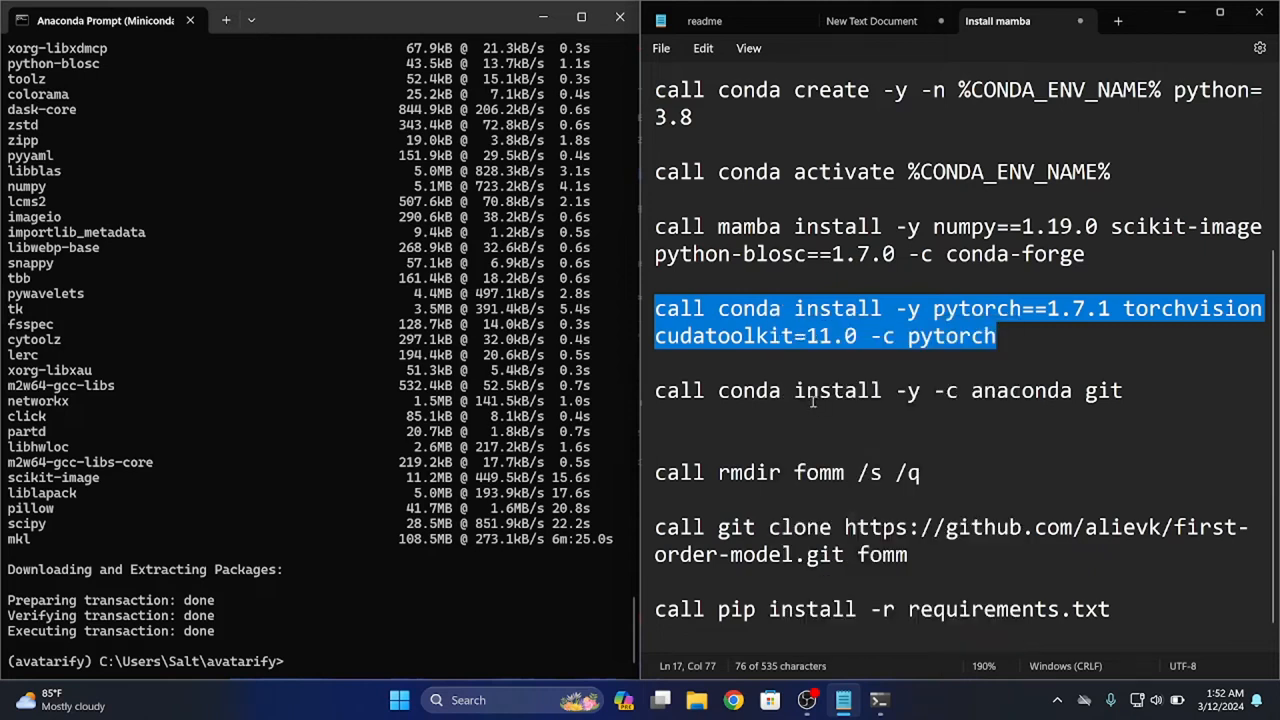
{"action": "left_click", "coordinate": [276, 603]}
{"action": "key", "text": "ctrl+v"}
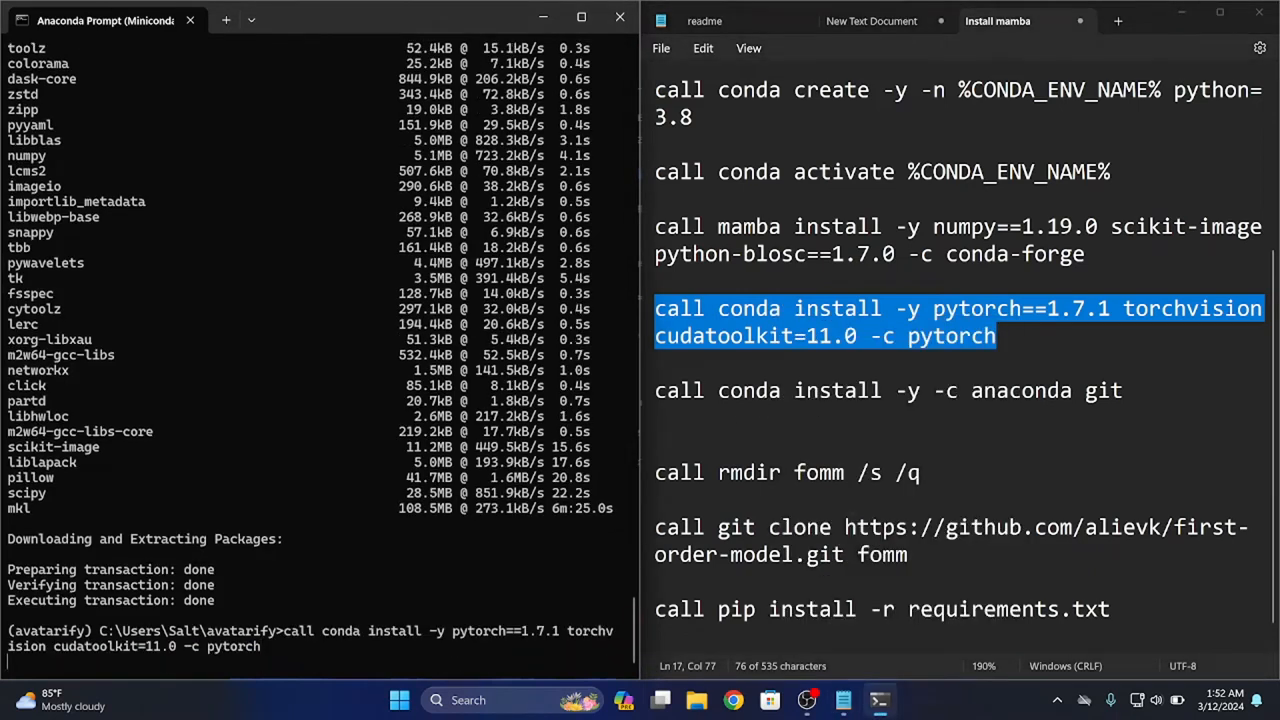
{"action": "key", "text": "Return"}
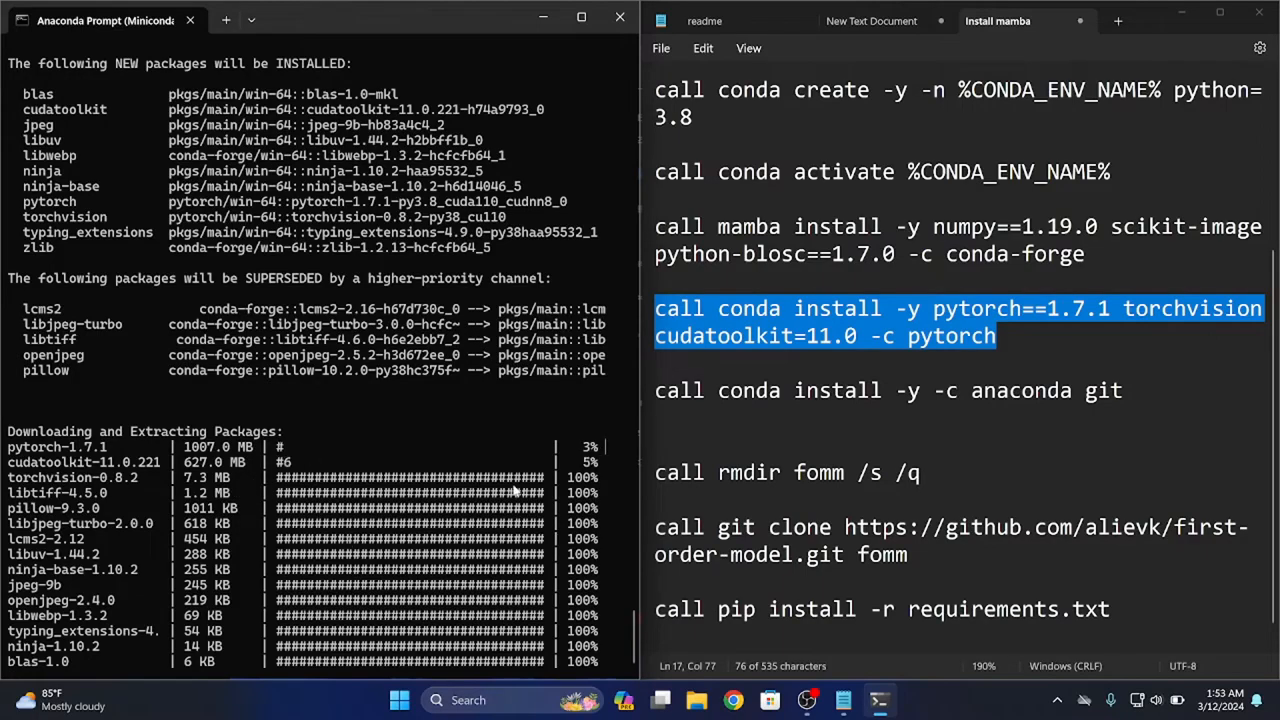
{"action": "left_click", "coordinate": [808, 705]}
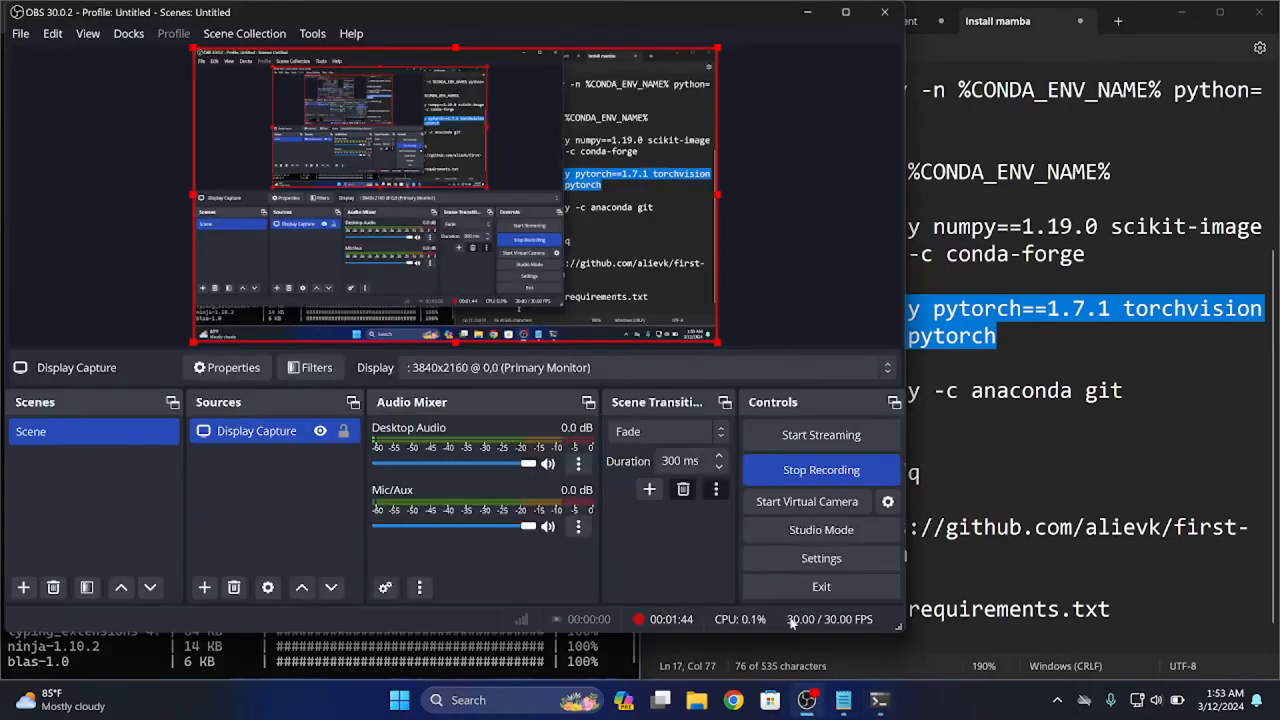
{"action": "left_click", "coordinate": [779, 479]}
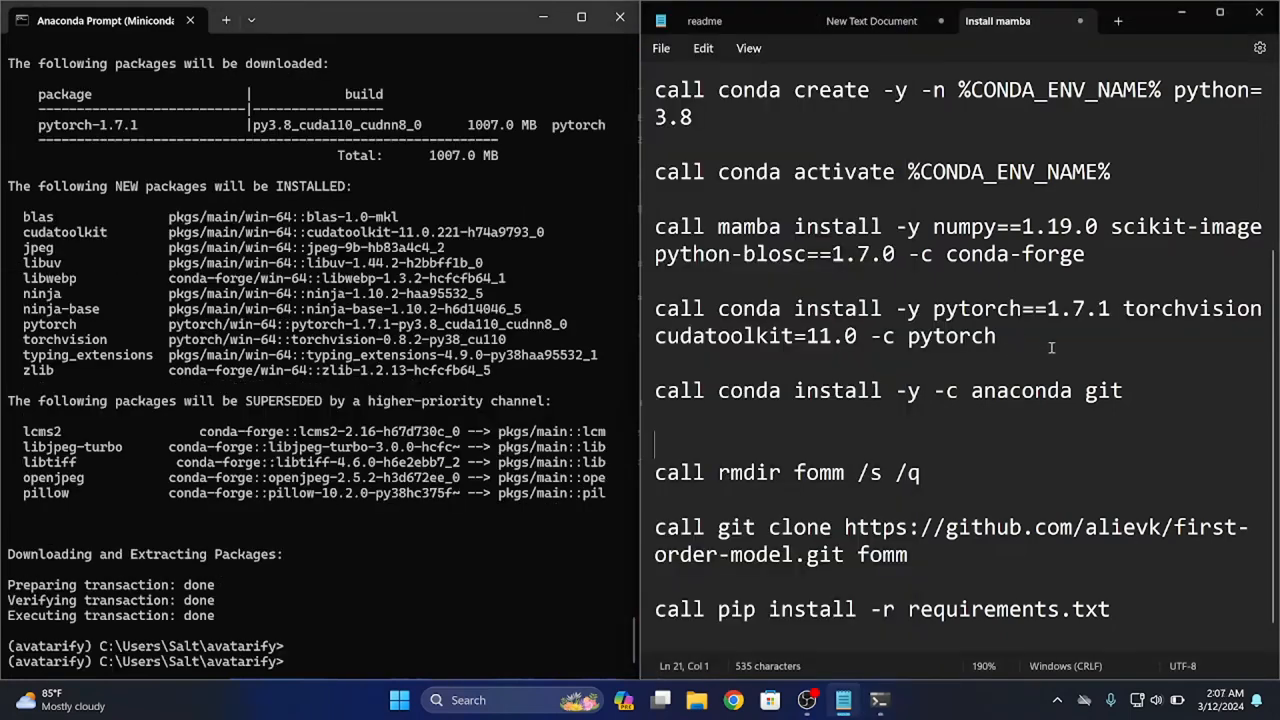
Install Git in the avatarify environment by running "call conda install -y -c anaconda git" from the notes in Anaconda Prompt.
{"action": "left_click", "coordinate": [1130, 391]}
{"action": "left_click_drag", "start_coordinate": [1128, 397], "coordinate": [640, 395]}
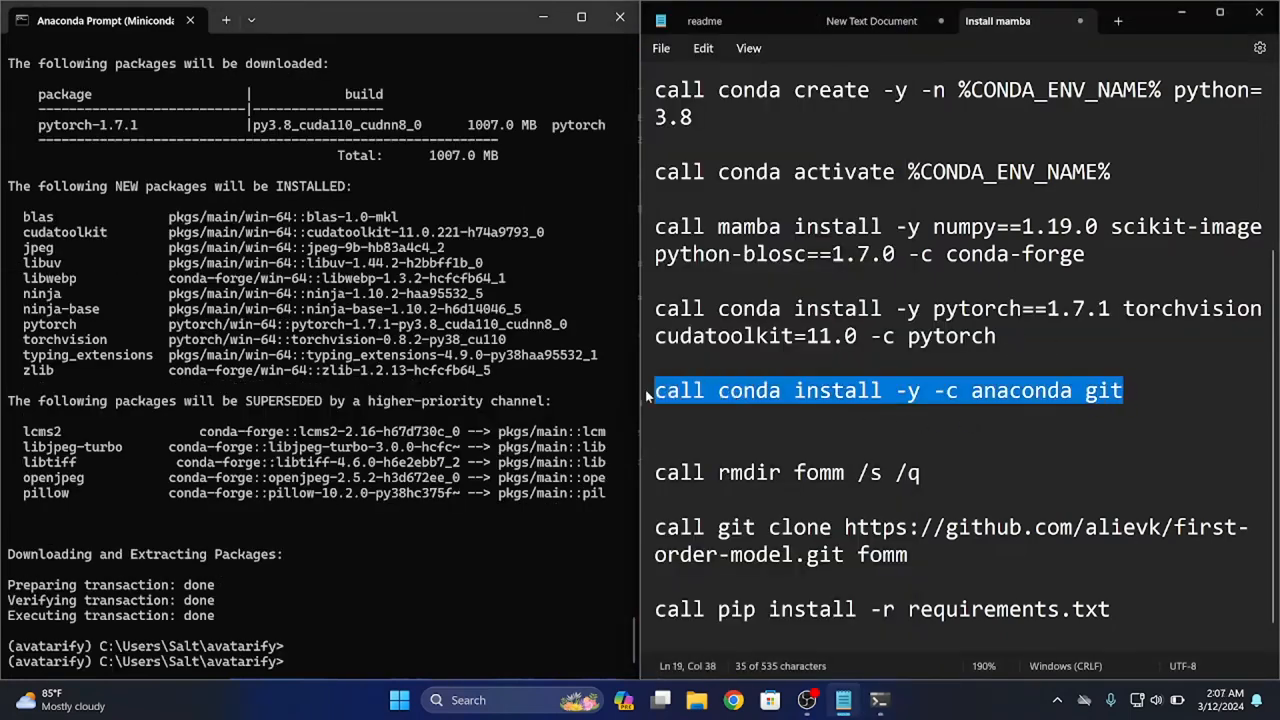
{"action": "right_click", "coordinate": [716, 391]}
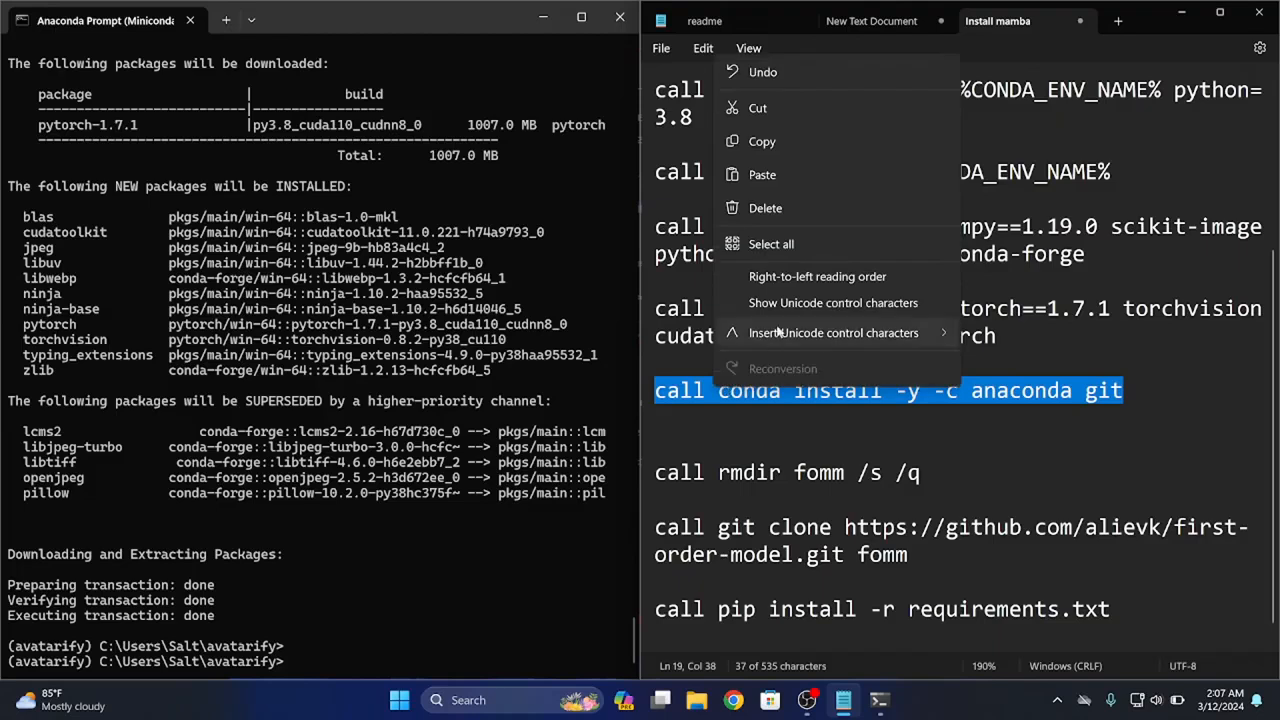
{"action": "left_click", "coordinate": [774, 145]}
{"action": "left_click", "coordinate": [456, 628]}
{"action": "key", "text": "ctrl+v"}
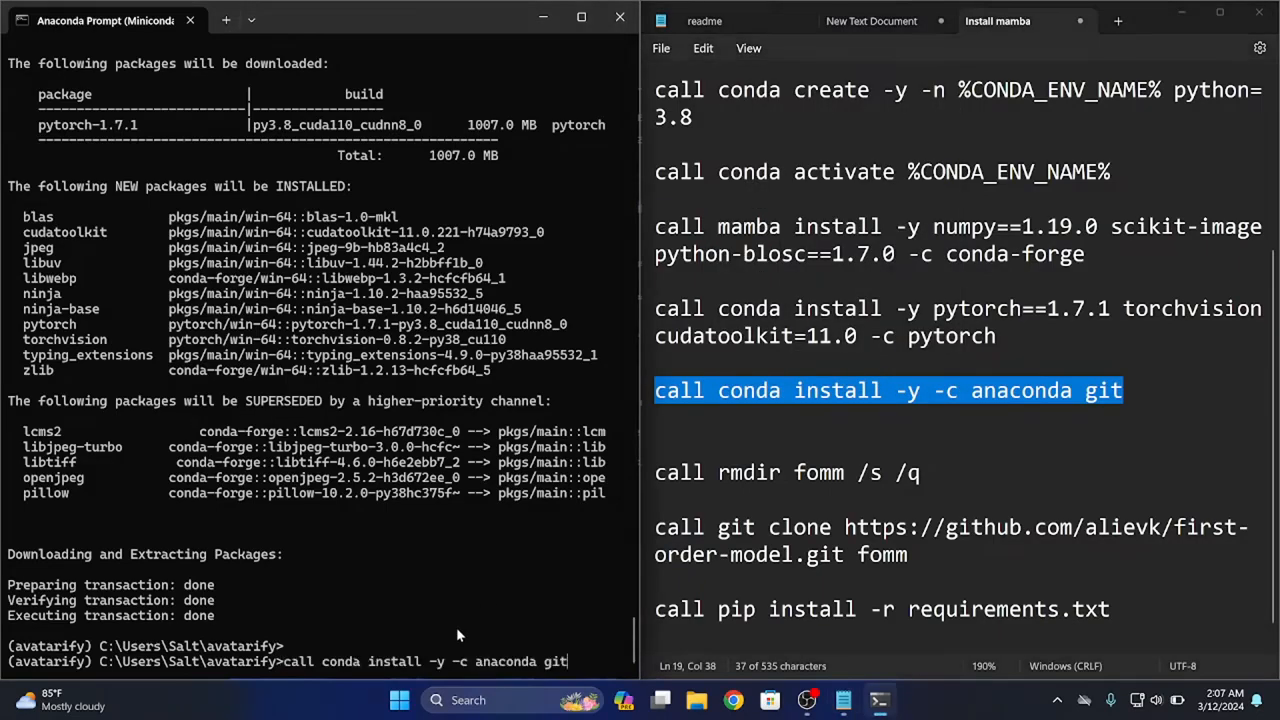
{"action": "key", "text": "Return"}
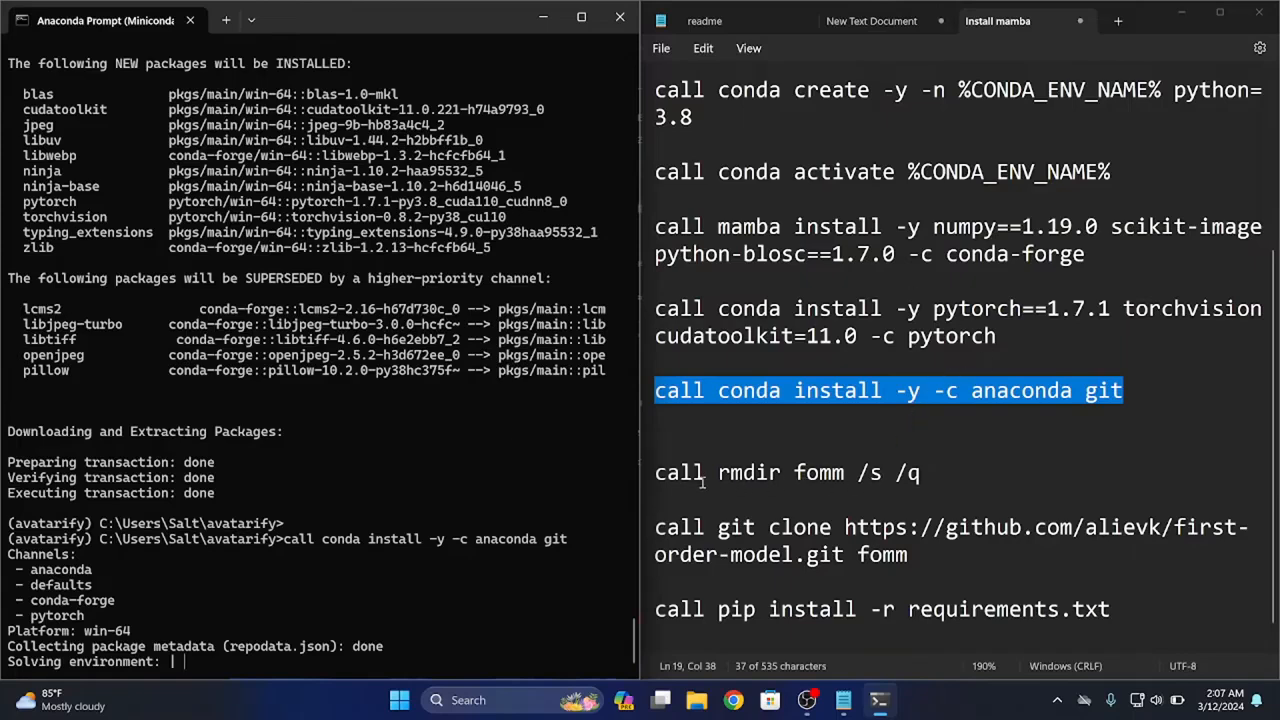
Examine the rmdir and git clone commands for the fomm folder in the Install mamba notes.
{"action": "scroll", "coordinate": [719, 476], "scroll_direction": "down", "scroll_amount": 1}
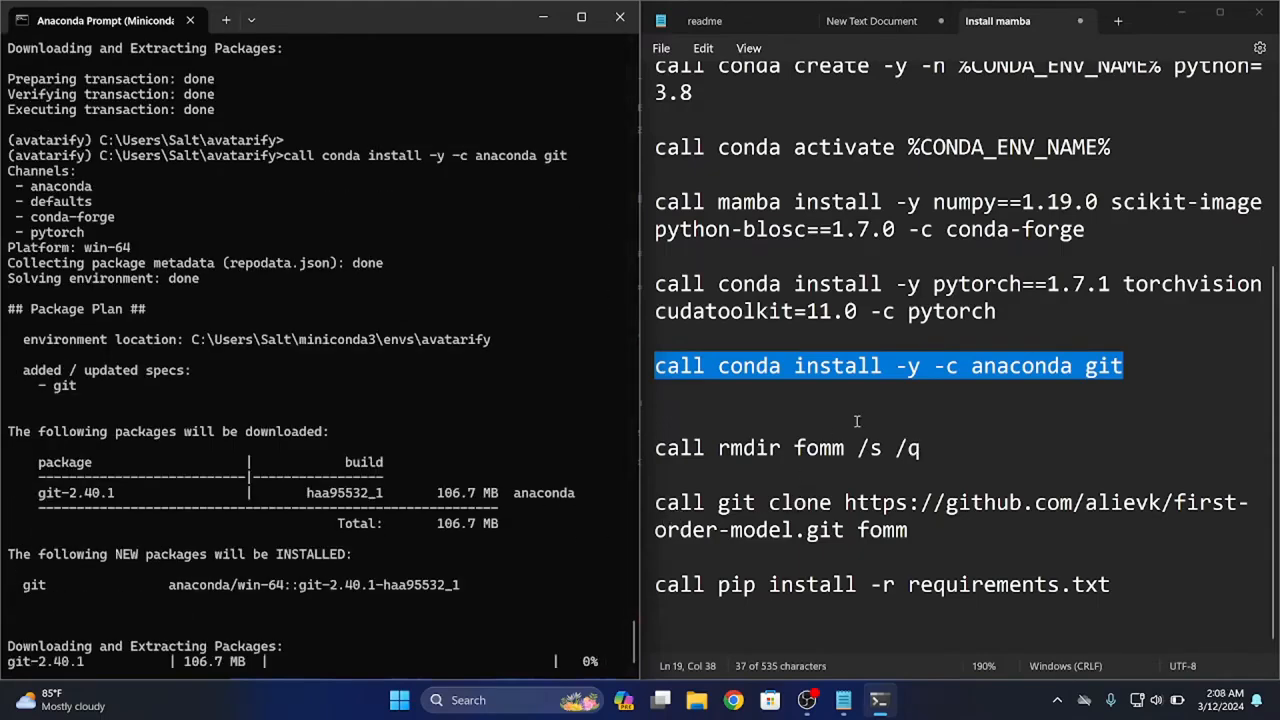
{"action": "left_click", "coordinate": [932, 451]}
{"action": "left_click_drag", "start_coordinate": [932, 451], "coordinate": [655, 452]}
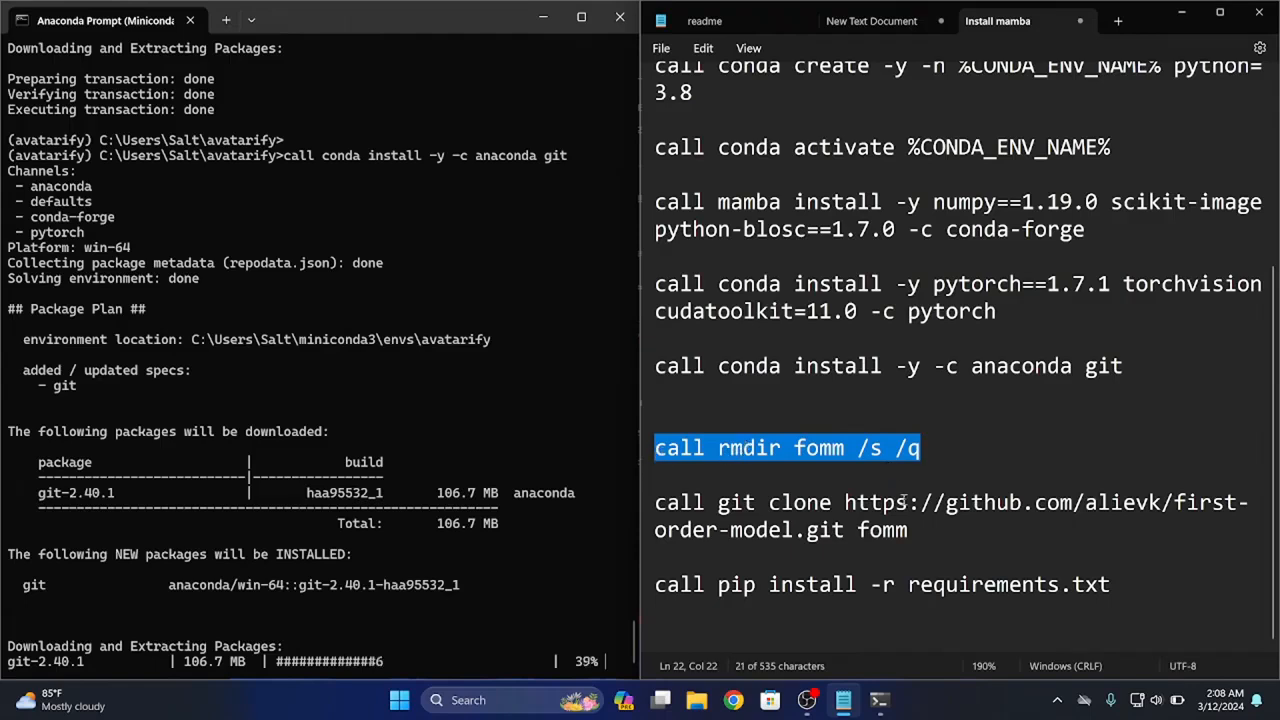
{"action": "mouse_move", "coordinate": [912, 531]}
{"action": "left_mouse_down"}
{"action": "mouse_move", "coordinate": [788, 542]}
{"action": "mouse_move", "coordinate": [697, 505]}
{"action": "mouse_move", "coordinate": [646, 513]}
{"action": "left_mouse_up"}
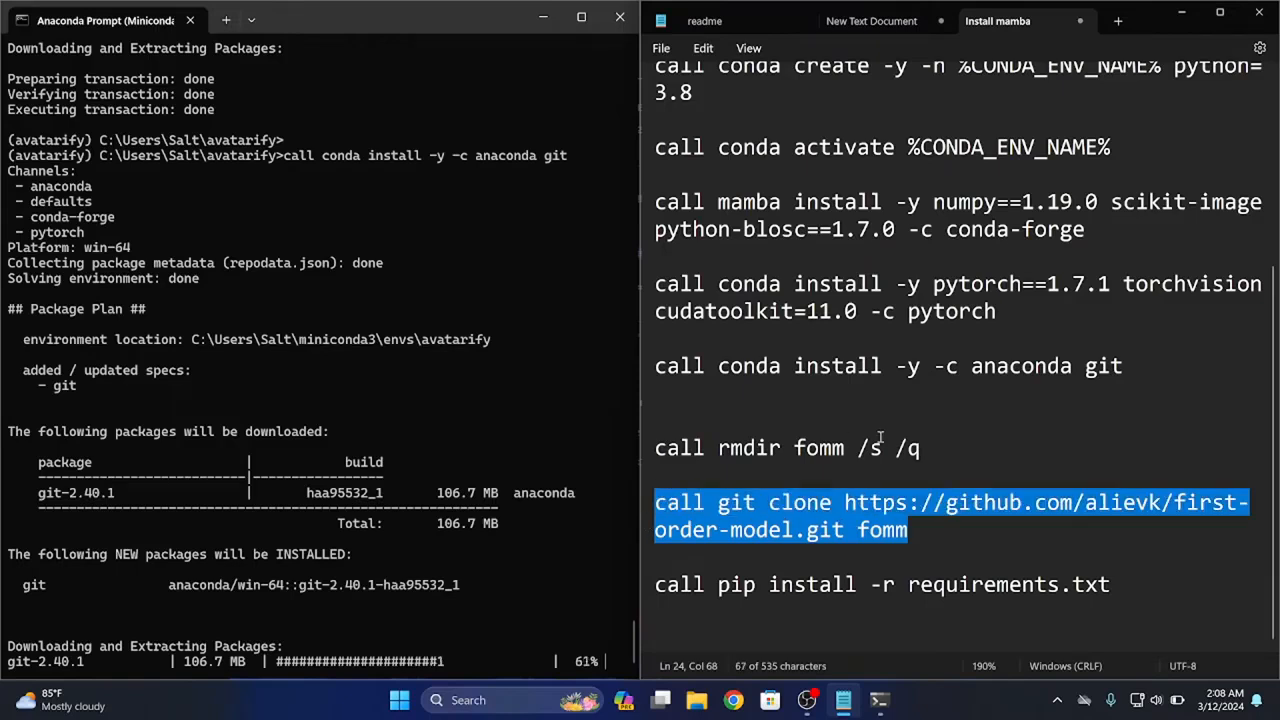
{"action": "left_click_drag", "start_coordinate": [920, 448], "coordinate": [632, 448]}
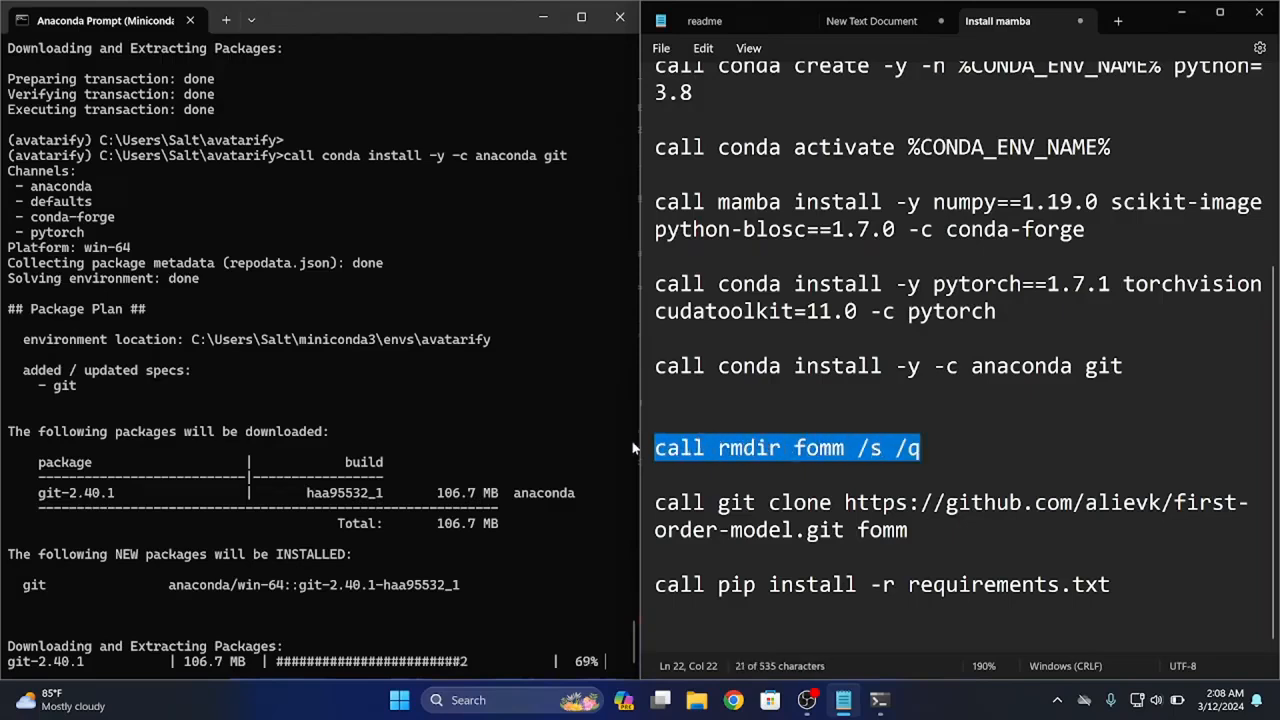
{"action": "left_click", "coordinate": [927, 538]}
{"action": "mouse_move", "coordinate": [927, 531]}
{"action": "left_mouse_down"}
{"action": "mouse_move", "coordinate": [686, 530]}
{"action": "mouse_move", "coordinate": [659, 507]}
{"action": "left_mouse_up"}
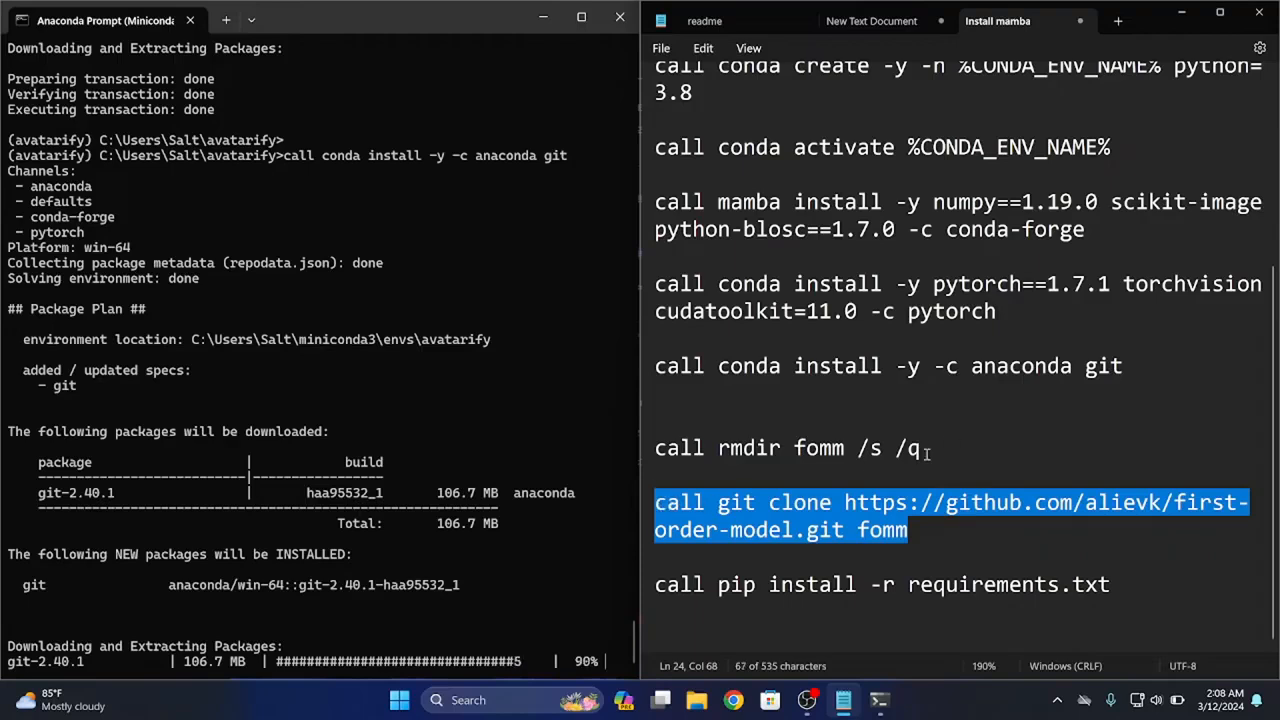
Run the notes' command "call rmdir fomm /s /q" in Anaconda Prompt to remove any existing fomm folder.
{"action": "left_click_drag", "start_coordinate": [922, 449], "coordinate": [656, 445]}
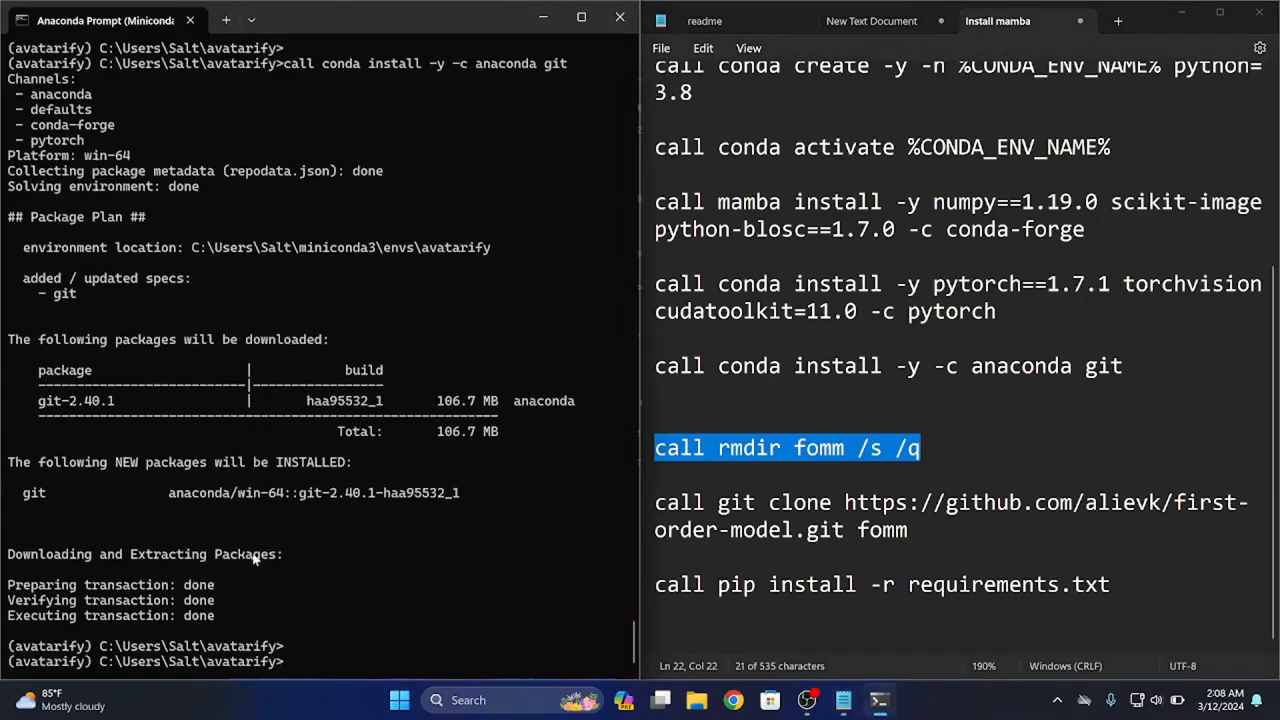
{"action": "key", "text": "ctrl+v"}
{"action": "key", "text": "Return"}
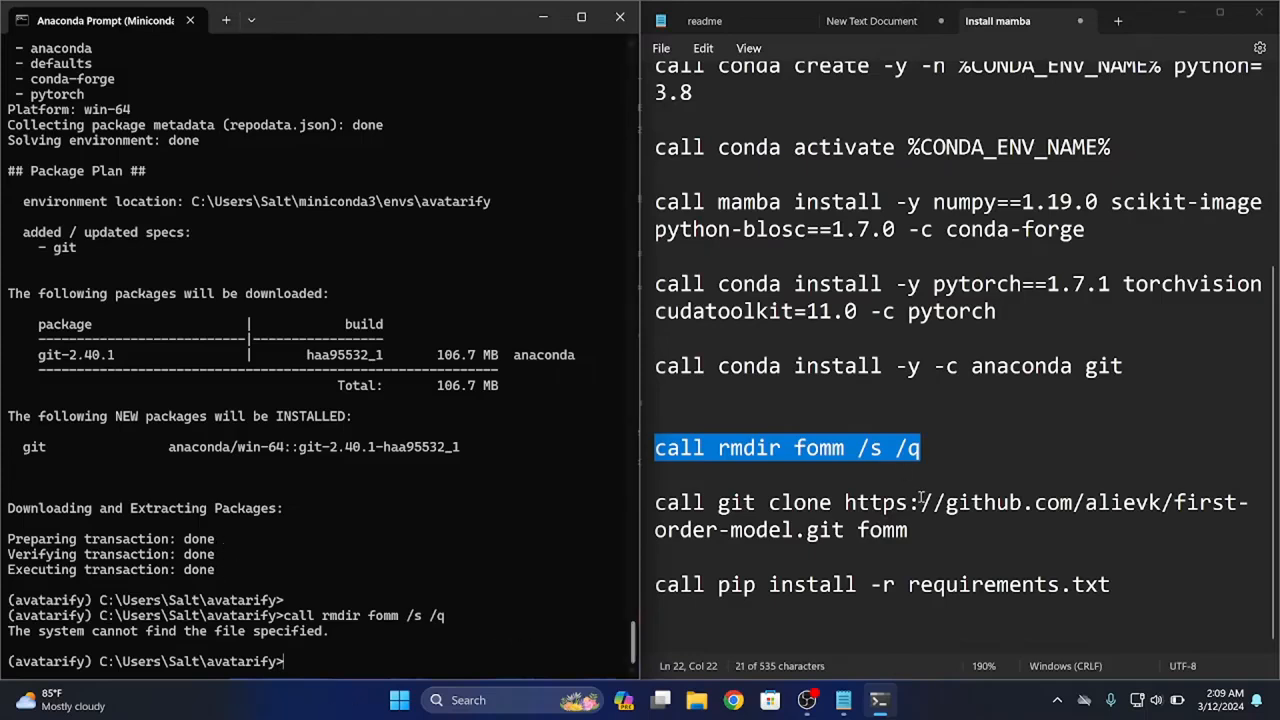
{"action": "left_click_drag", "start_coordinate": [912, 531], "coordinate": [655, 503]}
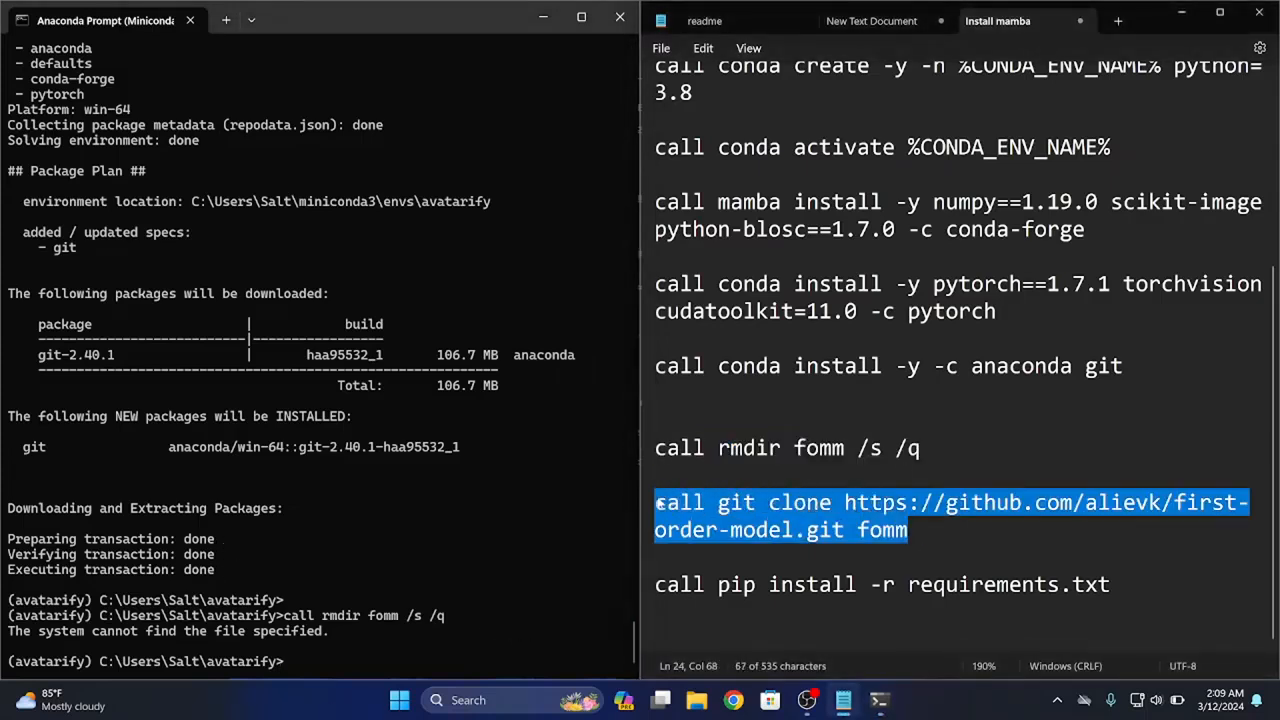
{"action": "right_click", "coordinate": [747, 517]}
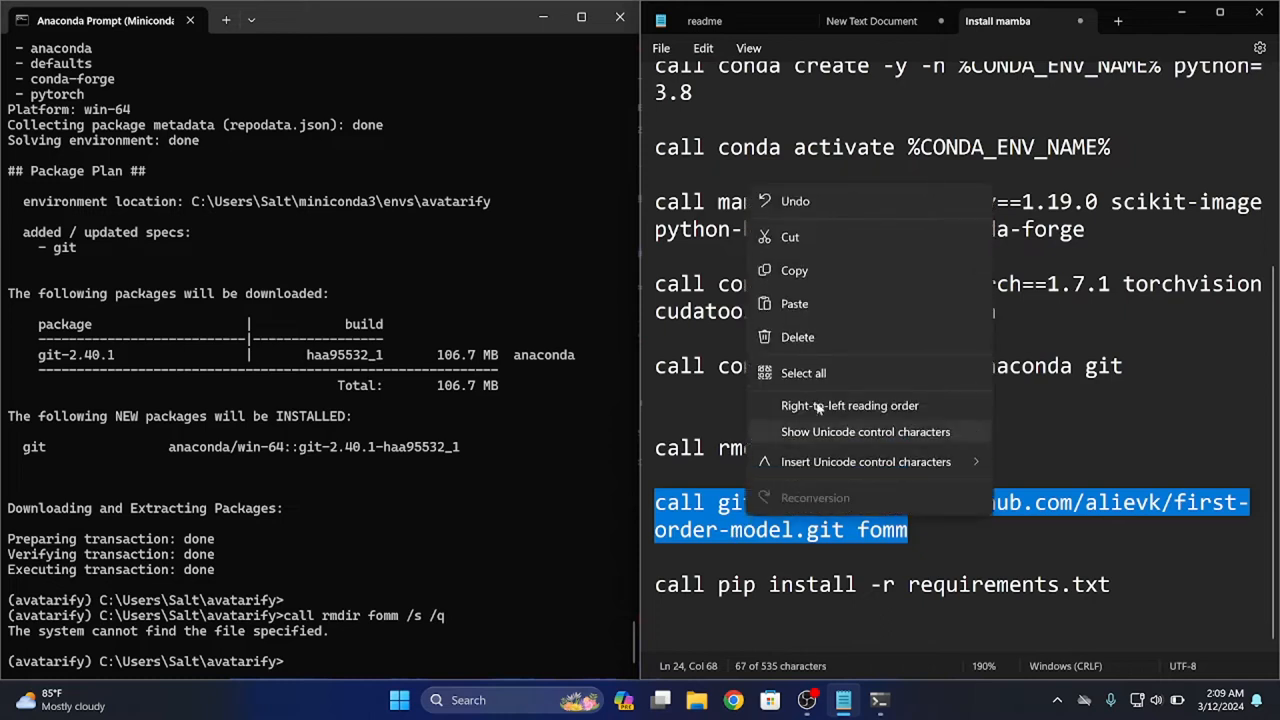
{"action": "left_click", "coordinate": [794, 270]}
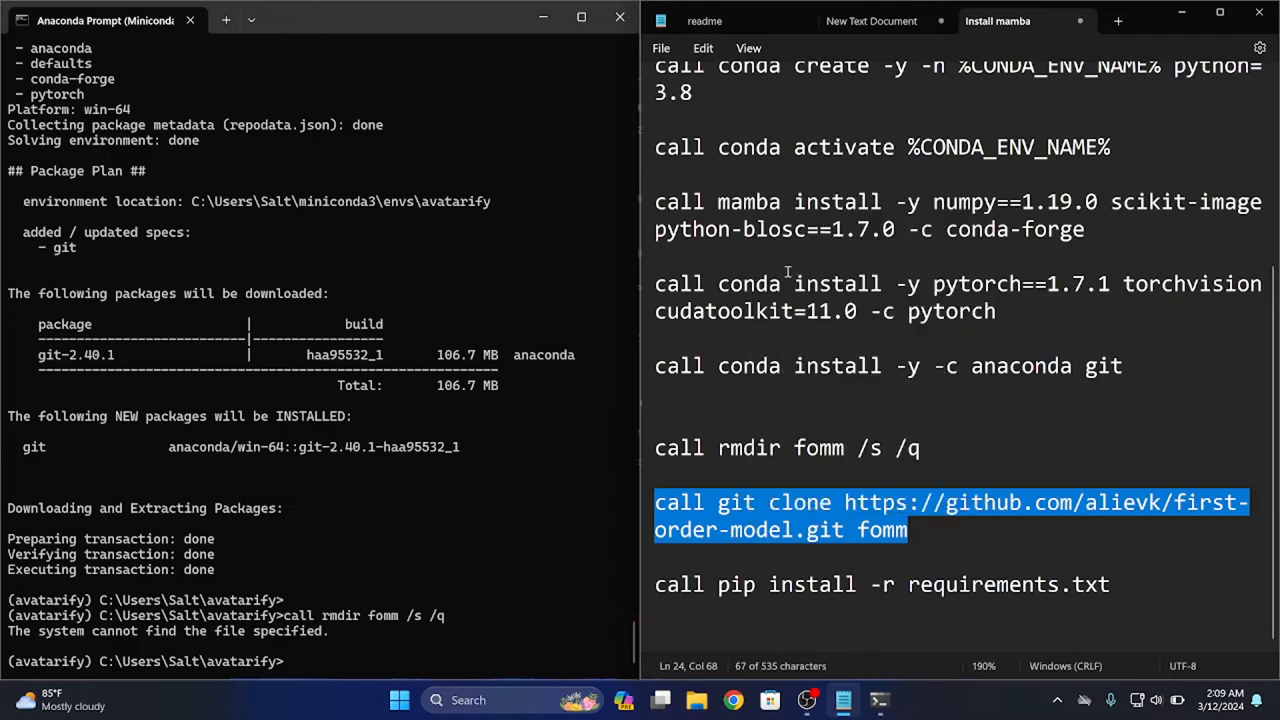
{"action": "left_click", "coordinate": [381, 624]}
{"action": "key", "text": "ctrl+v"}
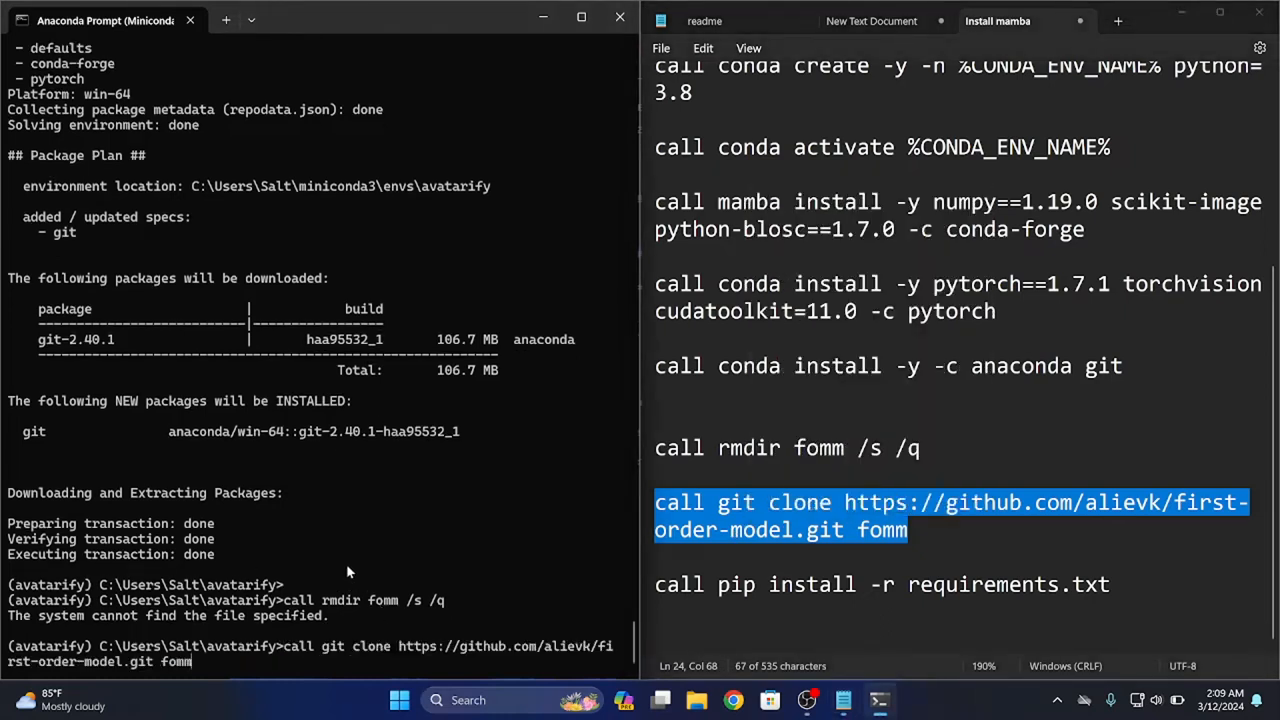
{"action": "key", "text": "Return"}
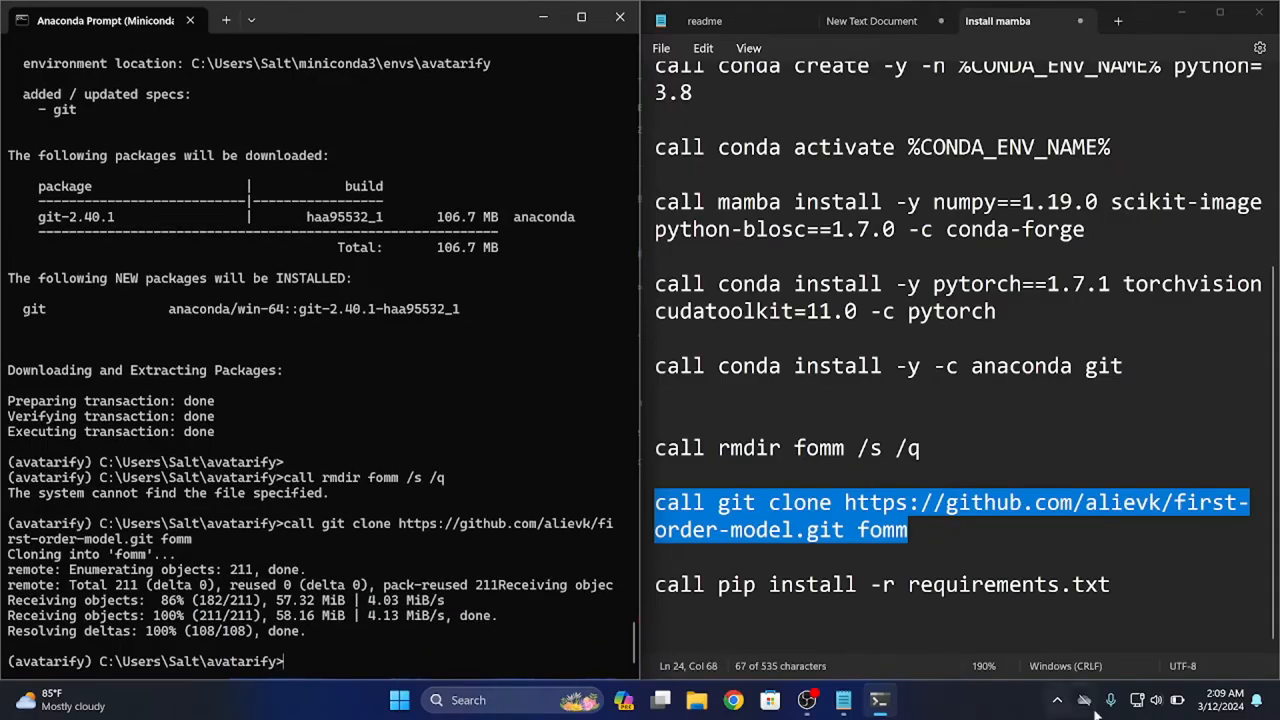
Install the Python dependencies by running "call pip install -r requirements.txt" from the notes in Anaconda Prompt.
{"action": "mouse_move", "coordinate": [1128, 584]}
{"action": "left_mouse_down"}
{"action": "mouse_move", "coordinate": [656, 585]}
{"action": "mouse_move", "coordinate": [657, 565]}
{"action": "mouse_move", "coordinate": [659, 592]}
{"action": "left_mouse_up"}
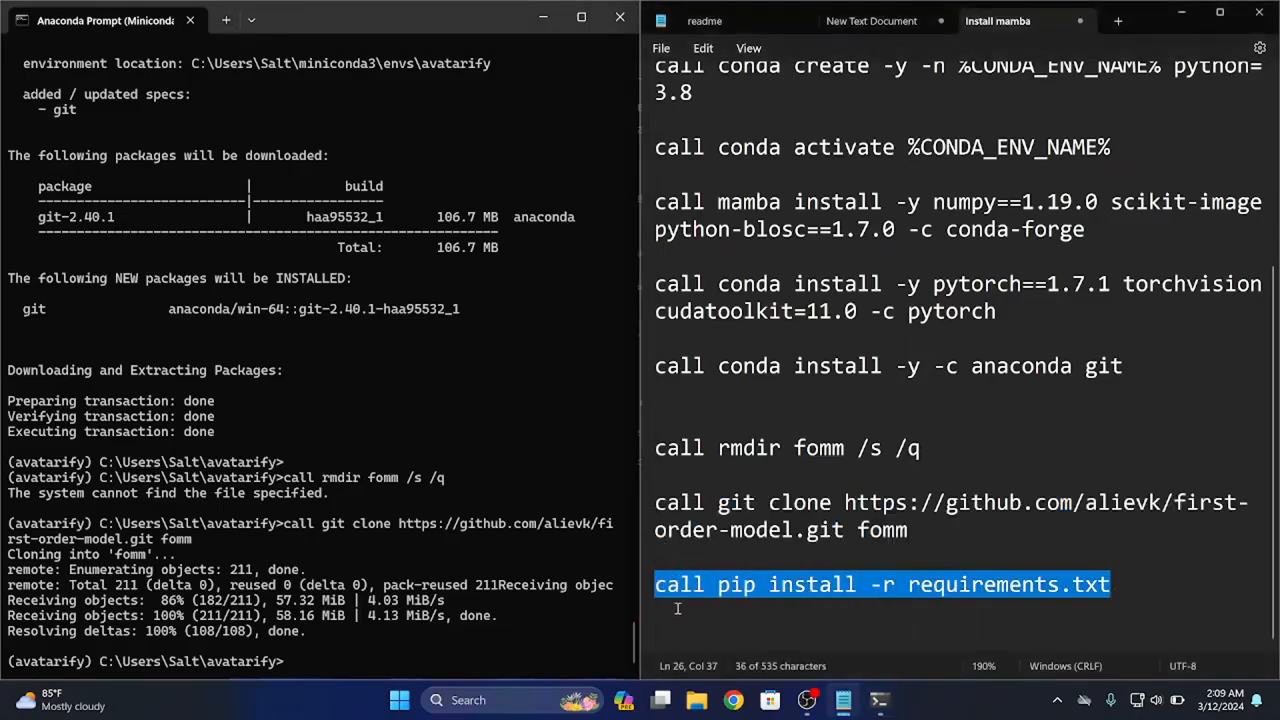
{"action": "right_click", "coordinate": [724, 585]}
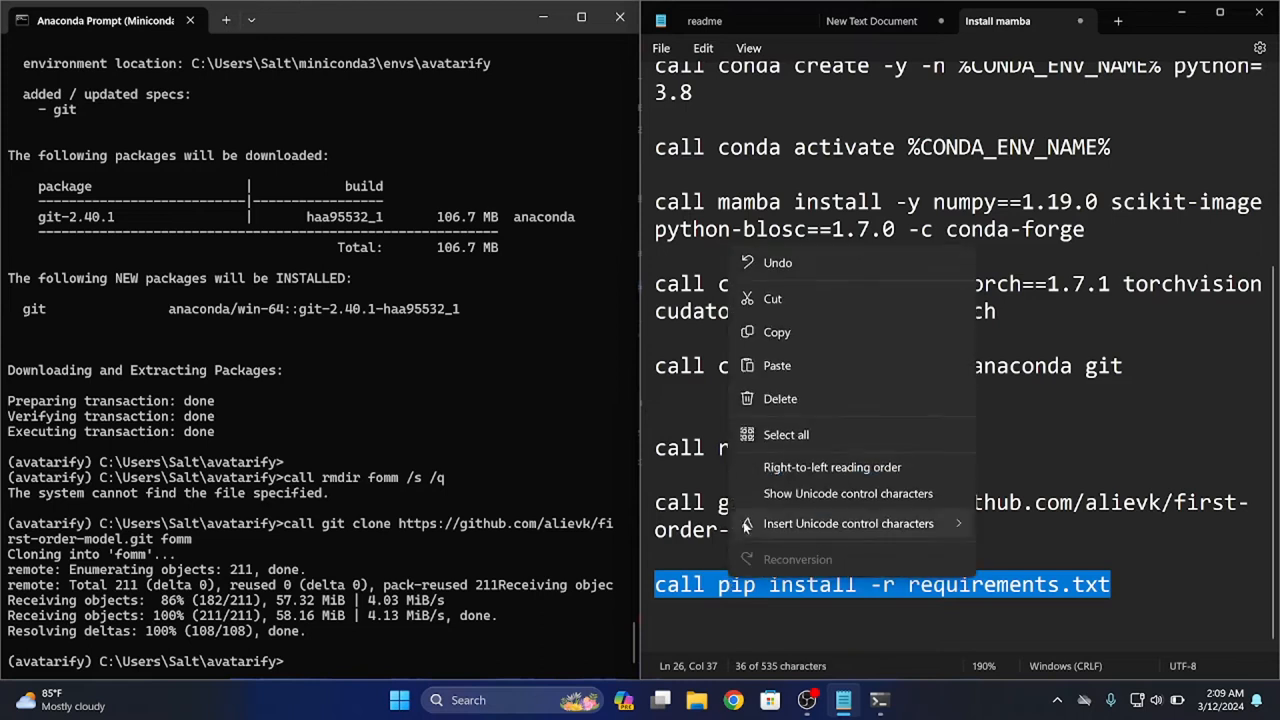
{"action": "left_click", "coordinate": [812, 335]}
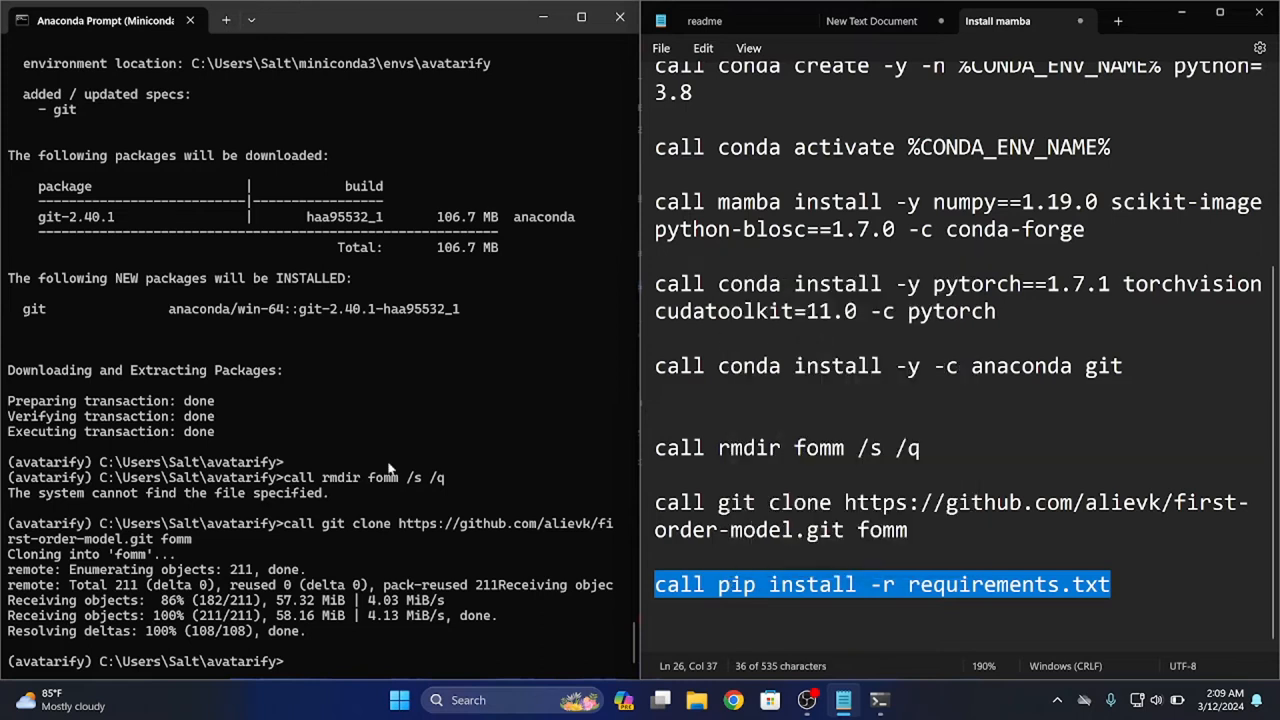
{"action": "left_click", "coordinate": [245, 553]}
{"action": "key", "text": "ctrl+v"}
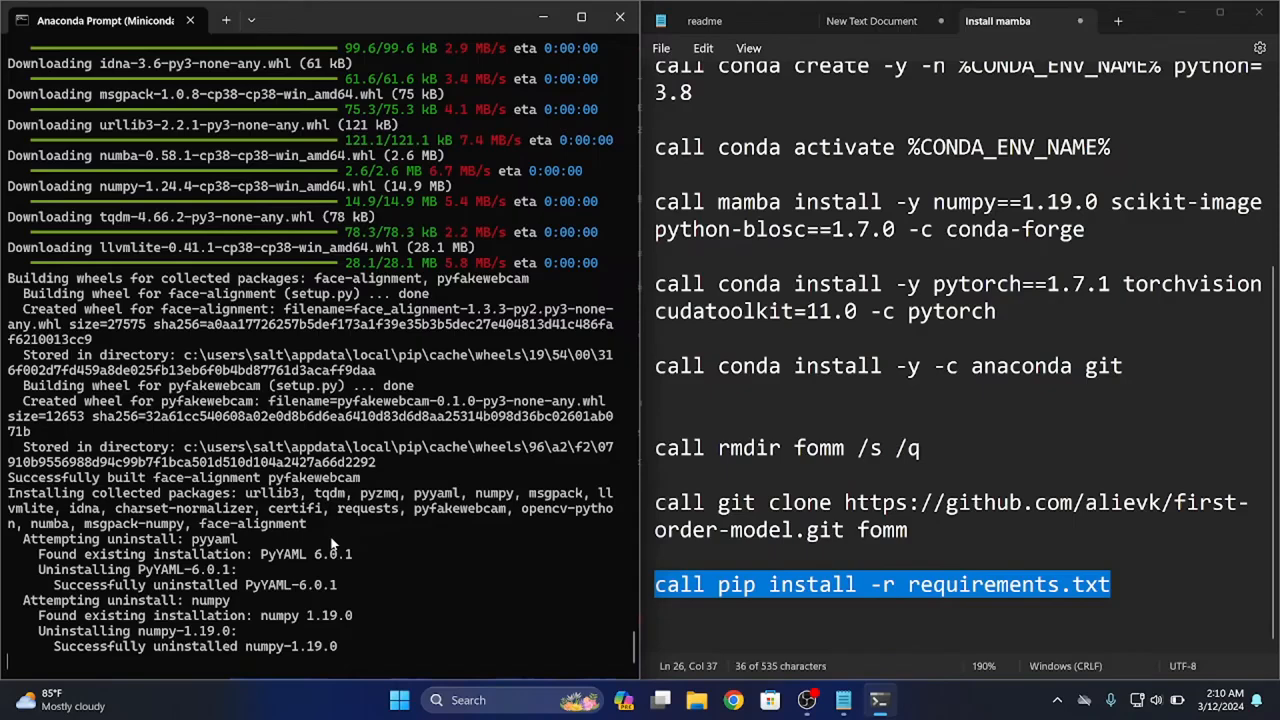
Add the command "run_windows.bat" on a new line at the end of the Install mamba notes.
{"action": "left_click", "coordinate": [1145, 575]}
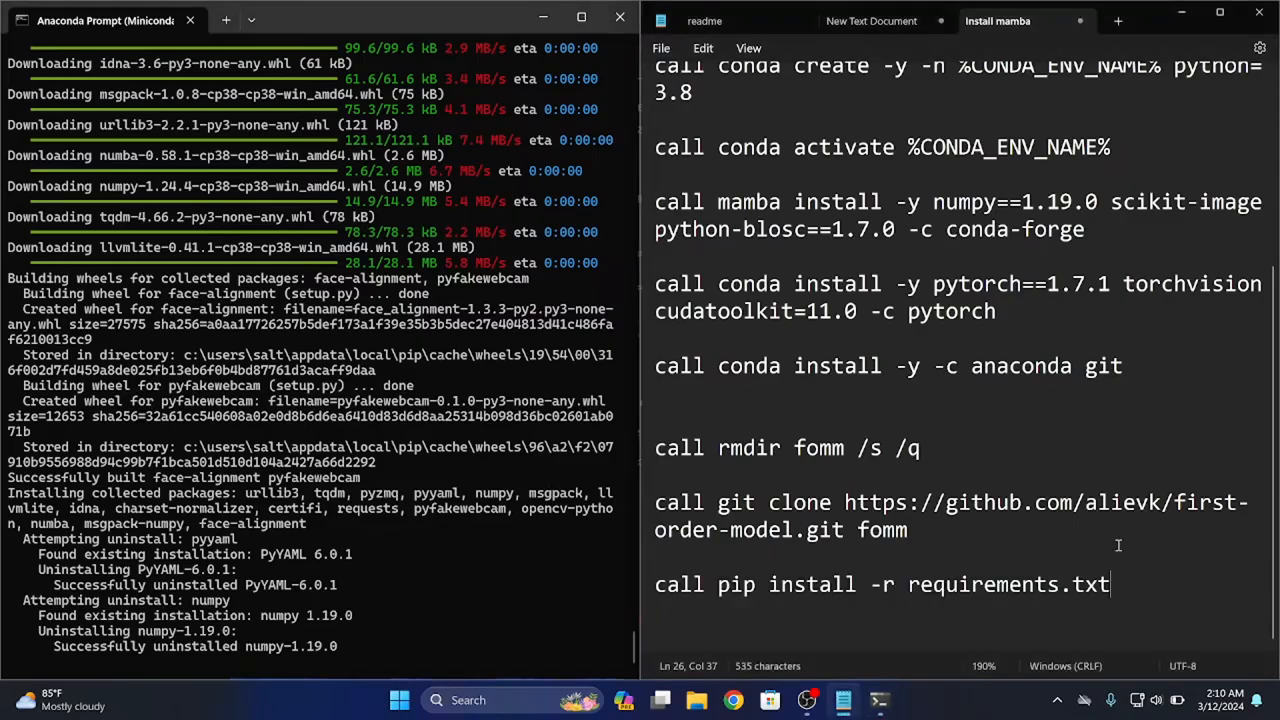
{"action": "key", "text": "Return"}
{"action": "key", "text": "Return"}
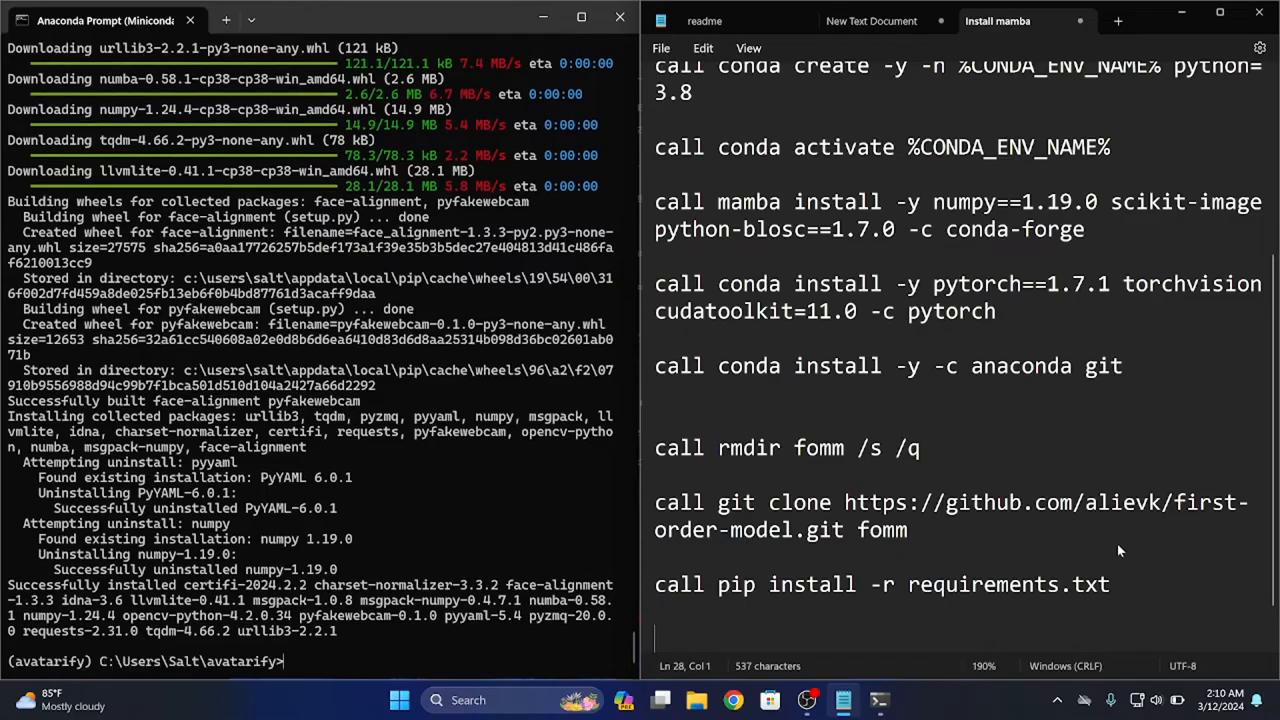
{"action": "type", "text": "run_windows"}
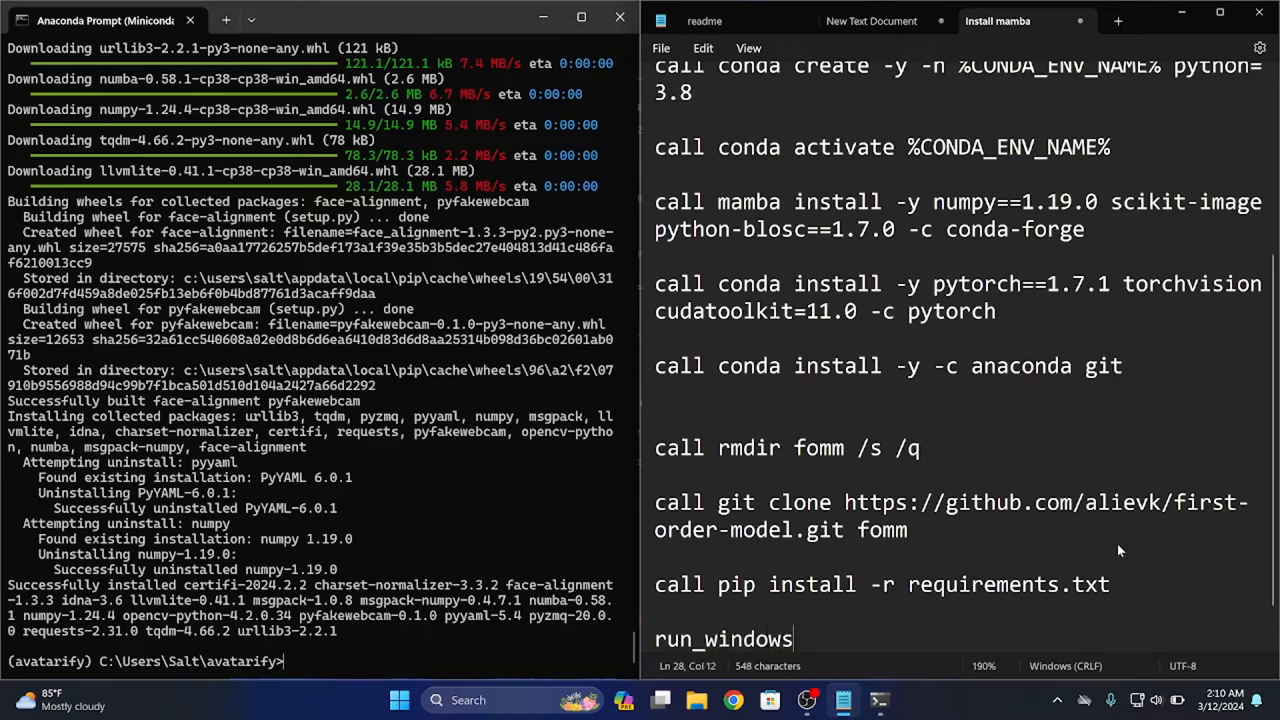
{"action": "type", "text": ".bat"}
{"action": "scroll", "coordinate": [1175, 550], "scroll_direction": "down", "scroll_amount": 1}
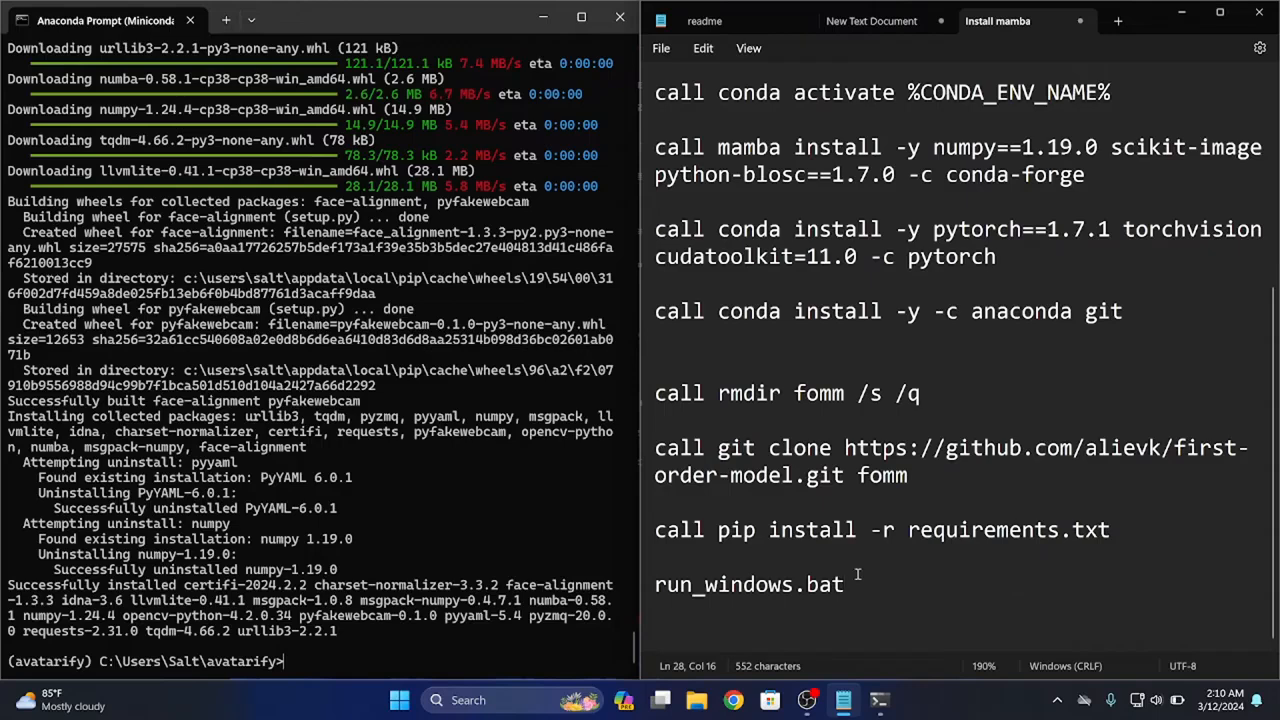
Copy "run_windows.bat" from the notes and run it in Anaconda Prompt to launch Avatarify.
{"action": "triple_click", "coordinate": [828, 572]}
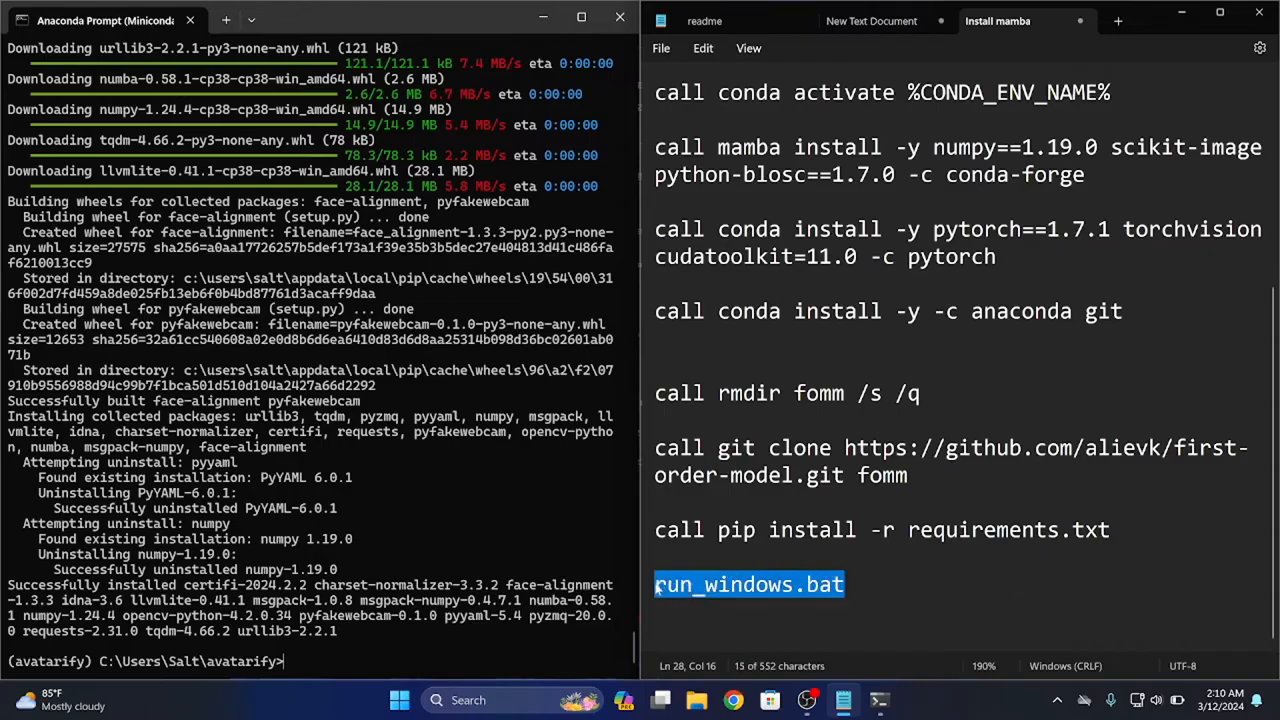
{"action": "left_click", "coordinate": [515, 585]}
{"action": "key", "text": "ctrl+v"}
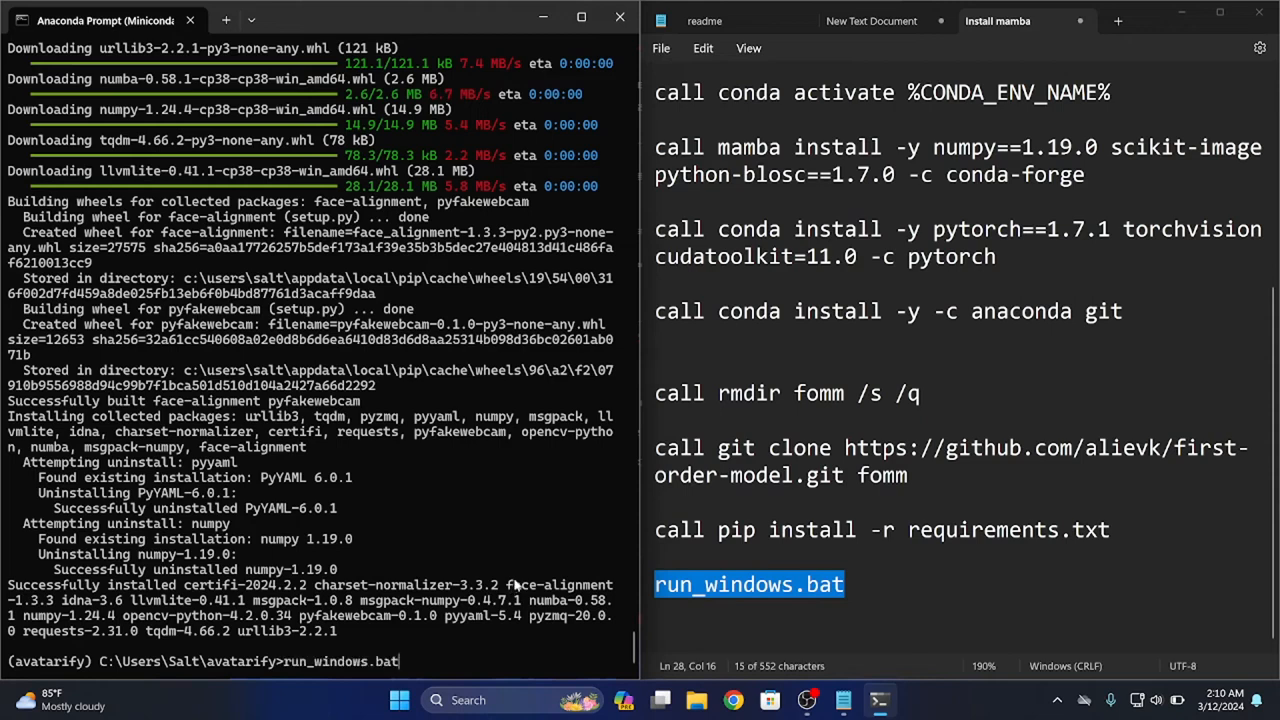
{"action": "key", "text": "Return"}
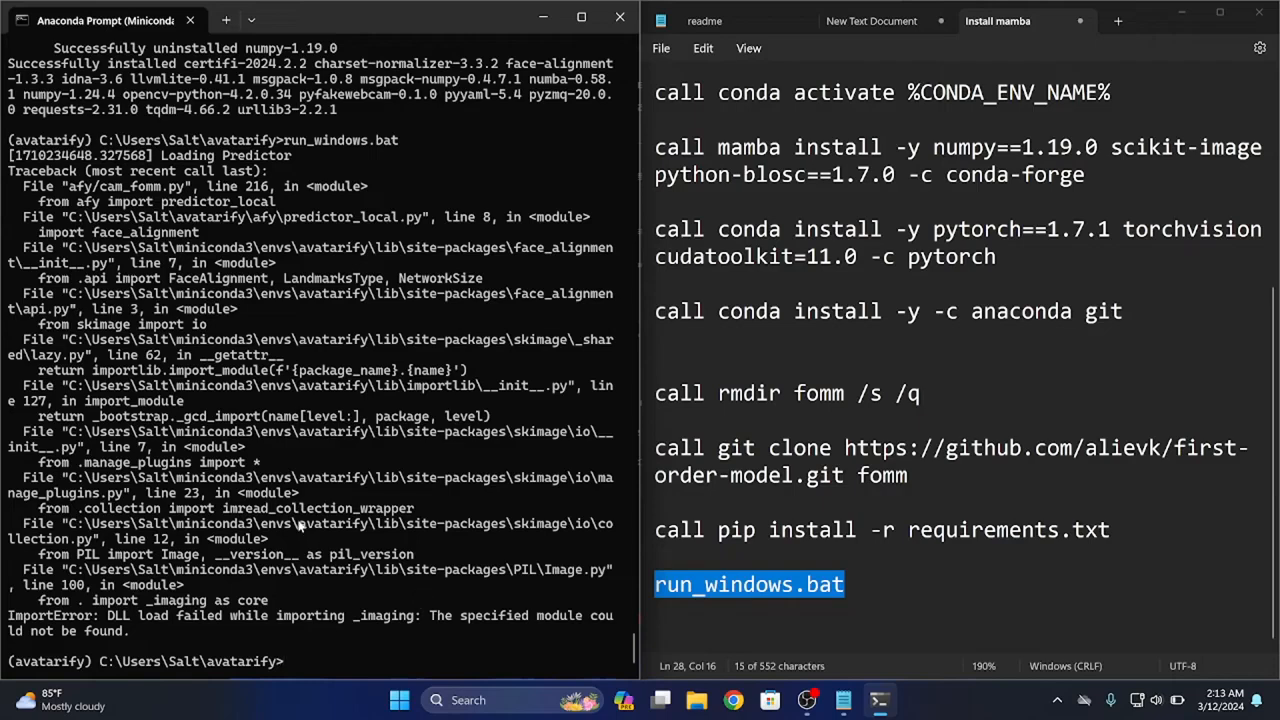
Highlight the DLL import error in the output and add "call pip install pillow==9.5.0" at the end of the notes.
{"action": "left_click_drag", "start_coordinate": [108, 616], "coordinate": [498, 664]}
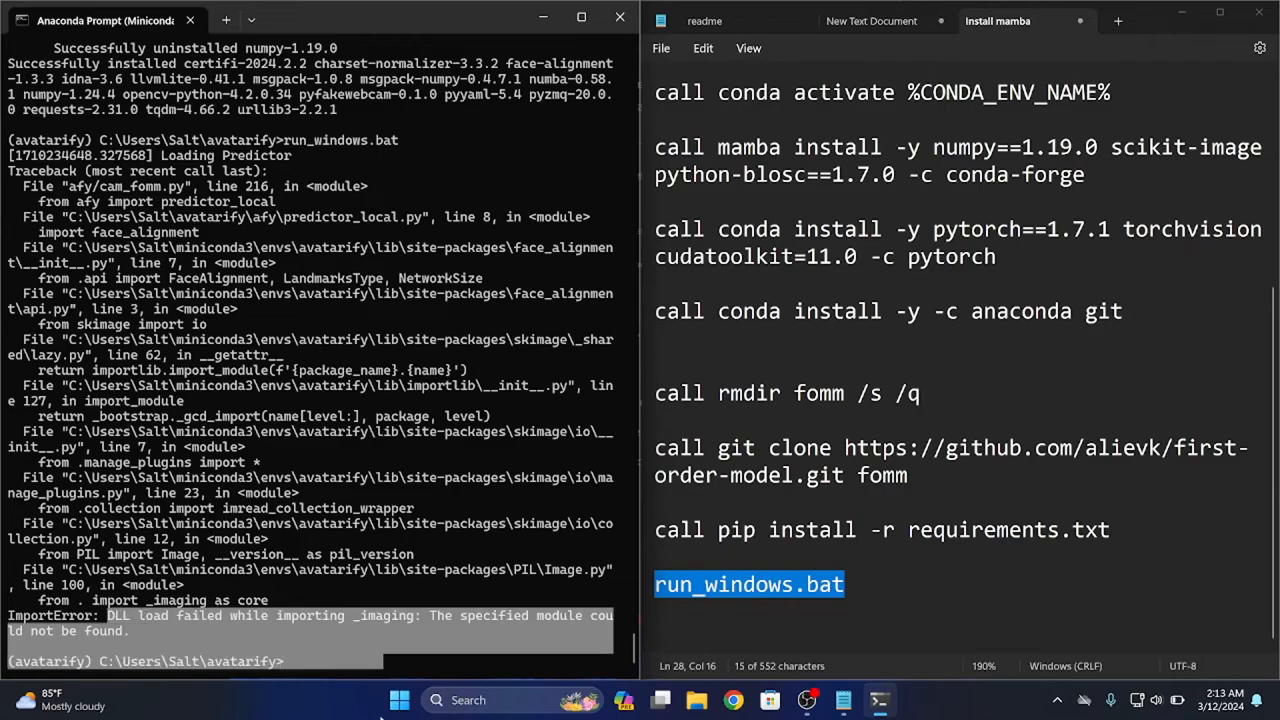
{"action": "left_click", "coordinate": [855, 613]}
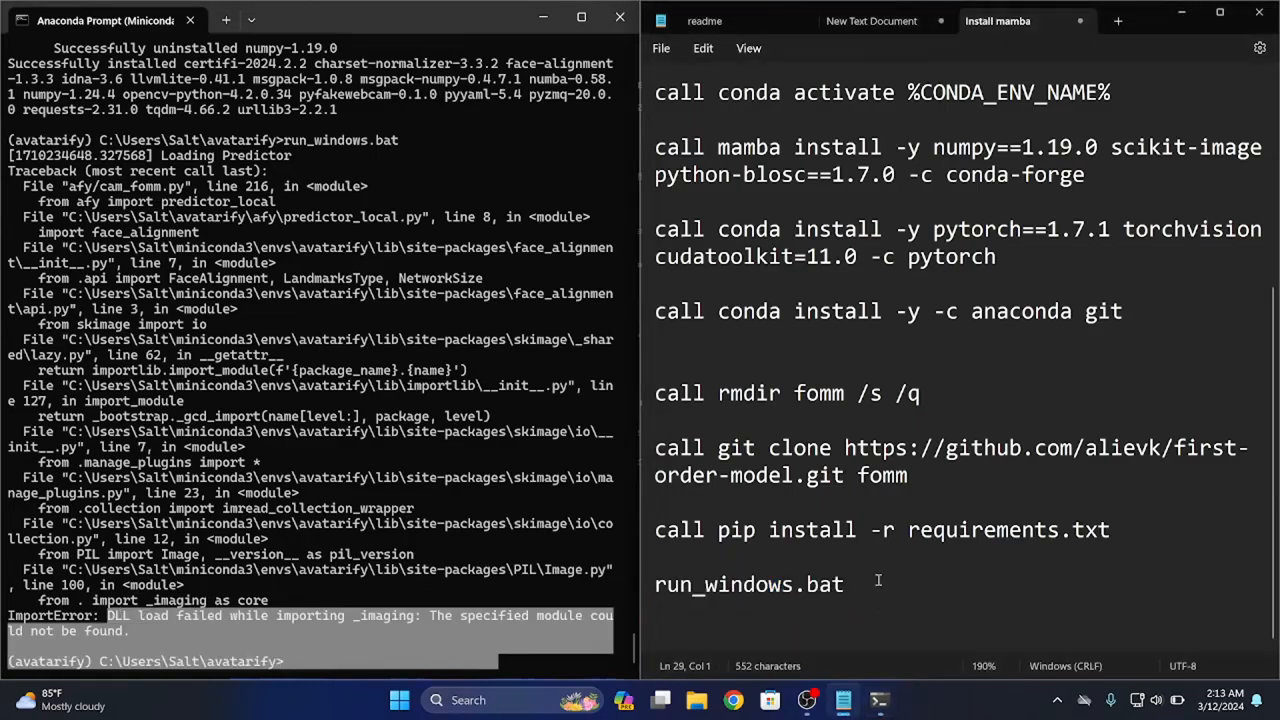
{"action": "key", "text": "Return"}
{"action": "type", "text": "call pip ins"}
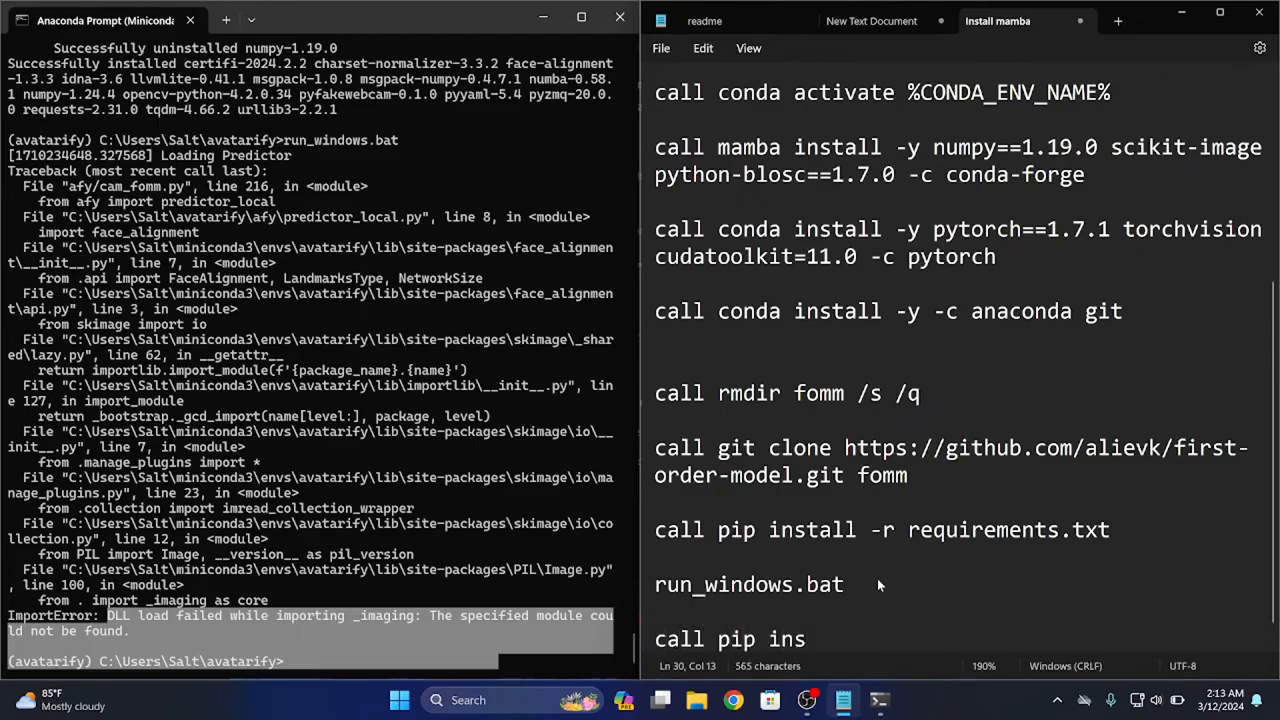
{"action": "type", "text": "tall piloow"}
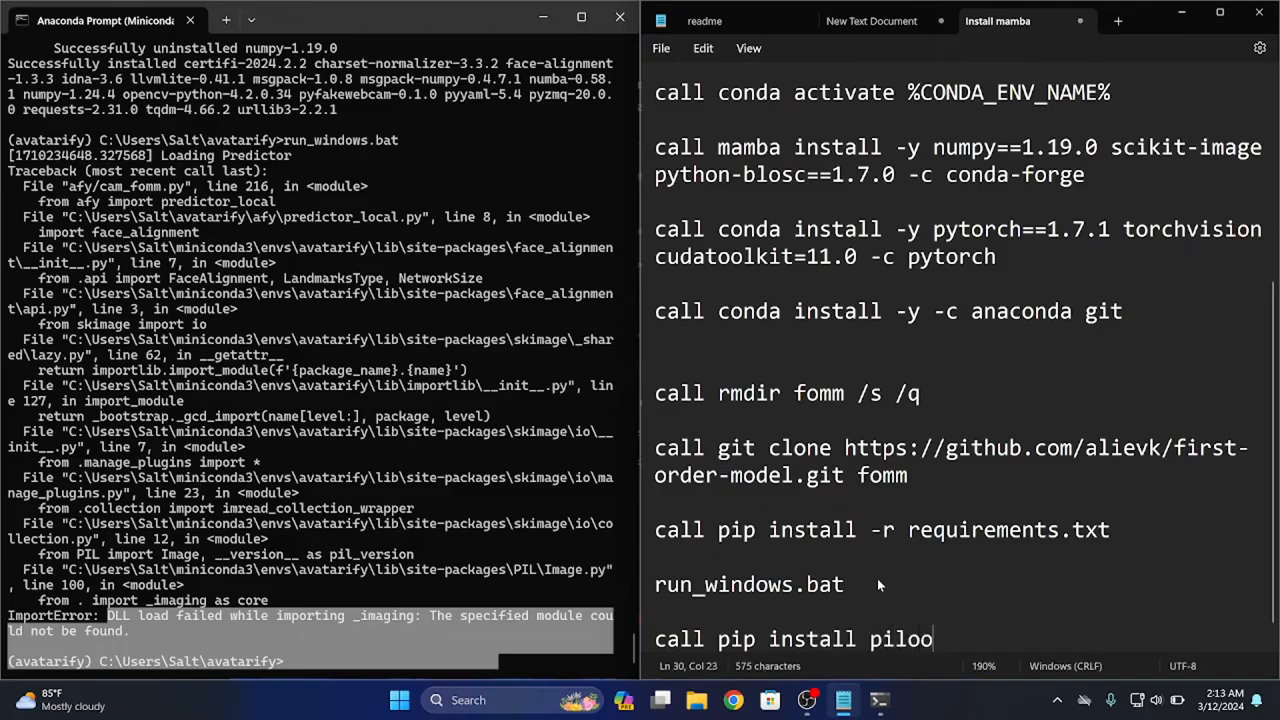
{"action": "key", "text": "BackSpace"}
{"action": "key", "text": "BackSpace"}
{"action": "key", "text": "BackSpace"}
{"action": "type", "text": "low==9.5.0"}
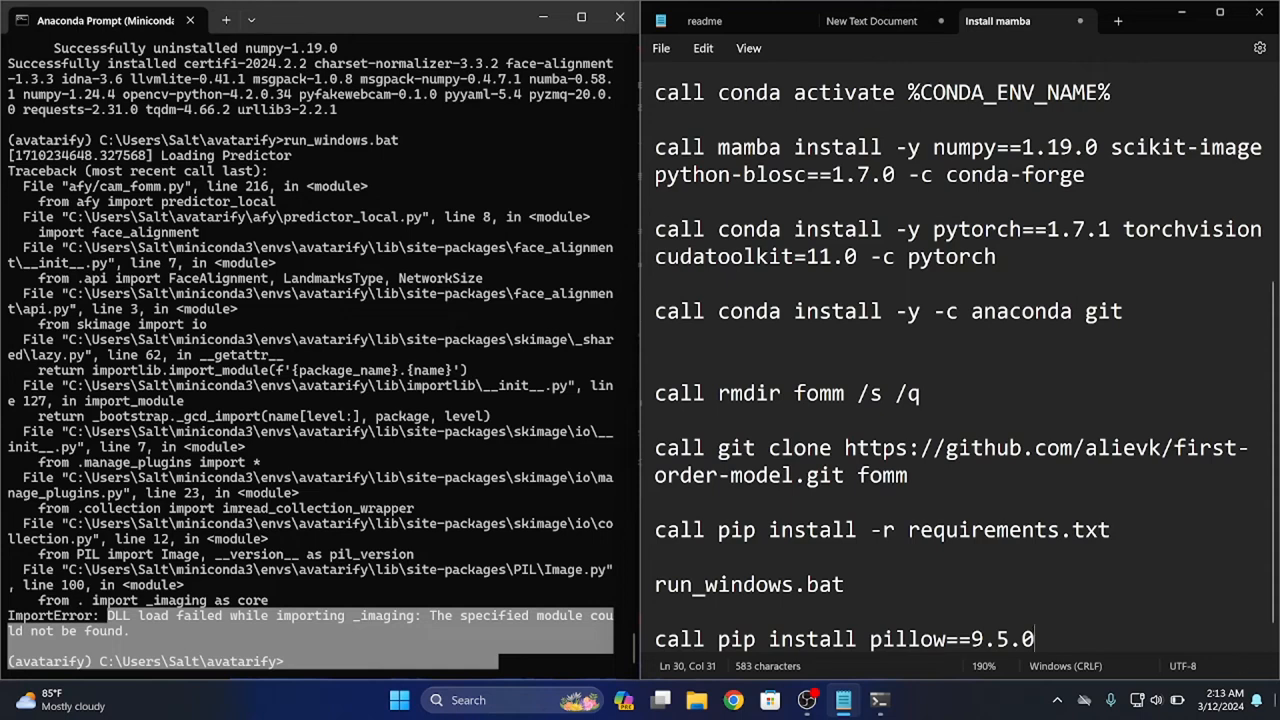
Install Pillow 9.5.0 by running "call pip install pillow==9.5.0" from the notes in Anaconda Prompt.
{"action": "scroll", "coordinate": [1130, 637], "scroll_direction": "down", "scroll_amount": 1}
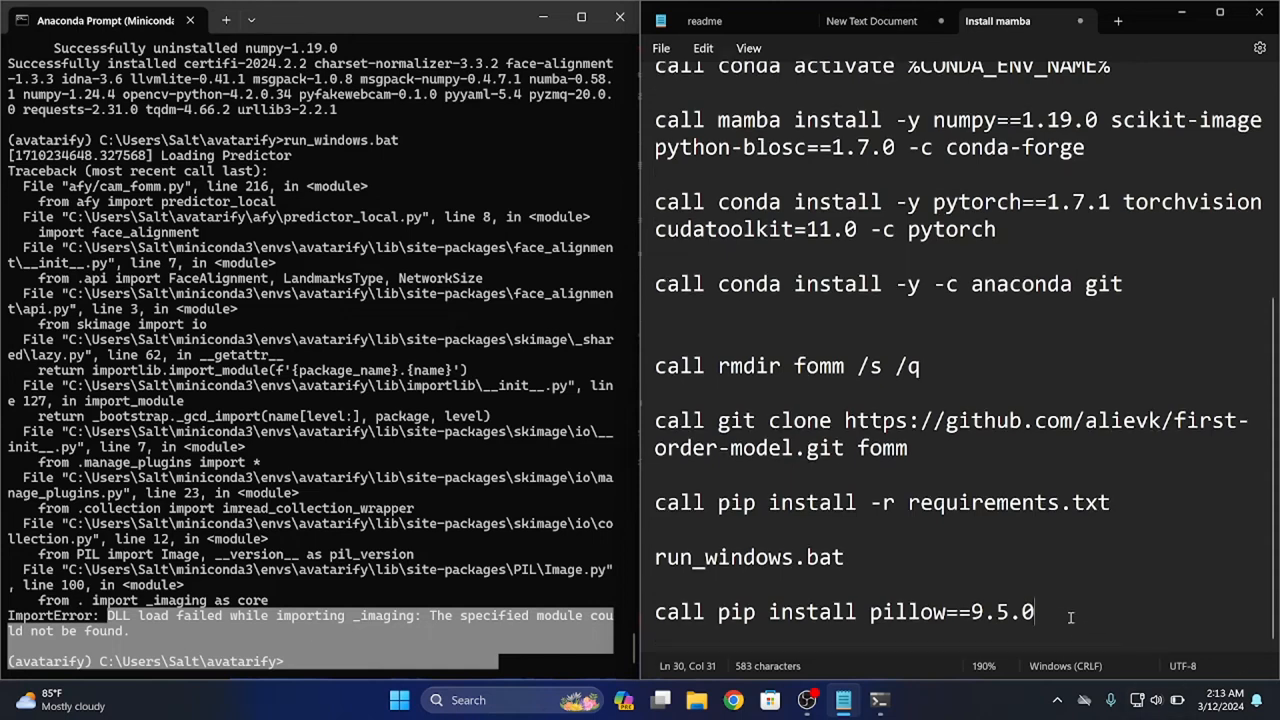
{"action": "left_click_drag", "start_coordinate": [1038, 612], "coordinate": [632, 607]}
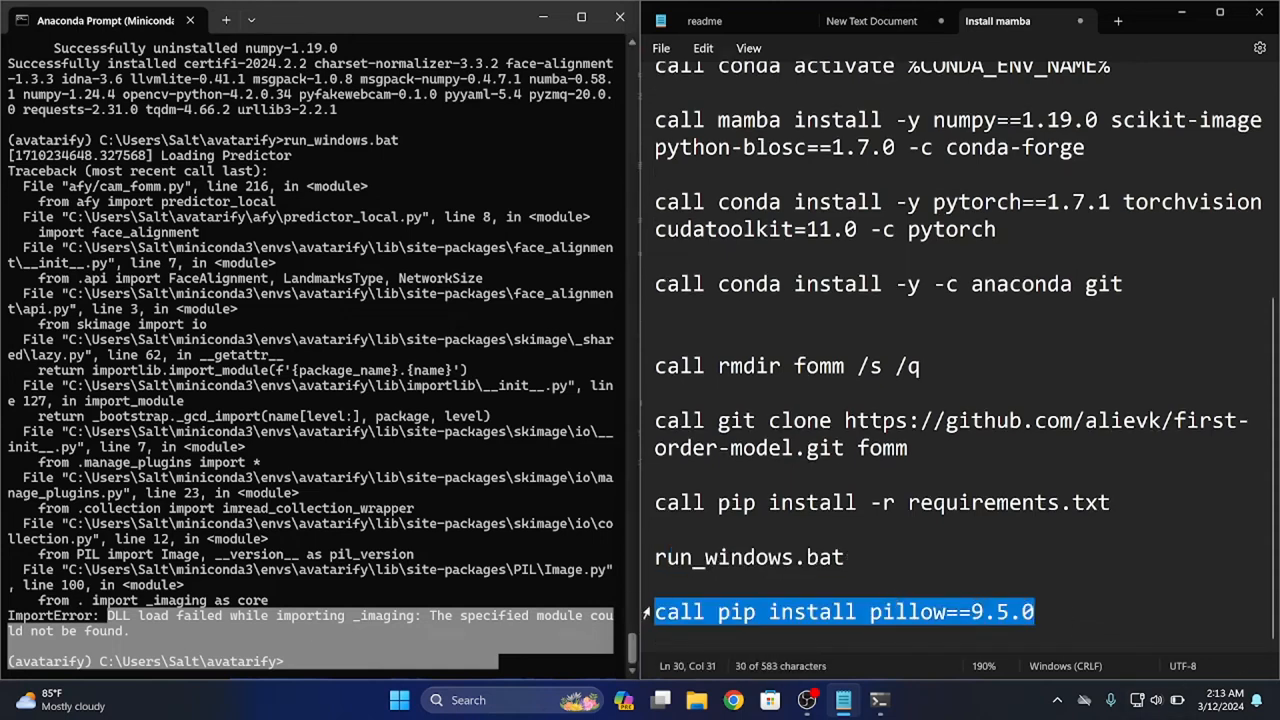
{"action": "right_click", "coordinate": [688, 620]}
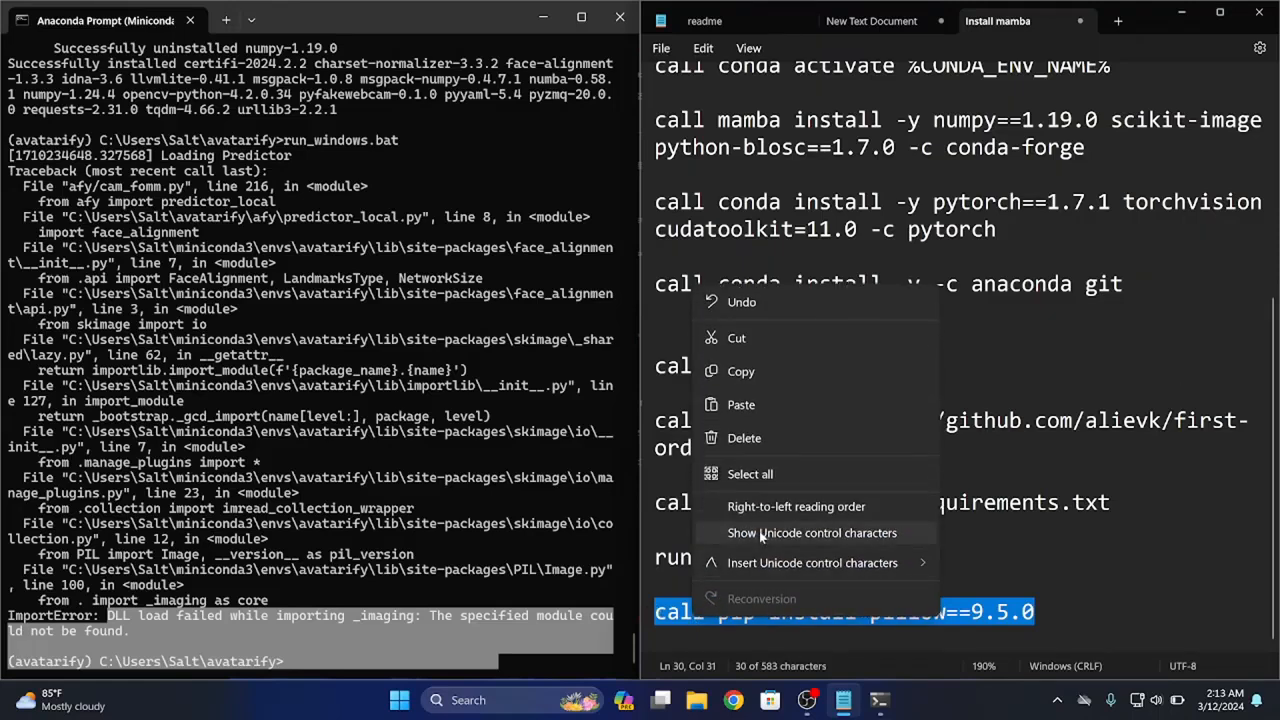
{"action": "left_click", "coordinate": [773, 372]}
{"action": "left_click", "coordinate": [524, 498]}
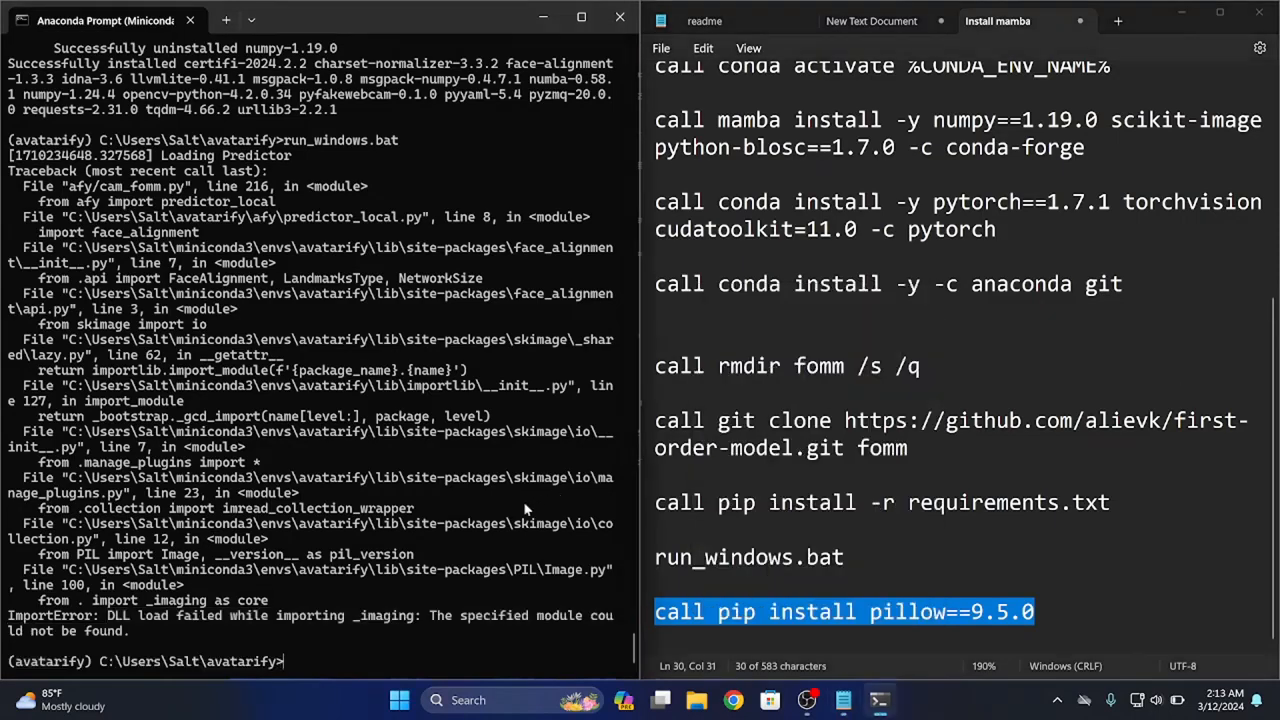
{"action": "key", "text": "ctrl+v"}
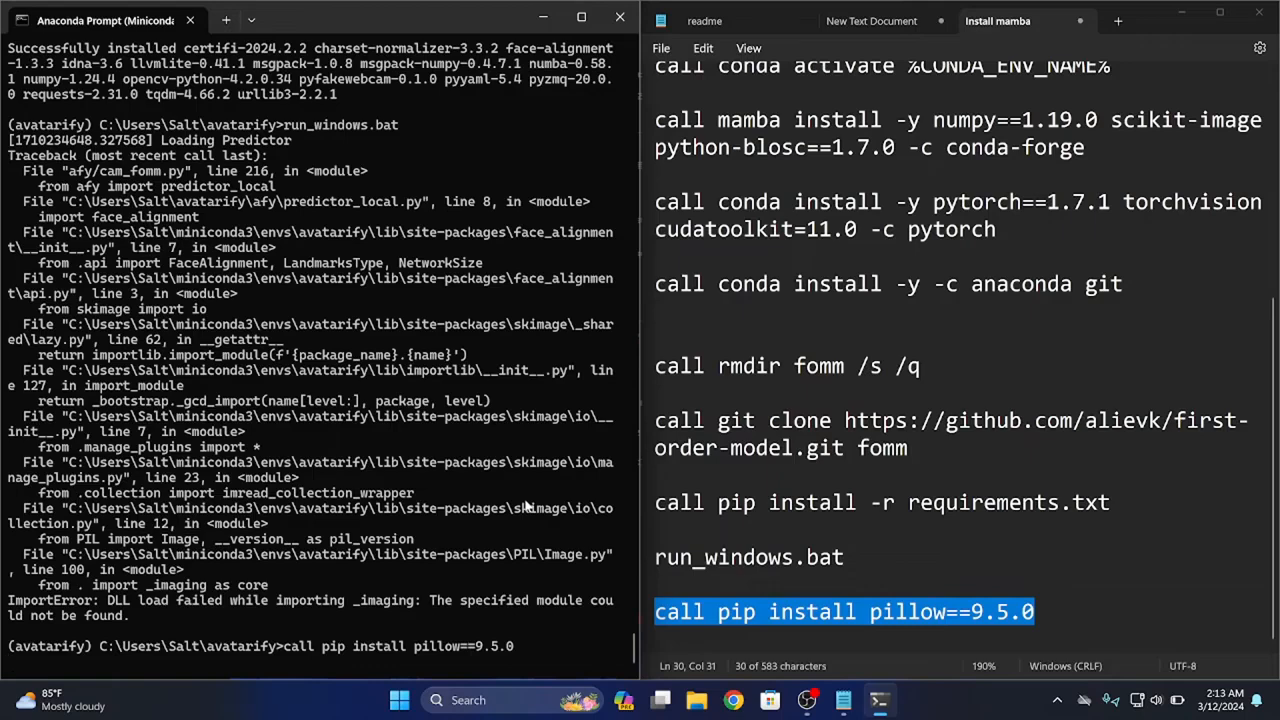
{"action": "key", "text": "Return"}
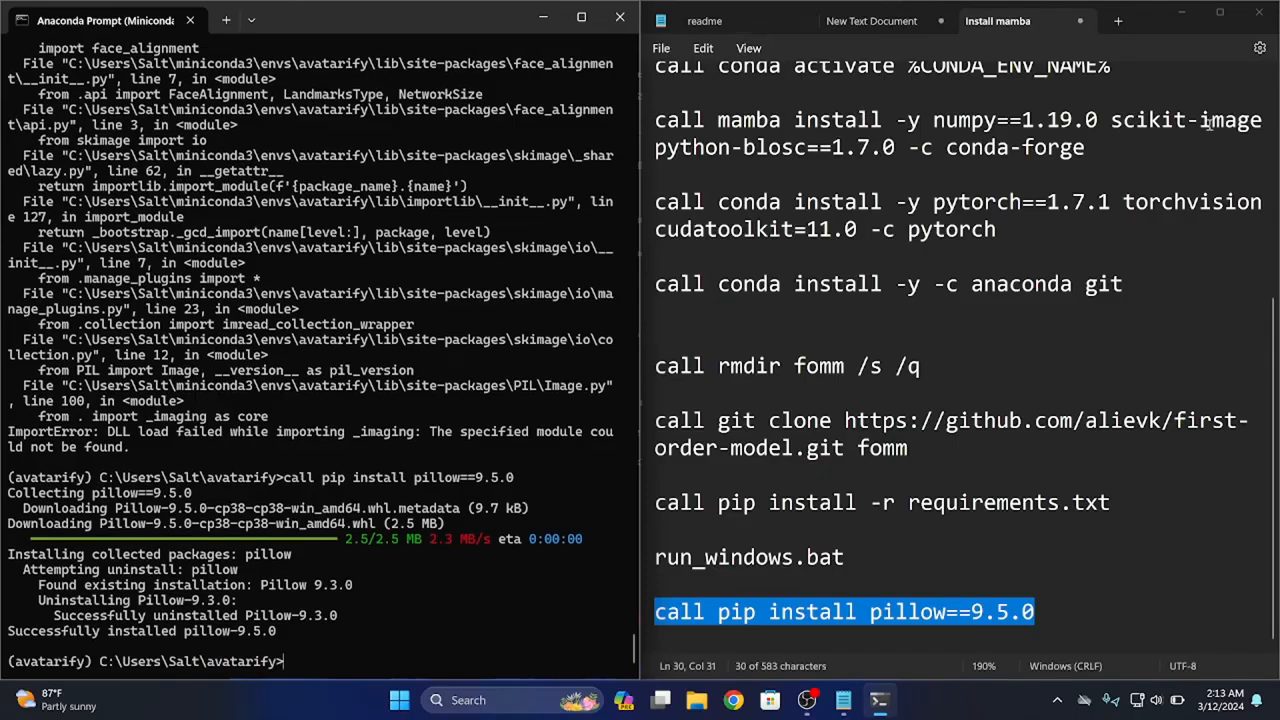
Launch Avatarify again by running "run_windows.bat" from the notes in Anaconda Prompt.
{"action": "left_click_drag", "start_coordinate": [850, 557], "coordinate": [637, 558]}
{"action": "right_click", "coordinate": [686, 558]}
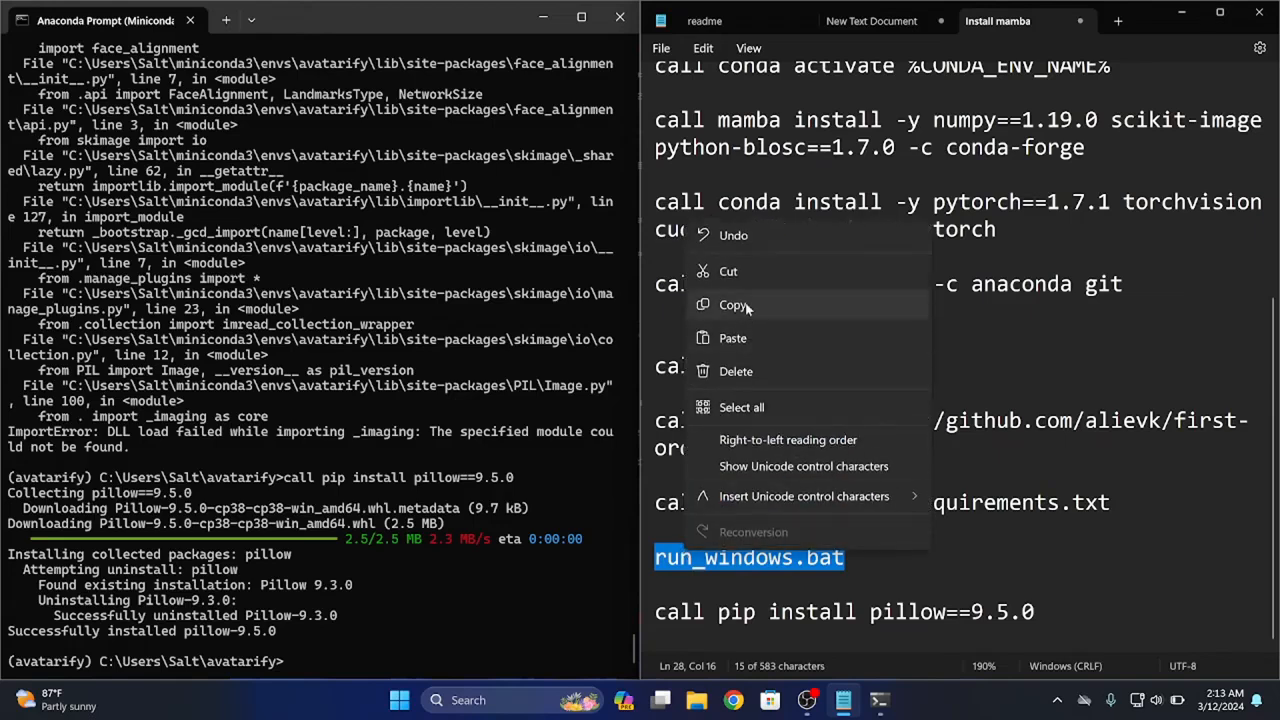
{"action": "left_click", "coordinate": [730, 304]}
{"action": "left_click", "coordinate": [341, 669]}
{"action": "key", "text": "ctrl+v"}
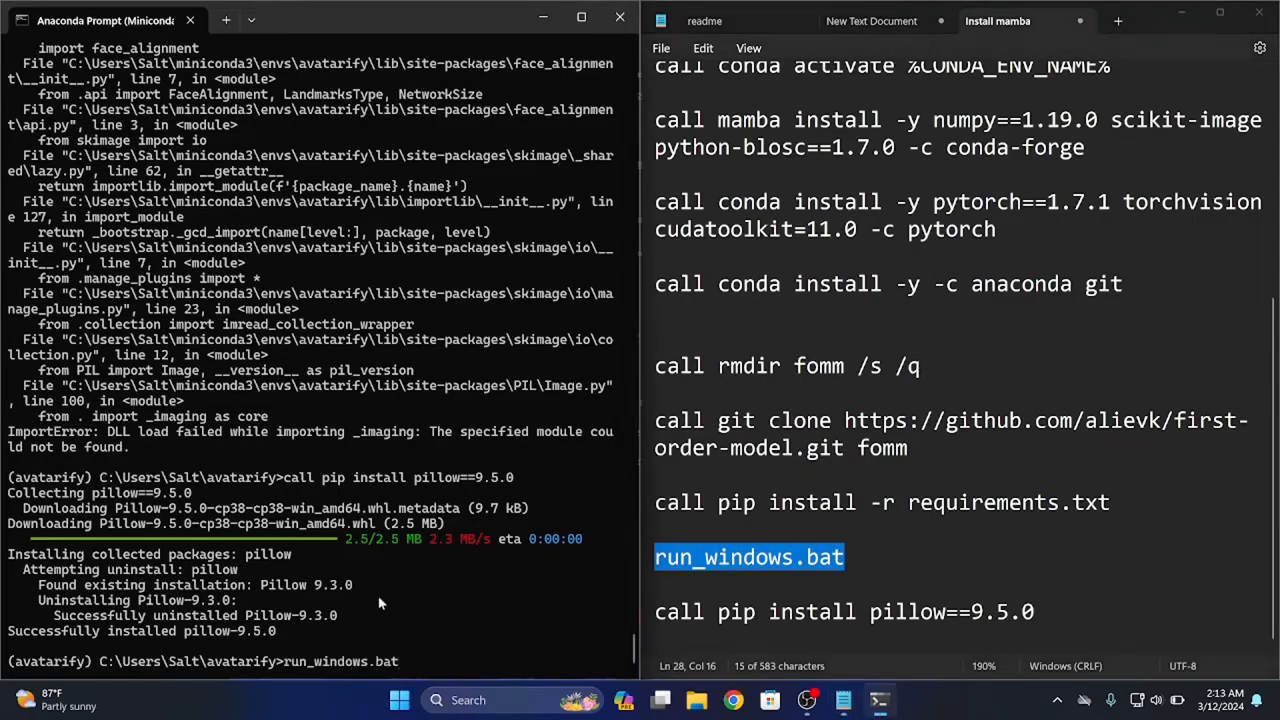
{"action": "key", "text": "Return"}
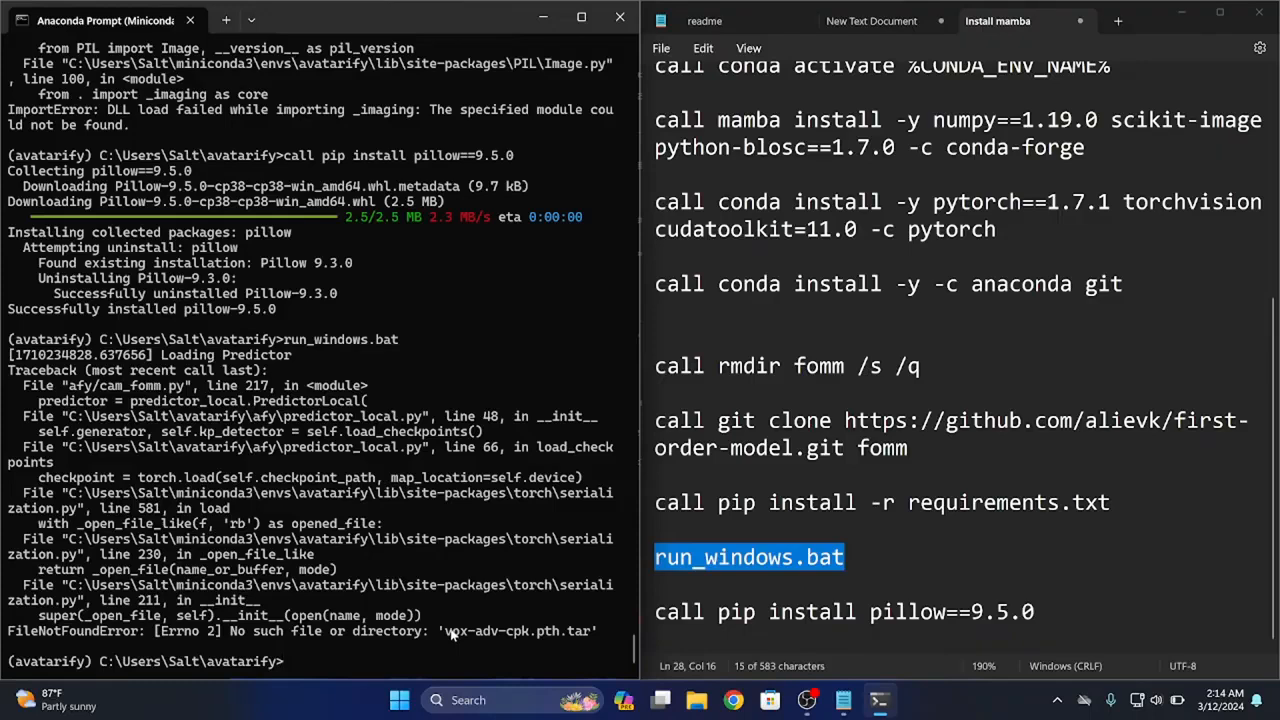
Highlight the file name vox-adv-cpk.pth.tar in the error output and add two new lines at the end of the notes.
{"action": "left_click_drag", "start_coordinate": [446, 631], "coordinate": [594, 634]}
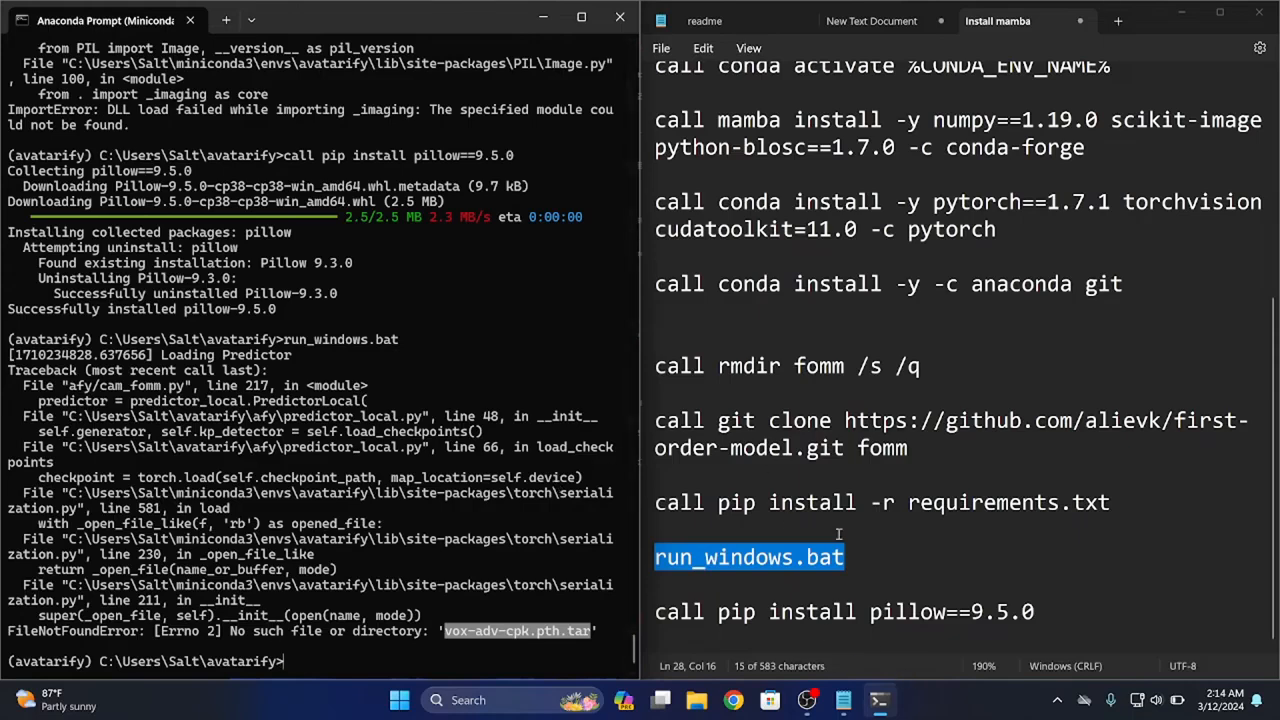
{"action": "left_click", "coordinate": [1084, 610]}
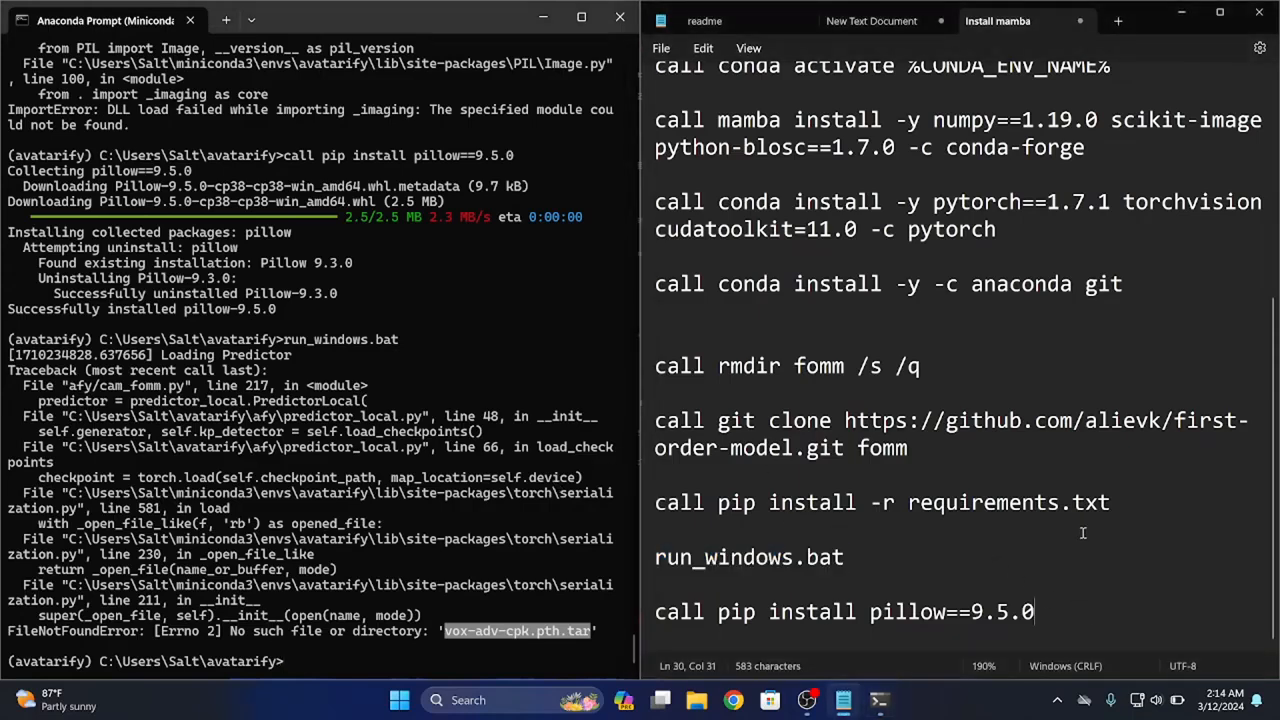
{"action": "key", "text": "Return"}
{"action": "key", "text": "Return"}
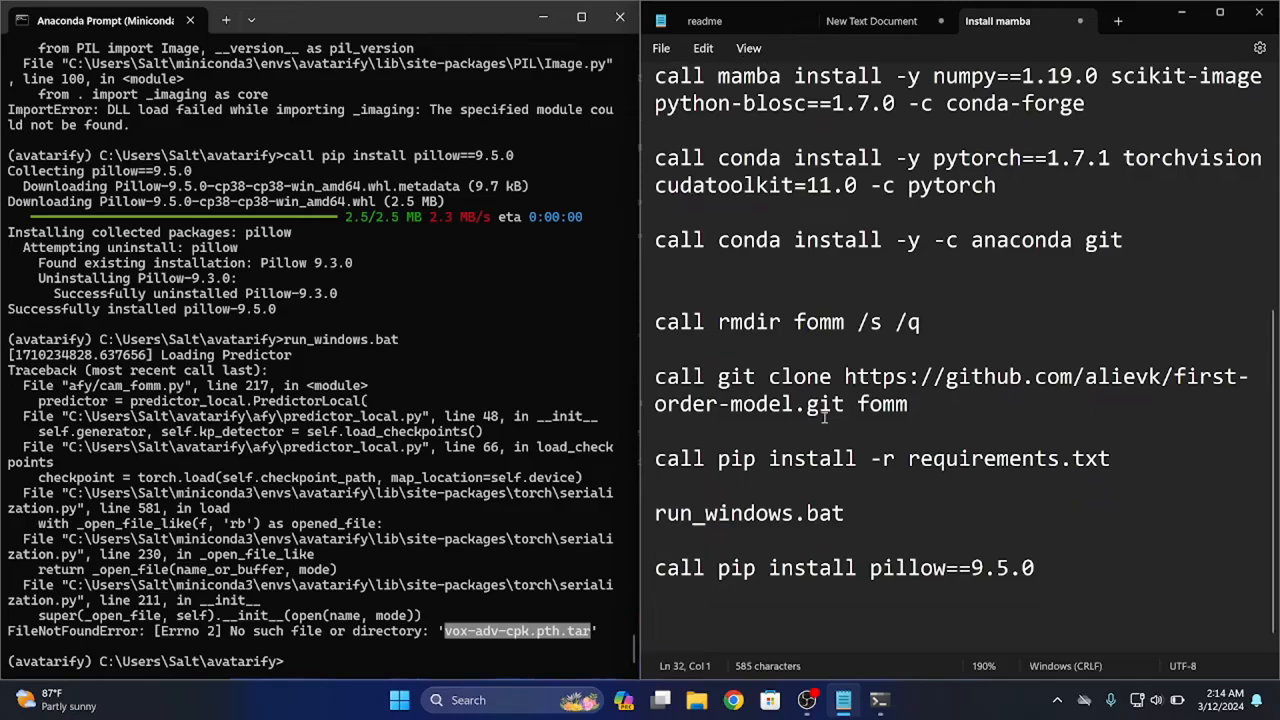
Switch to OBS and stop the running screen recording.
{"action": "left_click", "coordinate": [806, 700]}
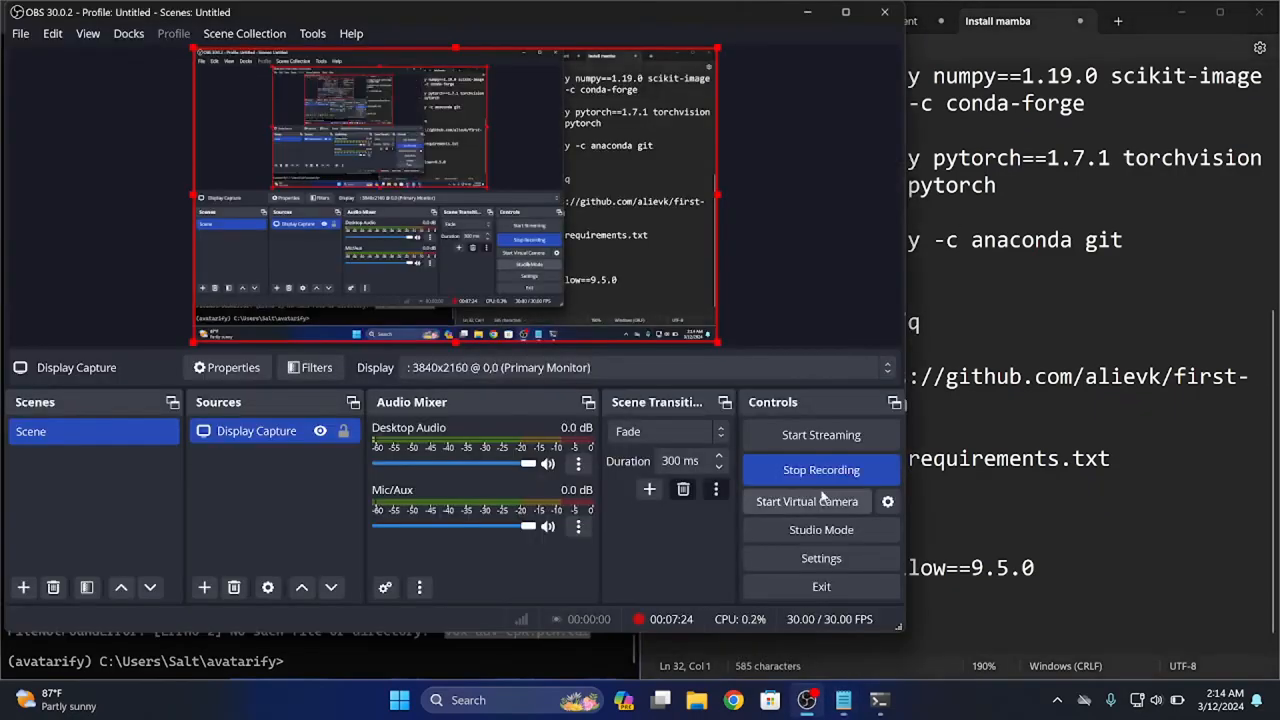
{"action": "left_click", "coordinate": [816, 470]}
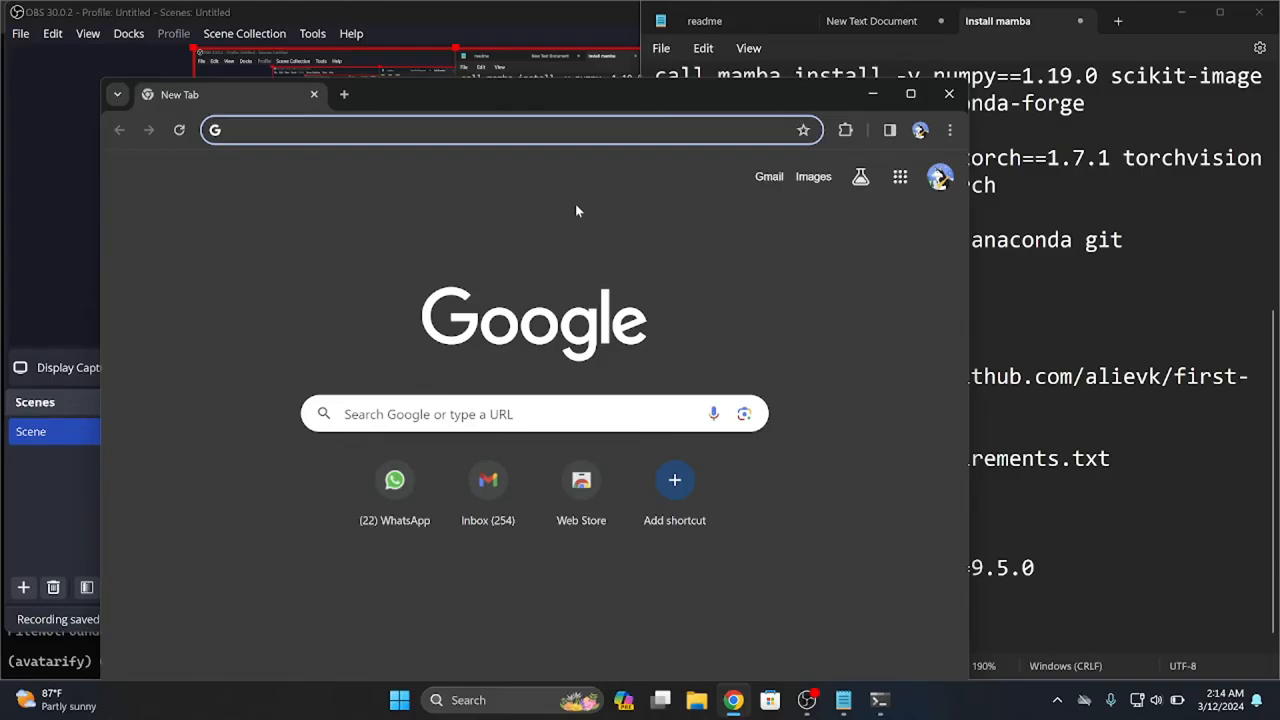
Search Google in Chrome for "avatarify github".
{"action": "type", "text": "avatarif"}
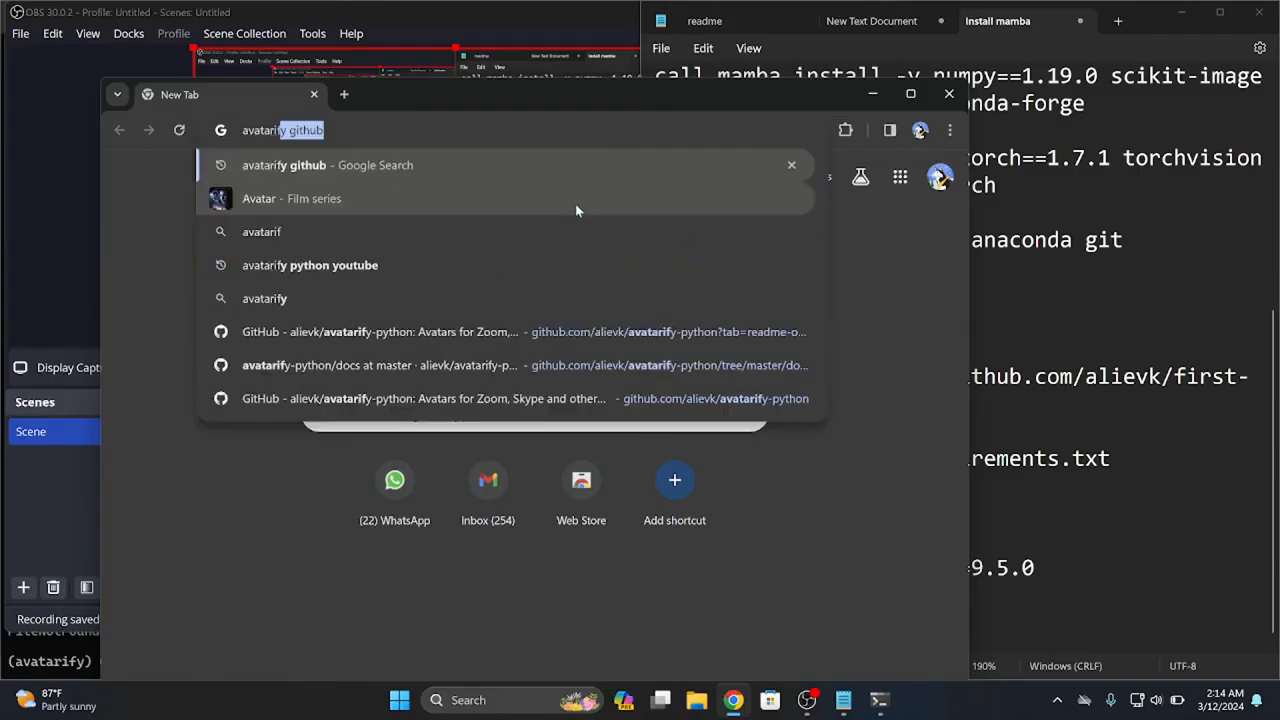
{"action": "type", "text": "y github"}
{"action": "key", "text": "Return"}
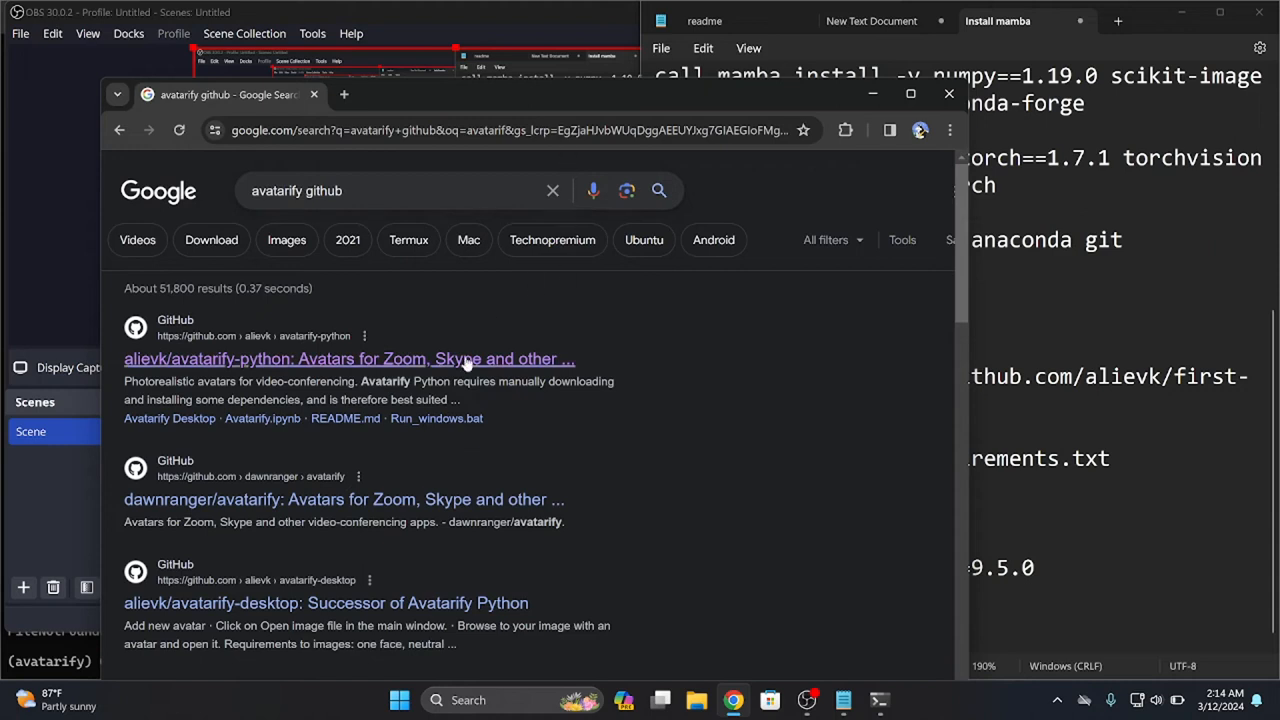
Change the Google search to "avatarify python youtube" and run it.
{"action": "left_click", "coordinate": [316, 190]}
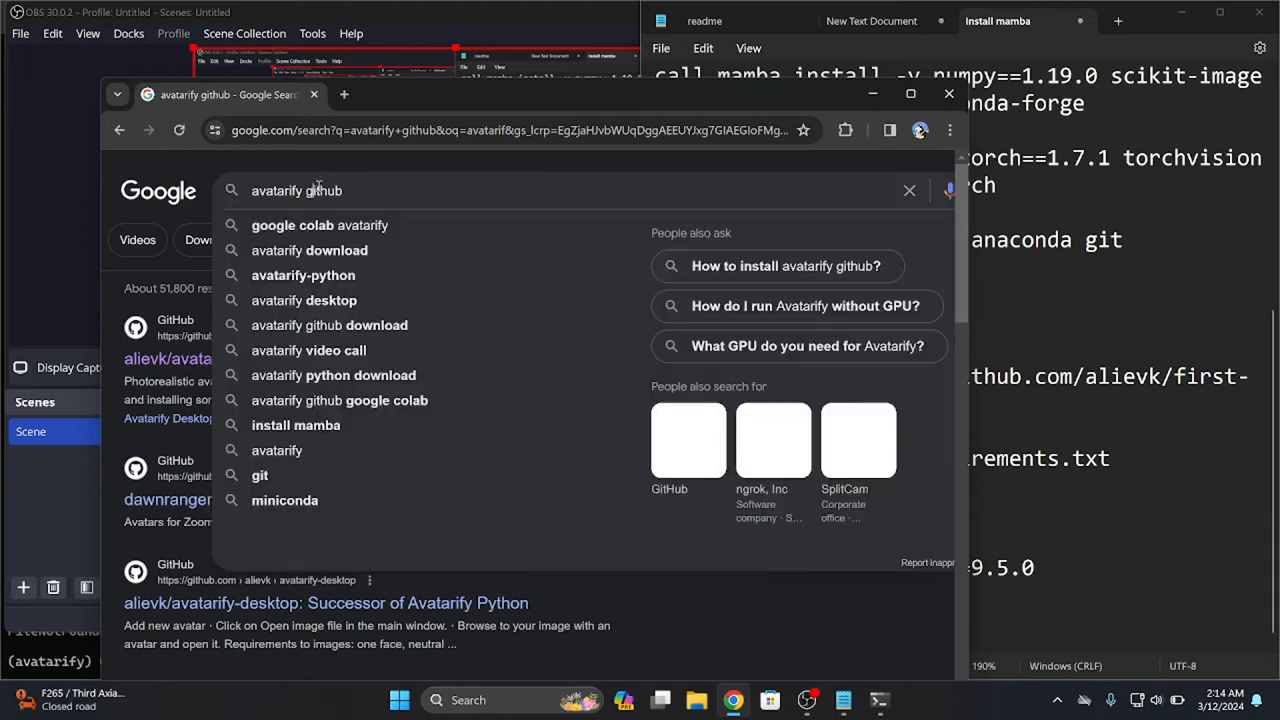
{"action": "left_click_drag", "start_coordinate": [384, 170], "coordinate": [317, 193]}
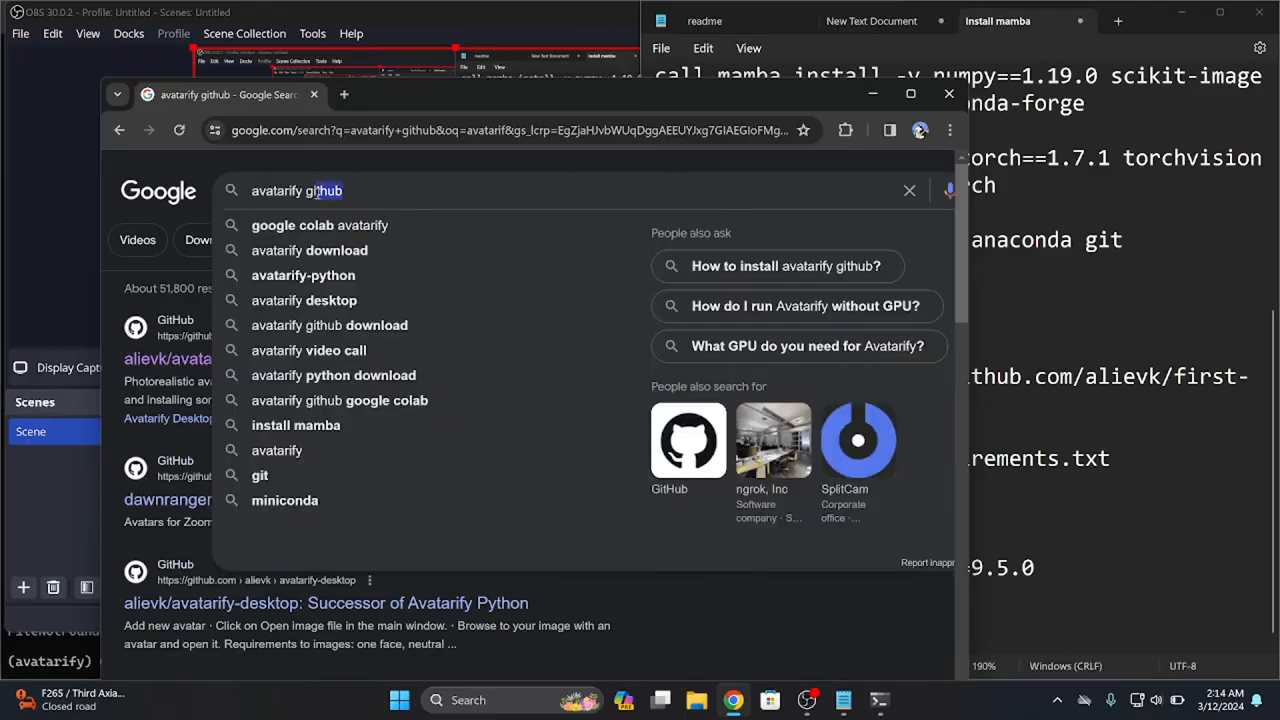
{"action": "key", "text": "BackSpace"}
{"action": "key", "text": "BackSpace"}
{"action": "type", "text": "py"}
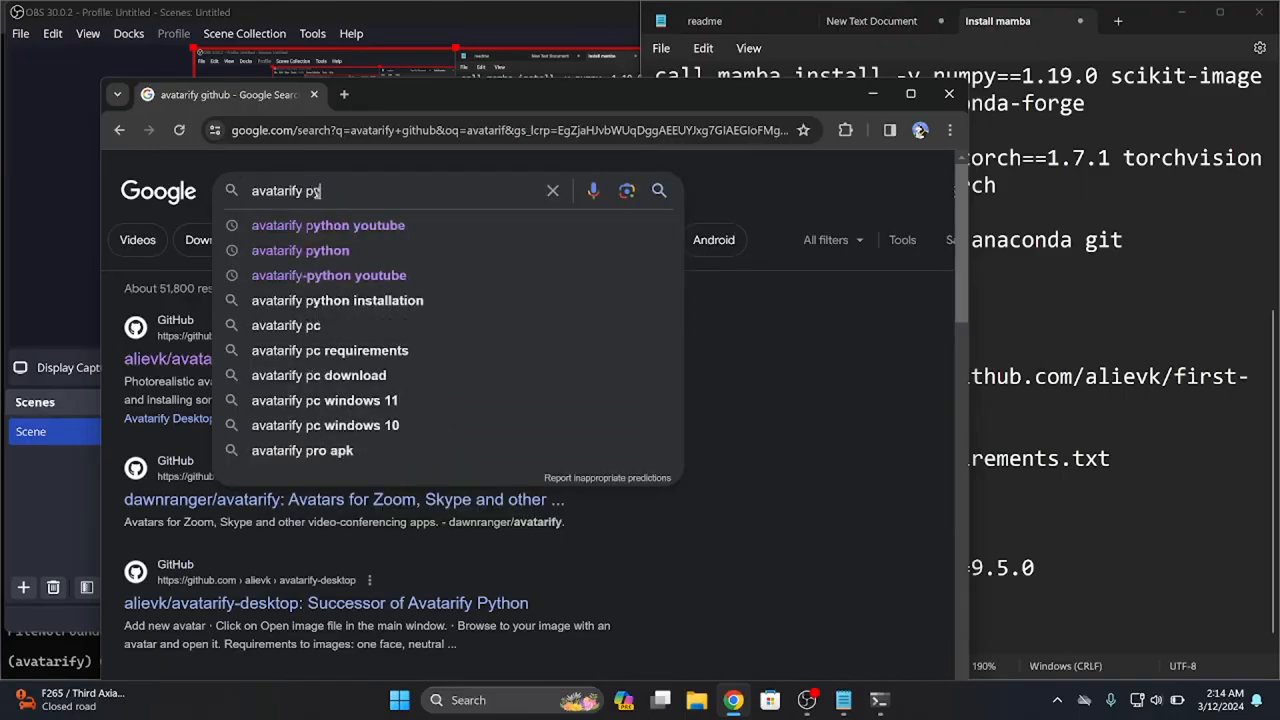
{"action": "type", "text": "thon youtube"}
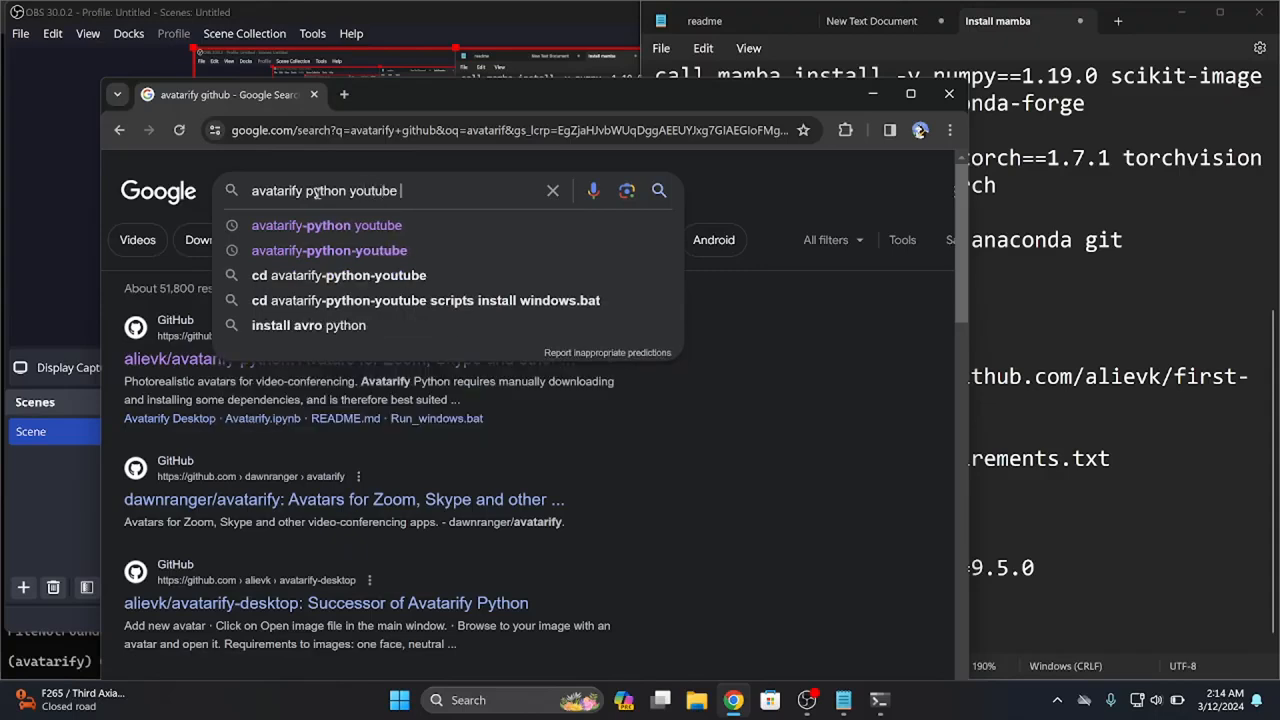
{"action": "key", "text": "Return"}
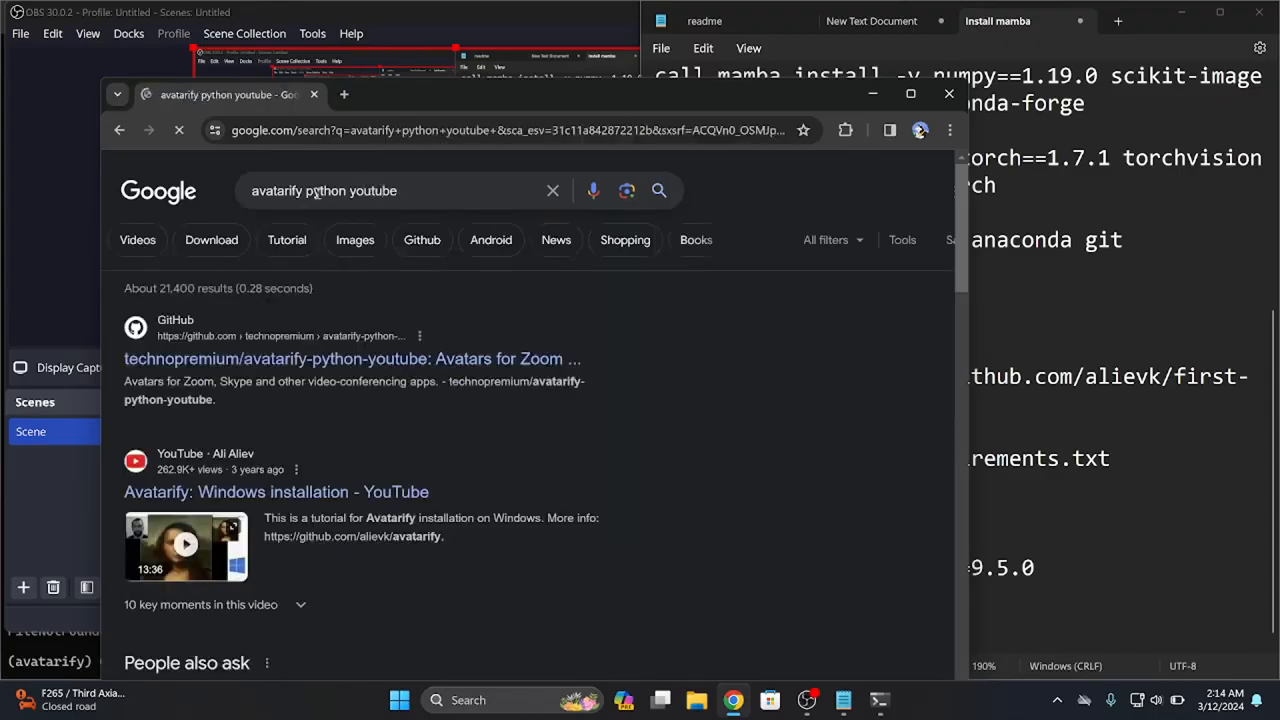
Open the technopremium/avatarify-python-youtube repository on GitHub and follow the model download link in its README.
{"action": "left_click", "coordinate": [305, 358]}
{"action": "scroll", "coordinate": [320, 350], "scroll_direction": "down", "scroll_amount": 3}
{"action": "scroll", "coordinate": [327, 347], "scroll_direction": "down", "scroll_amount": 10}
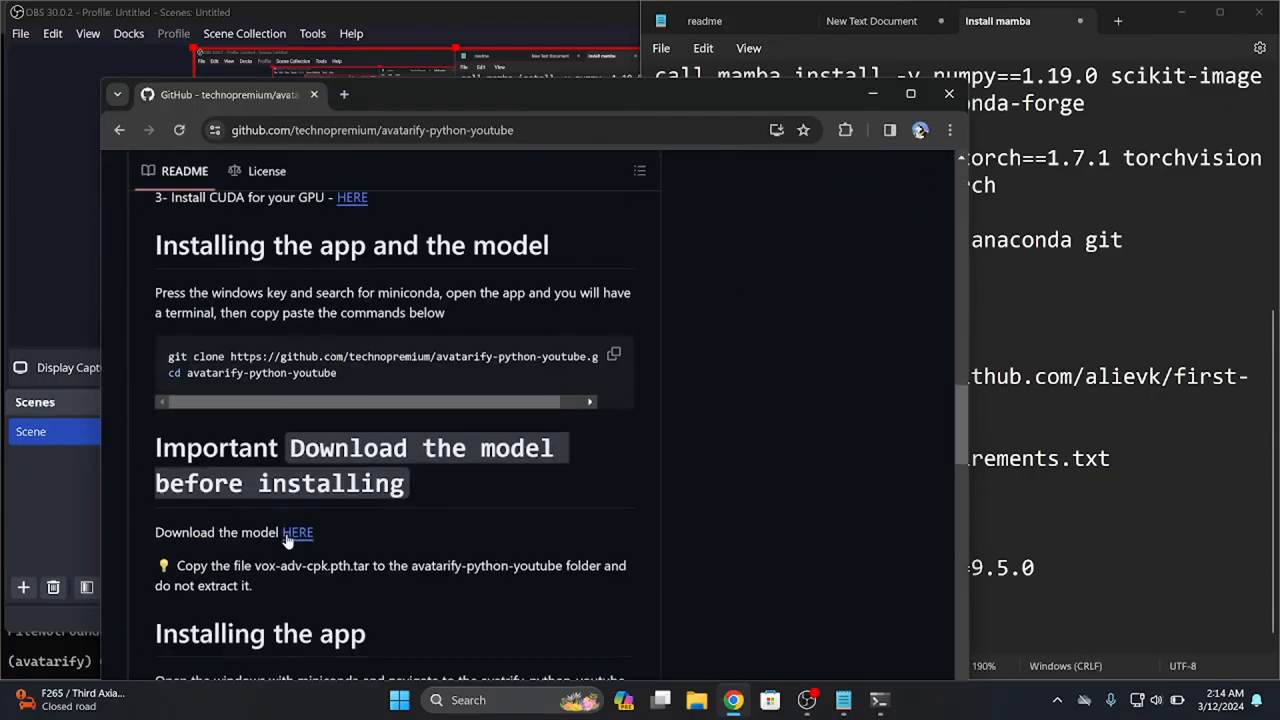
{"action": "left_click", "coordinate": [297, 533]}
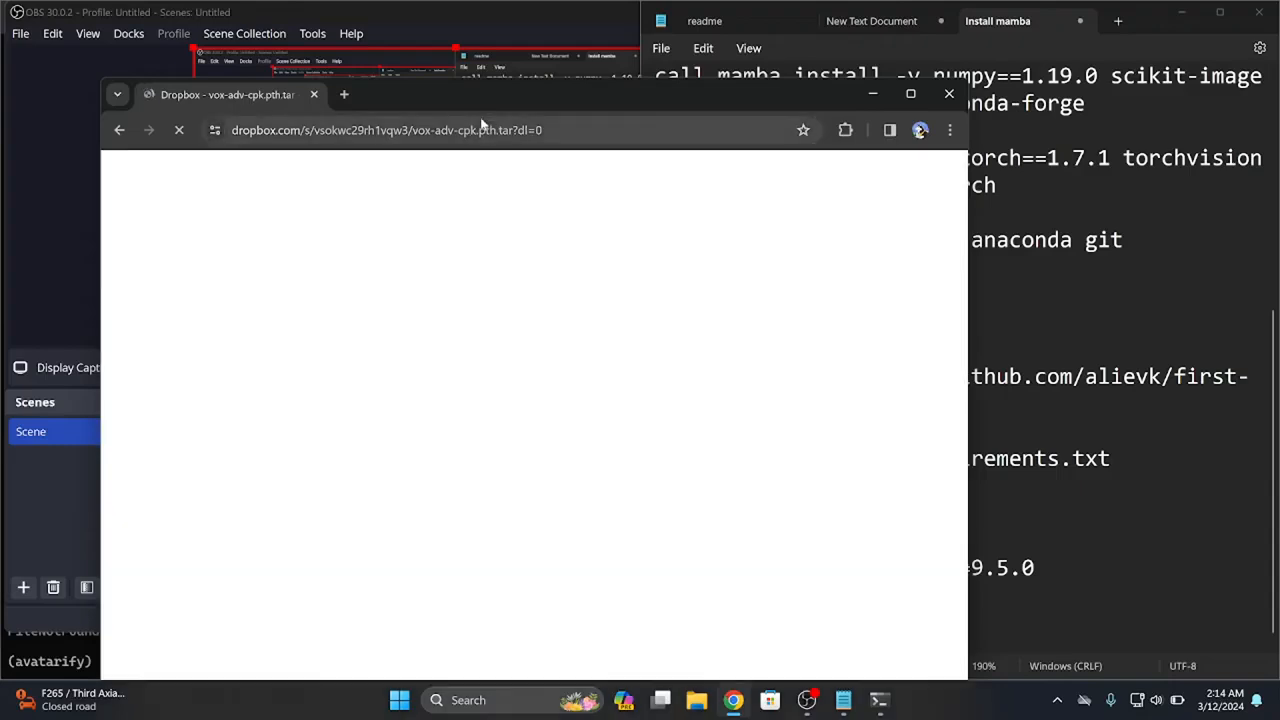
Copy the Dropbox URL of vox-adv-cpk.pth.tar onto a new line at the end of the notes, leaving the notes unsaved.
{"action": "left_click", "coordinate": [474, 129]}
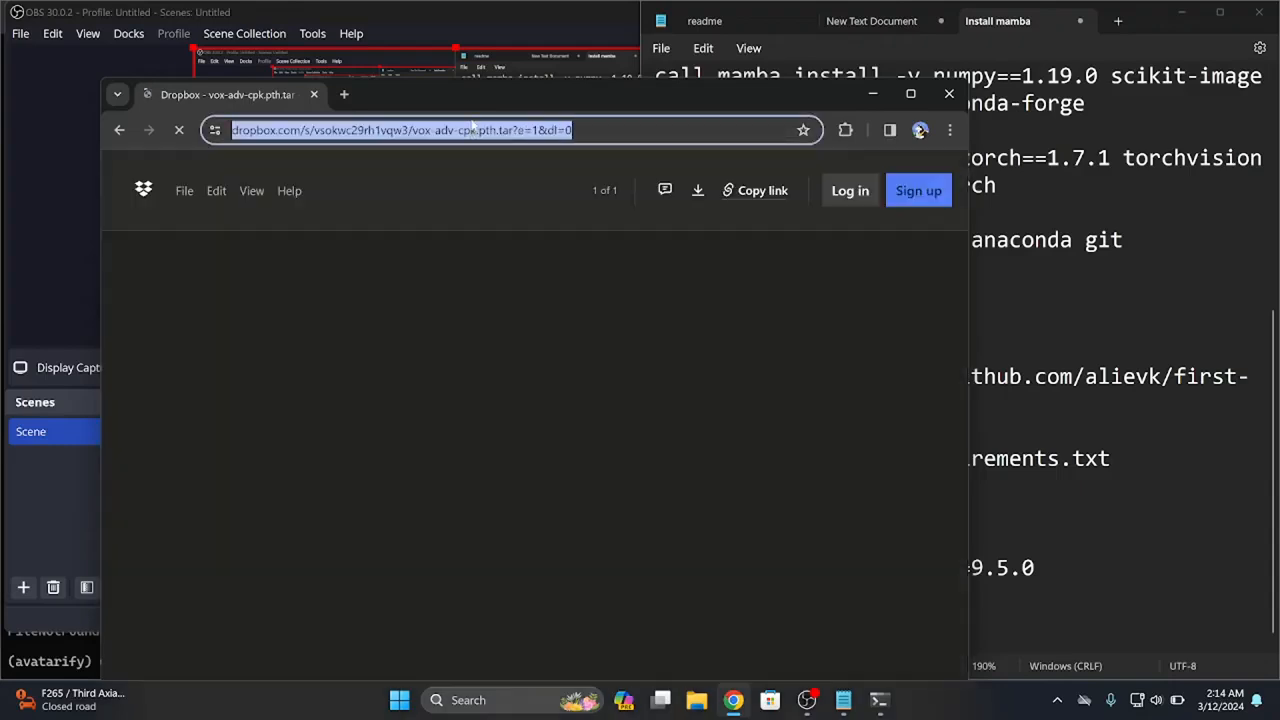
{"action": "key", "text": "ctrl+x"}
{"action": "left_click", "coordinate": [1059, 440]}
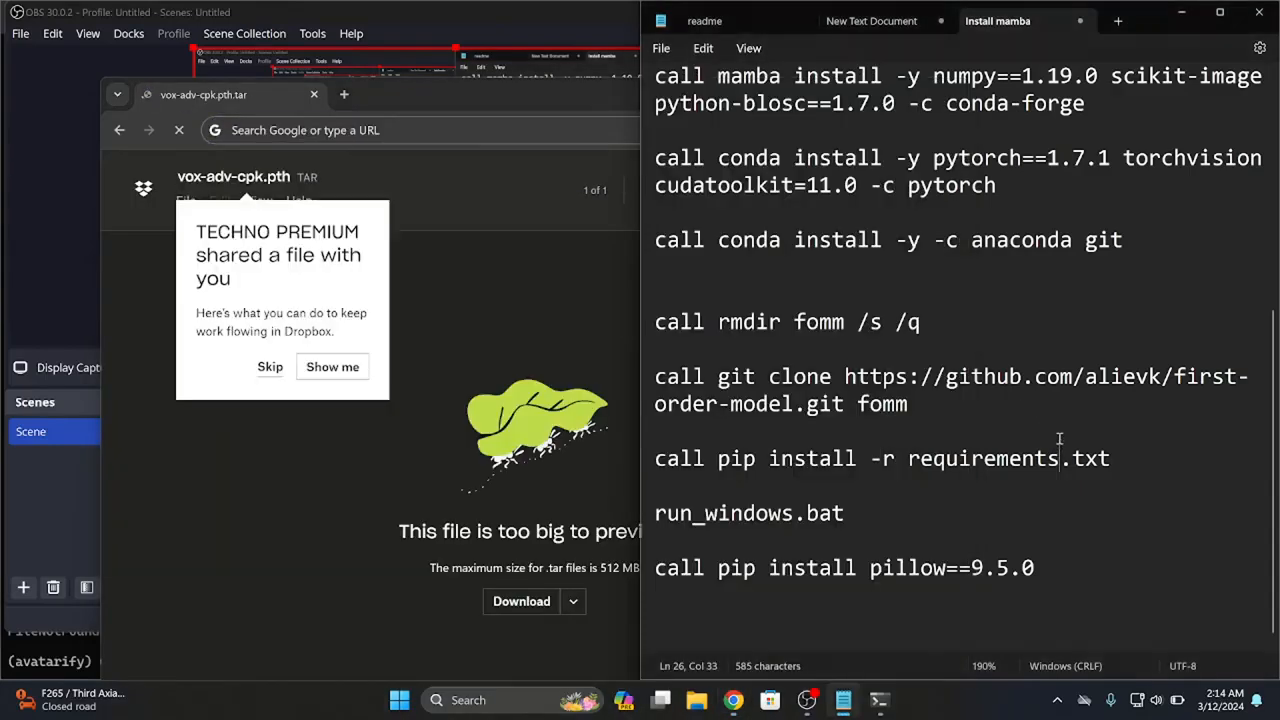
{"action": "scroll", "coordinate": [1059, 440], "scroll_direction": "down", "scroll_amount": 1}
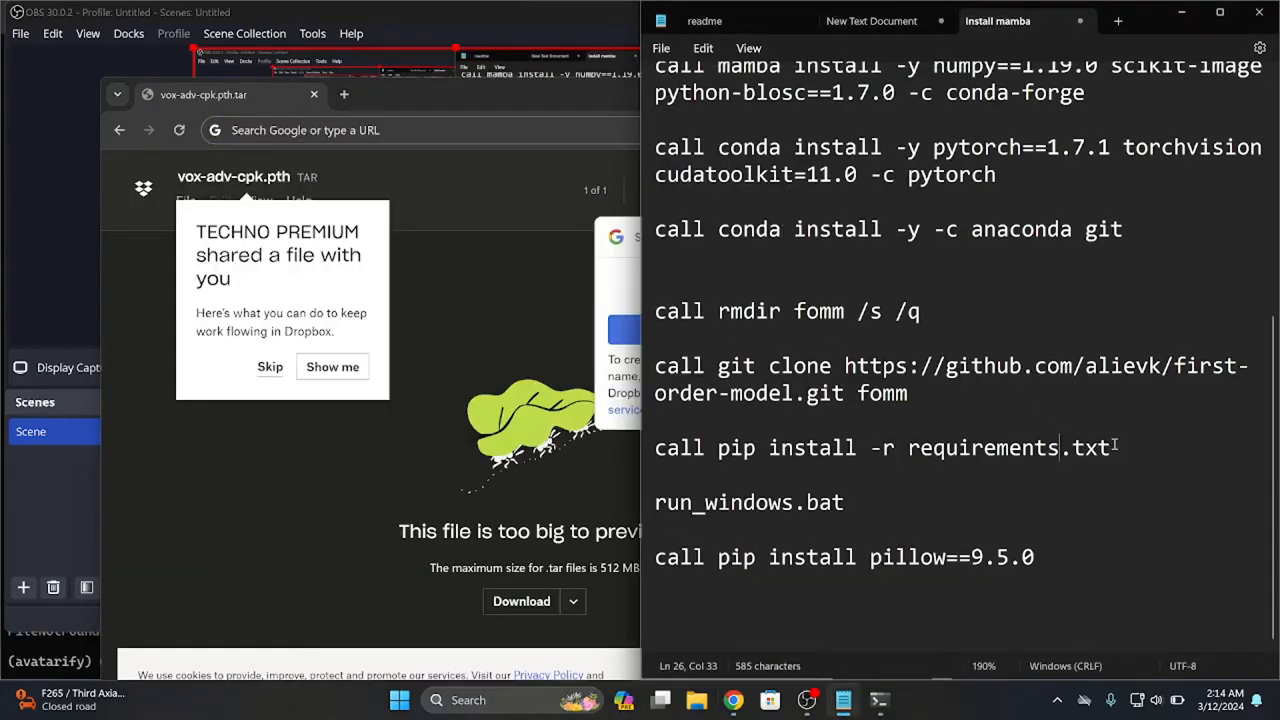
{"action": "double_click", "coordinate": [1040, 612]}
{"action": "key", "text": "Return"}
{"action": "key", "text": "ctrl+v"}
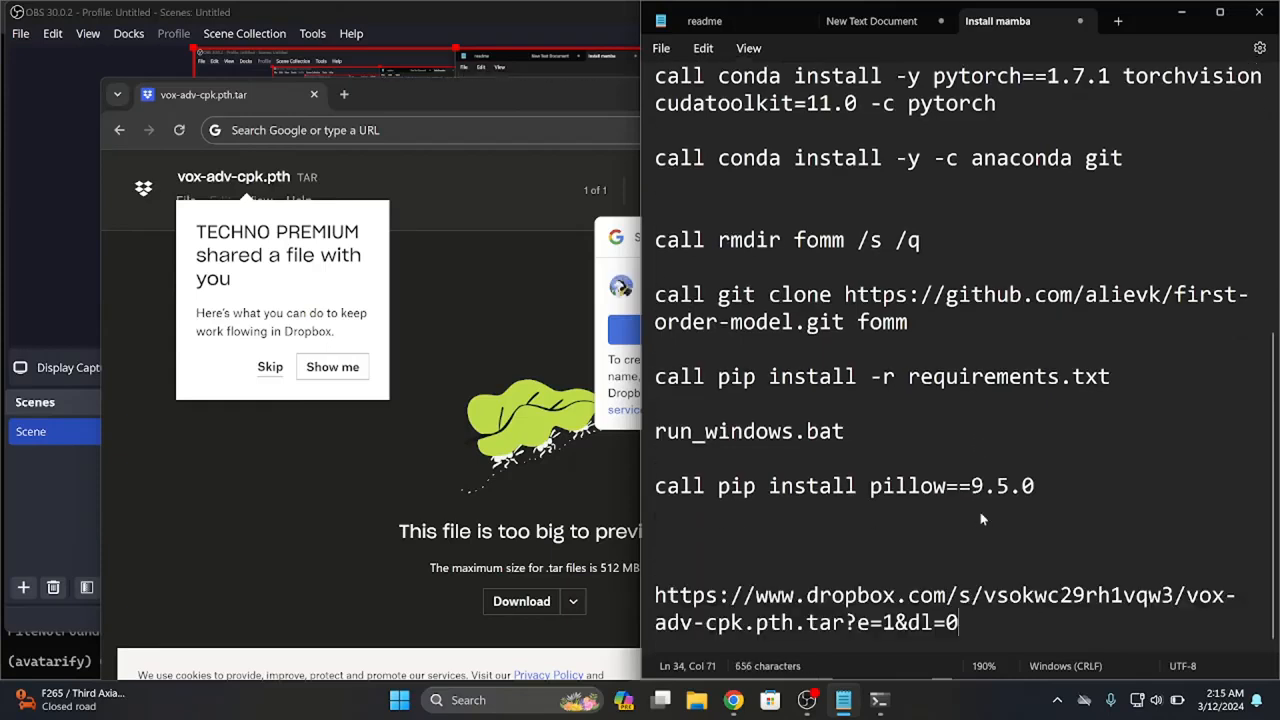
{"action": "key", "text": "ctrl+s"}
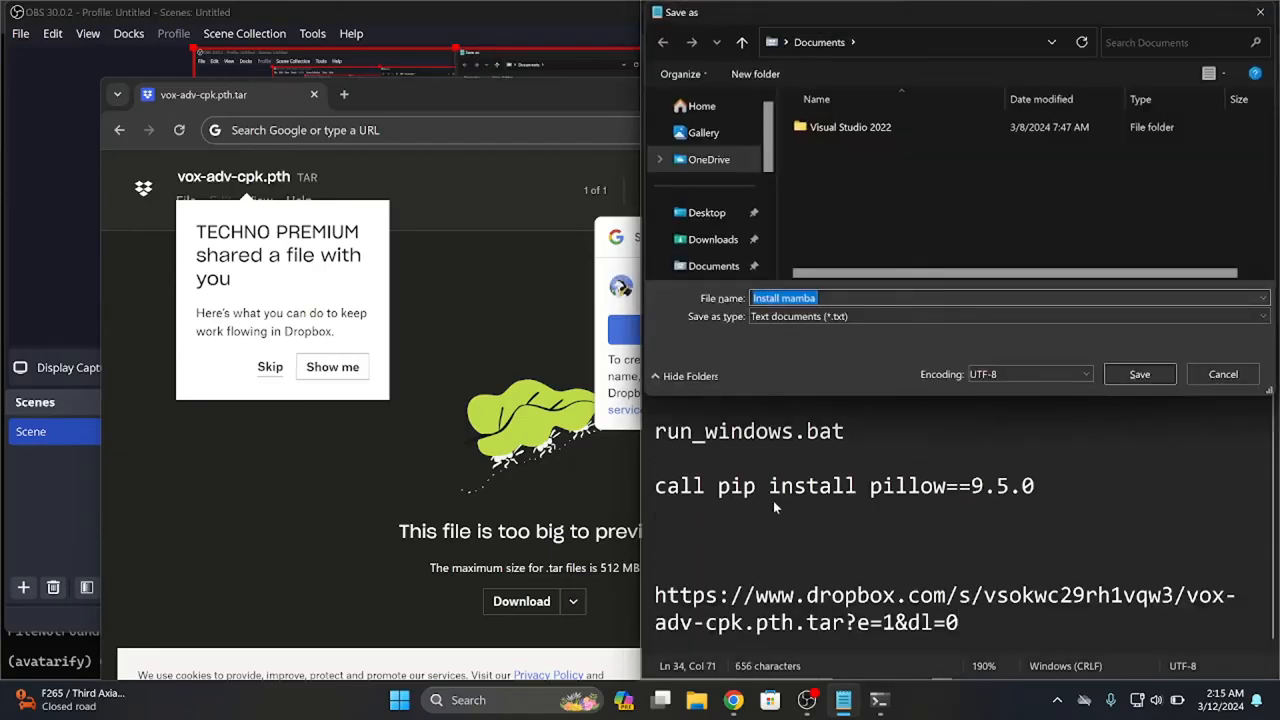
{"action": "left_click", "coordinate": [1225, 375]}
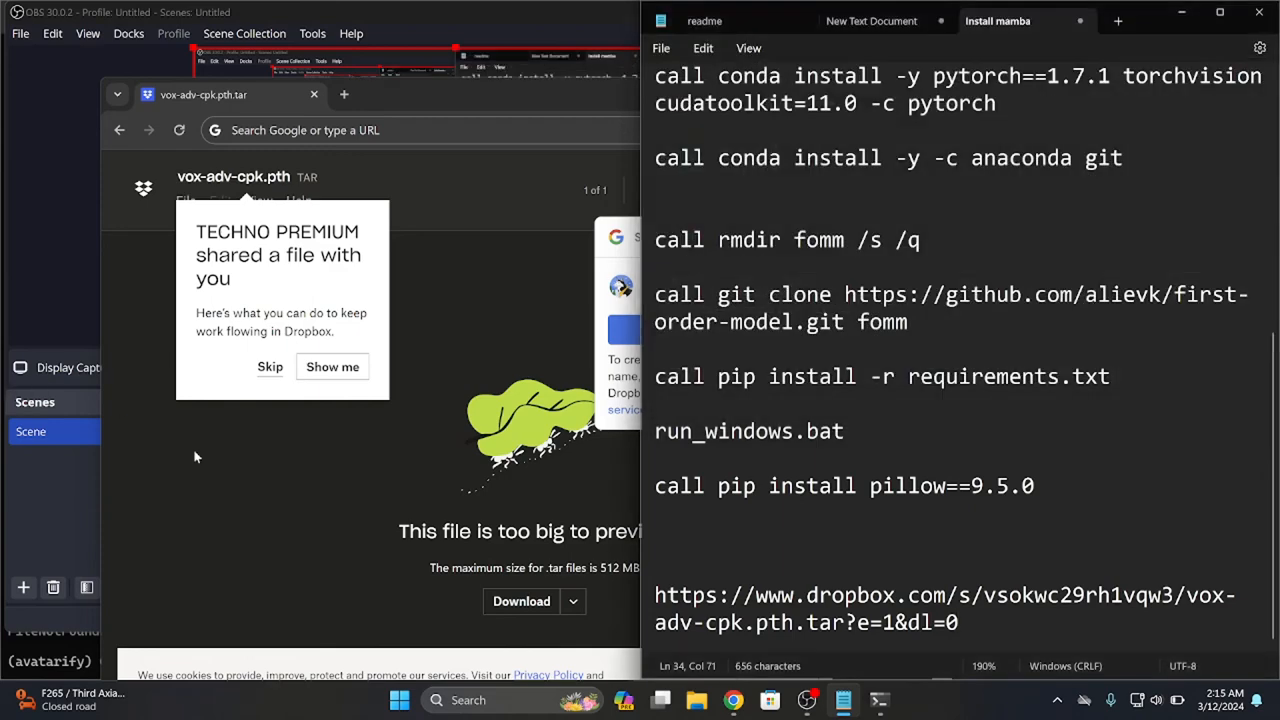
Back in Chrome, decline the Dropbox cookies, try to download the file without signing in, and dismiss the notices.
{"action": "left_click", "coordinate": [253, 476]}
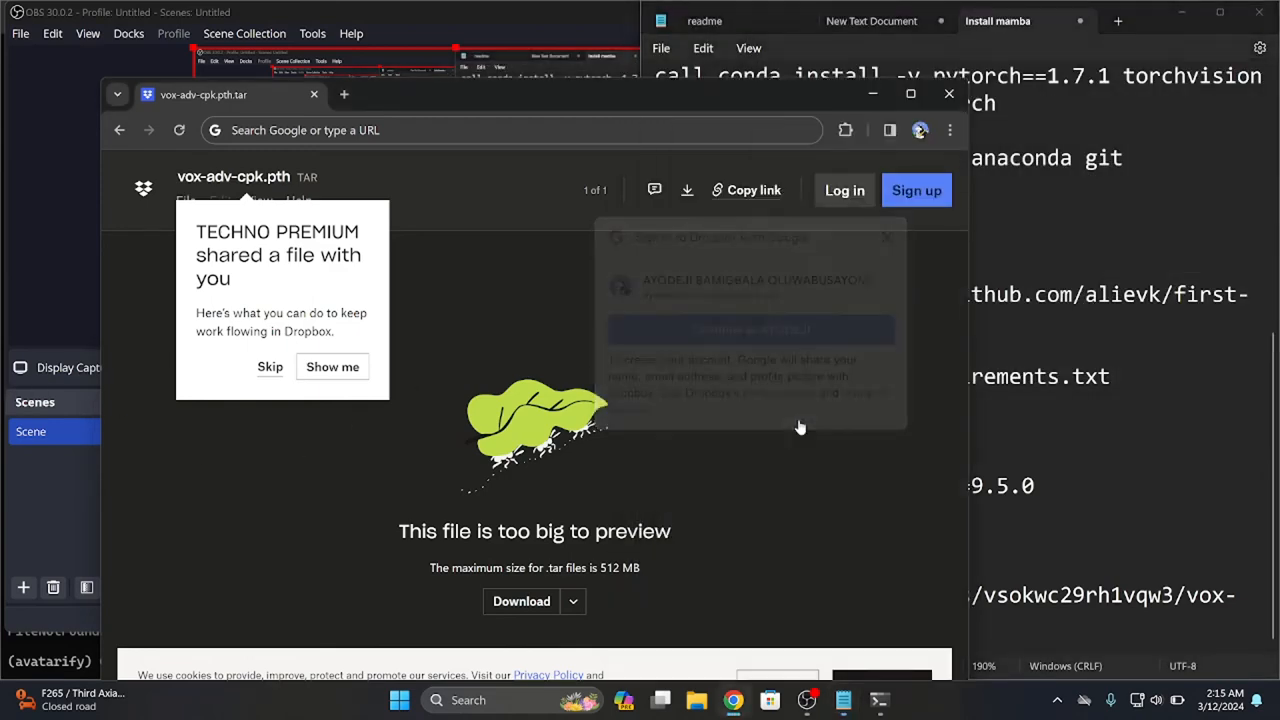
{"action": "left_click", "coordinate": [521, 601]}
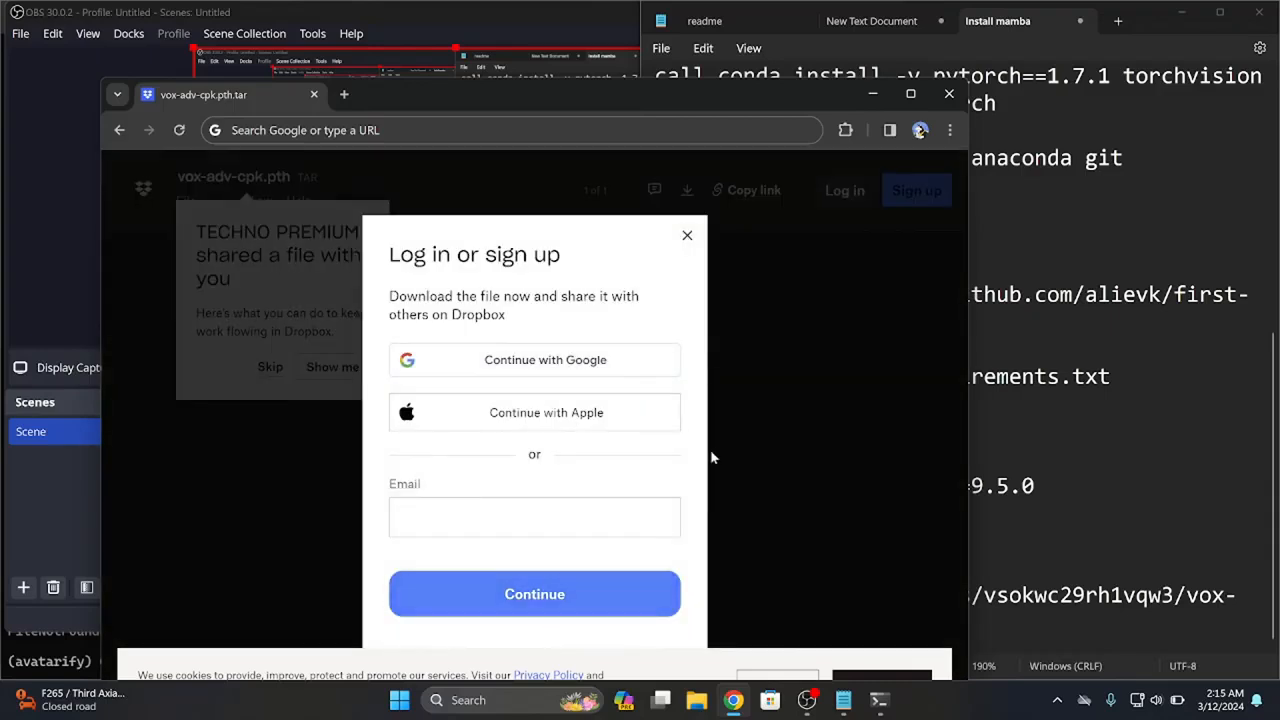
{"action": "left_click", "coordinate": [910, 94]}
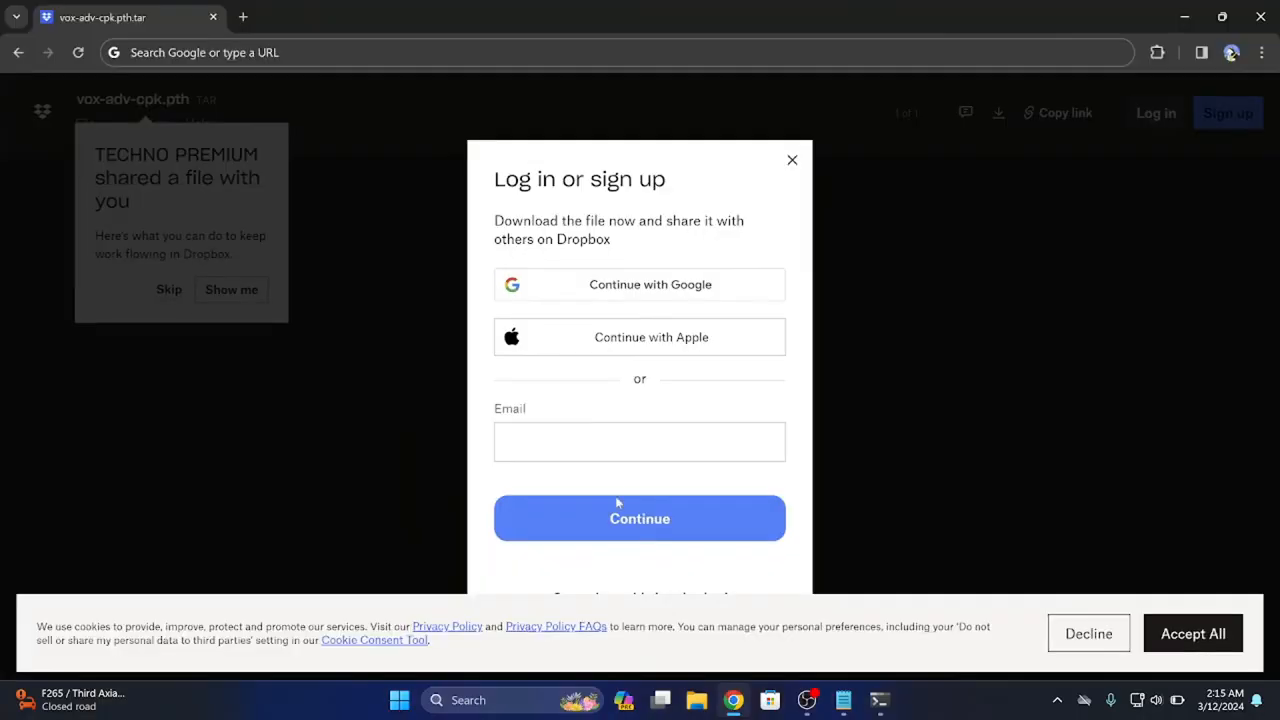
{"action": "left_click", "coordinate": [1060, 633]}
{"action": "left_click", "coordinate": [653, 600]}
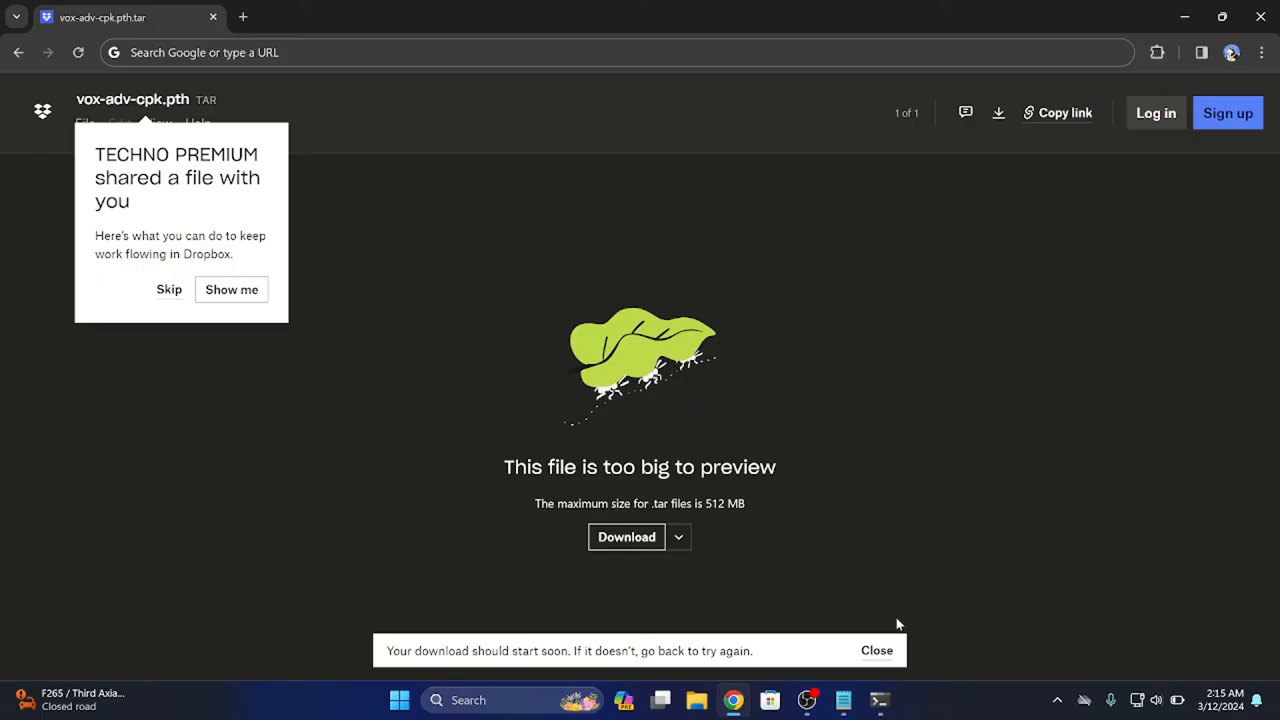
{"action": "left_click", "coordinate": [876, 651]}
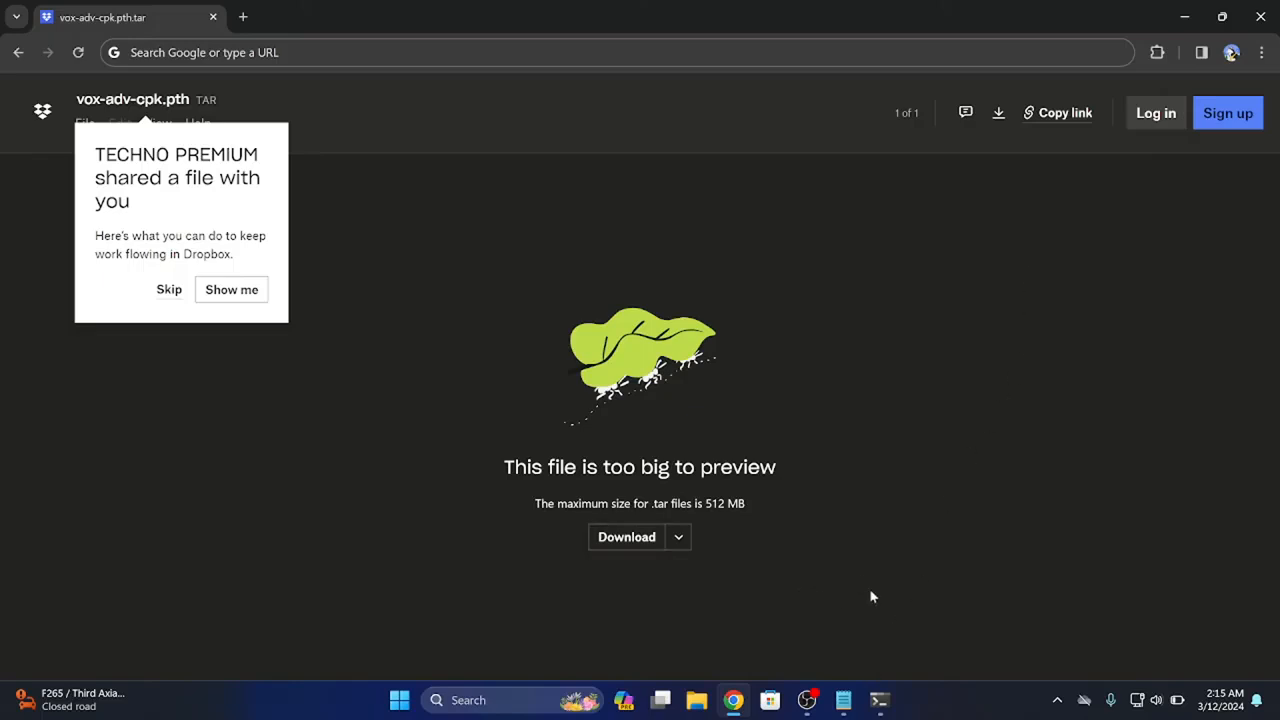
{"action": "left_click", "coordinate": [169, 292]}
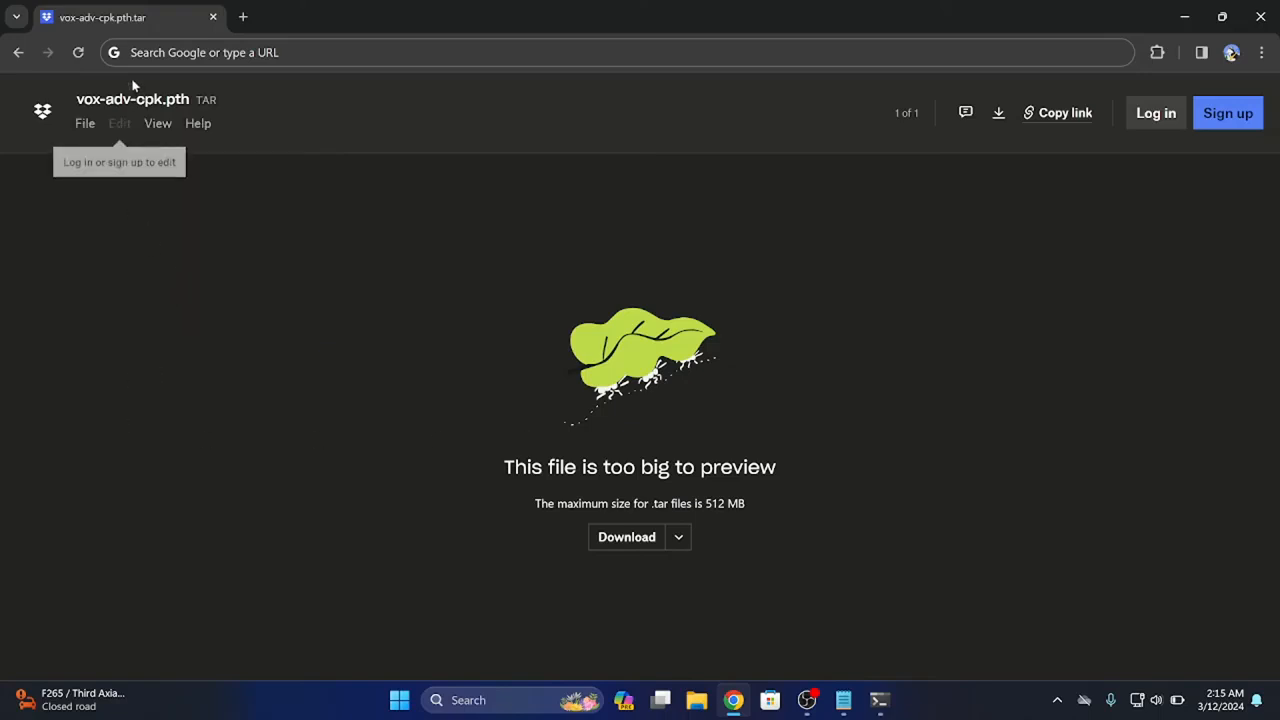
Reload the Dropbox page and download vox-adv-cpk.pth.tar to the Downloads folder without signing in.
{"action": "left_click", "coordinate": [75, 52]}
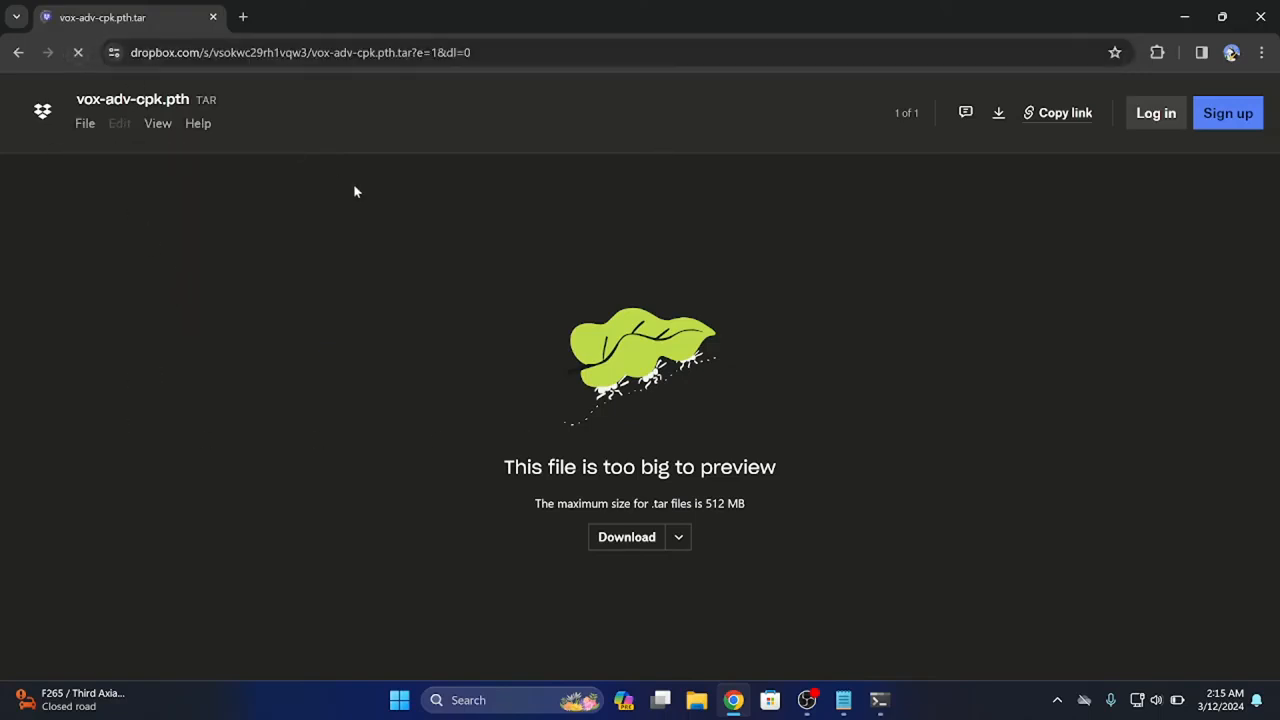
{"action": "left_click", "coordinate": [617, 540]}
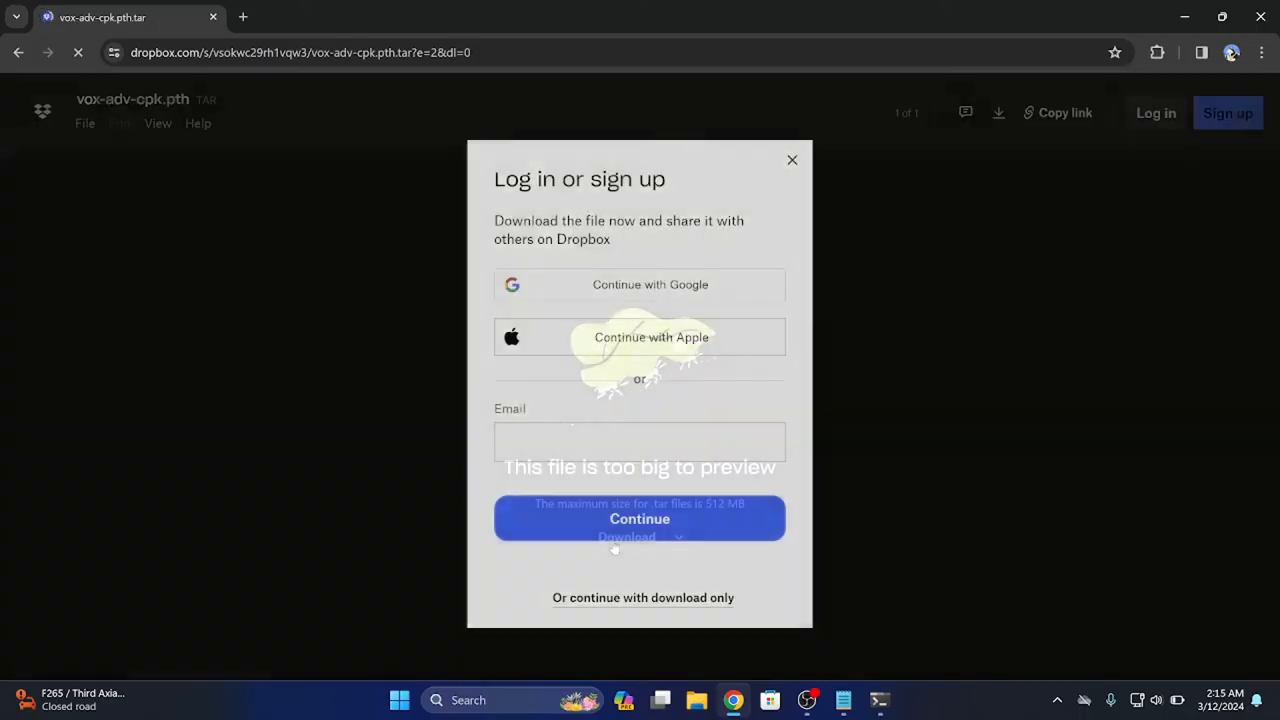
{"action": "left_click", "coordinate": [617, 600]}
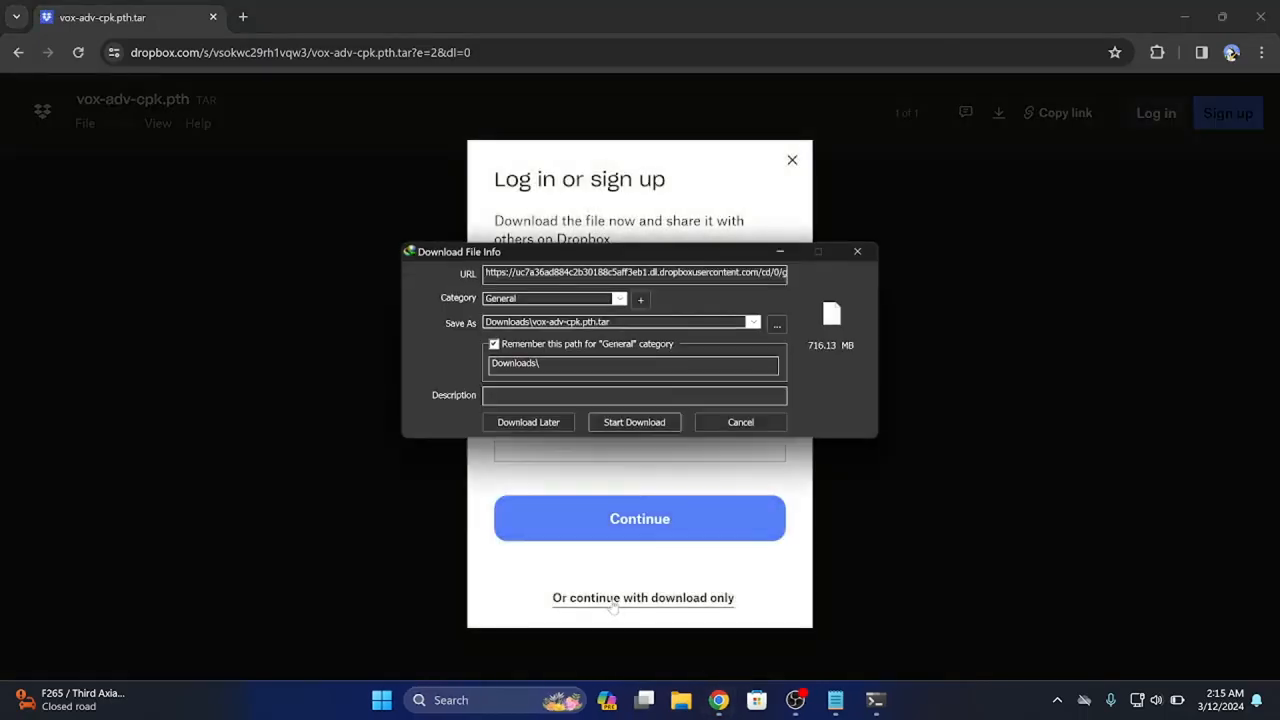
{"action": "left_click", "coordinate": [633, 422]}
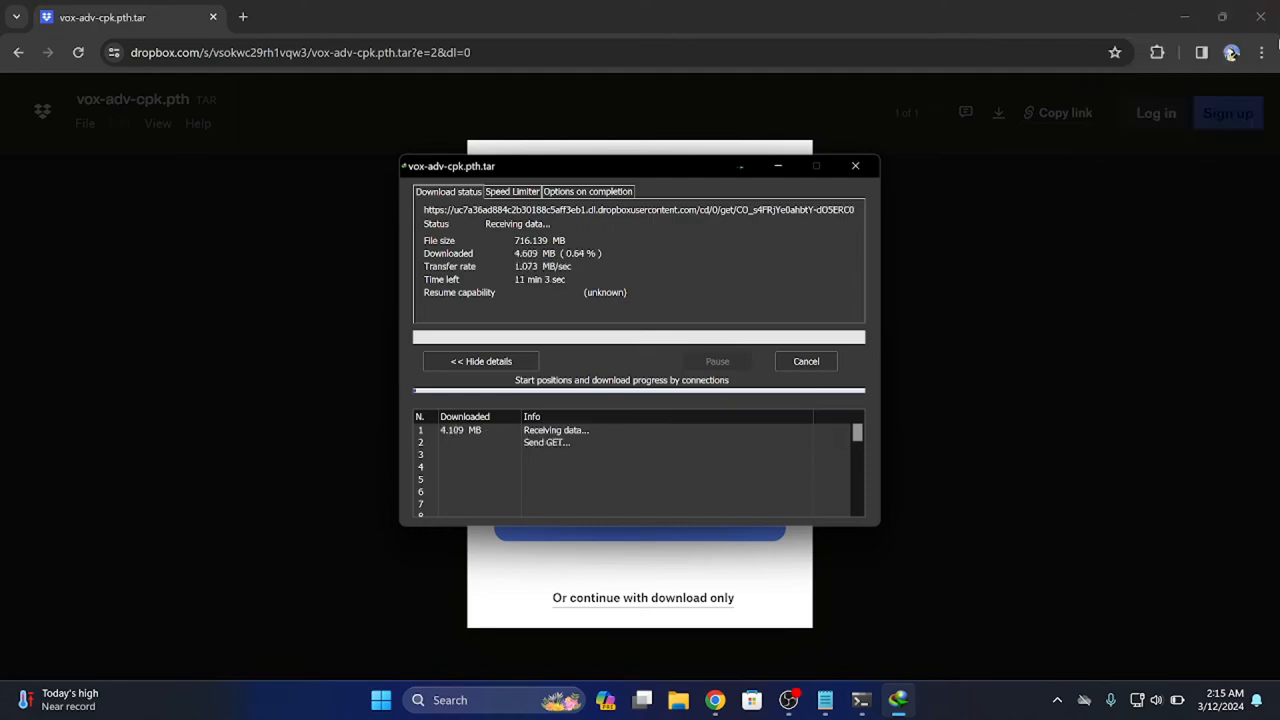
Close the Chrome window, then switch to OBS, start a new screen recording and minimize OBS.
{"action": "left_click", "coordinate": [1262, 33]}
{"action": "left_click", "coordinate": [1261, 28]}
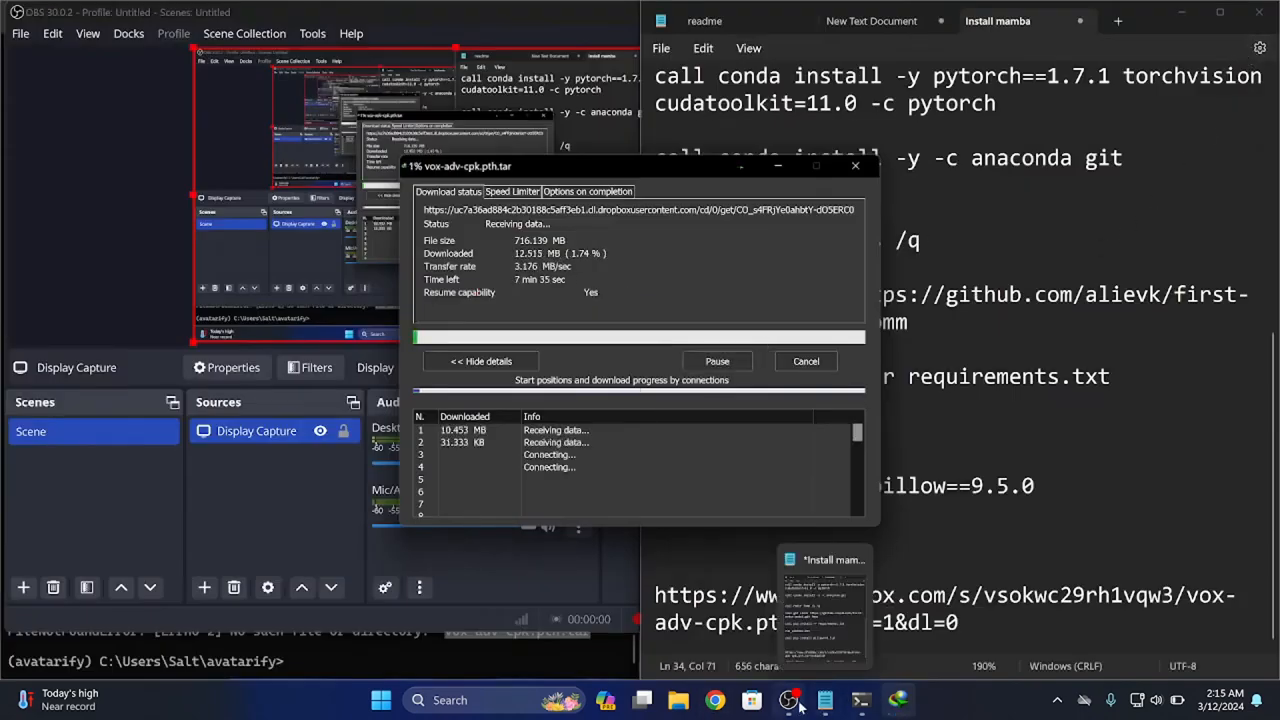
{"action": "left_click", "coordinate": [781, 625]}
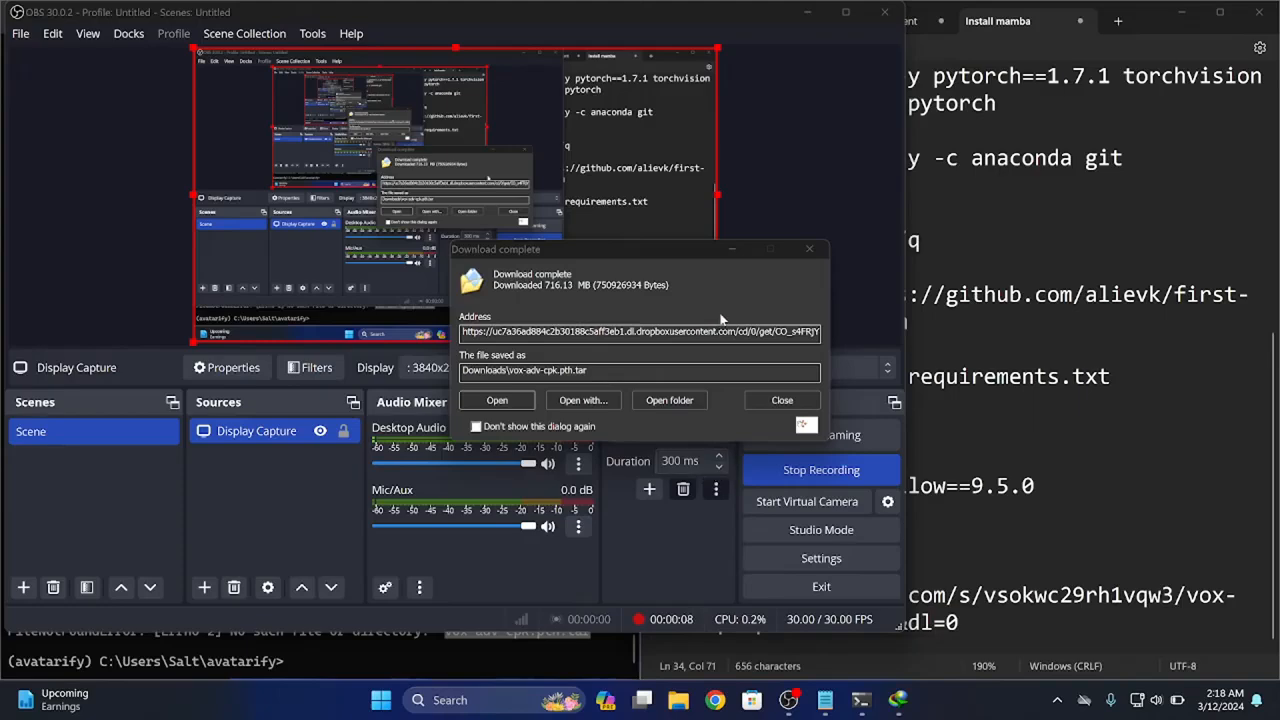
{"action": "left_click", "coordinate": [807, 12]}
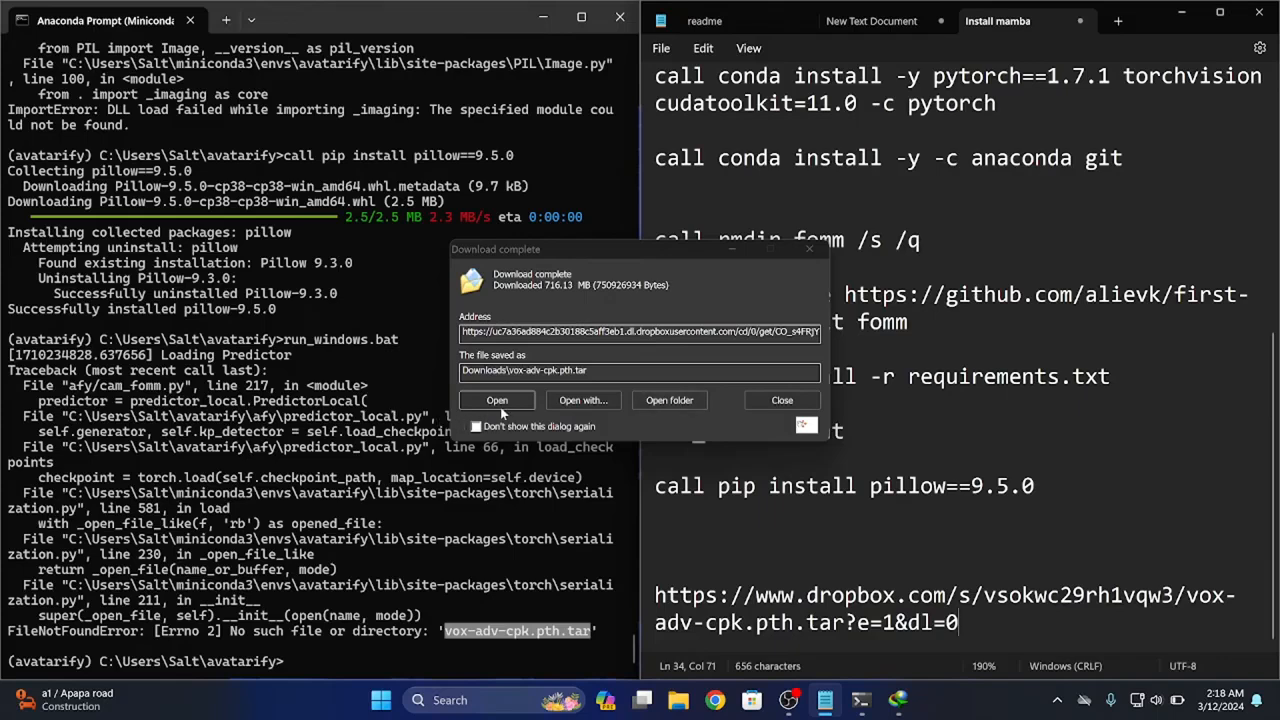
Move the downloaded vox-adv-cpk.pth.tar from Downloads into the avatarify folder inside the user's home folder on drive C.
{"action": "left_click", "coordinate": [668, 400]}
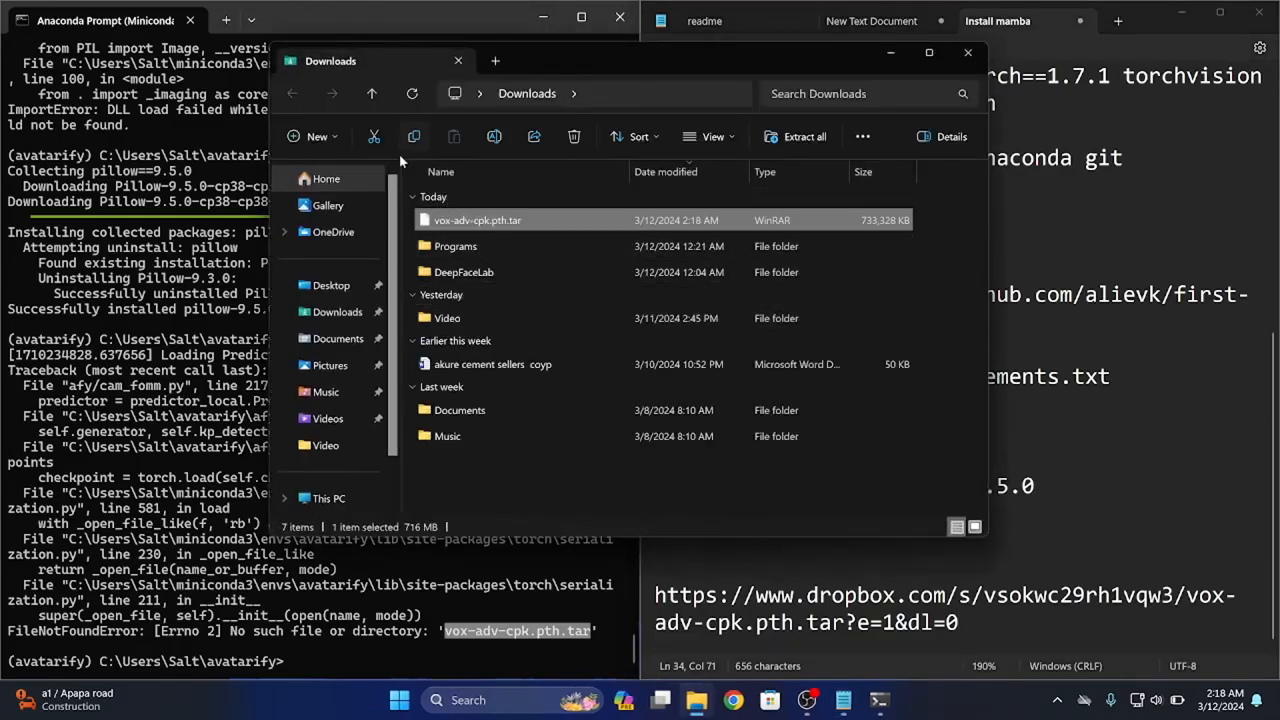
{"action": "left_click", "coordinate": [375, 141]}
{"action": "right_click", "coordinate": [440, 222]}
{"action": "key", "text": "Escape"}
{"action": "left_click", "coordinate": [330, 498]}
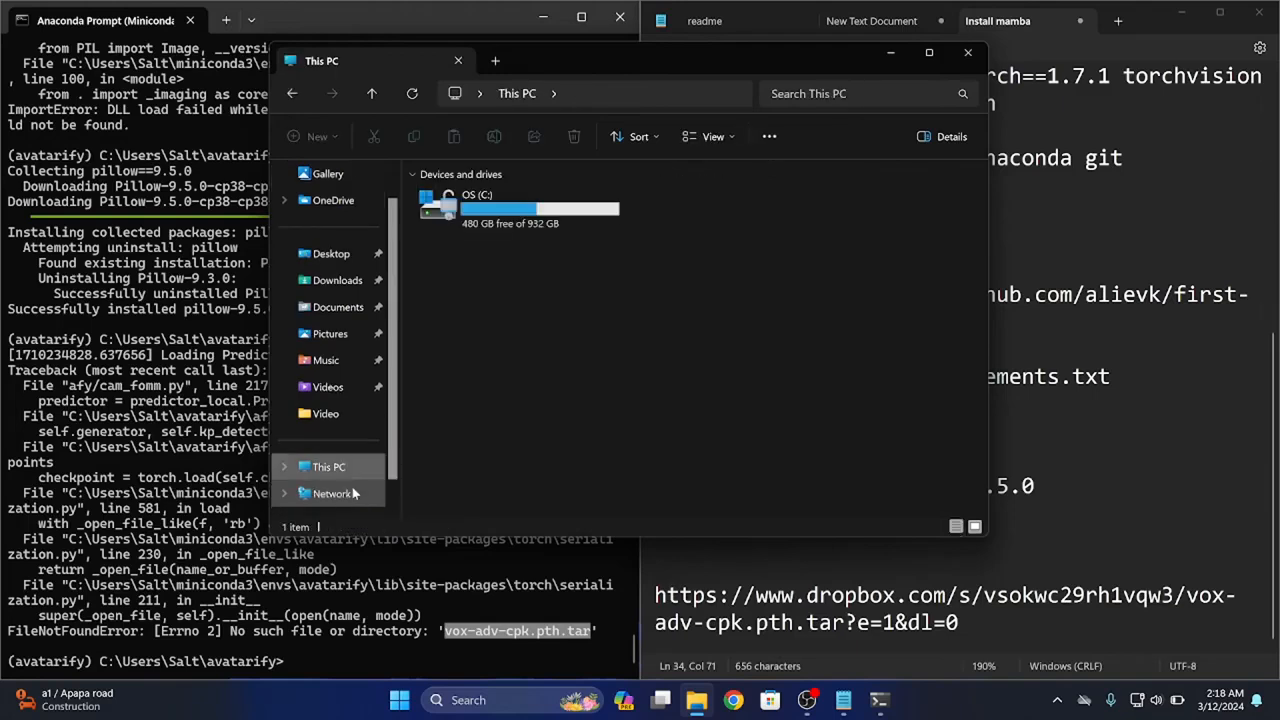
{"action": "double_click", "coordinate": [505, 208]}
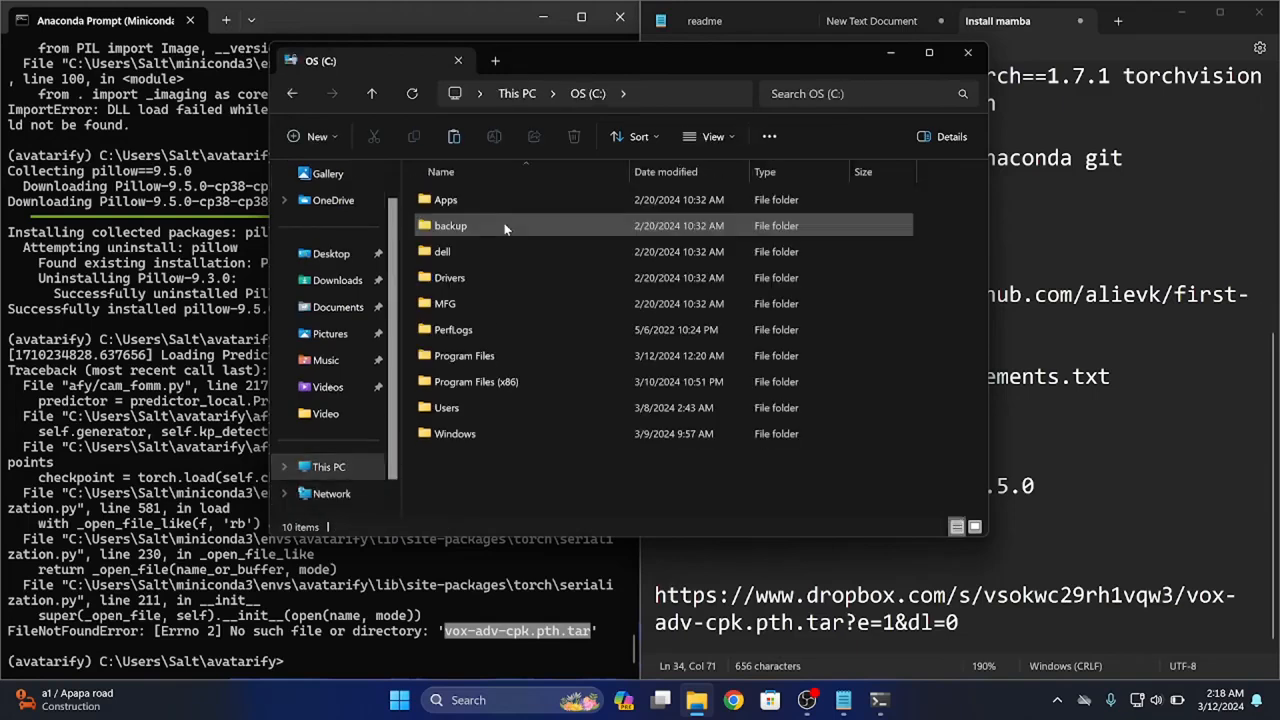
{"action": "double_click", "coordinate": [467, 406]}
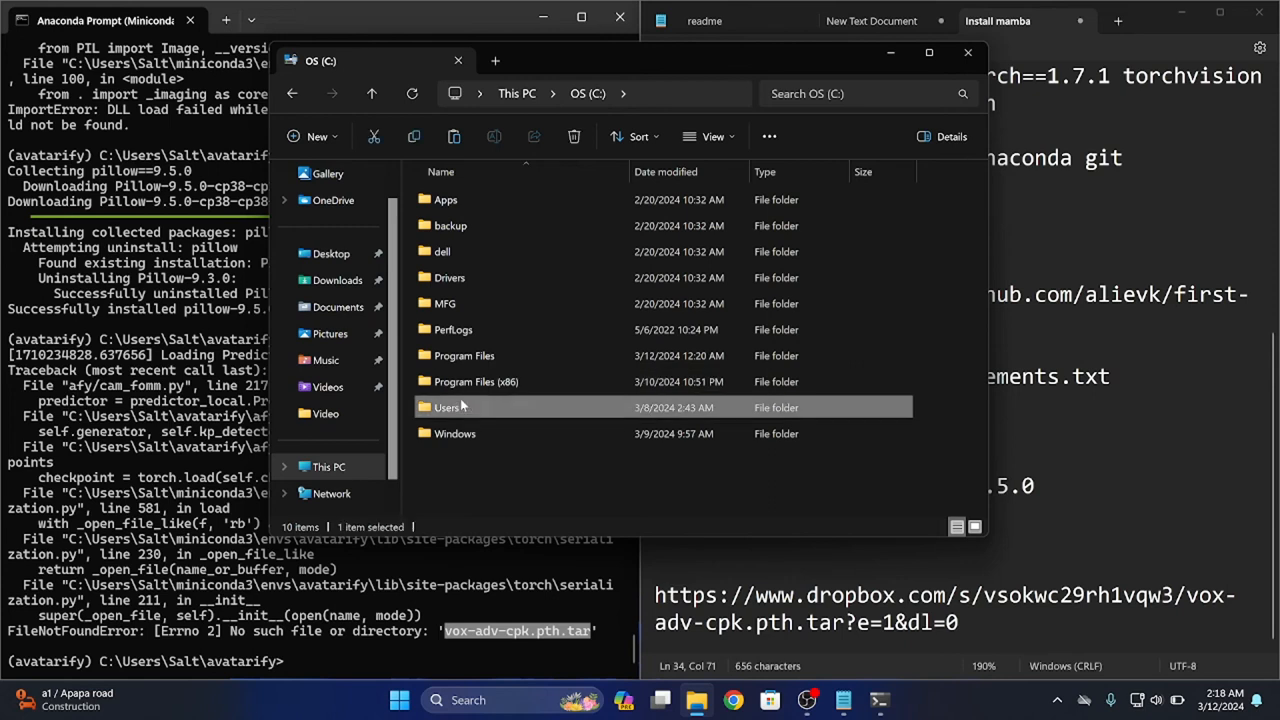
{"action": "left_click", "coordinate": [467, 228]}
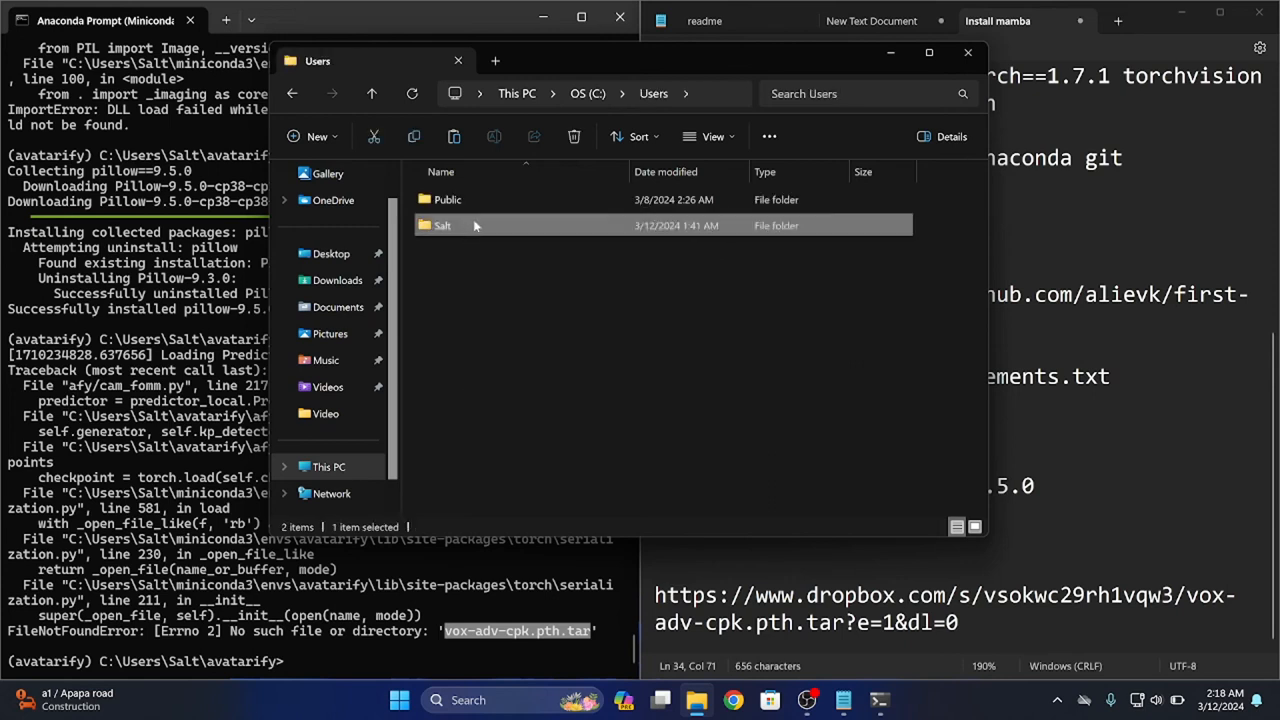
{"action": "double_click", "coordinate": [494, 222]}
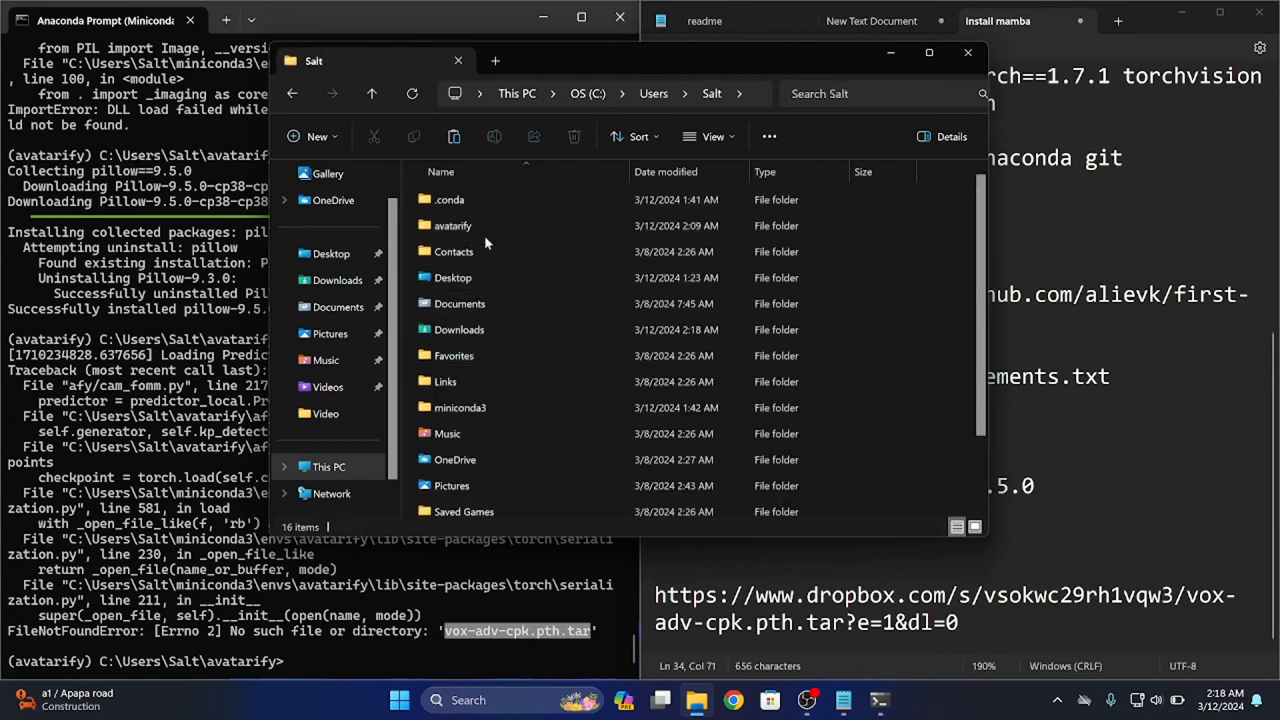
{"action": "double_click", "coordinate": [489, 225]}
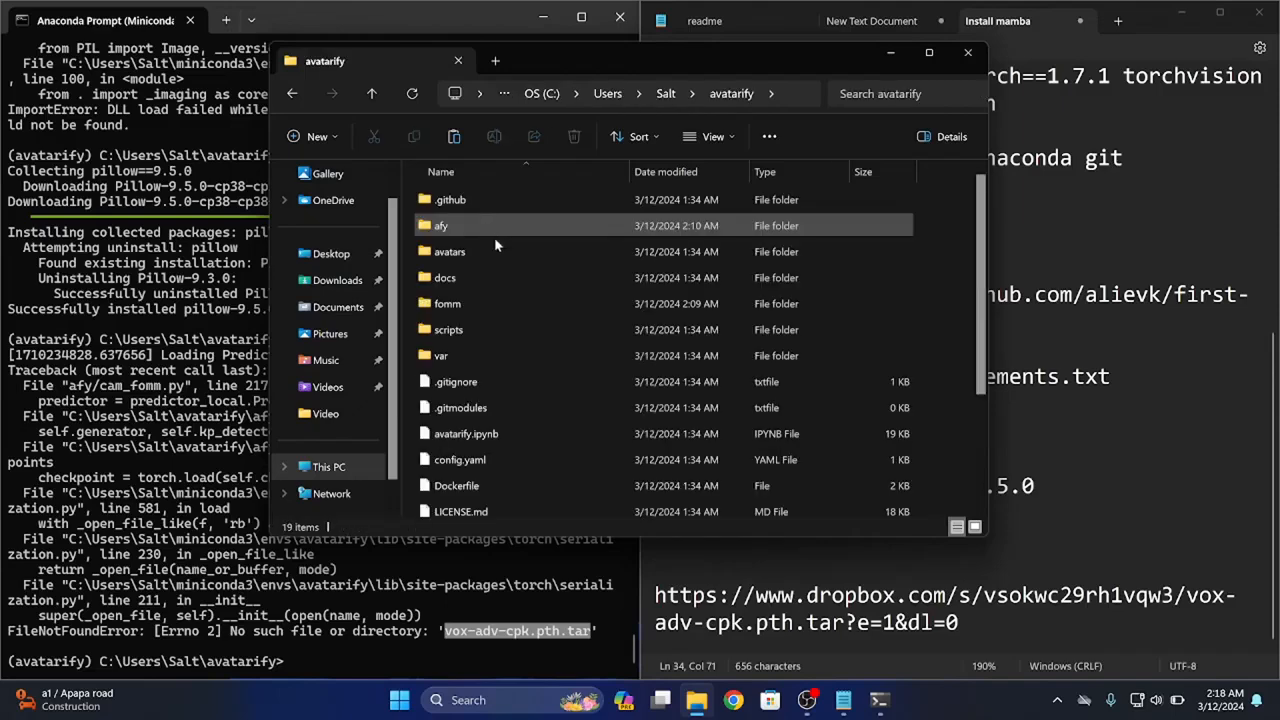
{"action": "left_click", "coordinate": [451, 137]}
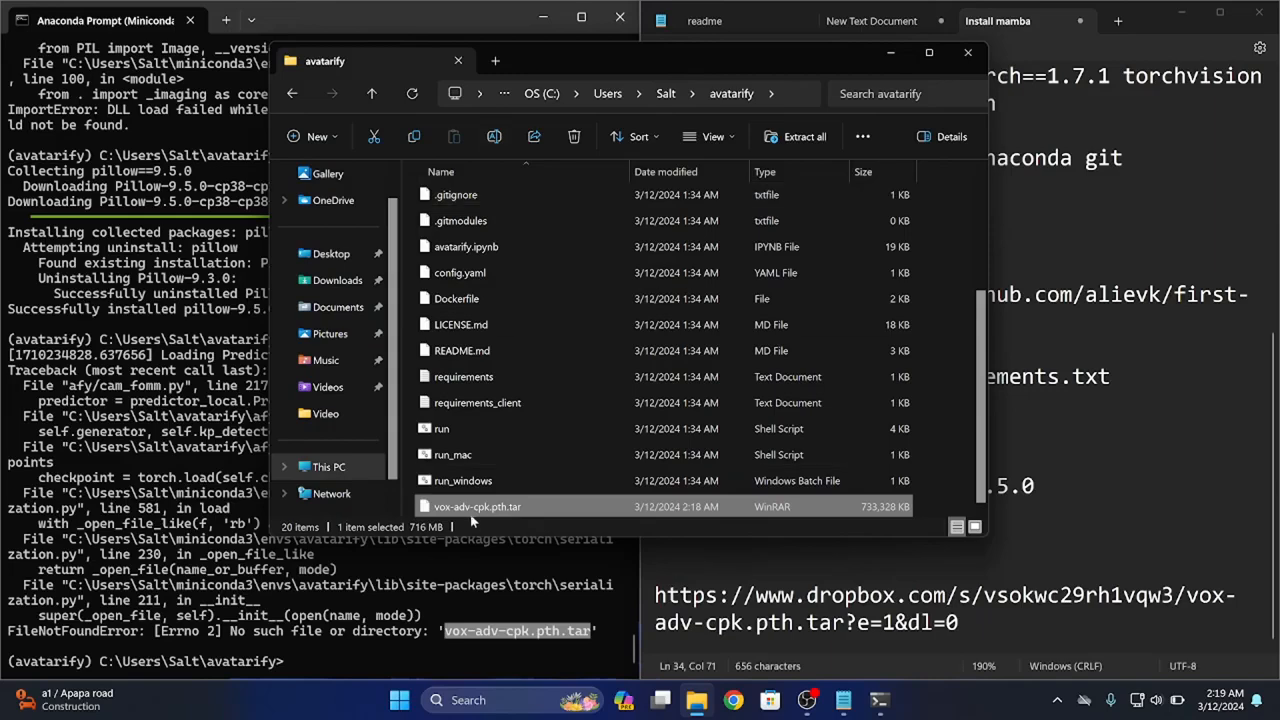
Copy the run_windows.bat command from the Notepad notes and run it in the Anaconda Prompt.
{"action": "left_click_drag", "start_coordinate": [424, 587], "coordinate": [420, 571]}
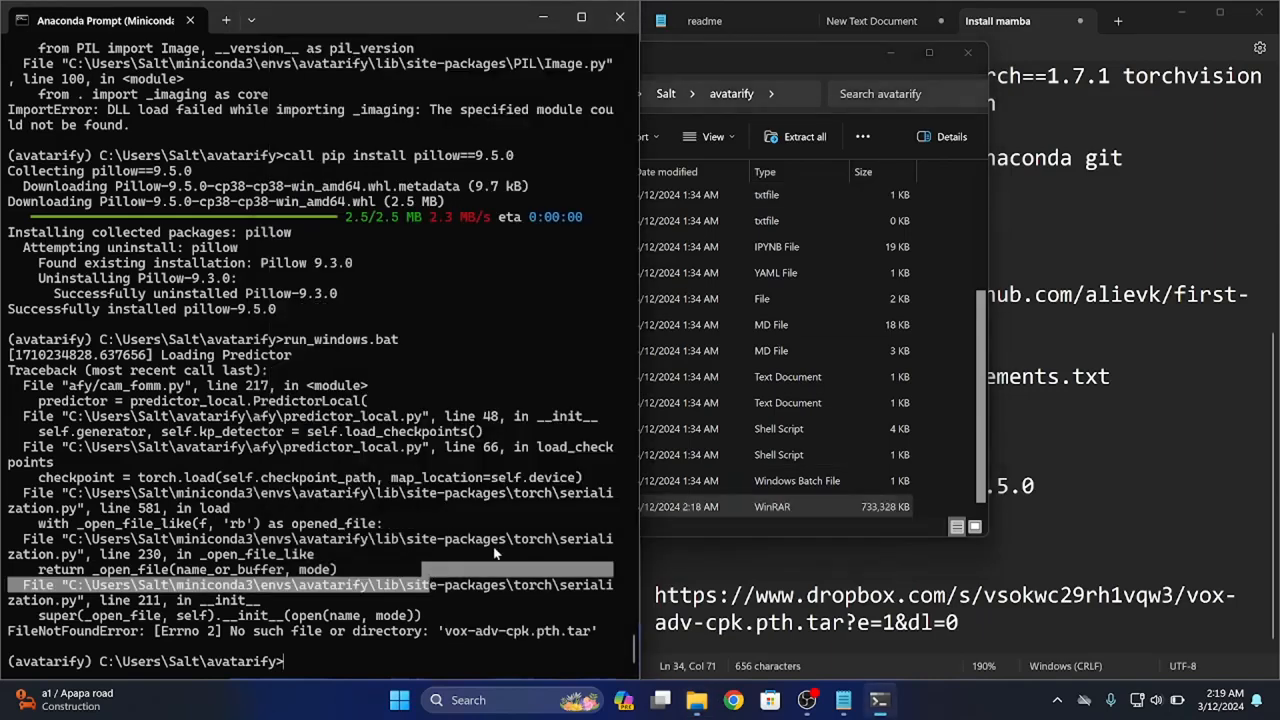
{"action": "left_click", "coordinate": [1006, 510]}
{"action": "left_click_drag", "start_coordinate": [850, 432], "coordinate": [590, 437]}
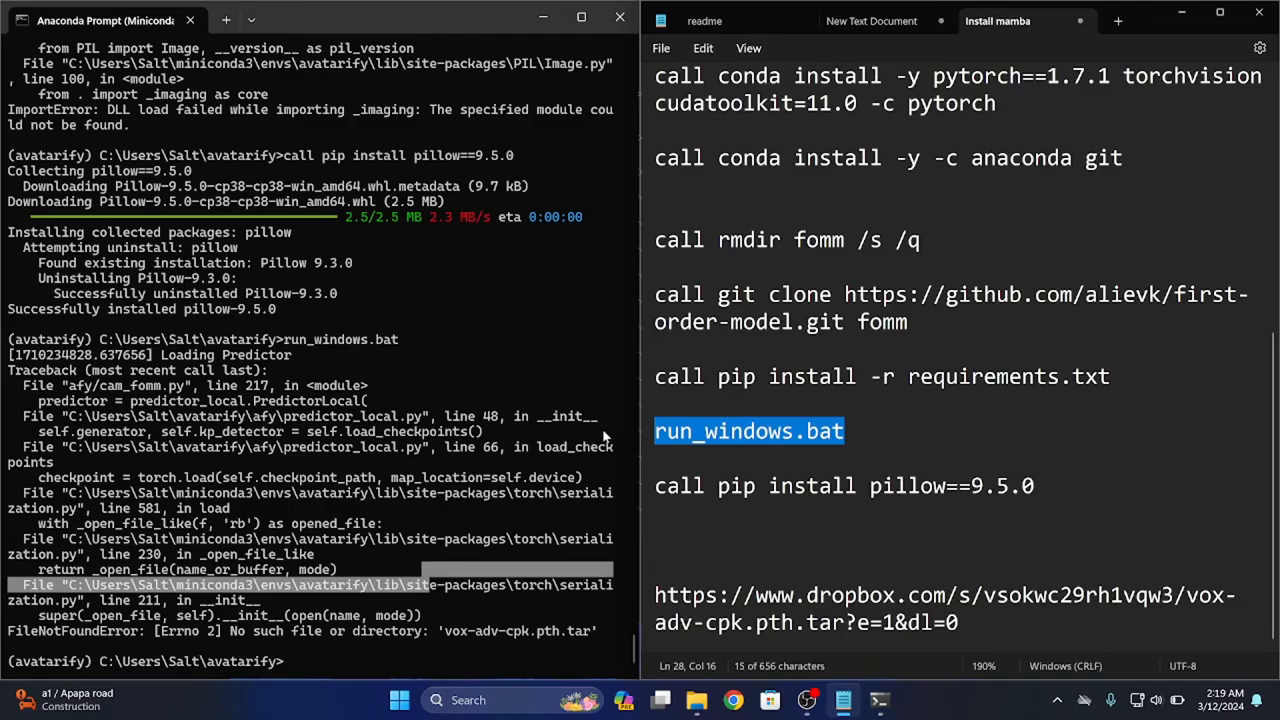
{"action": "left_click", "coordinate": [372, 660]}
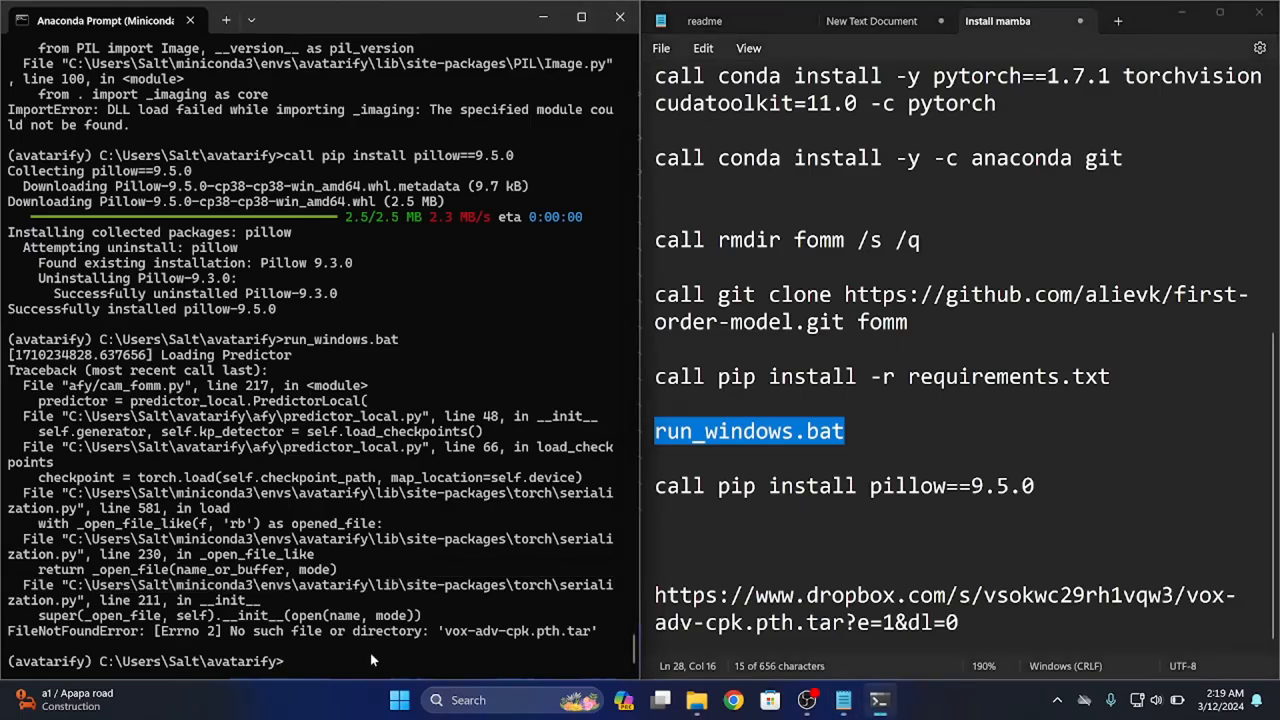
{"action": "right_click", "coordinate": [677, 428]}
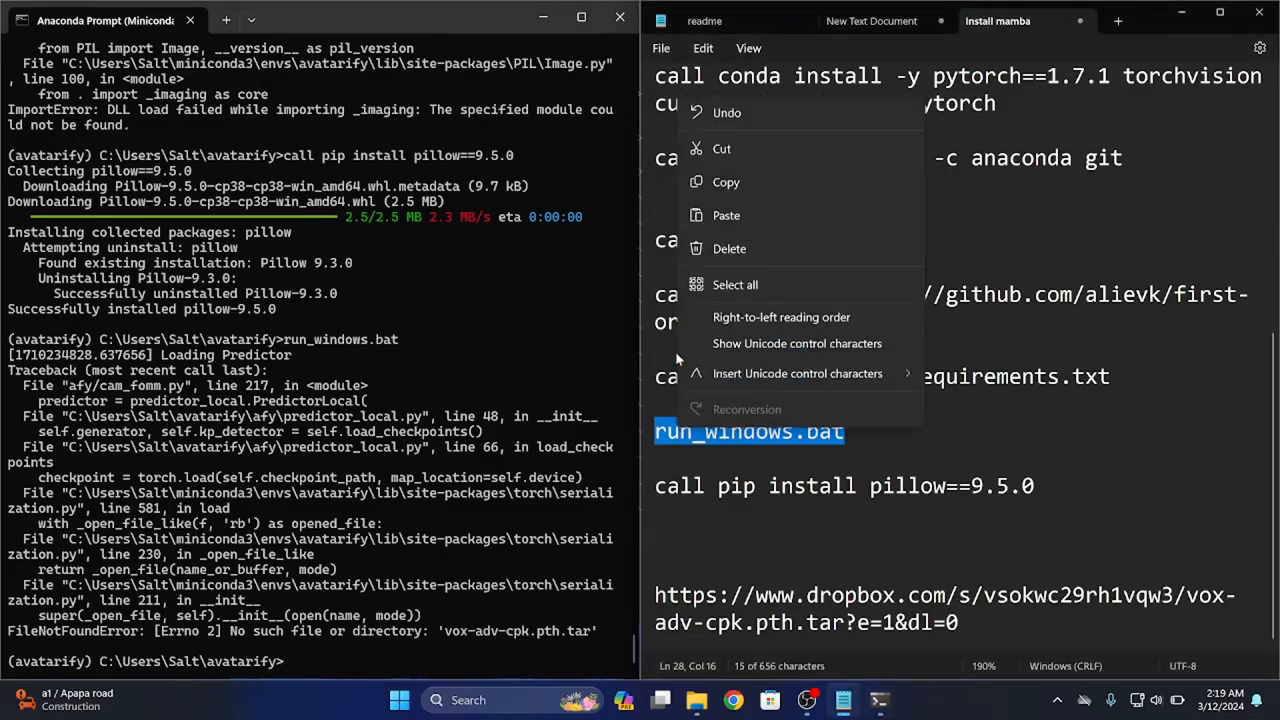
{"action": "left_click", "coordinate": [733, 198]}
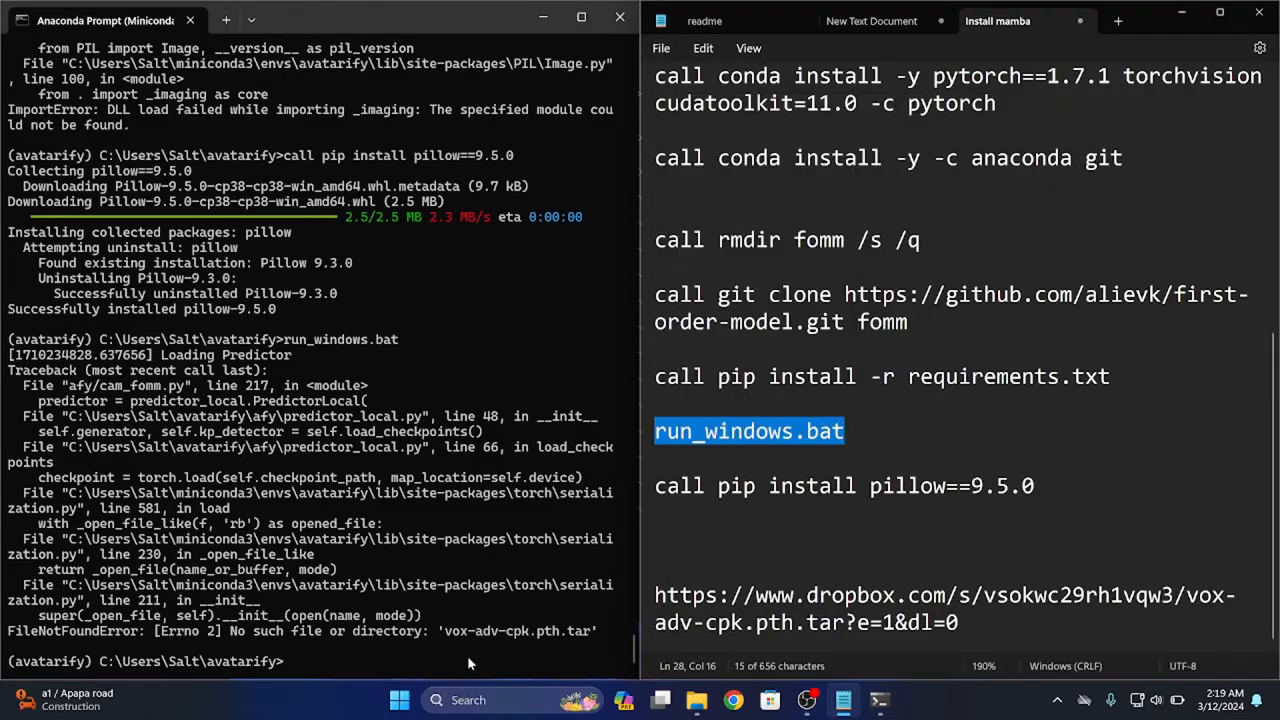
{"action": "right_click", "coordinate": [470, 663]}
{"action": "key", "text": "Return"}
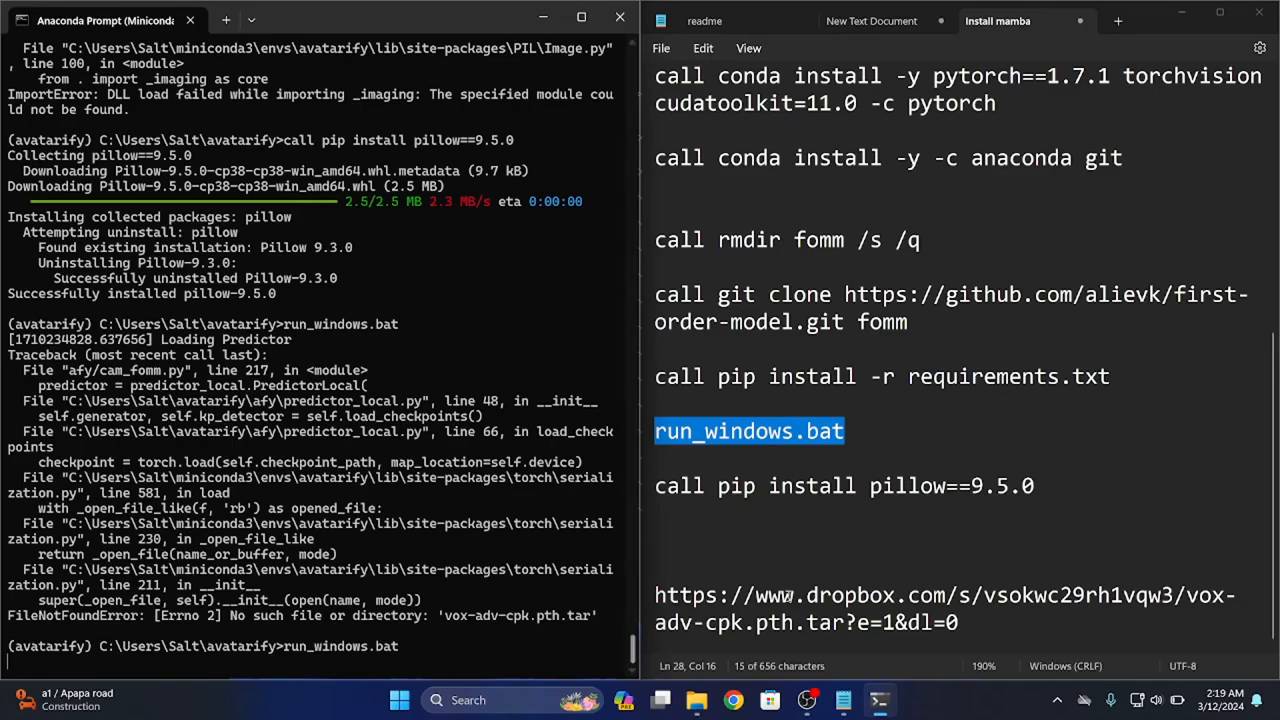
In the Notepad notes, add the heading "download VOX FILE" above the Dropbox link, separated by a line break.
{"action": "left_click", "coordinate": [820, 568]}
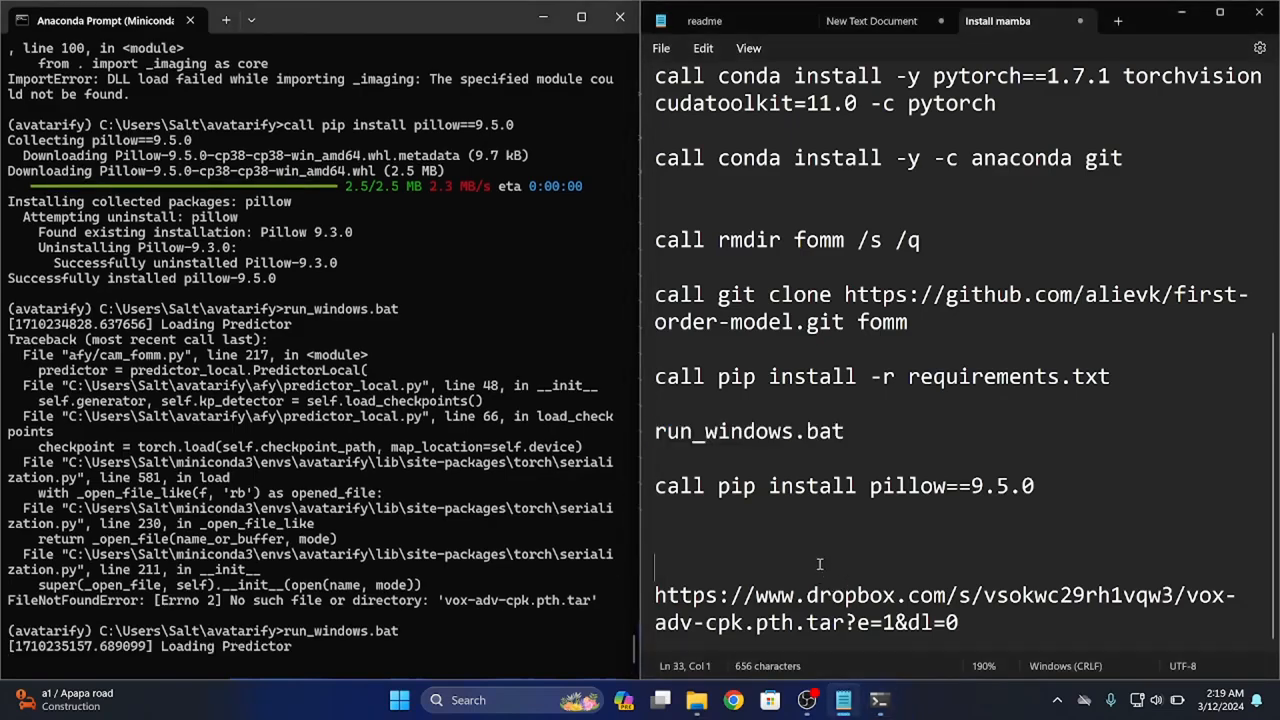
{"action": "type", "text": "download "}
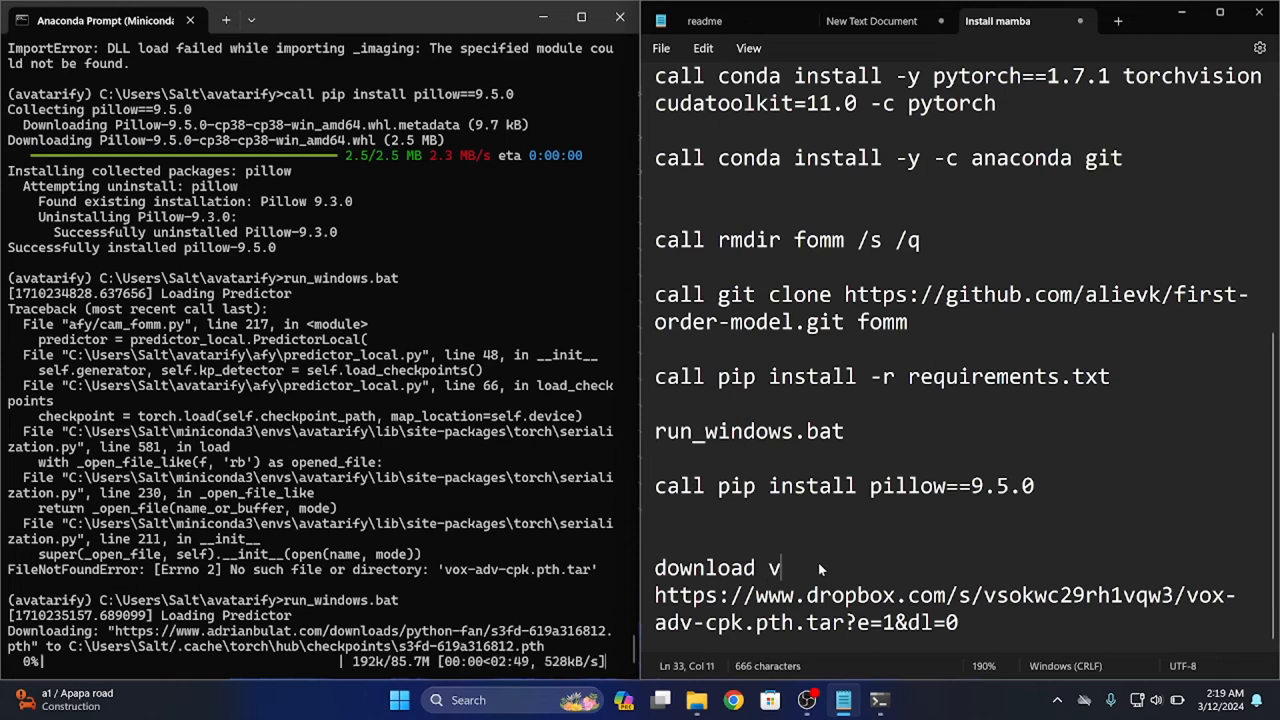
{"action": "type", "text": "V"}
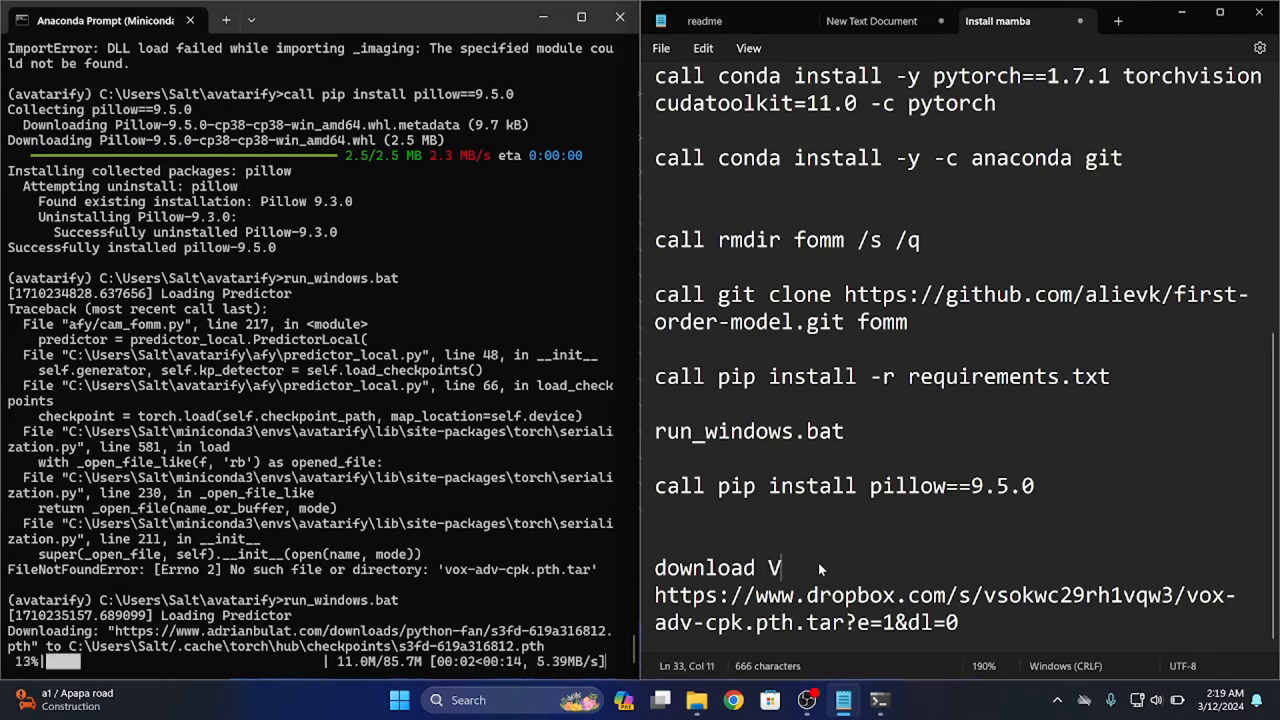
{"action": "type", "text": "OX FILE"}
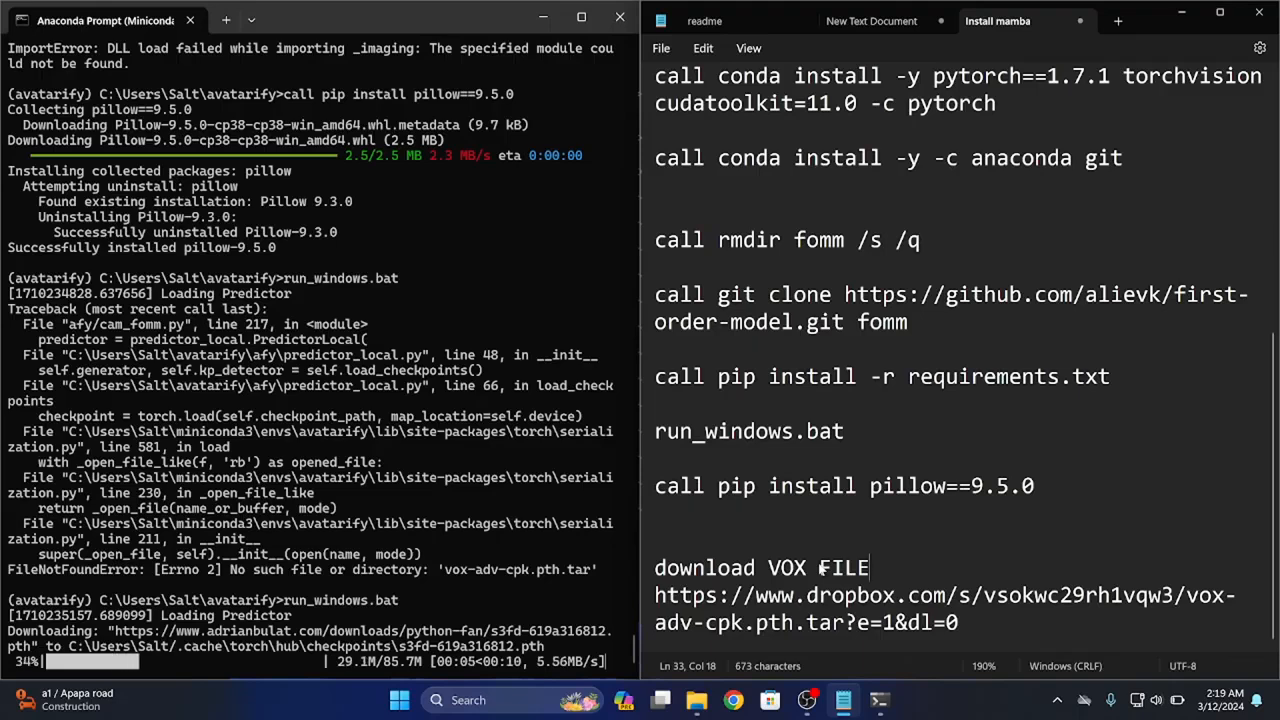
{"action": "key", "text": "Return"}
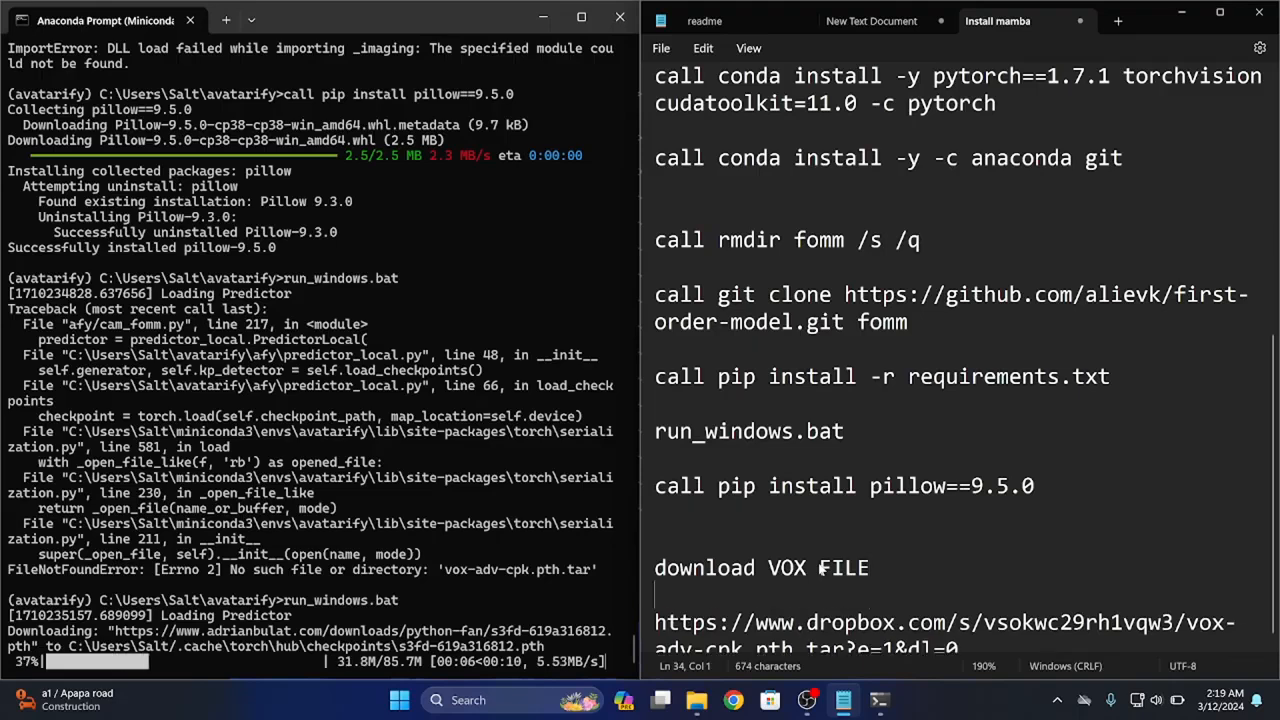
Save the notes as a text document named AVATARIFY PROC in the Documents folder.
{"action": "key", "text": "ctrl+s"}
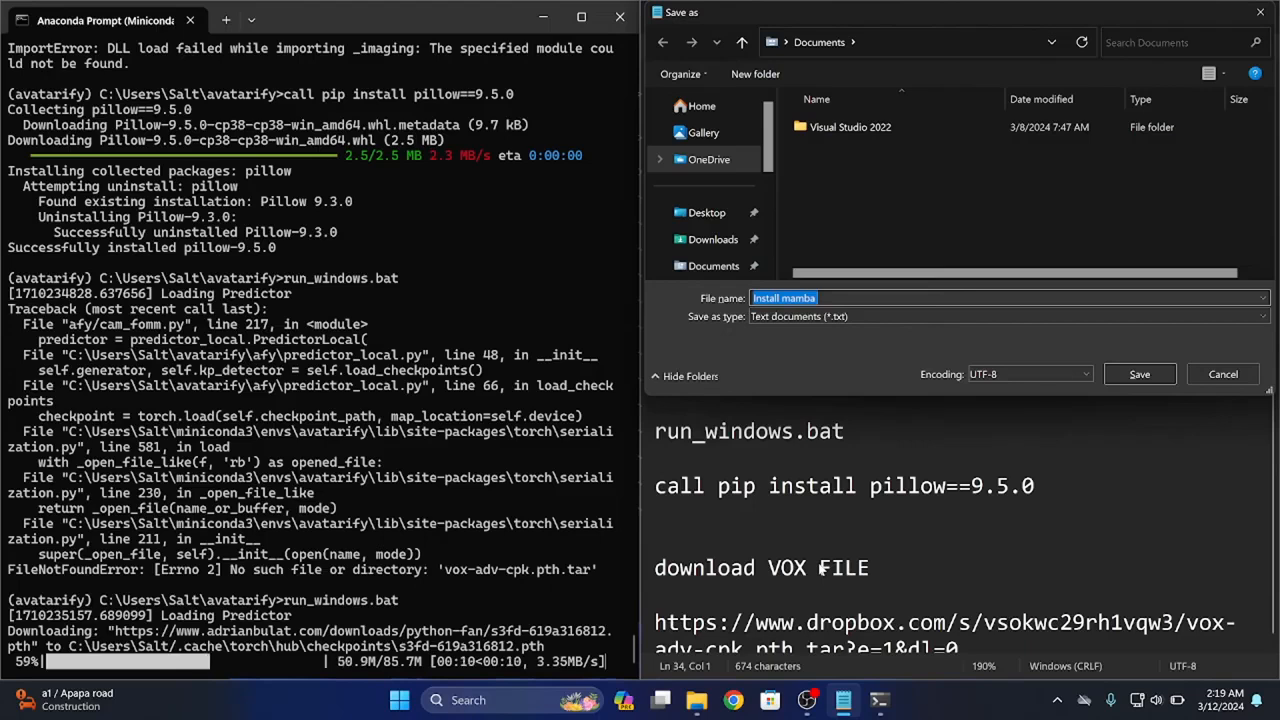
{"action": "type", "text": "AVATARI"}
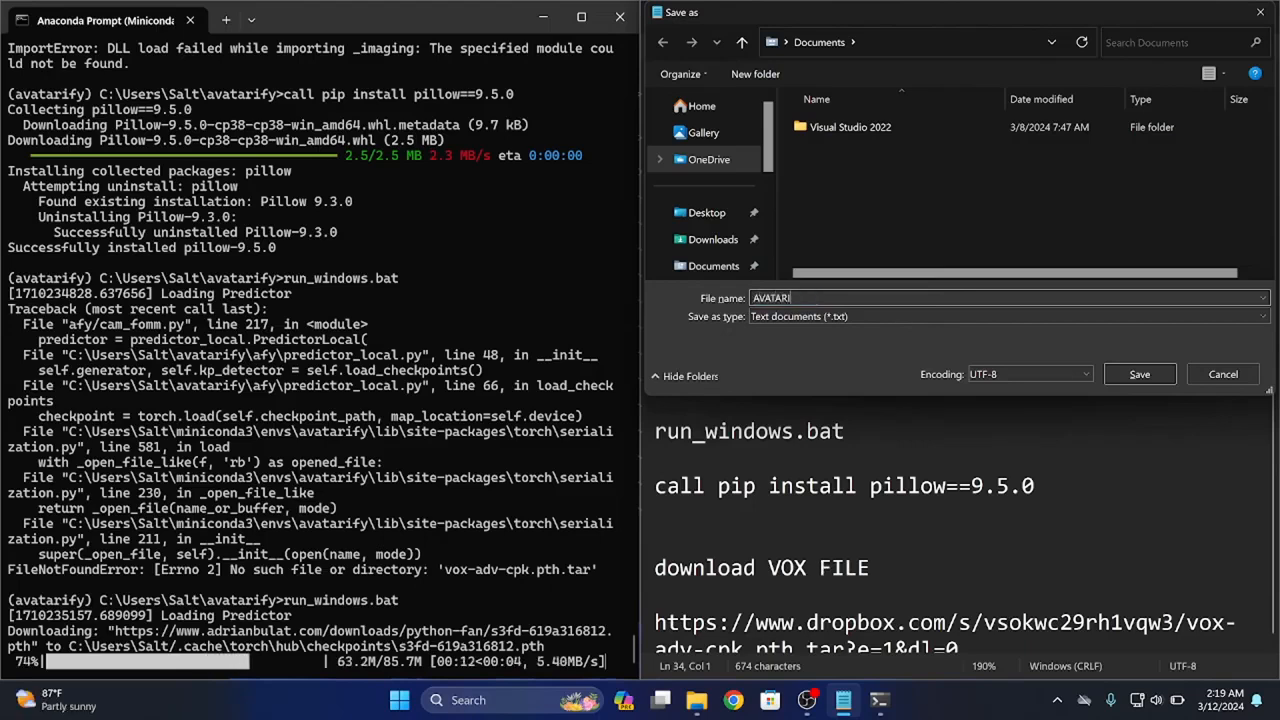
{"action": "type", "text": "FY"}
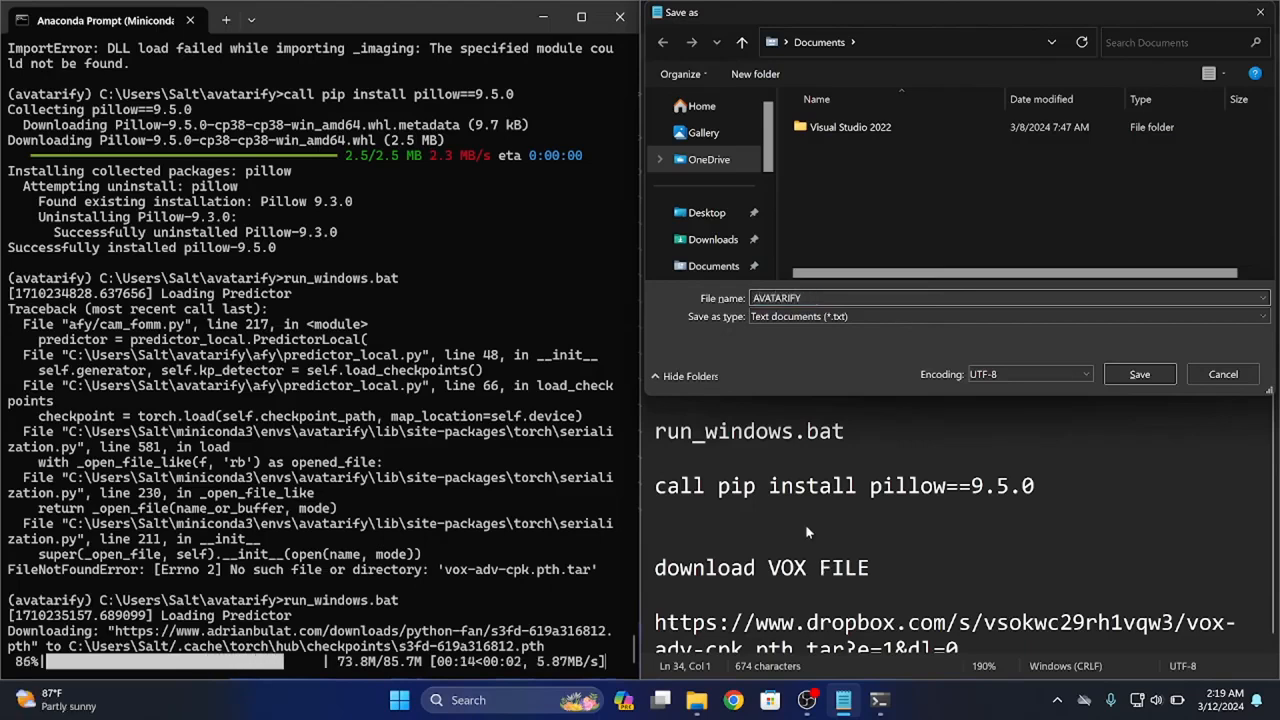
{"action": "type", "text": " PROC"}
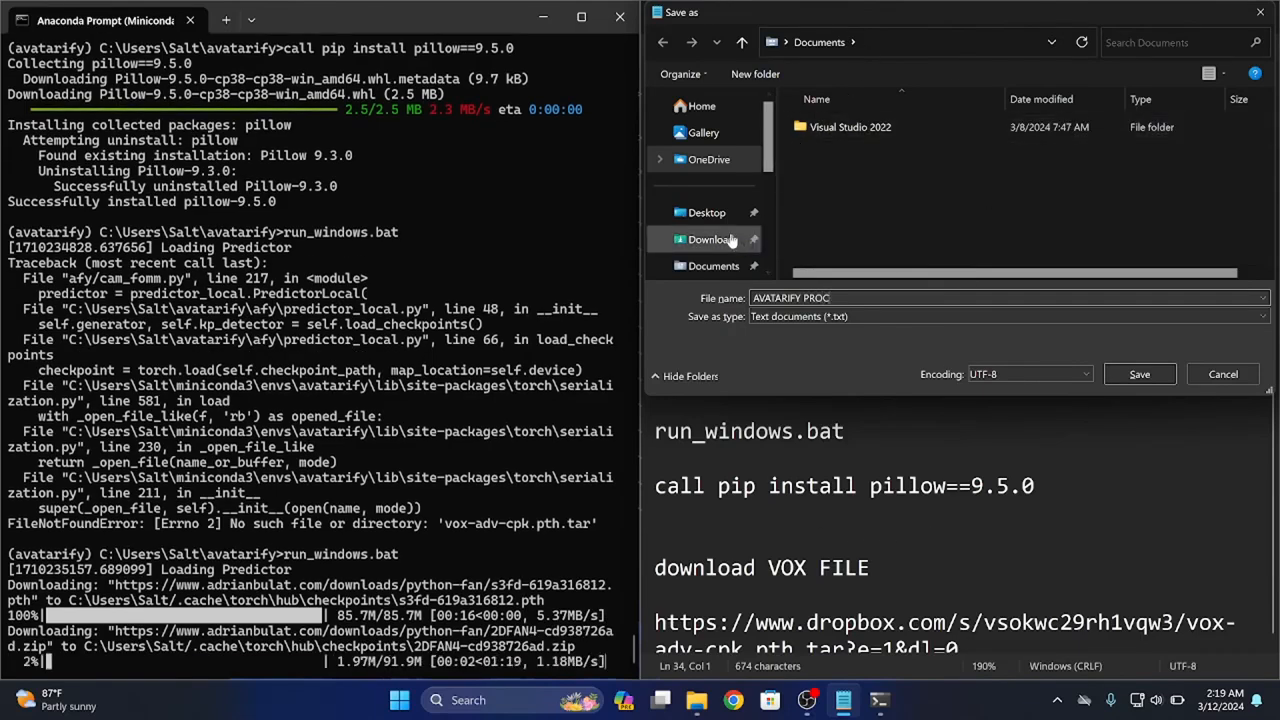
{"action": "scroll", "coordinate": [758, 245], "scroll_direction": "down", "scroll_amount": 1}
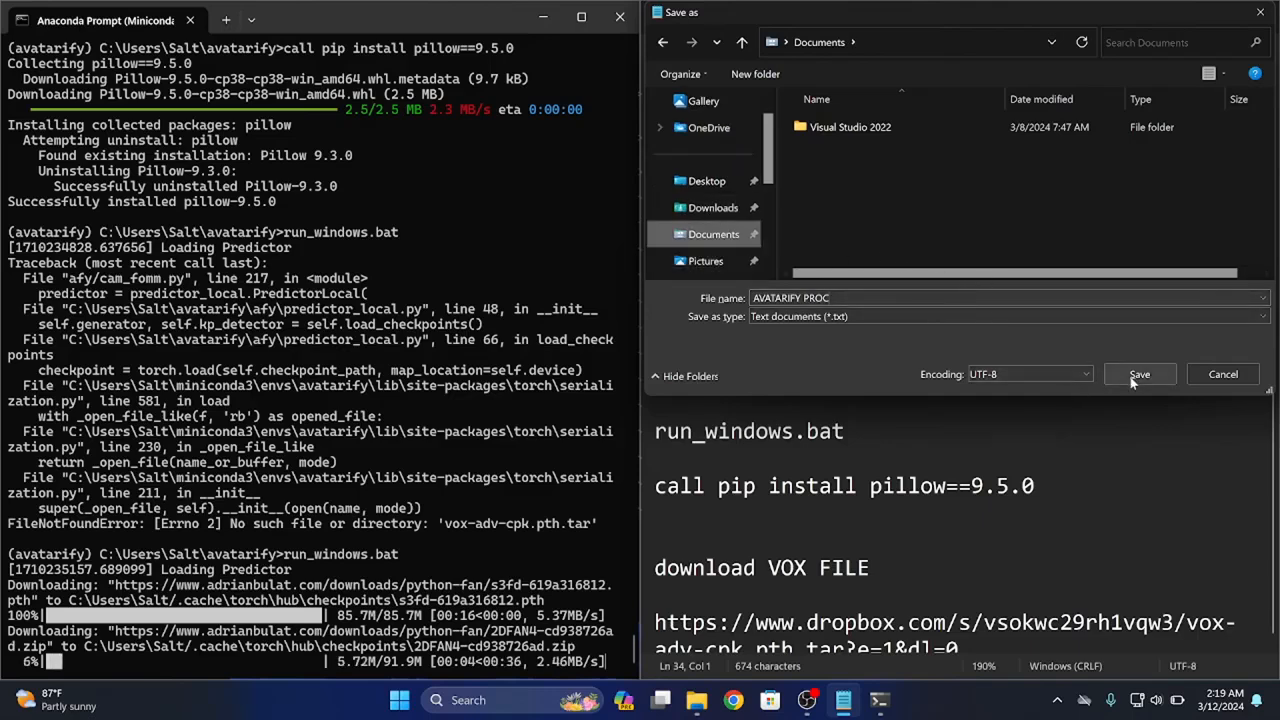
{"action": "left_click", "coordinate": [1166, 375]}
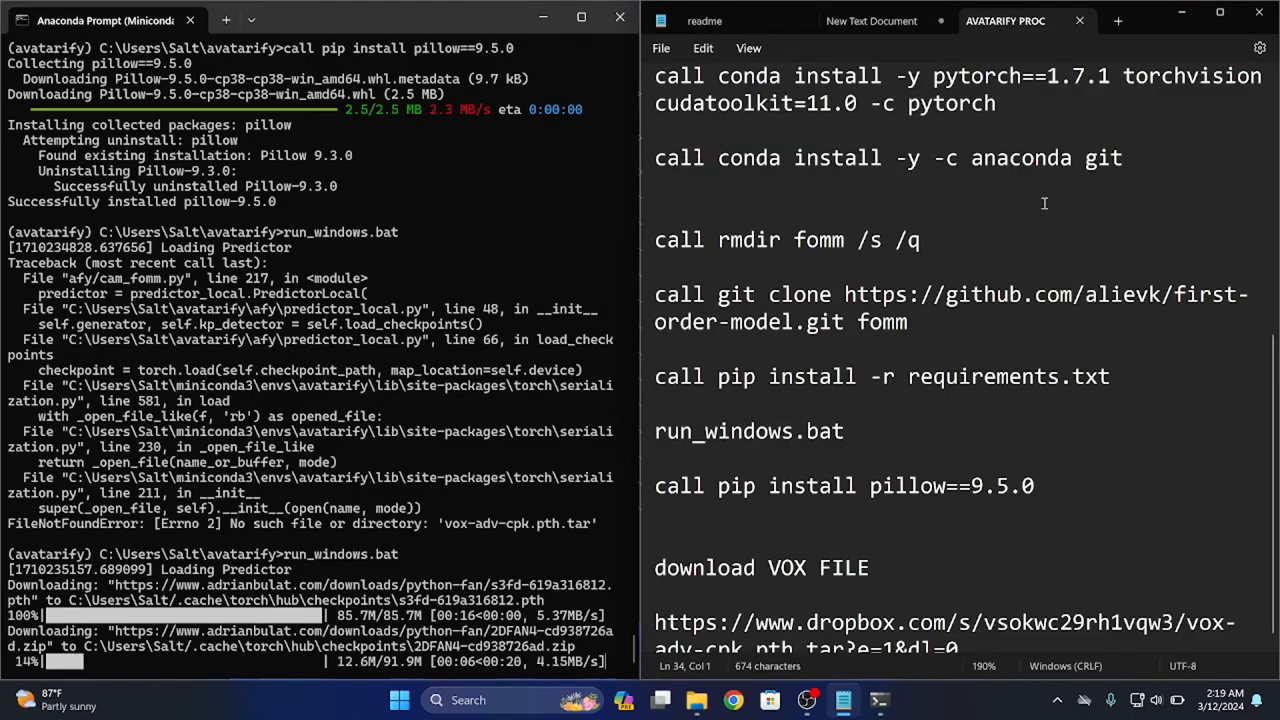
Minimize Notepad, close the avatarify folder window and refresh the desktop.
{"action": "left_click", "coordinate": [1178, 16]}
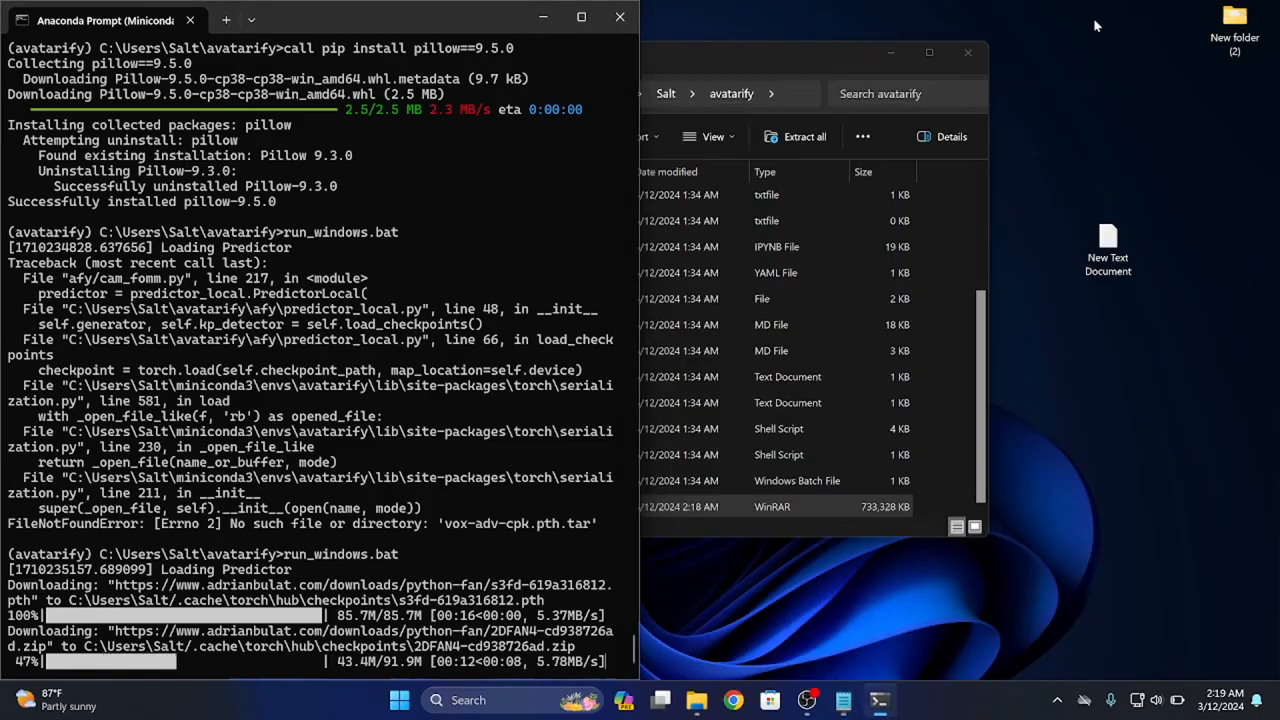
{"action": "left_click_drag", "start_coordinate": [843, 53], "coordinate": [863, 63]}
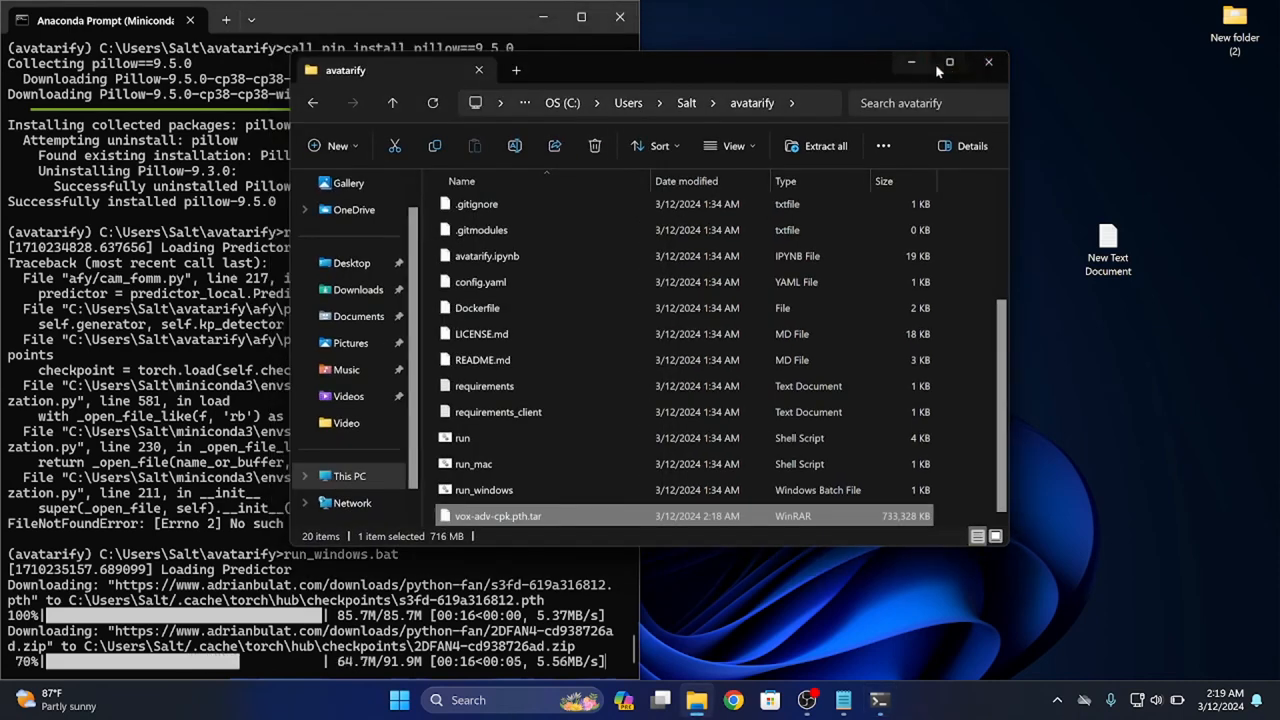
{"action": "left_click", "coordinate": [985, 65]}
{"action": "right_click", "coordinate": [983, 73]}
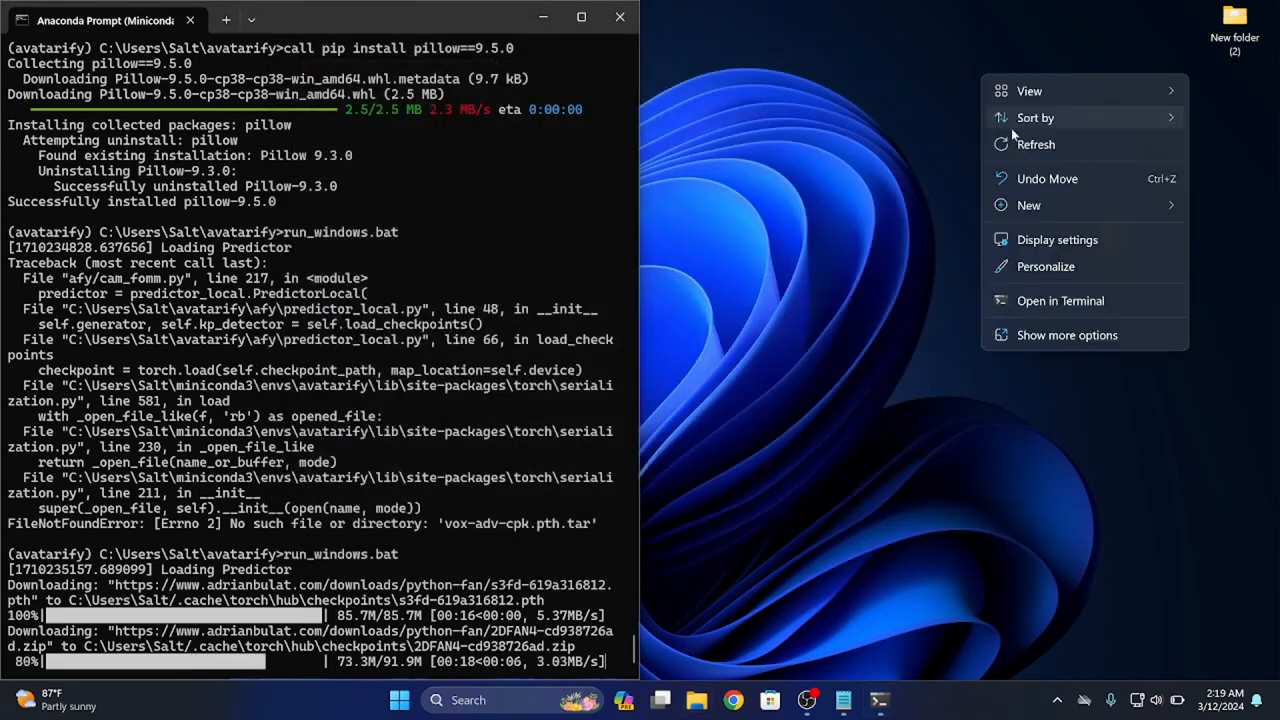
{"action": "left_click", "coordinate": [1015, 145]}
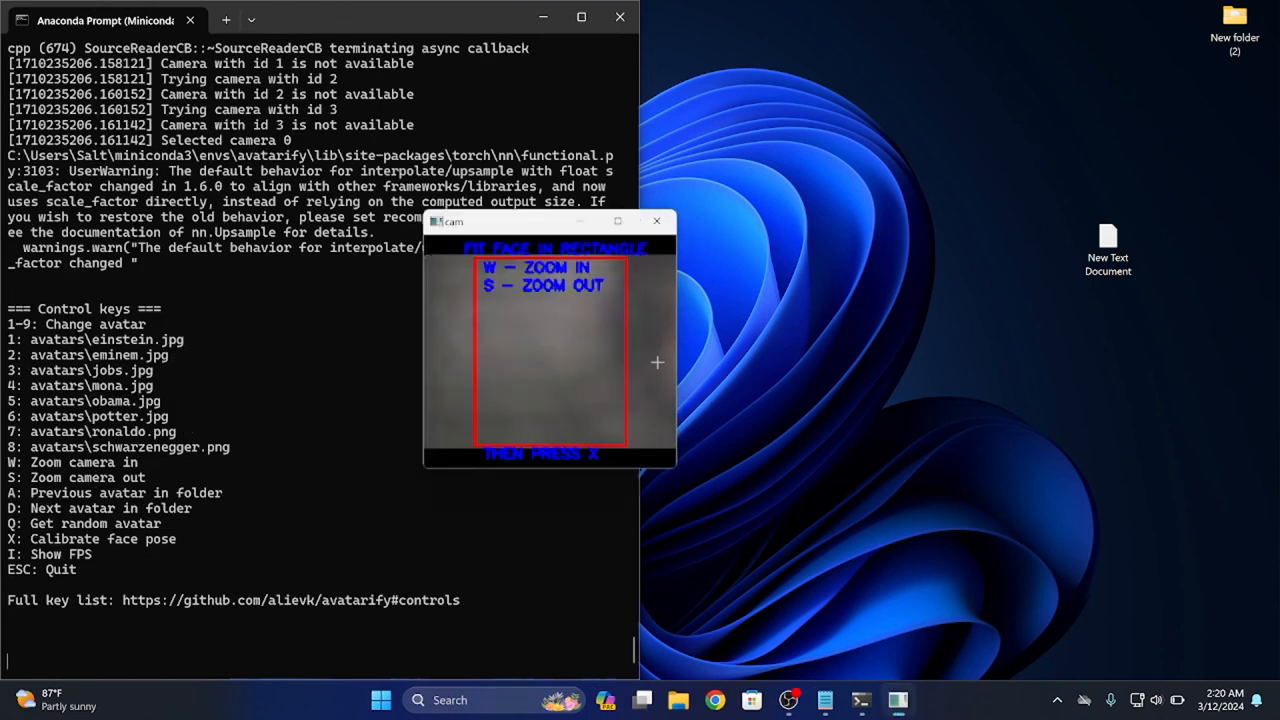
Move the cam window off the Anaconda Prompt onto the free desktop area and minimize the prompt.
{"action": "left_click_drag", "start_coordinate": [508, 225], "coordinate": [874, 165]}
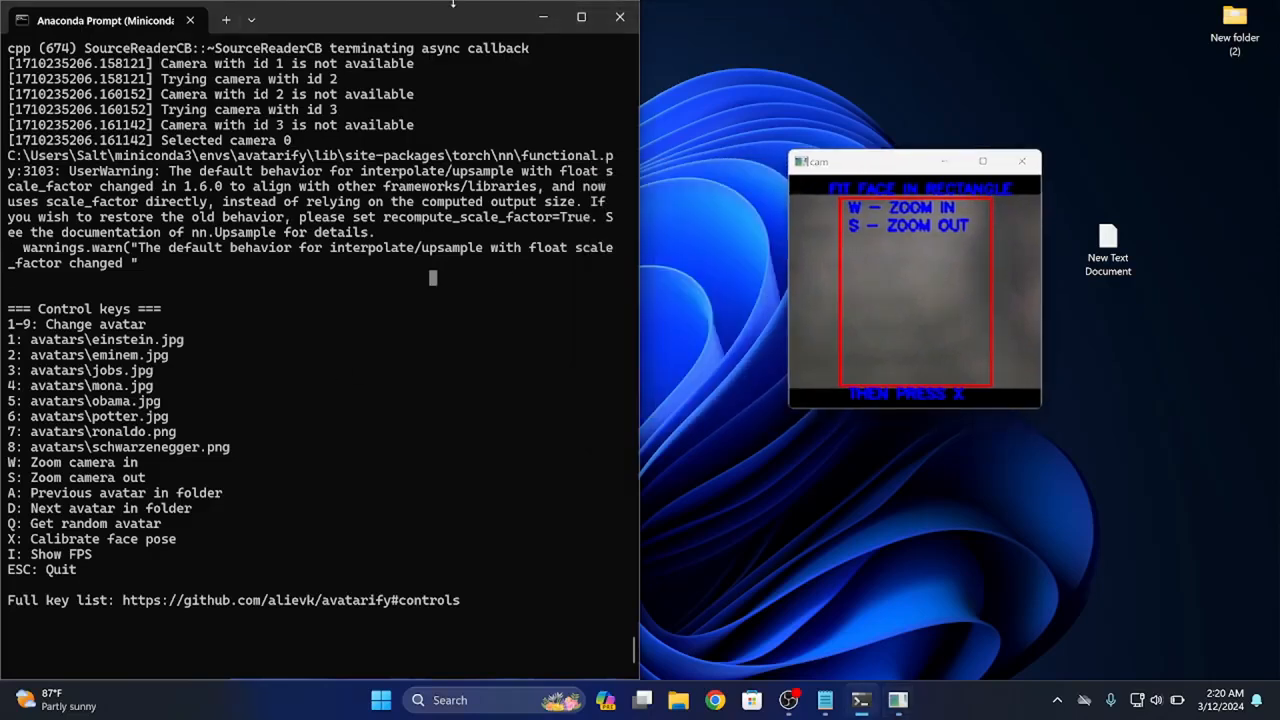
{"action": "left_click_drag", "start_coordinate": [443, 19], "coordinate": [602, 248]}
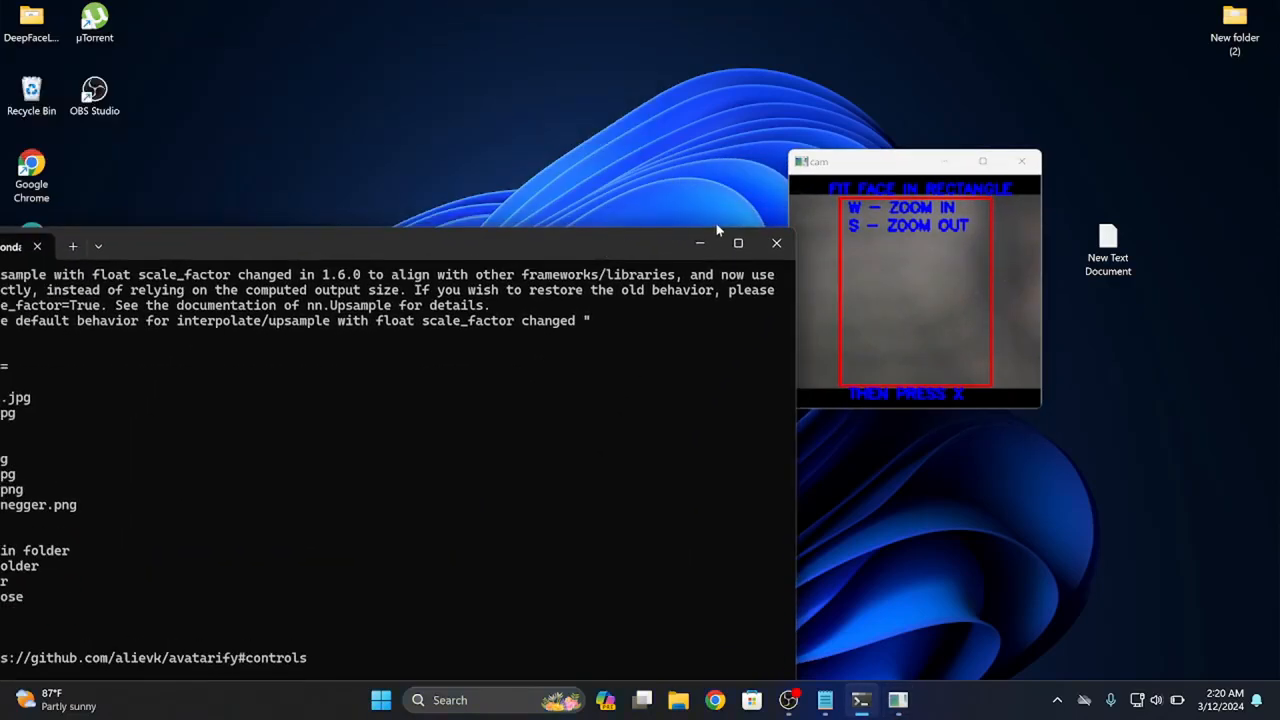
{"action": "left_click", "coordinate": [701, 245]}
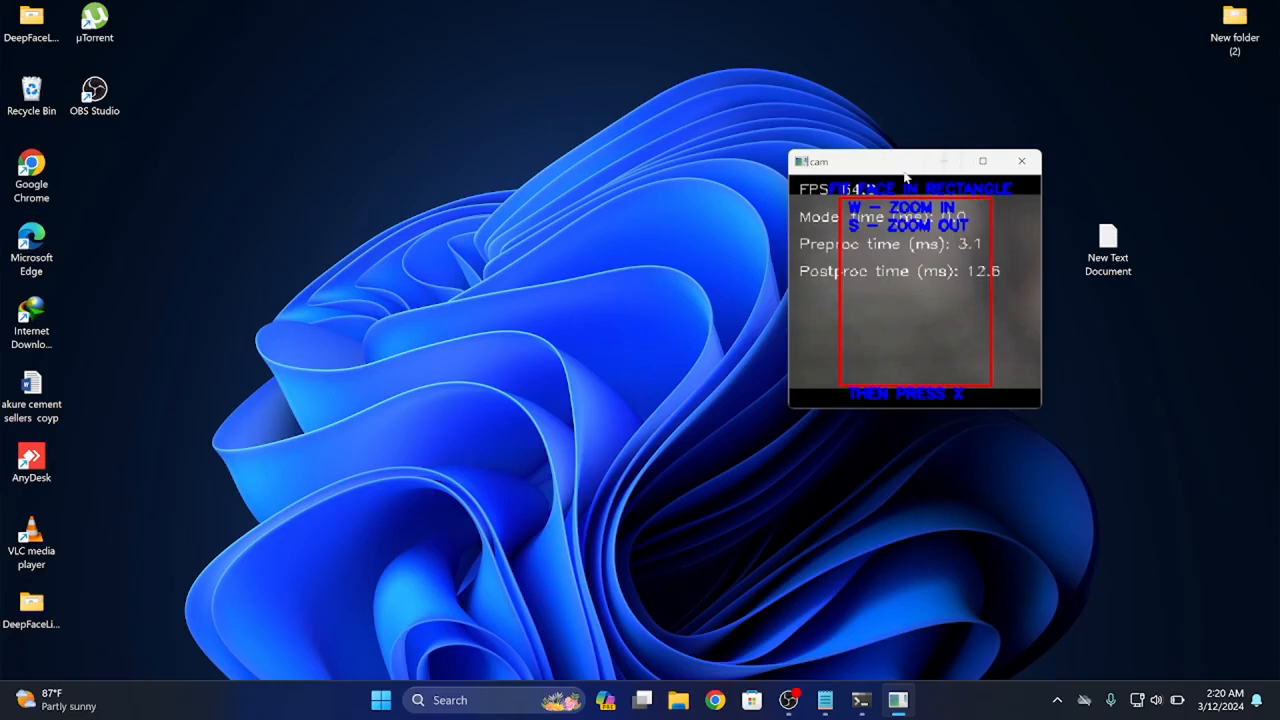
Shrink the cam window in height and width, and calibrate the face pose to start the avatar.
{"action": "left_click_drag", "start_coordinate": [871, 407], "coordinate": [878, 369]}
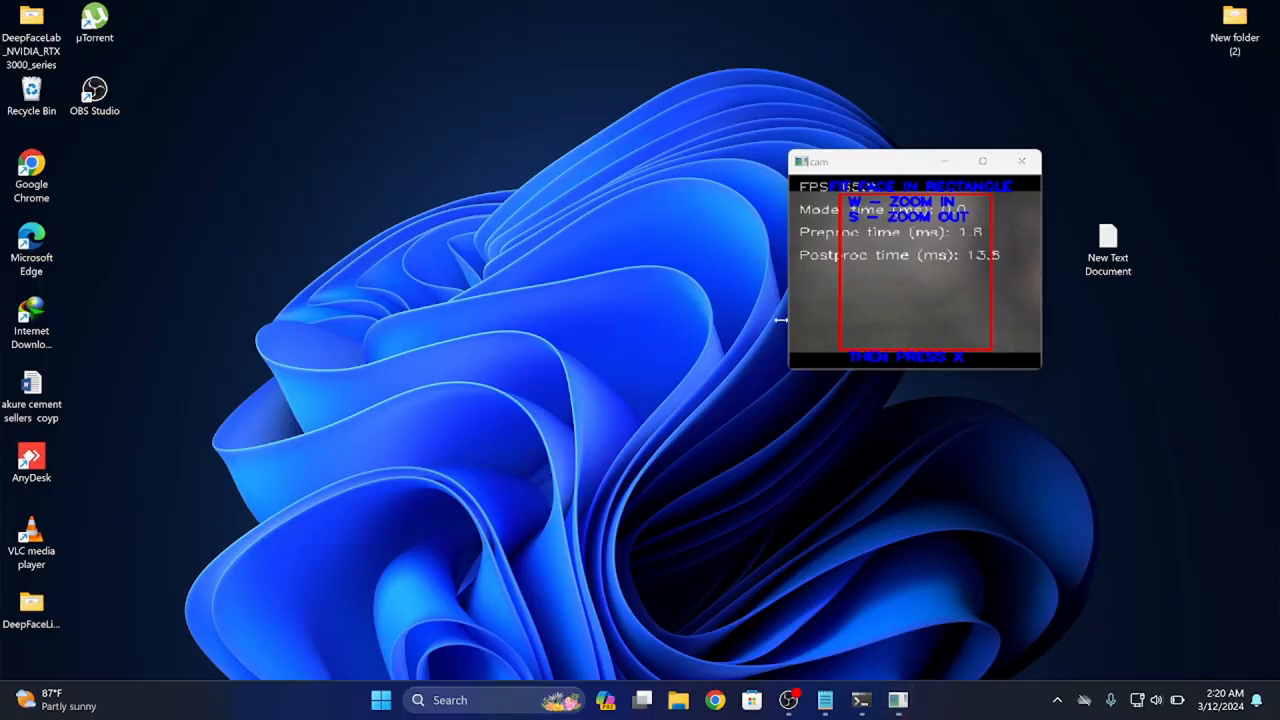
{"action": "left_click_drag", "start_coordinate": [782, 318], "coordinate": [833, 309]}
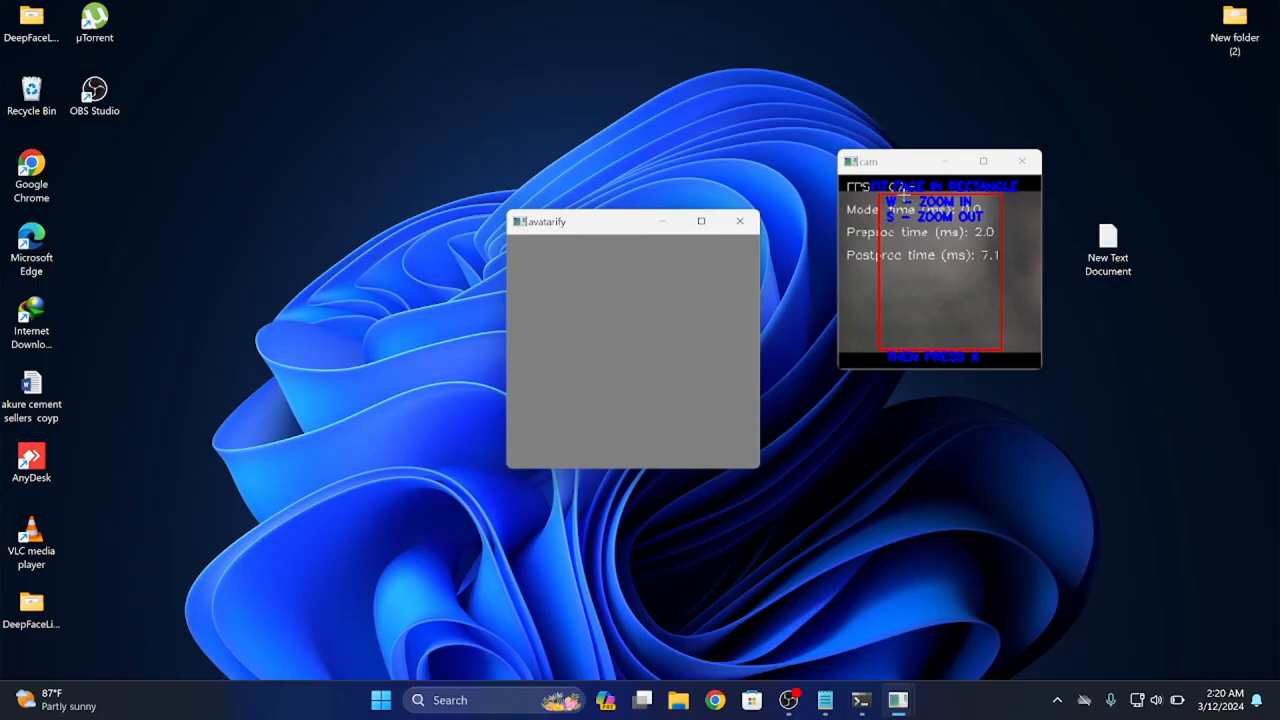
{"action": "key", "text": "x"}
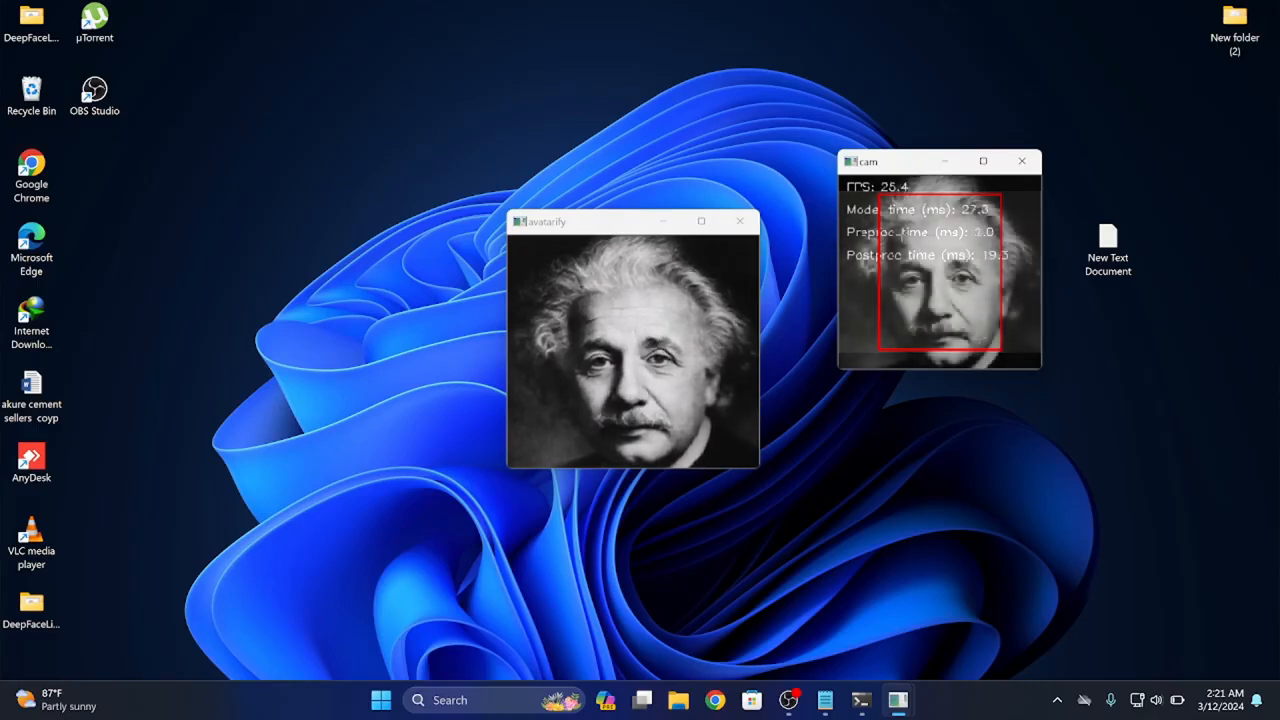
Place the cam window in the desktop's upper corner and stack a reduced avatarify window directly beneath it.
{"action": "left_click_drag", "start_coordinate": [893, 169], "coordinate": [1107, 51]}
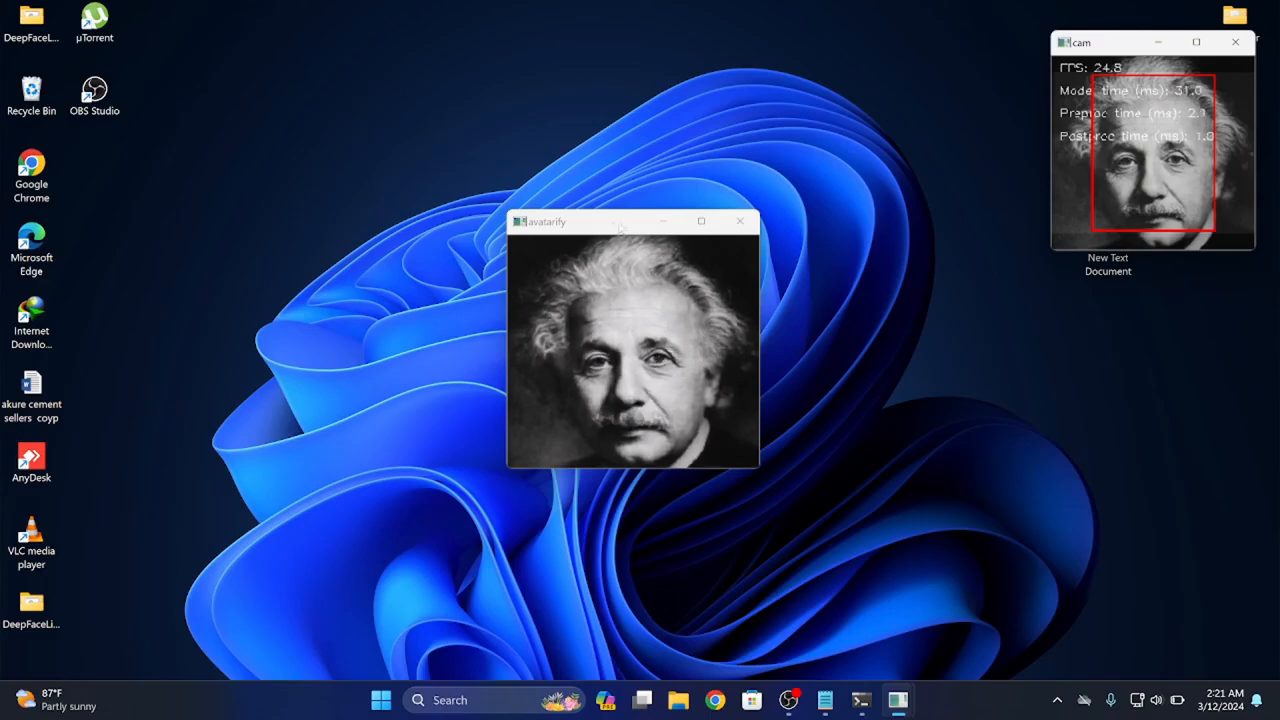
{"action": "left_click_drag", "start_coordinate": [619, 227], "coordinate": [1127, 318]}
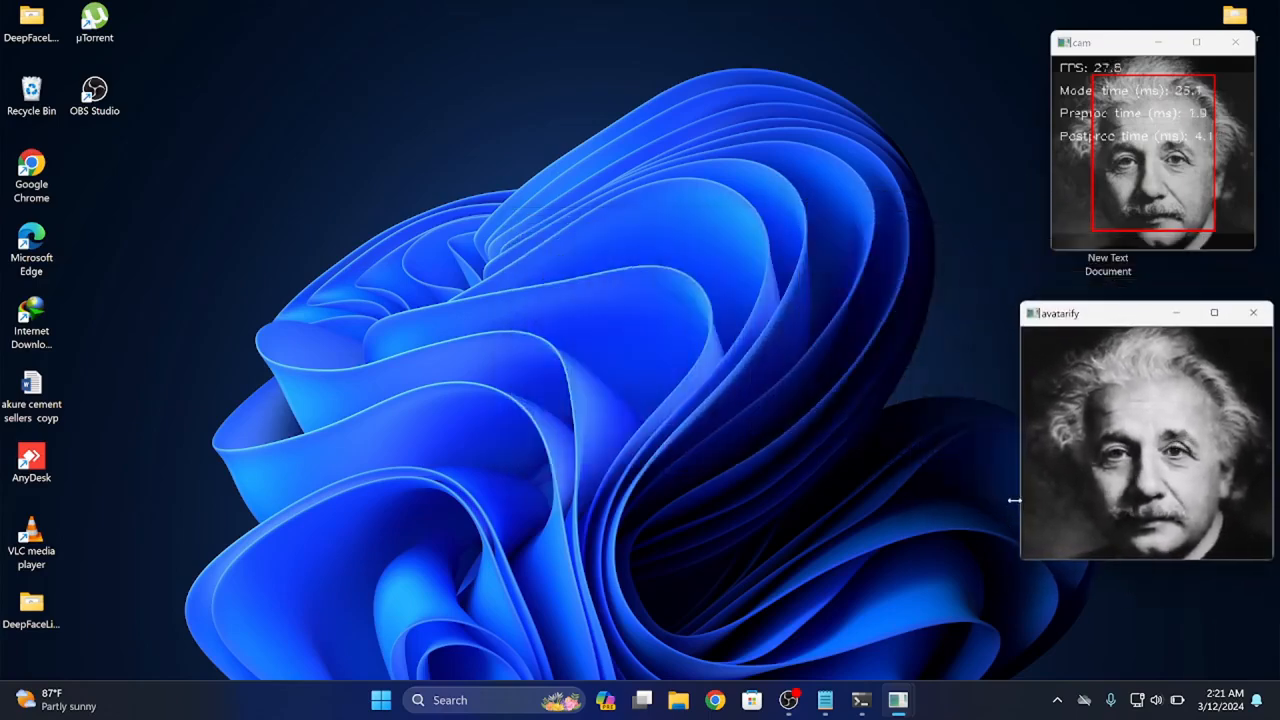
{"action": "left_click_drag", "start_coordinate": [1014, 500], "coordinate": [1060, 500]}
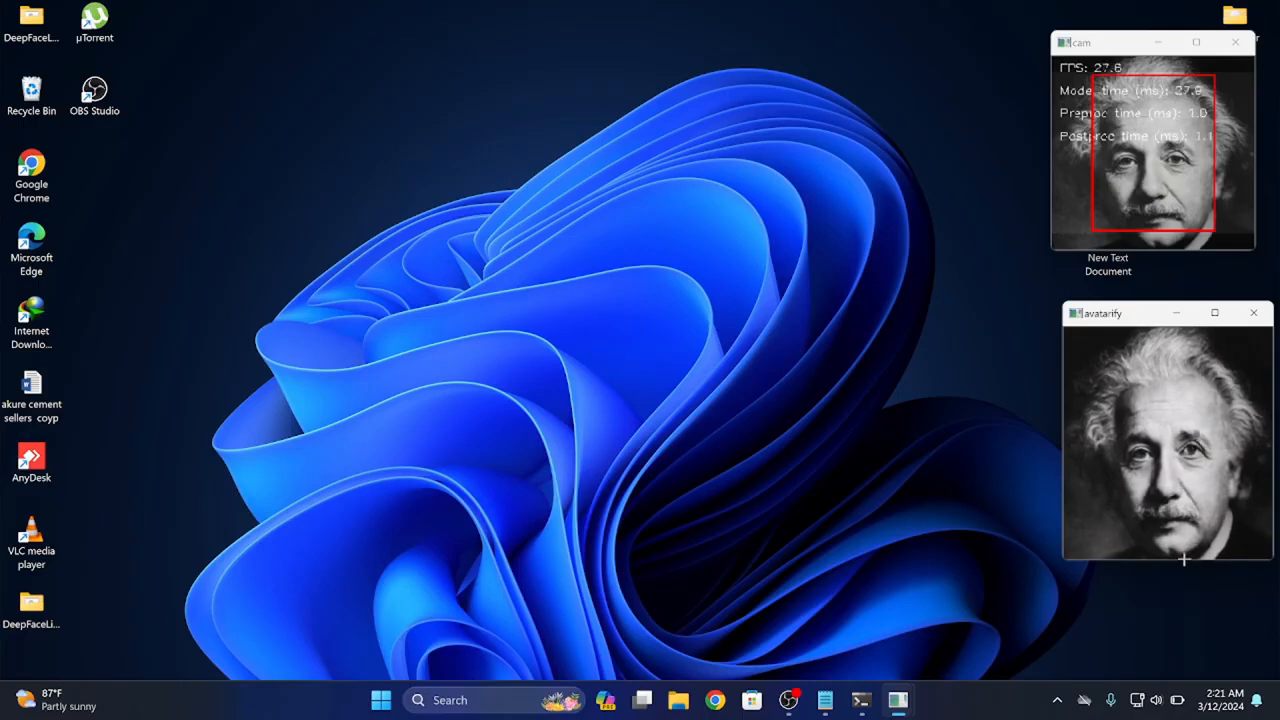
{"action": "left_click_drag", "start_coordinate": [1183, 561], "coordinate": [1170, 529]}
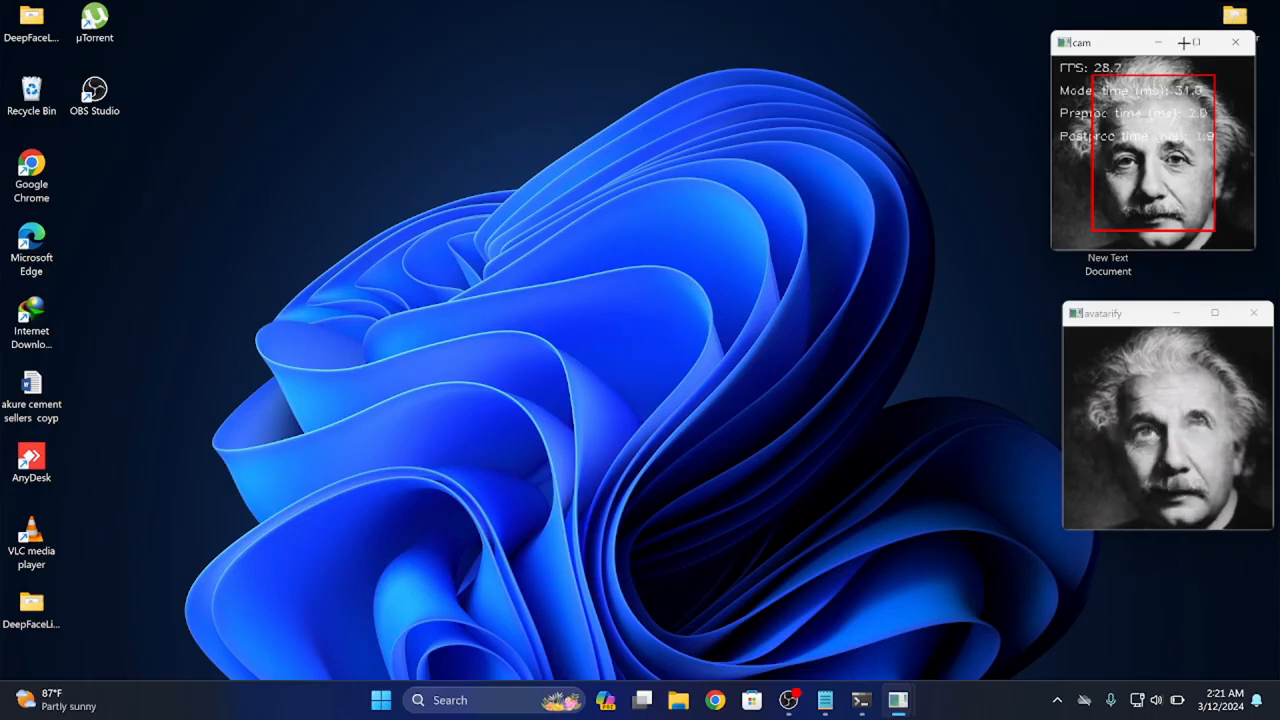
{"action": "left_click_drag", "start_coordinate": [1117, 43], "coordinate": [1114, 34]}
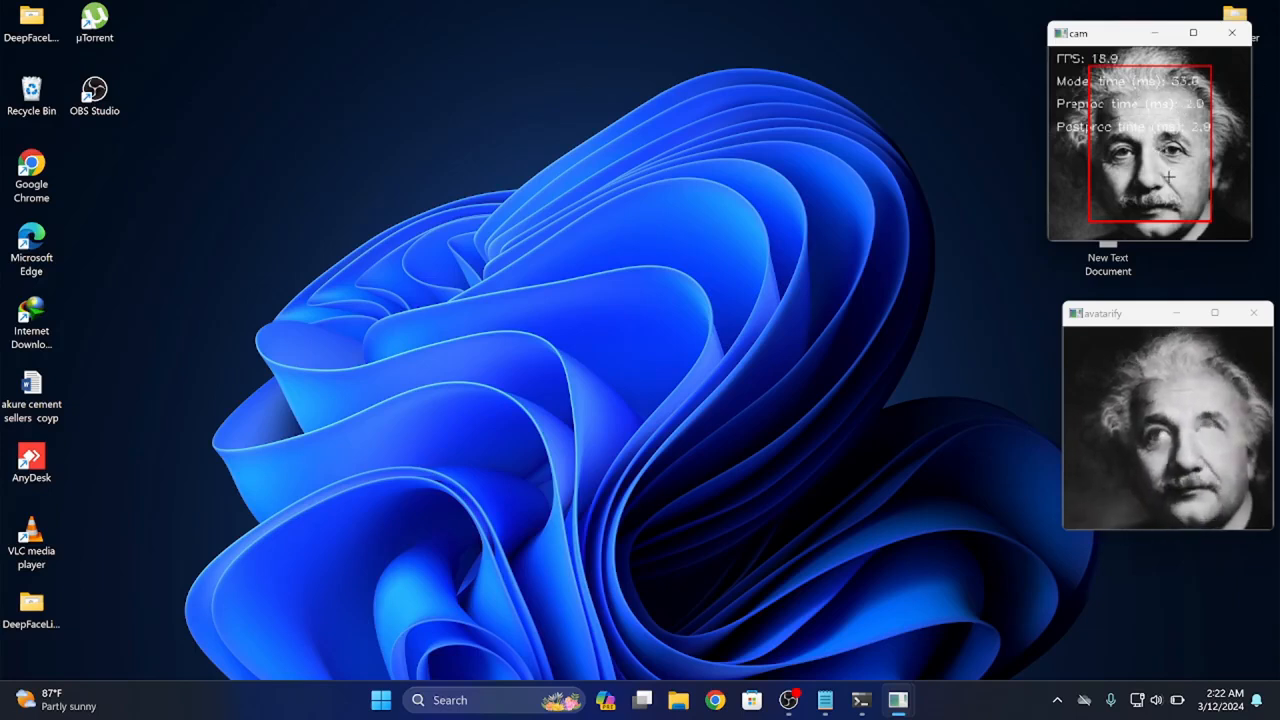
{"action": "left_click_drag", "start_coordinate": [1137, 318], "coordinate": [1131, 285]}
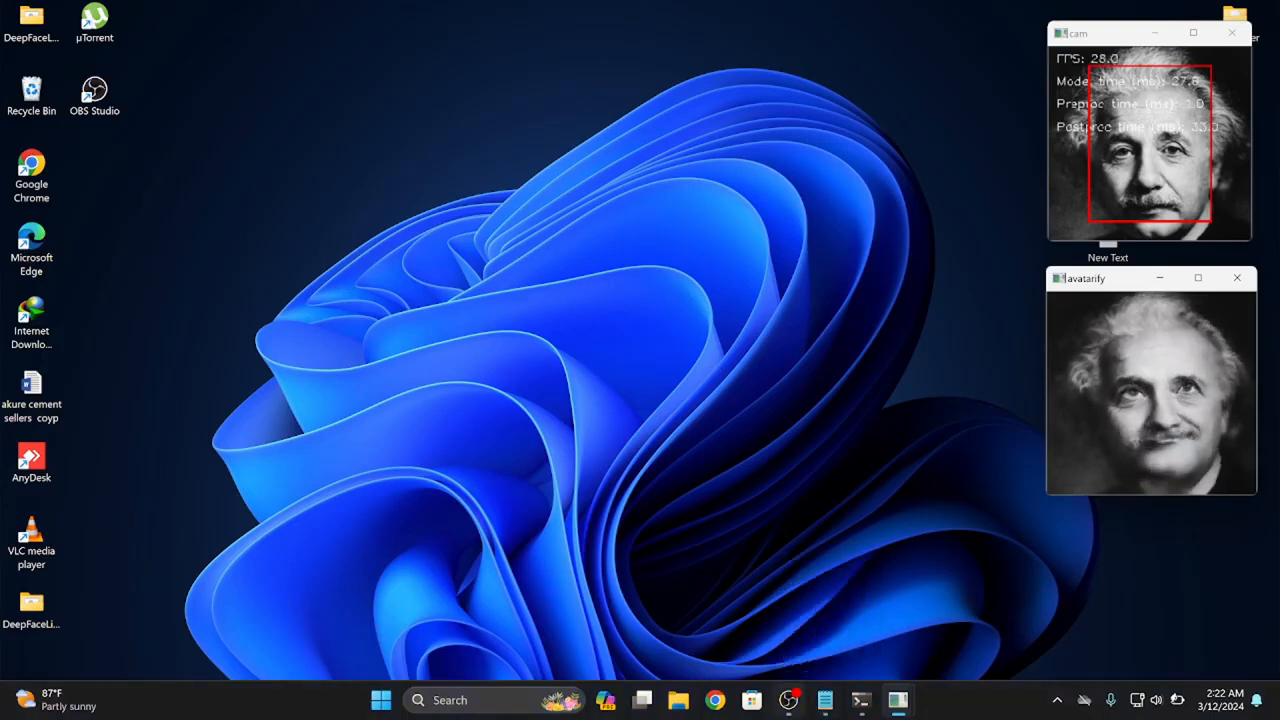
Switch to OBS and add a new Window Capture source for [python.exe]: avatarify with cursor capture turned off.
{"action": "left_click", "coordinate": [797, 706]}
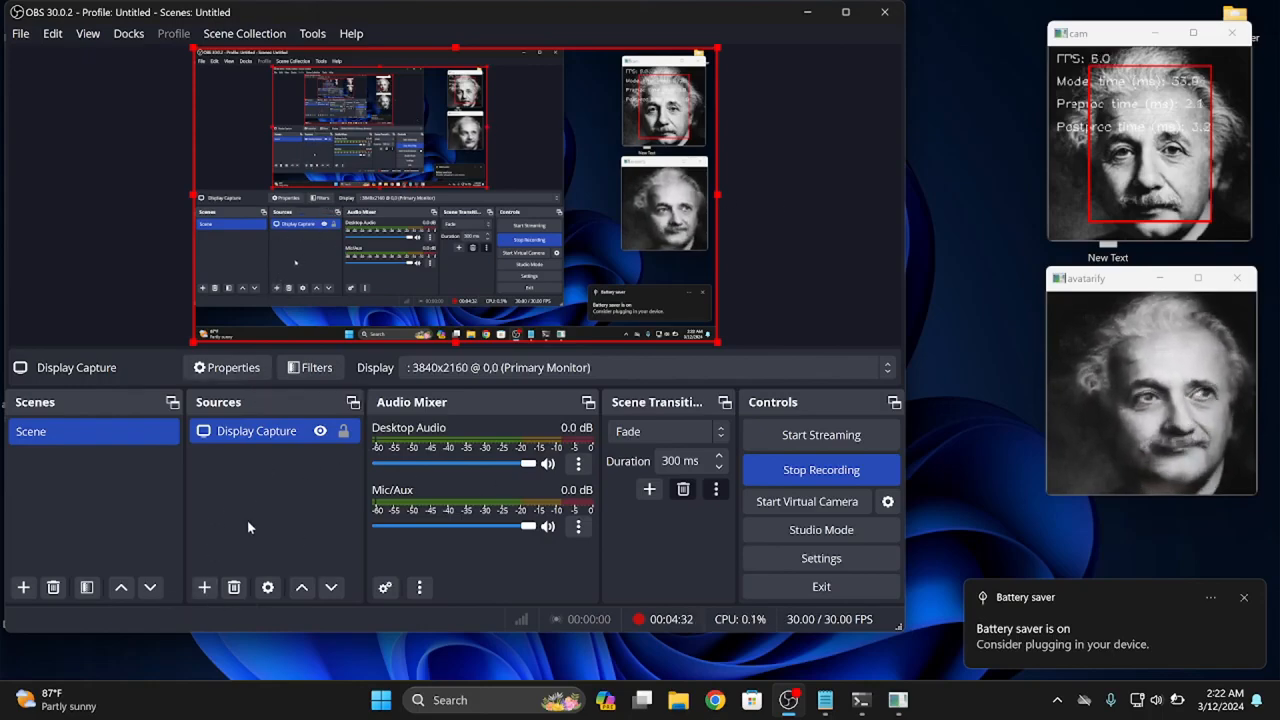
{"action": "left_click", "coordinate": [205, 590]}
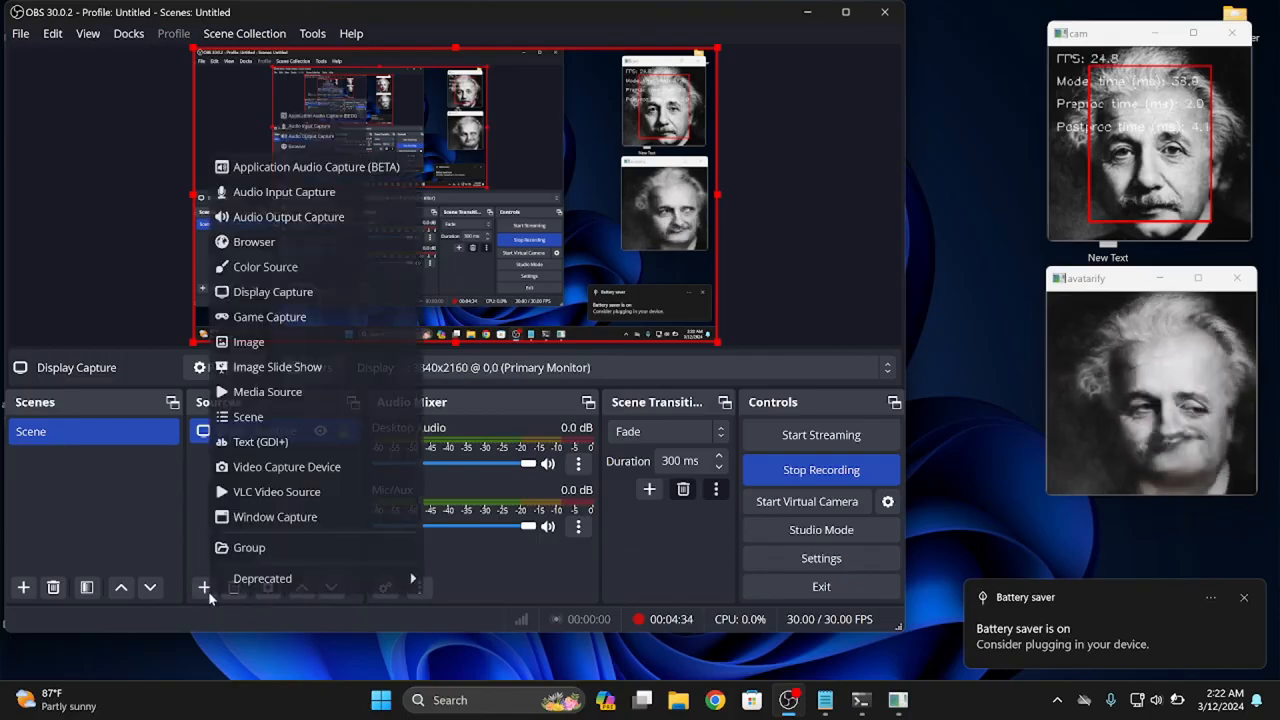
{"action": "left_click", "coordinate": [272, 518]}
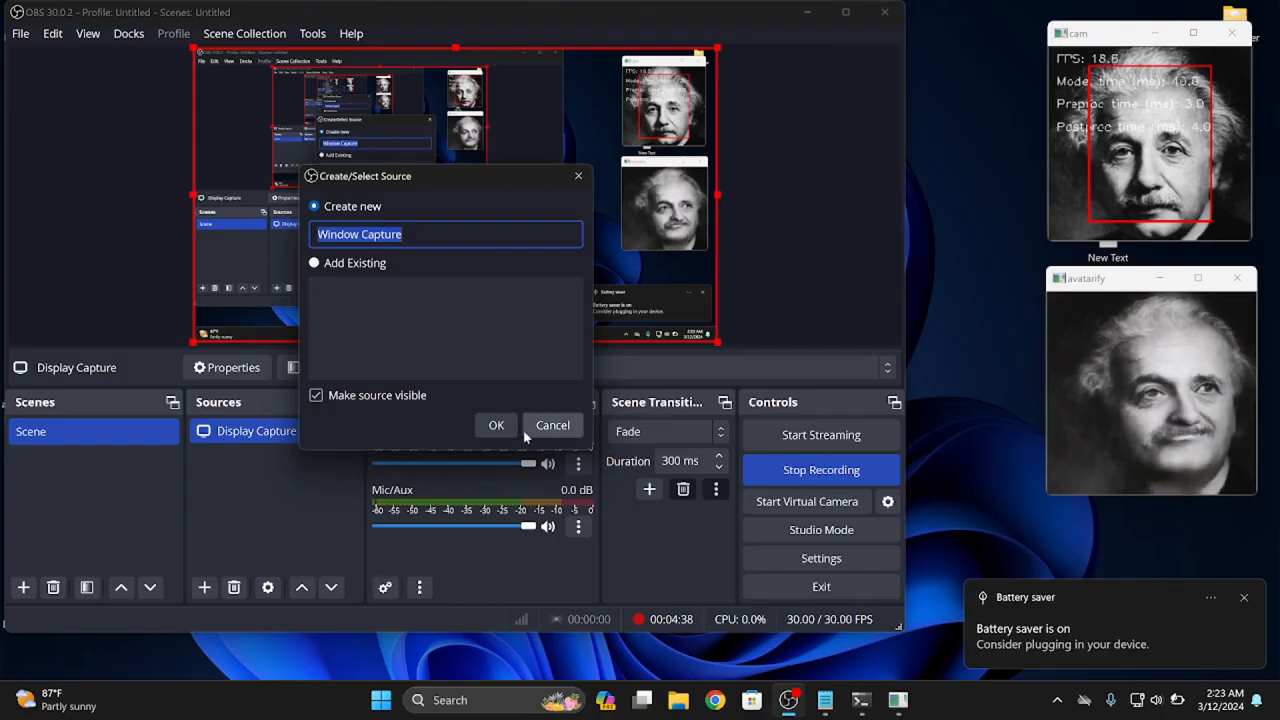
{"action": "left_click", "coordinate": [495, 426]}
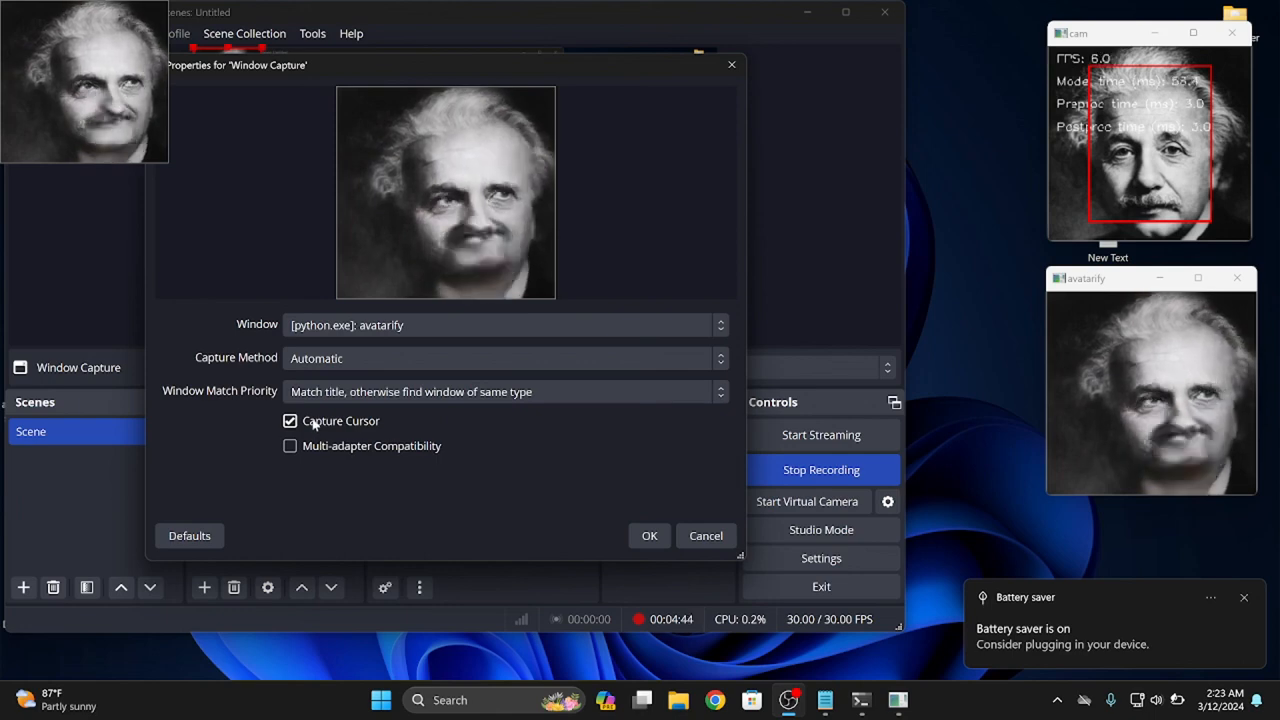
{"action": "left_click", "coordinate": [313, 424]}
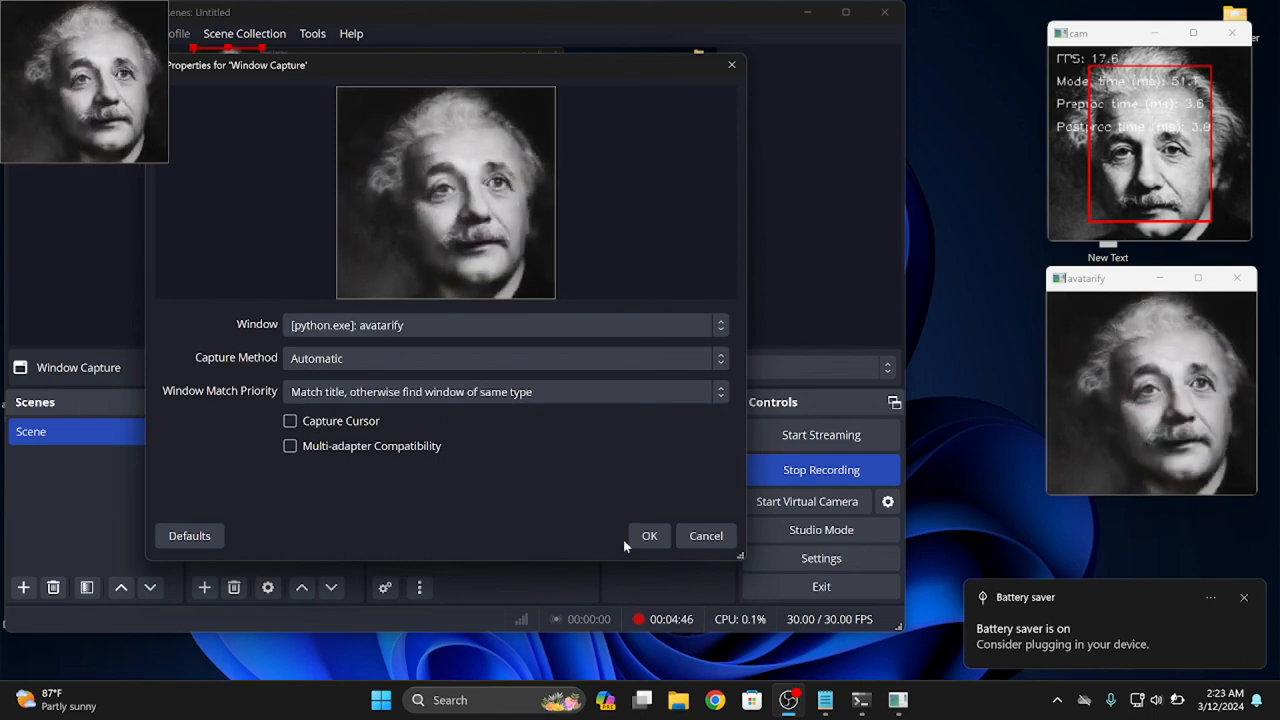
{"action": "left_click", "coordinate": [649, 535]}
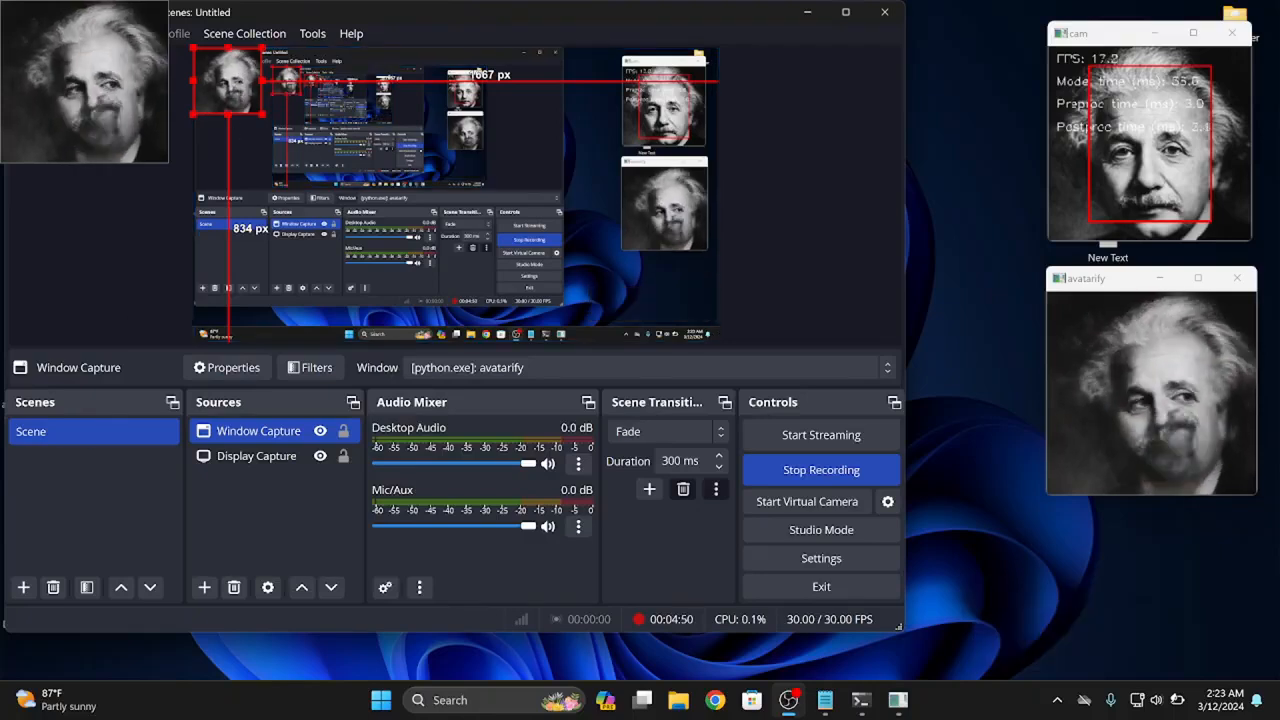
Fit the Window Capture source to the screen.
{"action": "left_click", "coordinate": [87, 34]}
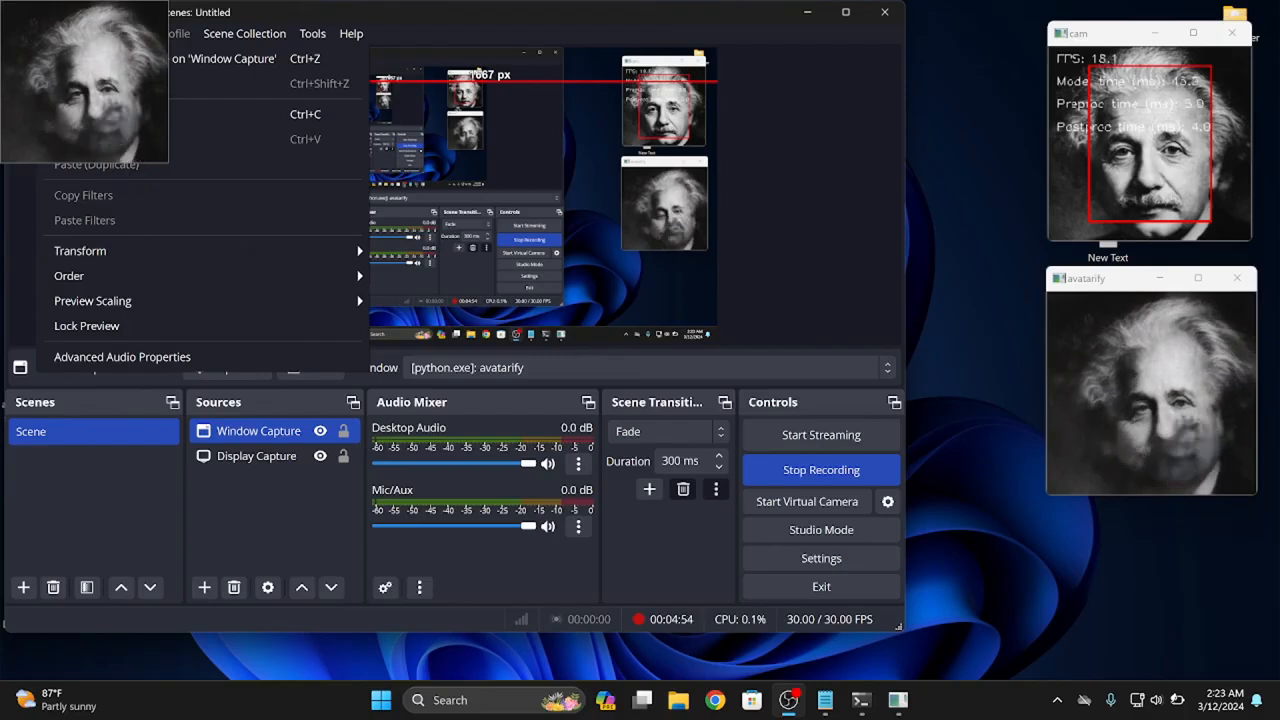
{"action": "left_click", "coordinate": [54, 34]}
{"action": "left_click", "coordinate": [54, 34]}
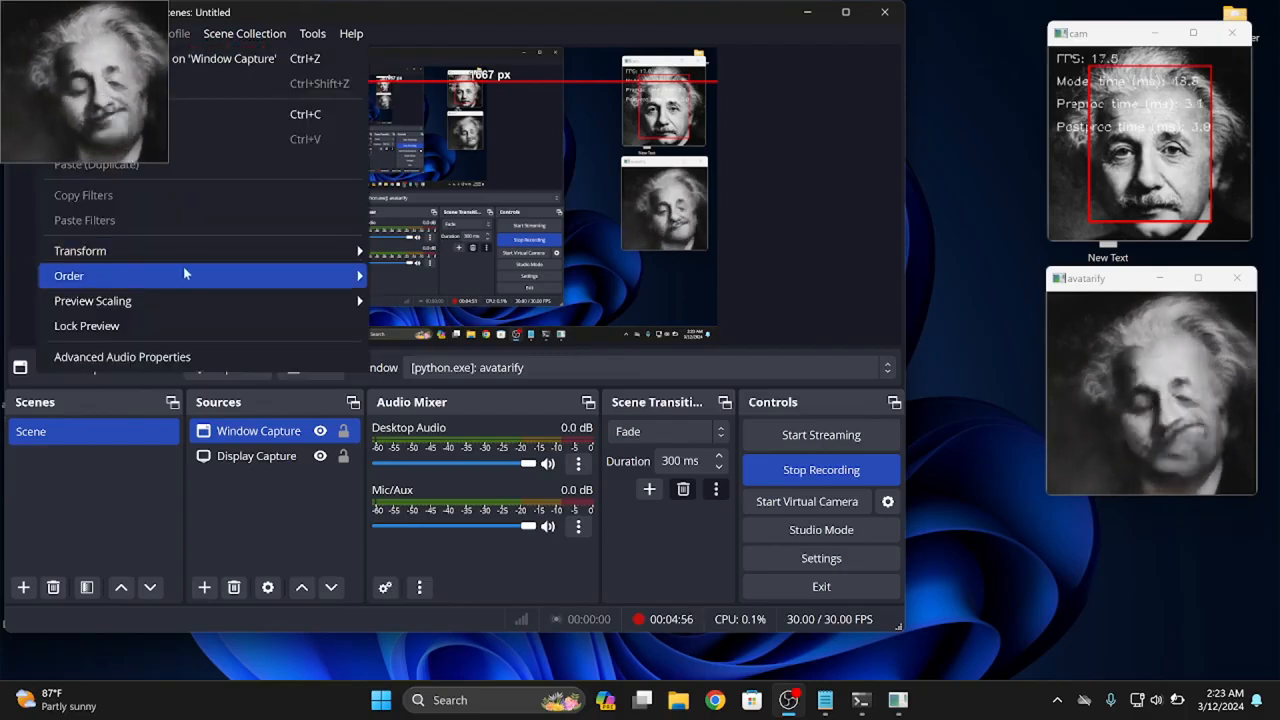
{"action": "mouse_move", "coordinate": [300, 251]}
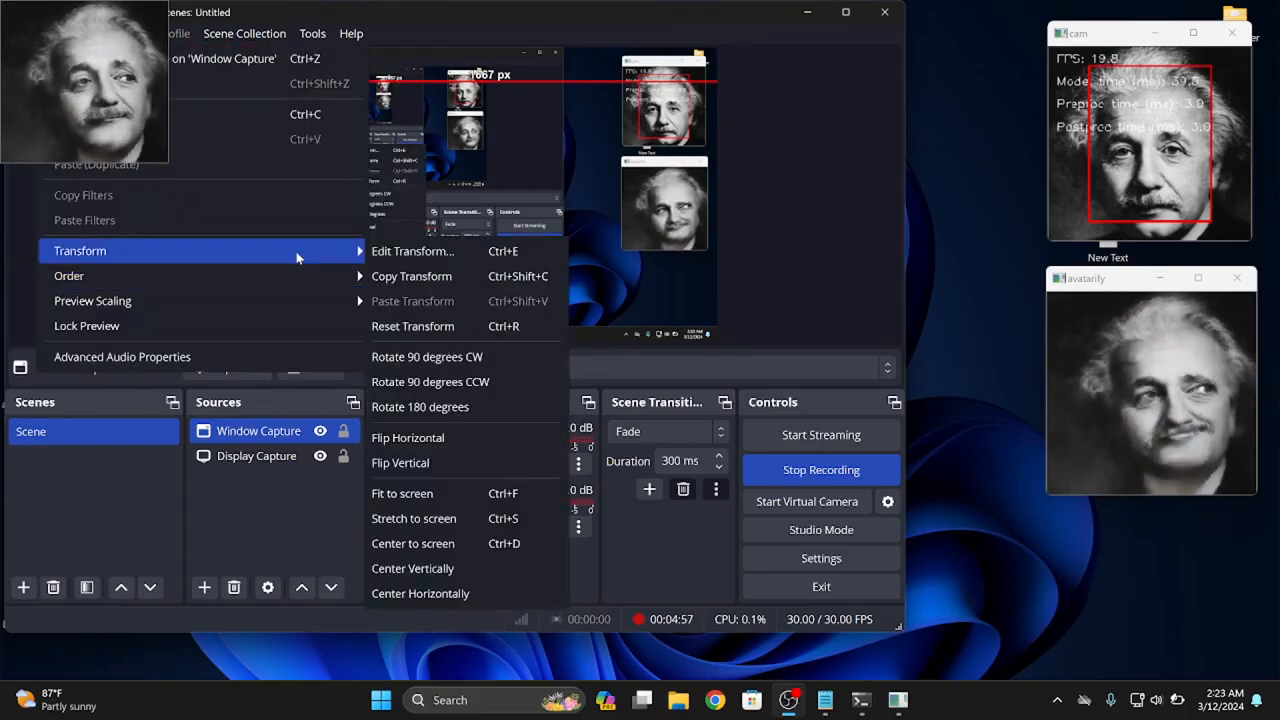
{"action": "left_click", "coordinate": [458, 494]}
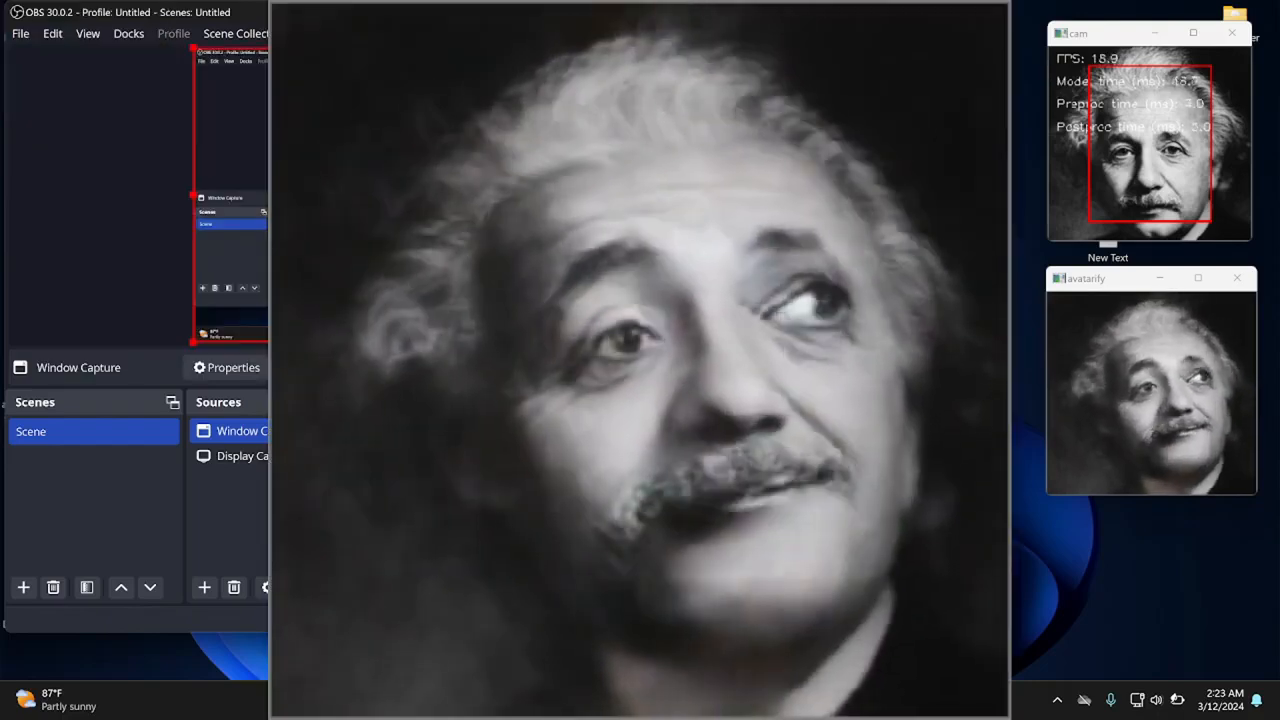